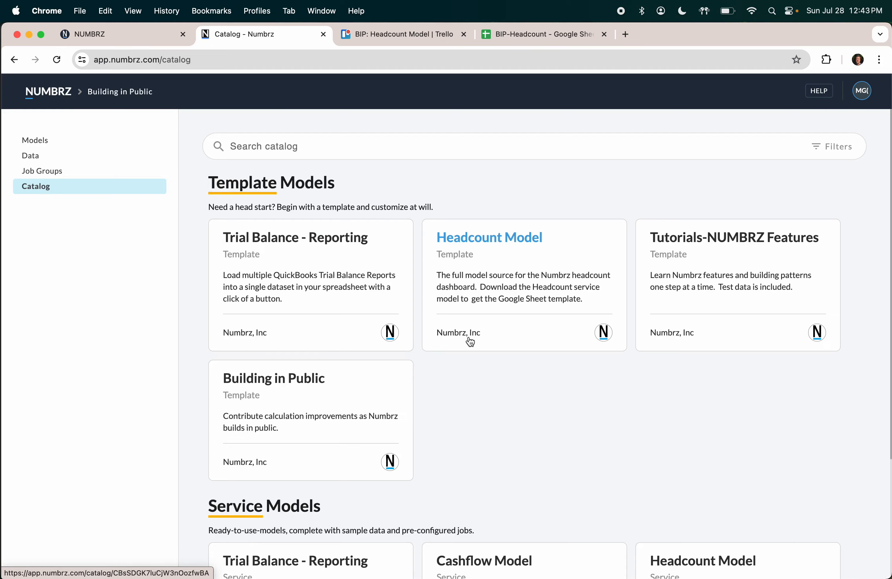
Step: Open the Headcount-Template companion spreadsheet from the Headcount Model card under Service Models
scroll(470, 342, "down", 5)
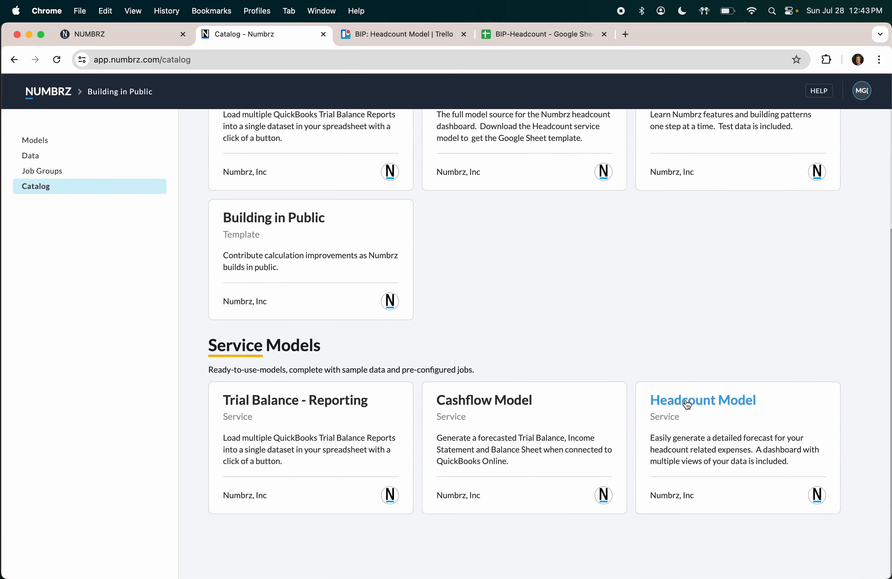
left_click(686, 403)
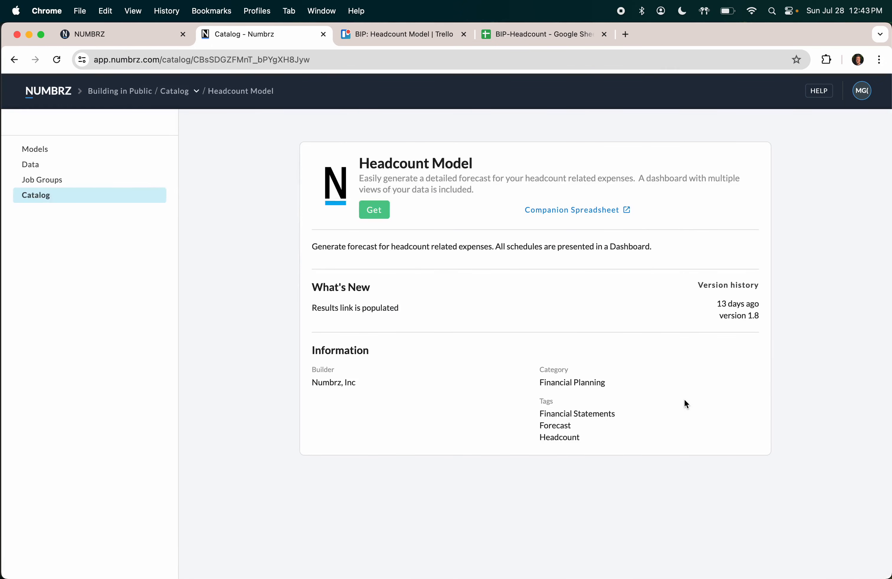
left_click(566, 215)
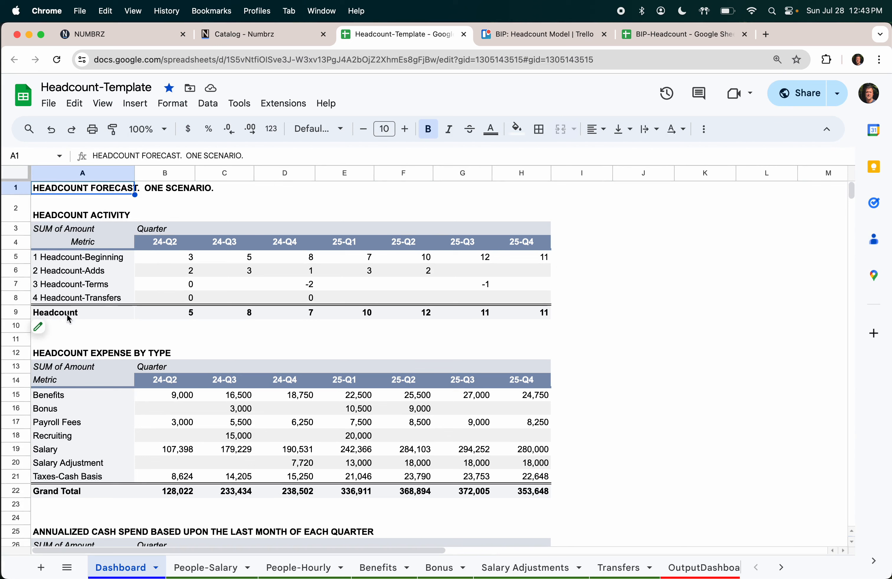
left_click(97, 291)
left_click_drag(75, 207, 561, 330)
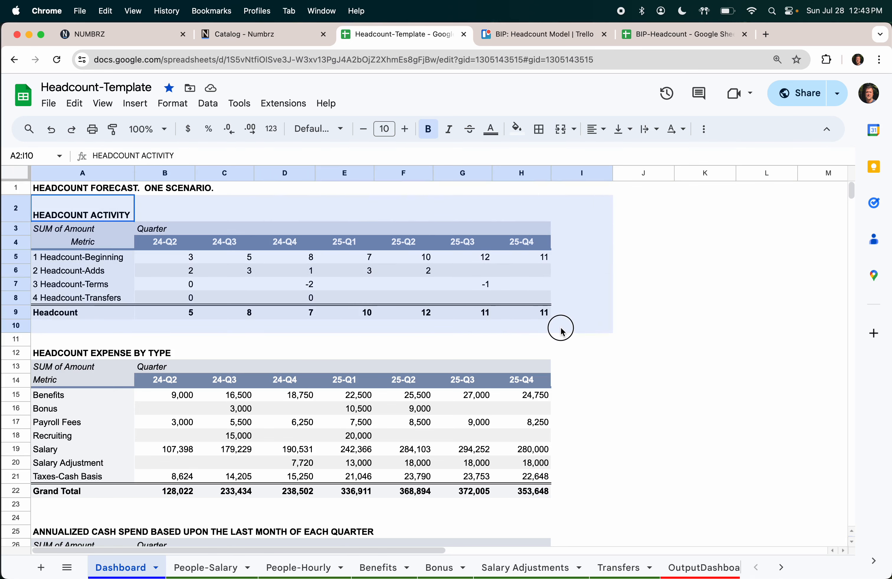
left_click(192, 259)
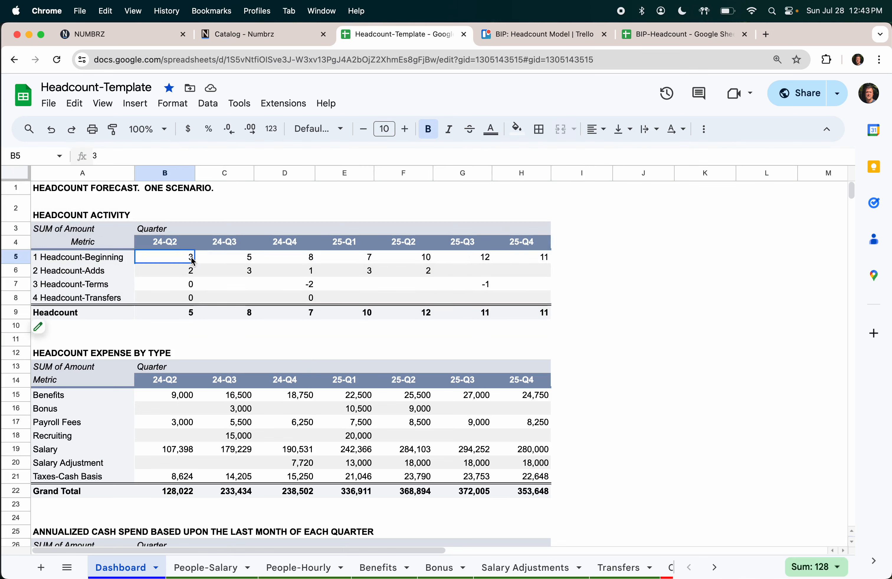
left_click(184, 273)
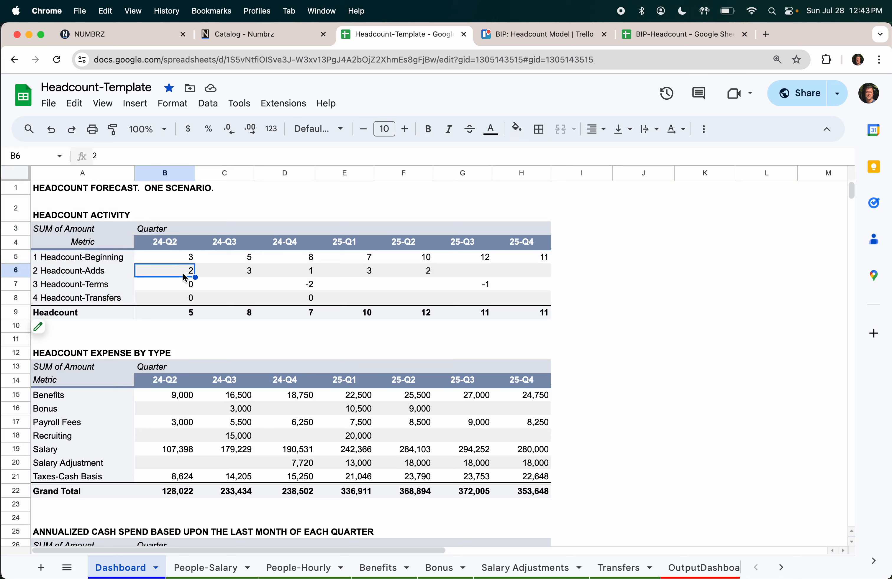
left_click(189, 314)
left_click(244, 259)
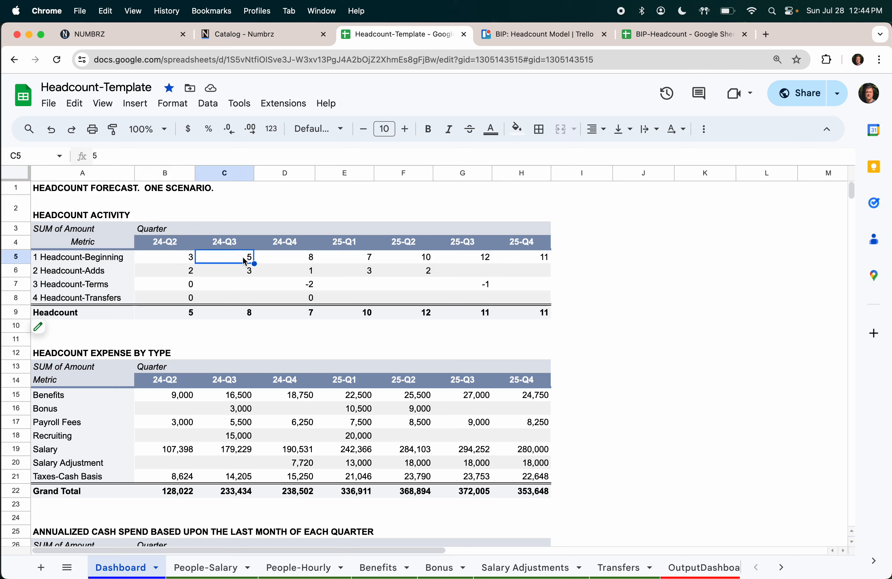
left_click(247, 314)
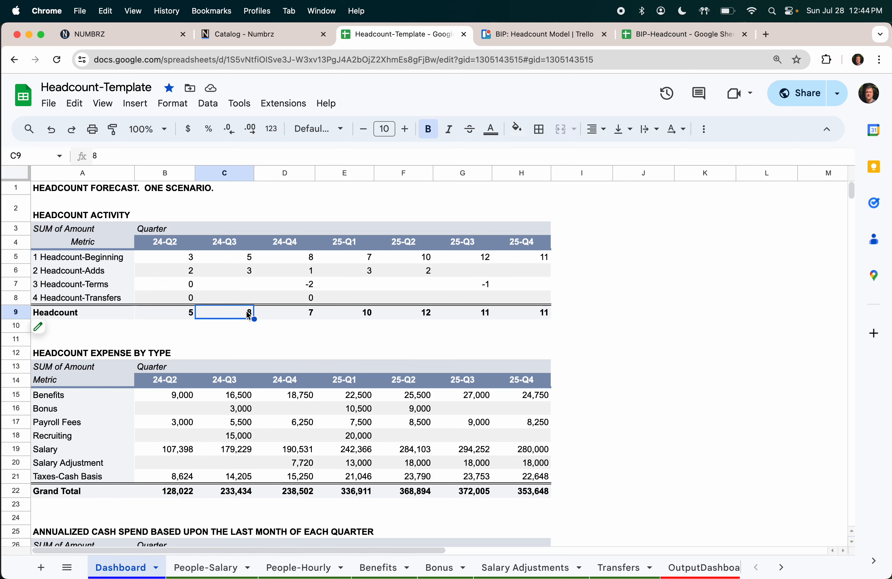
scroll(217, 376, "down", 3)
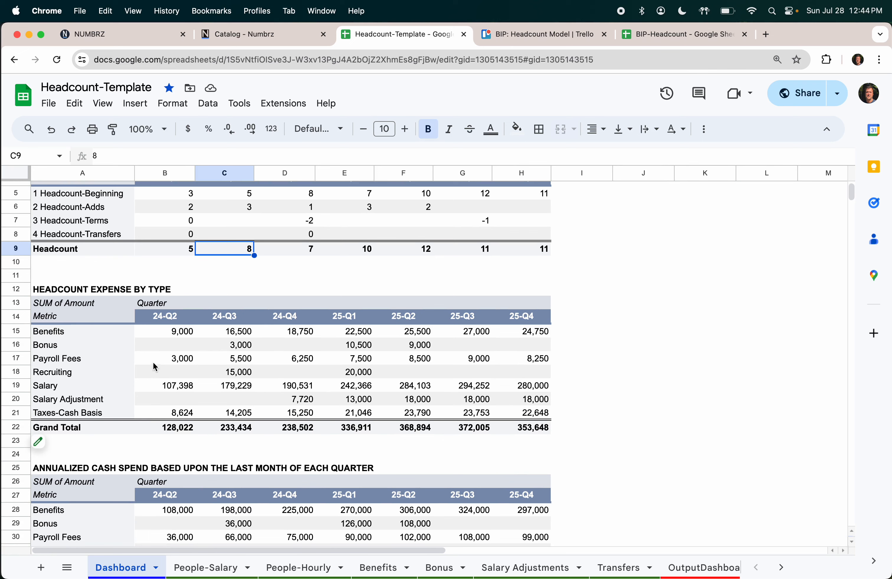
left_click_drag(179, 385, 463, 386)
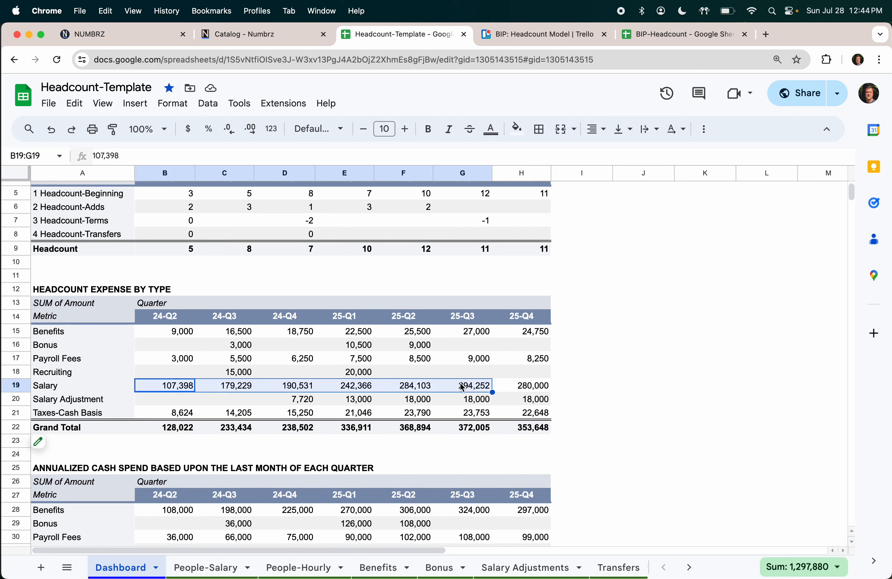
left_click(312, 416)
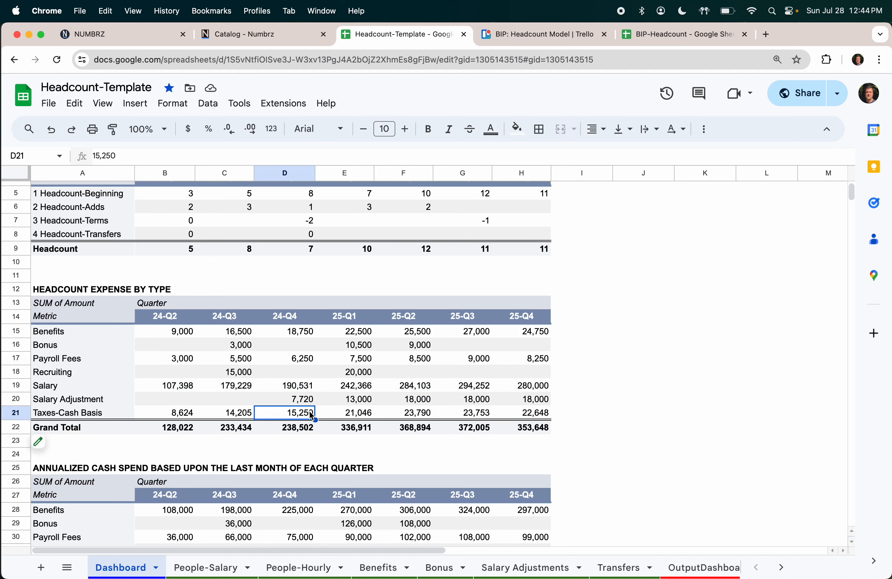
scroll(310, 361, "down", 3)
scroll(310, 361, "down", 5)
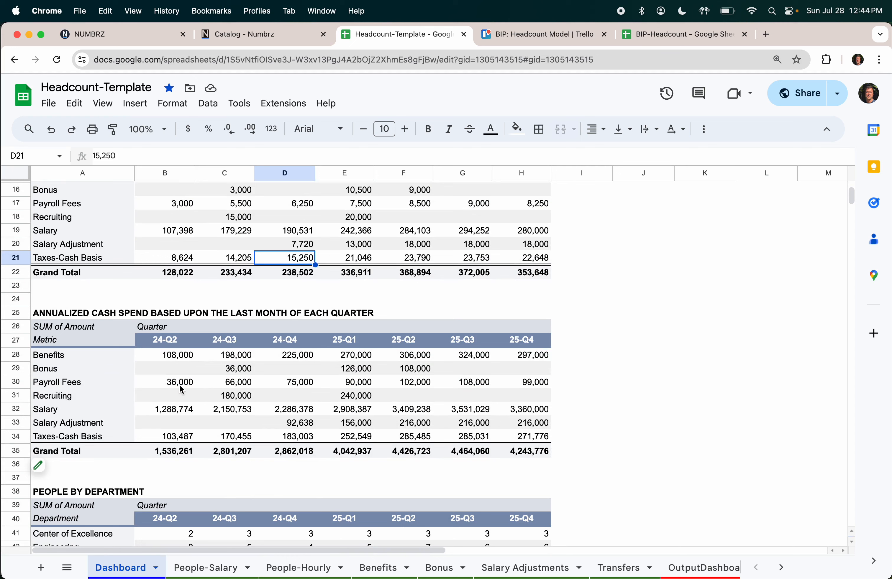
left_click(175, 452)
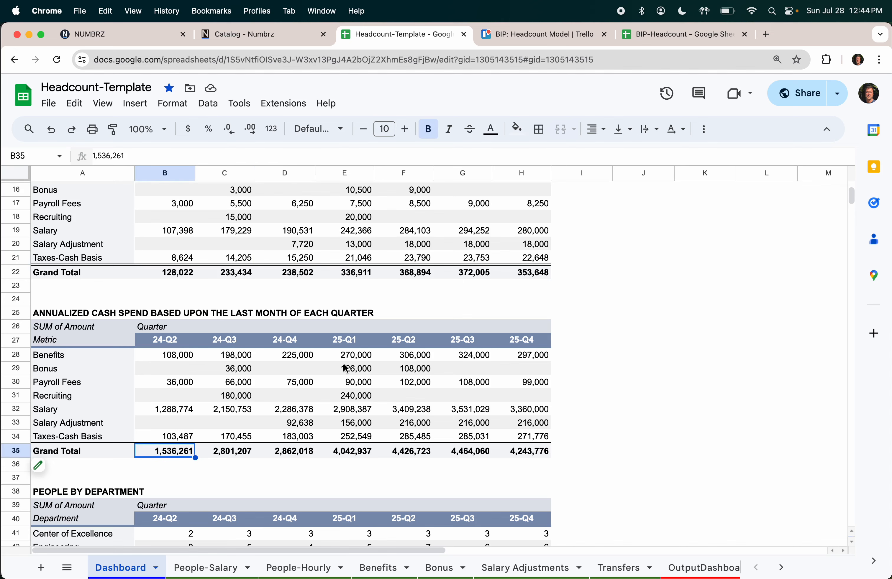
scroll(347, 369, "down", 4)
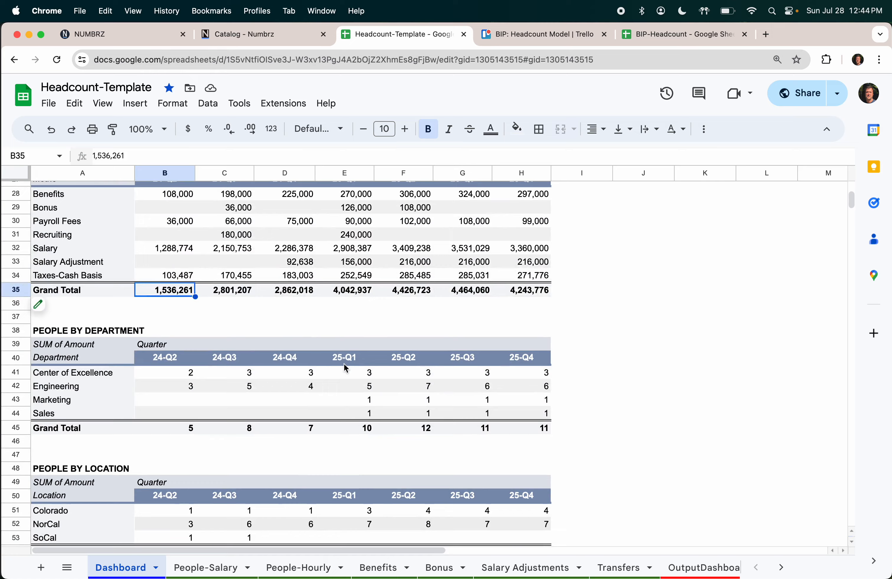
scroll(346, 369, "down", 2)
scroll(346, 369, "down", 1)
scroll(345, 366, "up", 12)
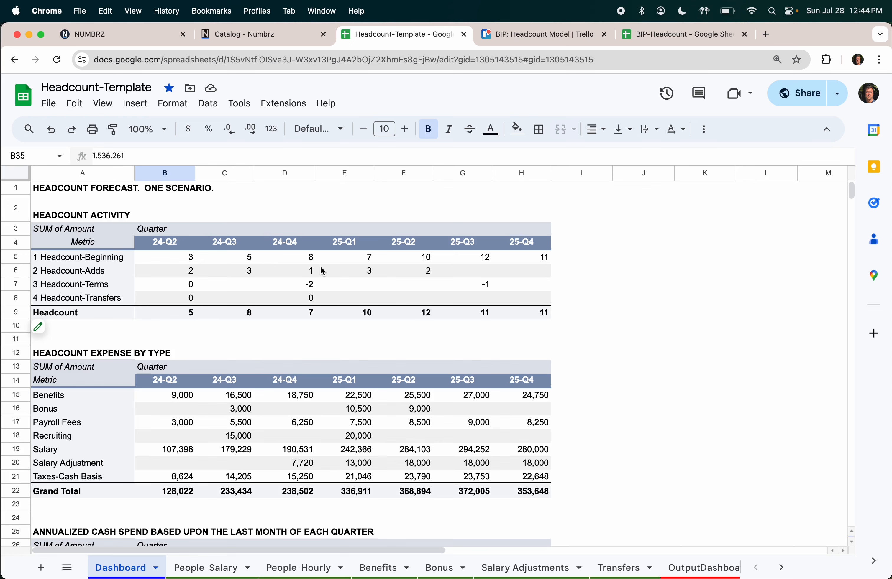
left_click(233, 570)
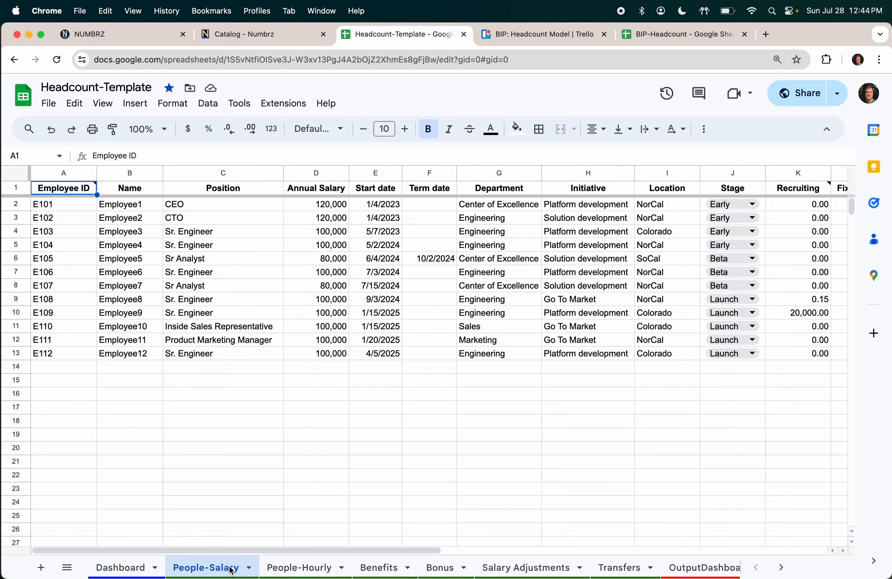
left_click(297, 568)
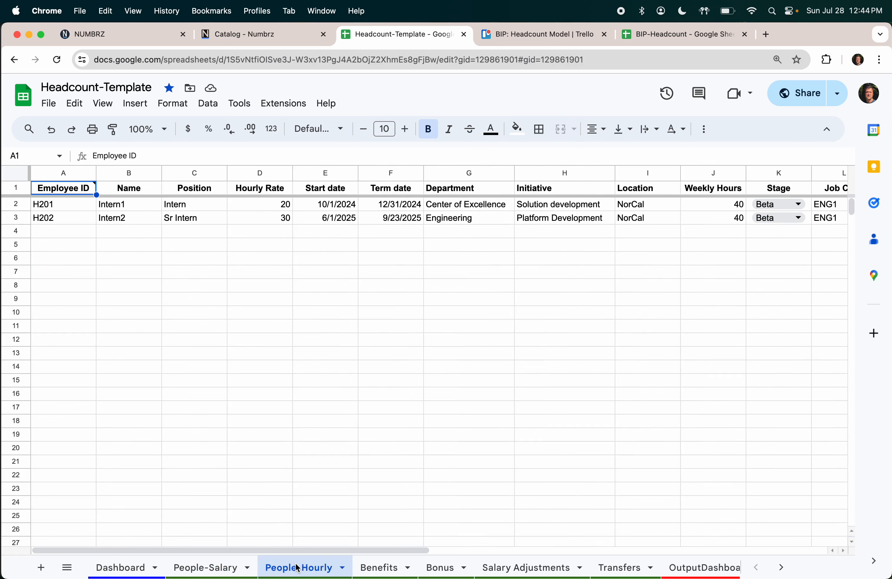
left_click(379, 568)
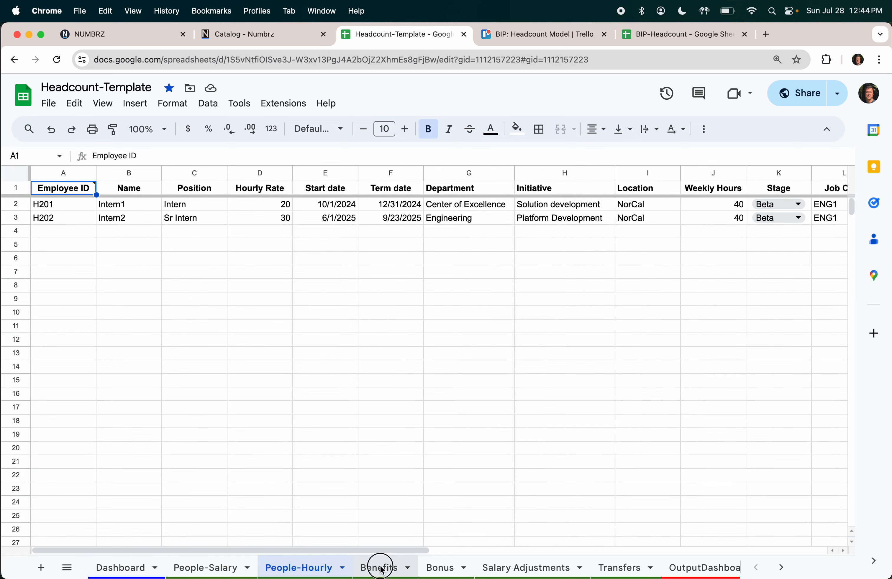
left_click(433, 567)
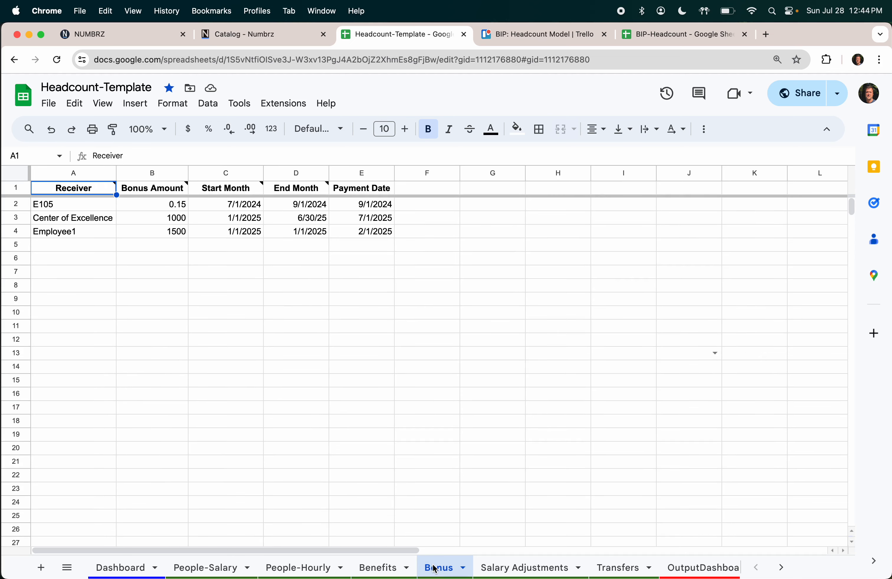
left_click(513, 570)
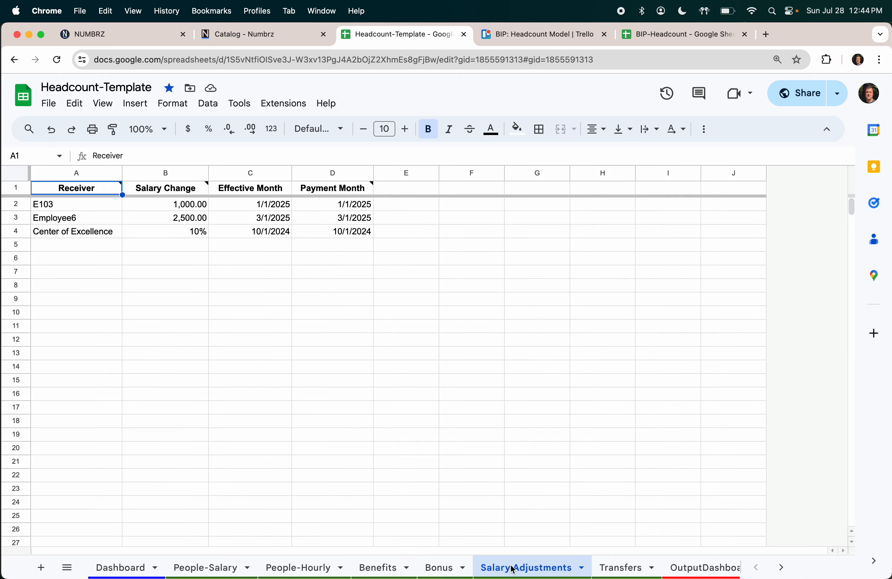
left_click(631, 570)
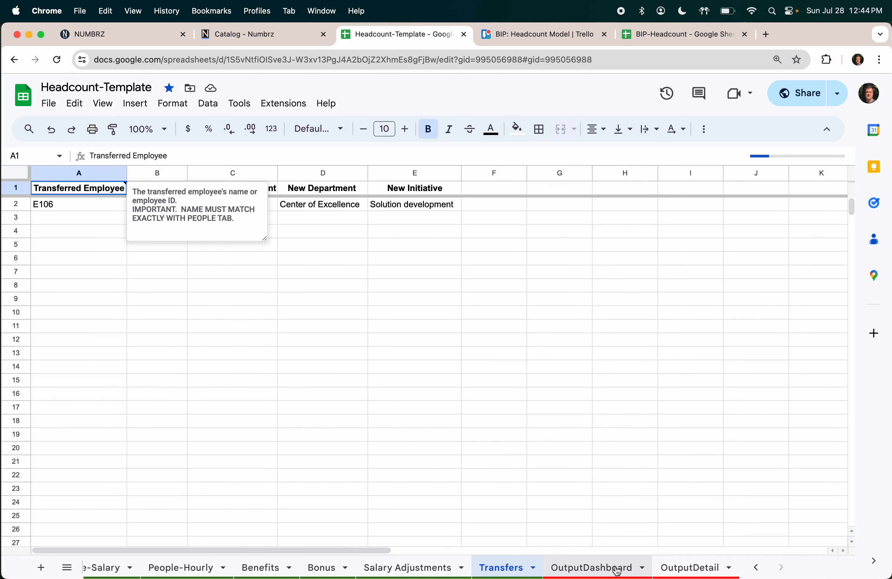
left_click(618, 570)
left_click(701, 571)
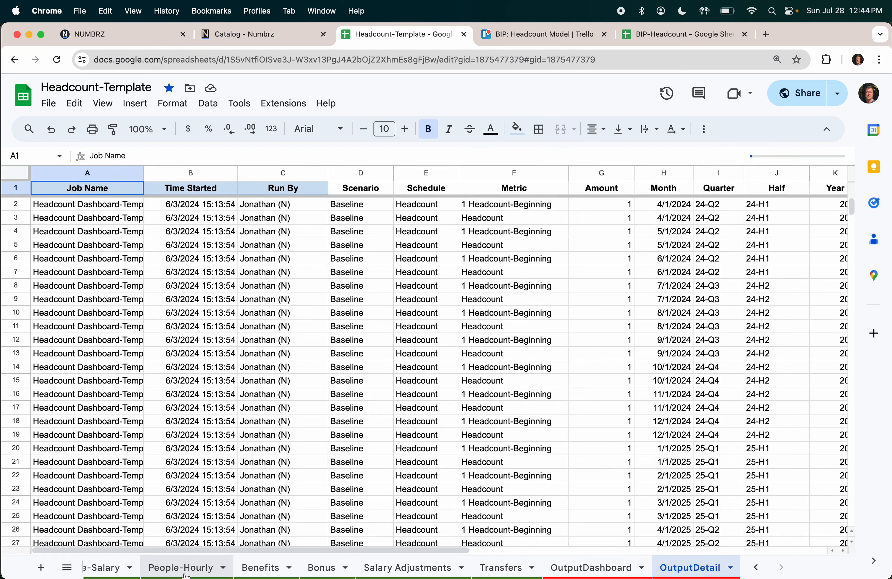
scroll(184, 571, "left", 3)
left_click(124, 569)
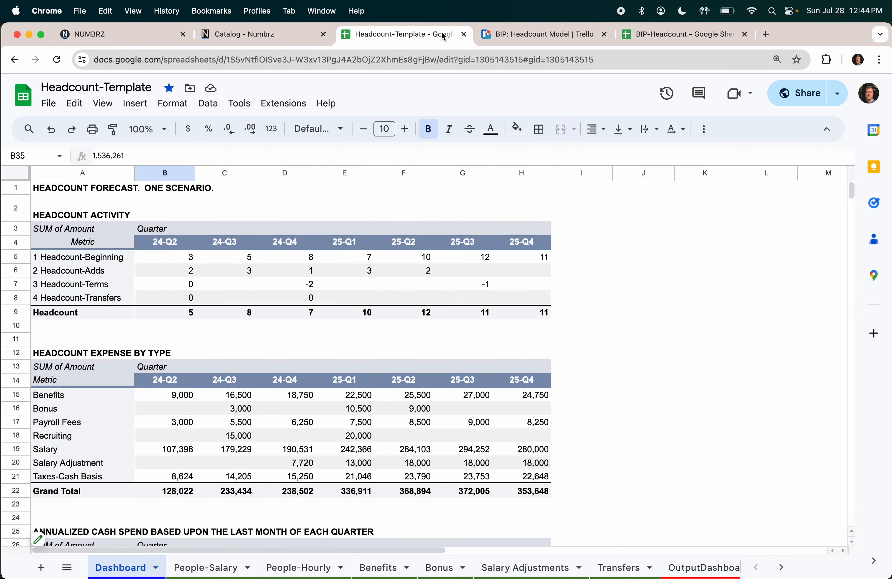
Step: Close the template sheet and get the Headcount Model template from the Numbrz Catalog
left_click(464, 34)
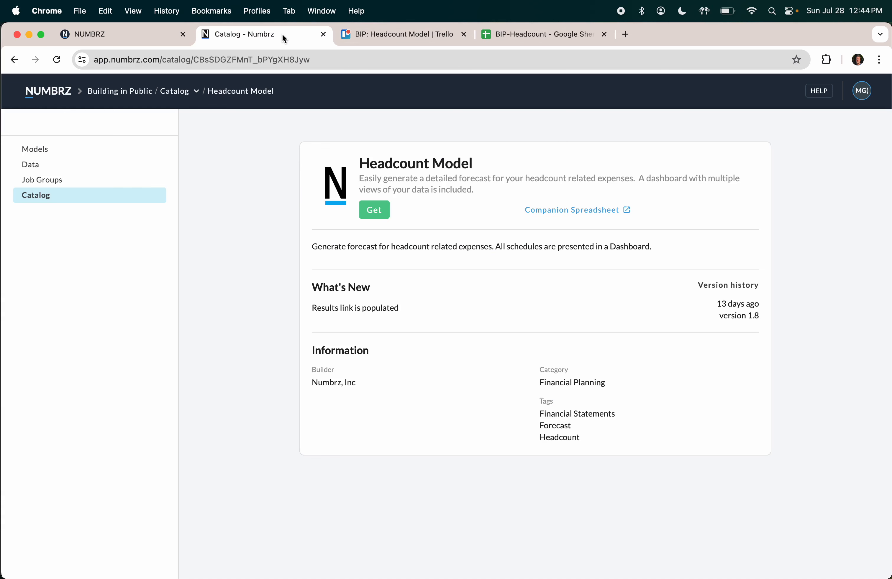
left_click(43, 91)
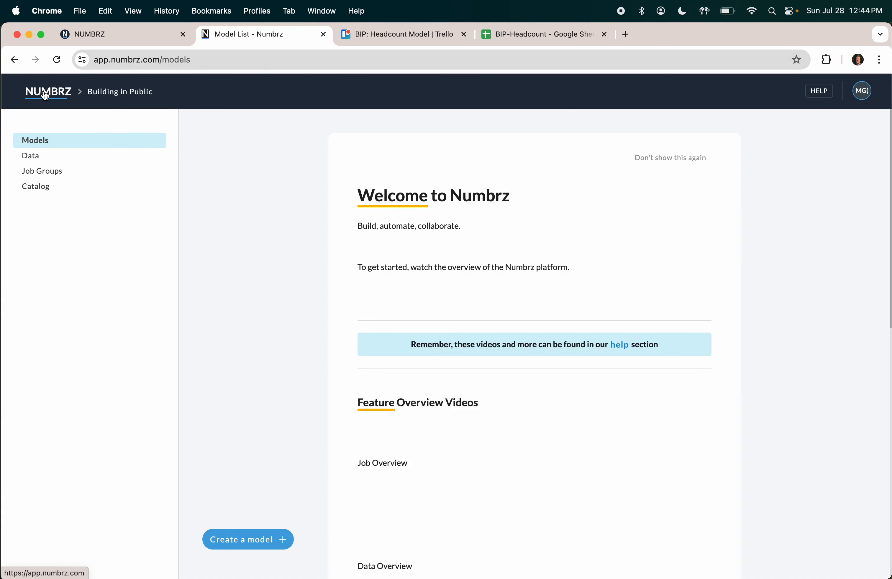
left_click(51, 188)
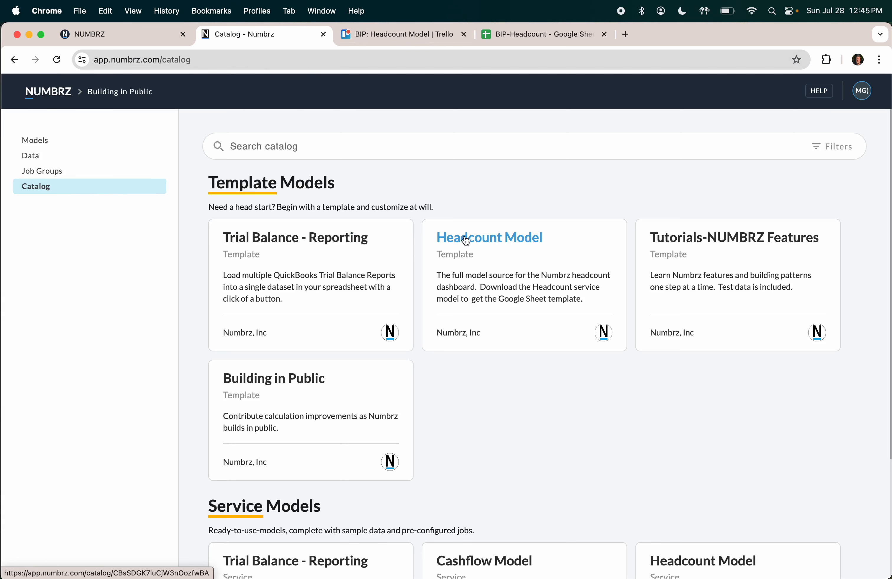
left_click(478, 235)
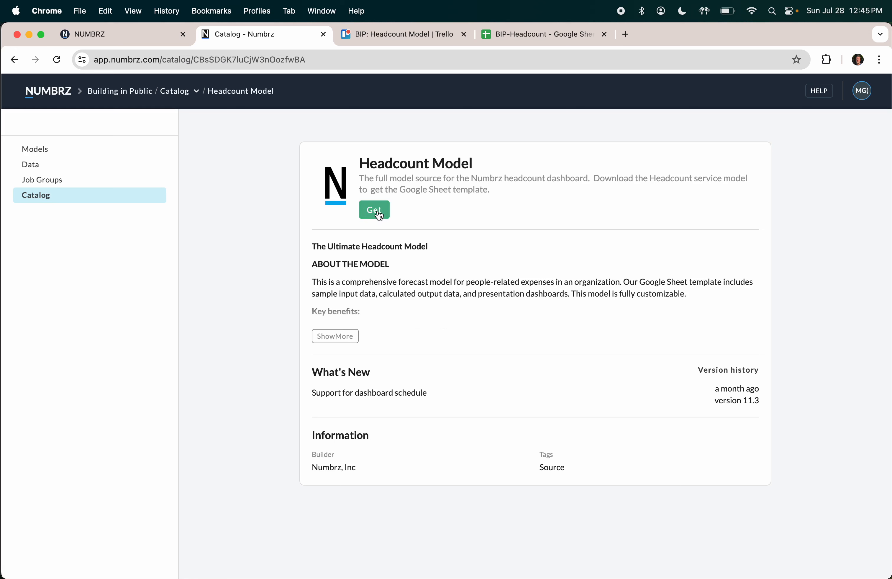
left_click(378, 214)
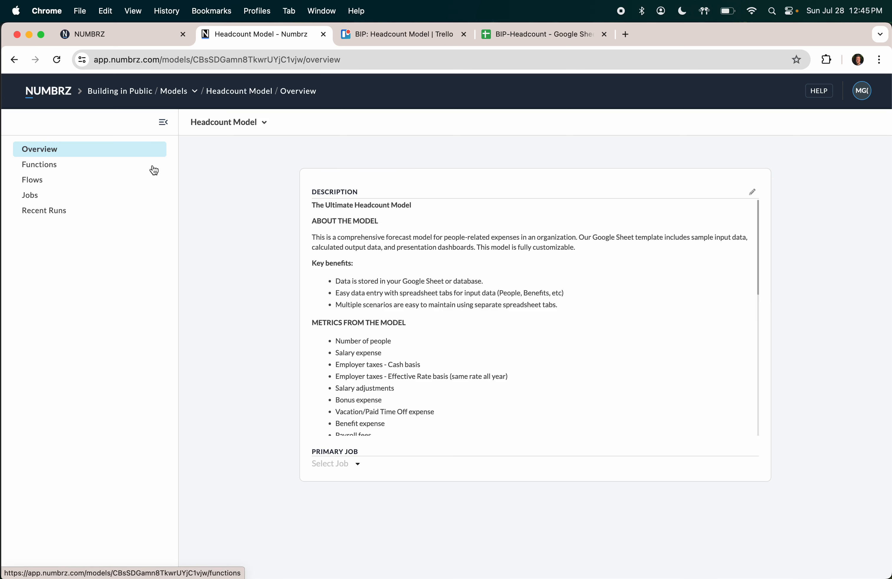
Step: Open the Headcount-Original flow and browse its list of stages
left_click(41, 182)
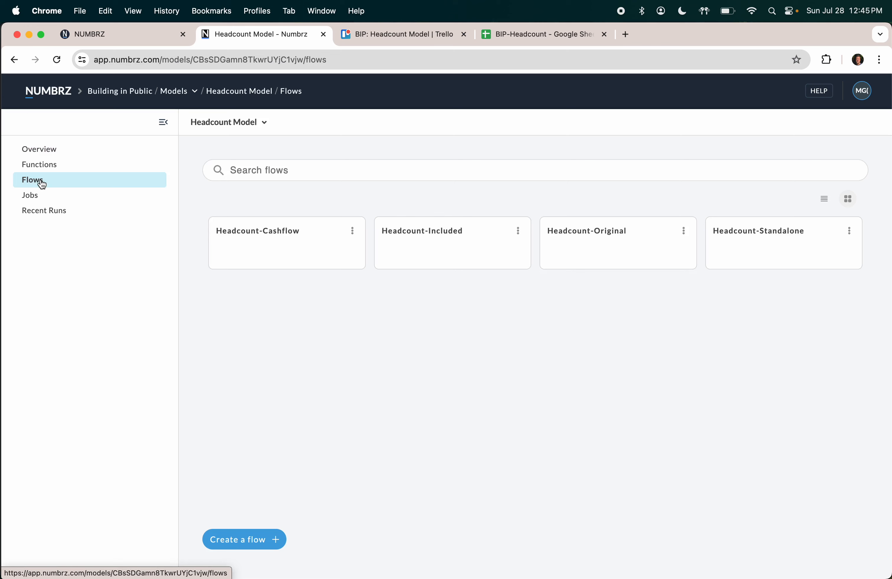
left_click(574, 233)
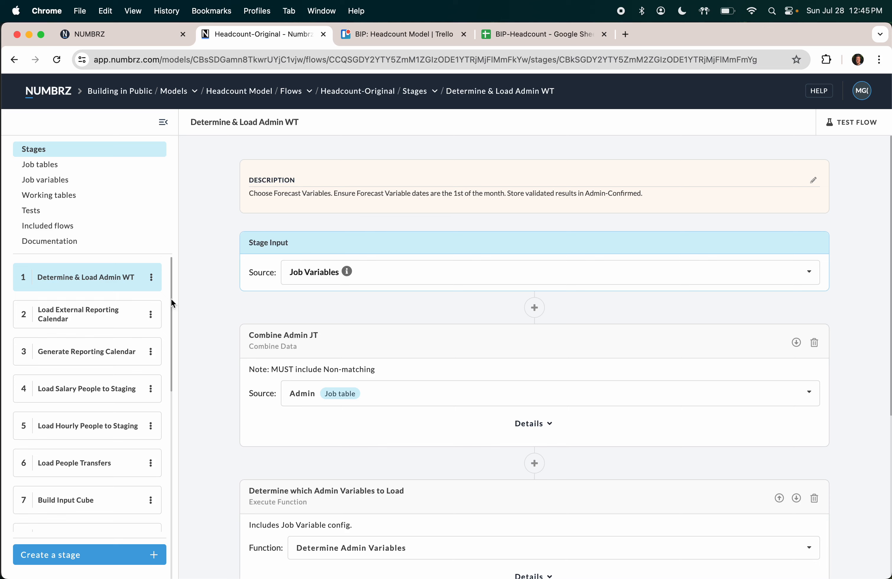
scroll(123, 344, "down", 10)
scroll(123, 347, "down", 4)
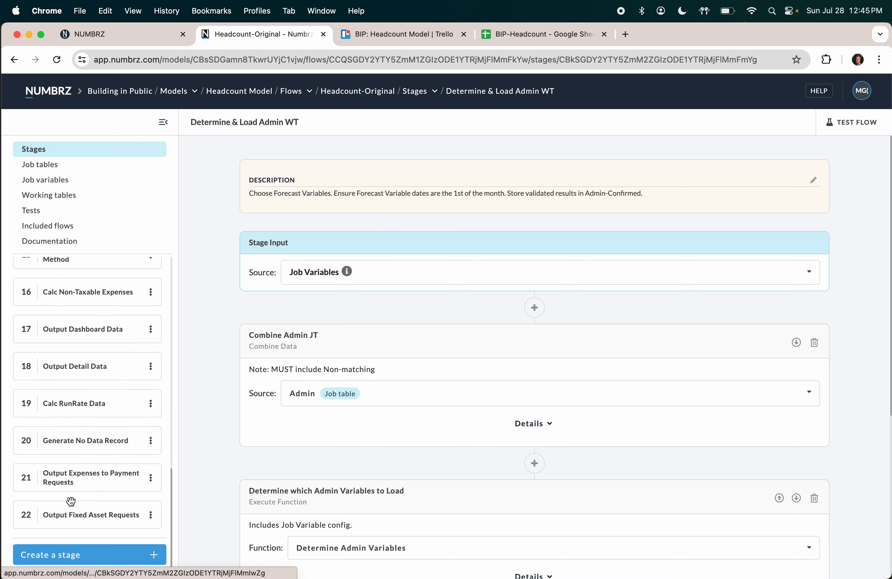
scroll(98, 482, "up", 15)
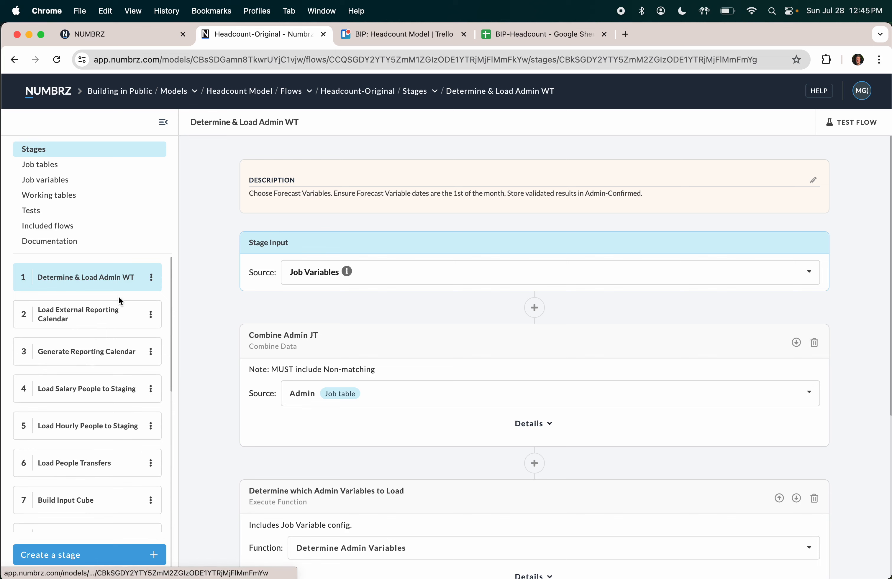
scroll(301, 351, "down", 6)
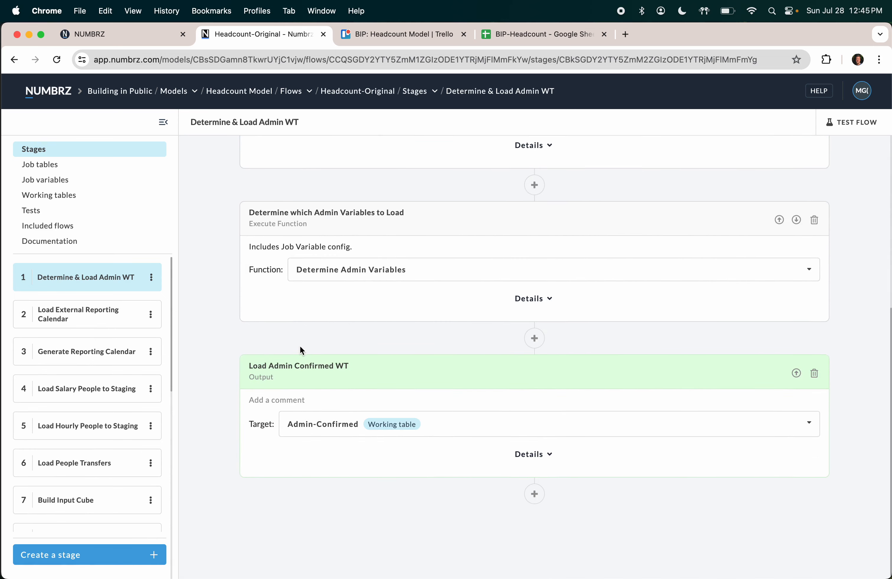
Step: Review stage 2, Load External Reporting Calendar, then return to the Models list
left_click(104, 316)
scroll(307, 388, "down", 3)
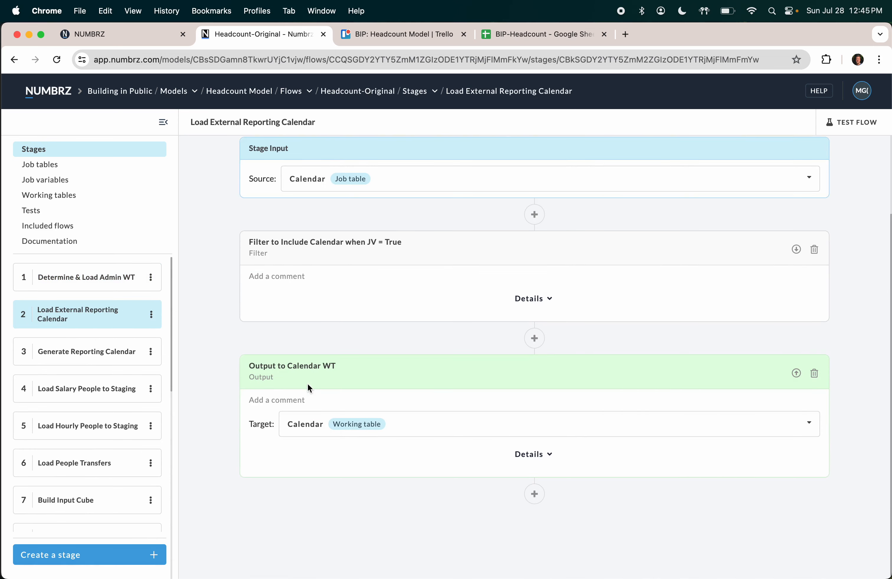
scroll(79, 379, "down", 10)
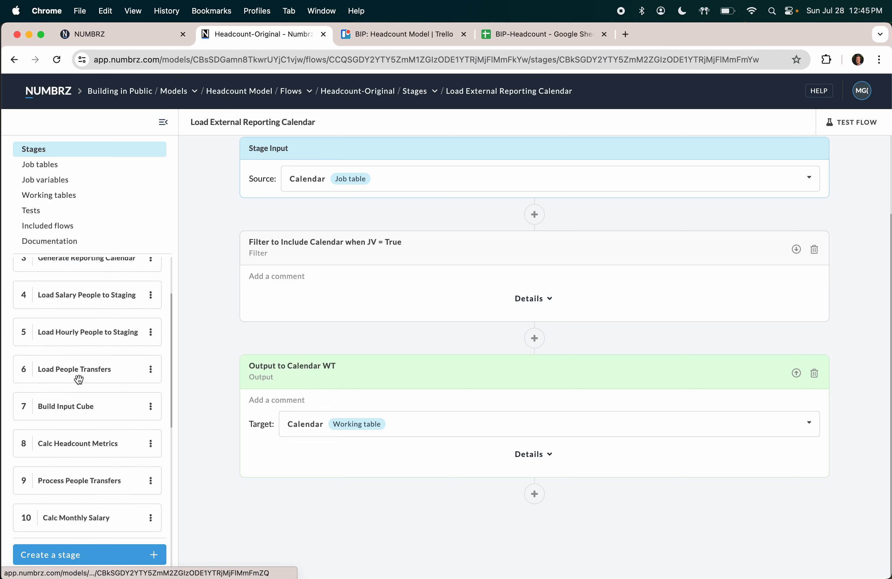
scroll(79, 379, "down", 4)
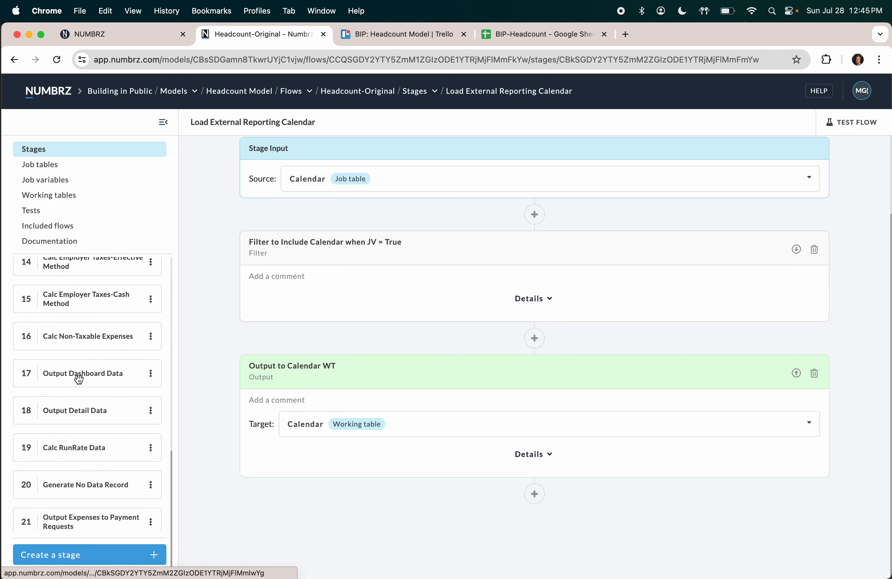
scroll(79, 379, "up", 13)
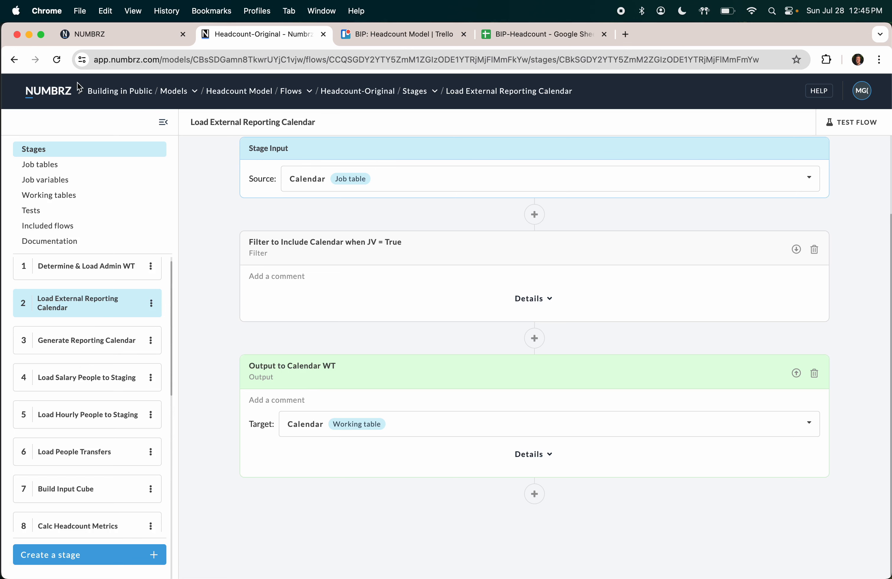
left_click(59, 95)
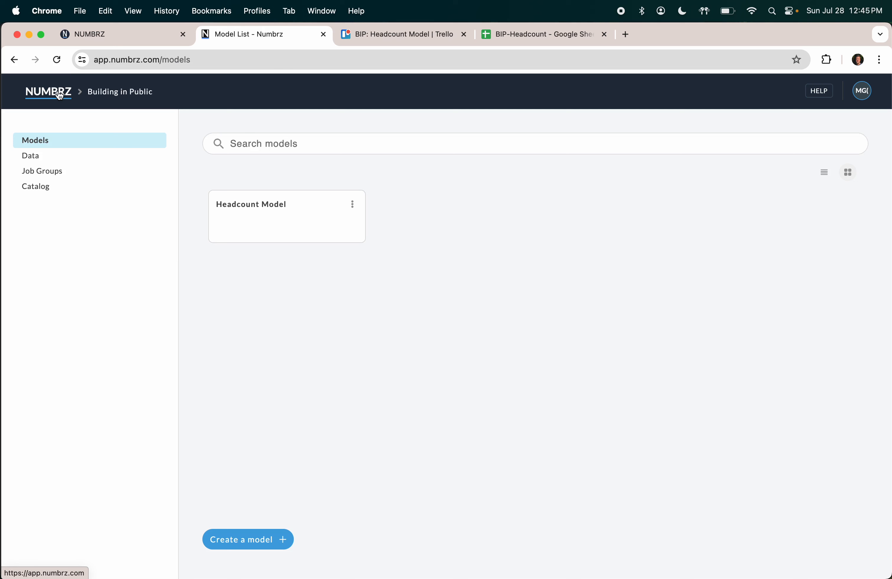
Step: Create a blank model named 'BIP- Headcount' from the Models list
left_click(50, 94)
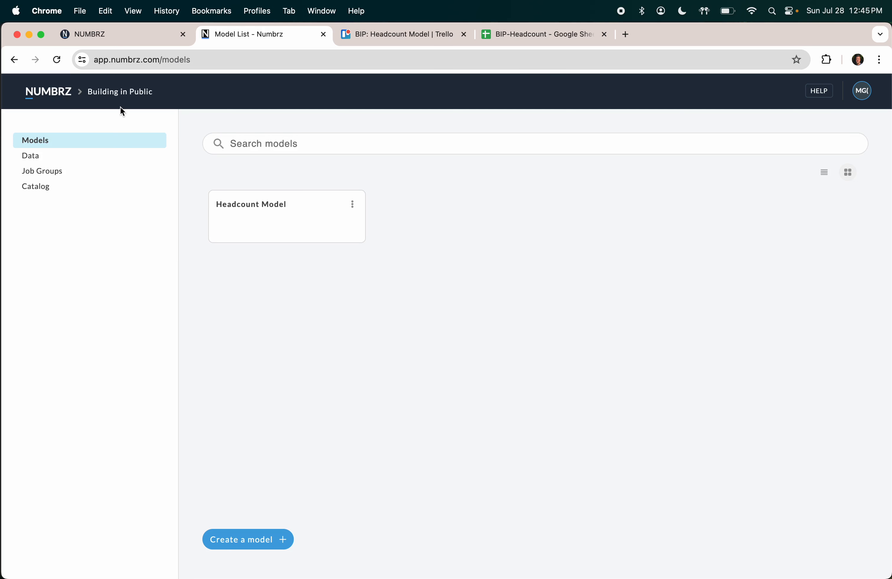
left_click(262, 540)
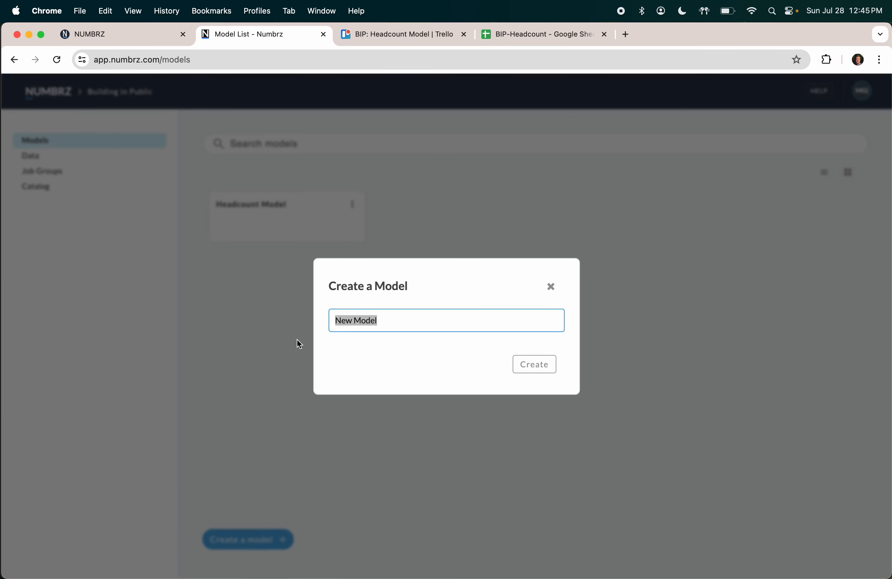
type("BIP- Headcount")
left_click(538, 367)
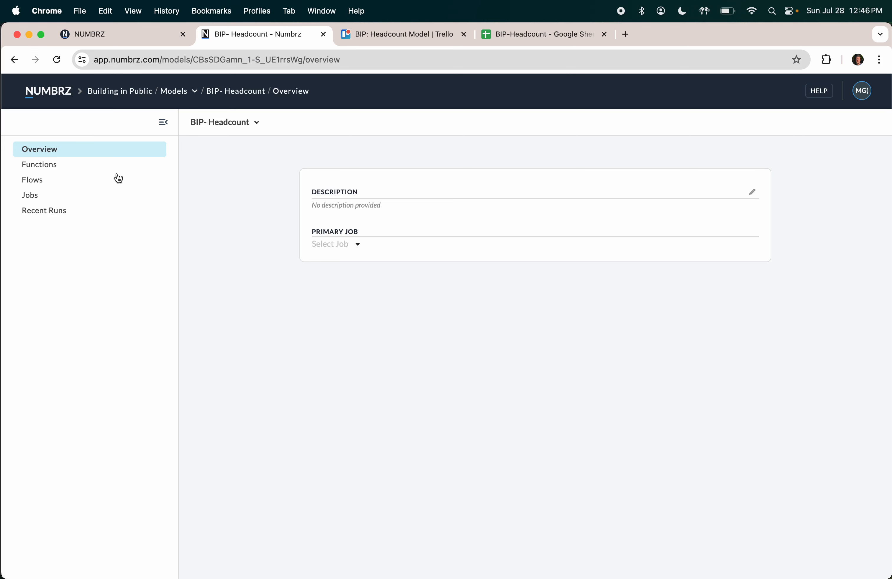
Step: Create a flow named 'Headcount' in the BIP- Headcount model's Flows section
left_click(45, 180)
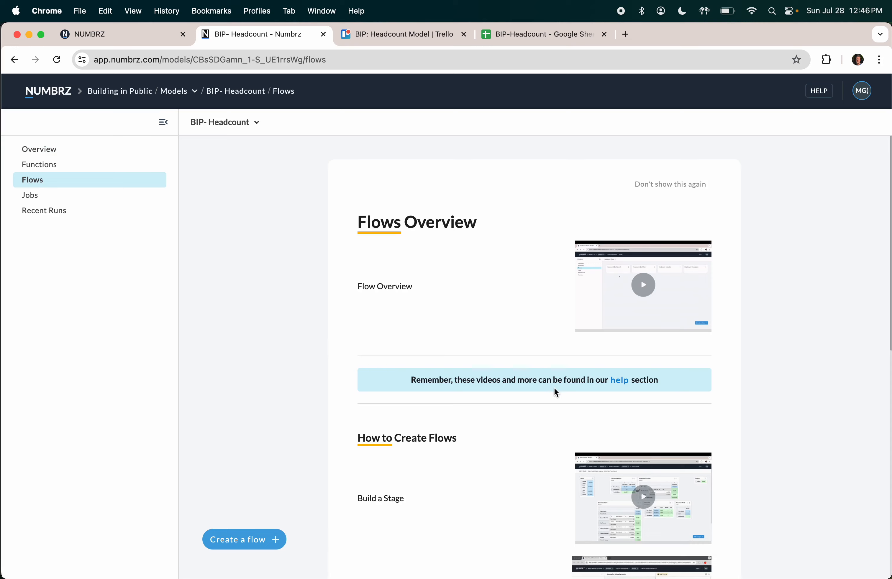
scroll(556, 384, "down", 10)
scroll(558, 388, "up", 8)
scroll(558, 387, "up", 4)
left_click(238, 542)
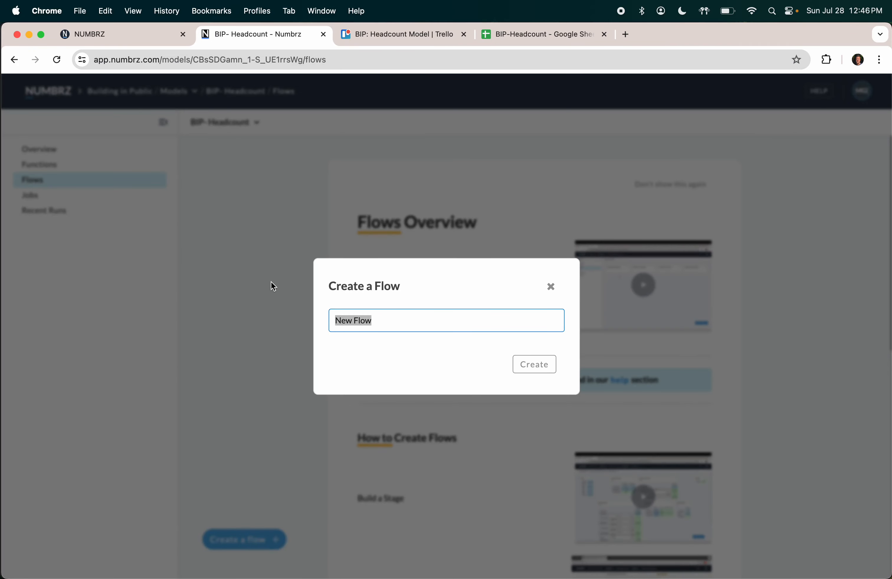
type("Headcount")
left_click(522, 365)
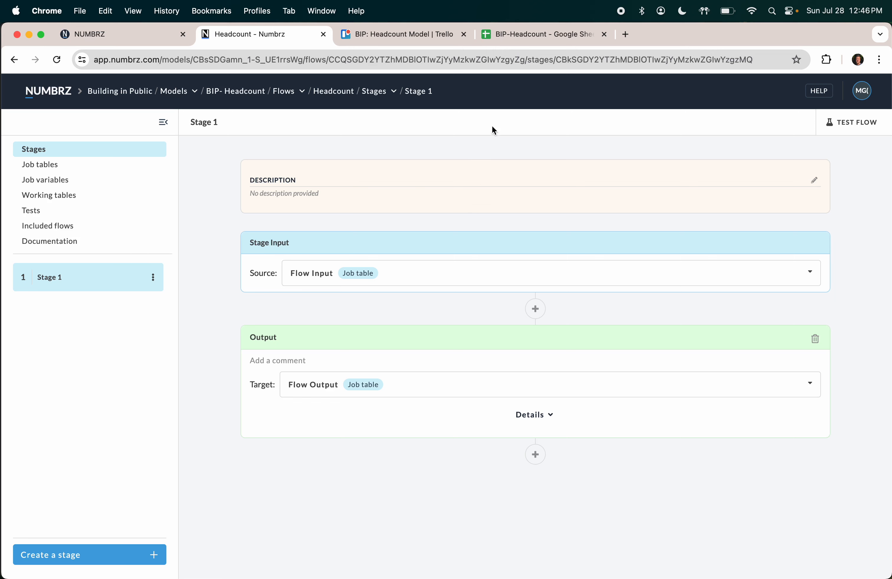
Step: Insert a new column F before Department headed 'Term Date' in the People sheet
left_click(515, 35)
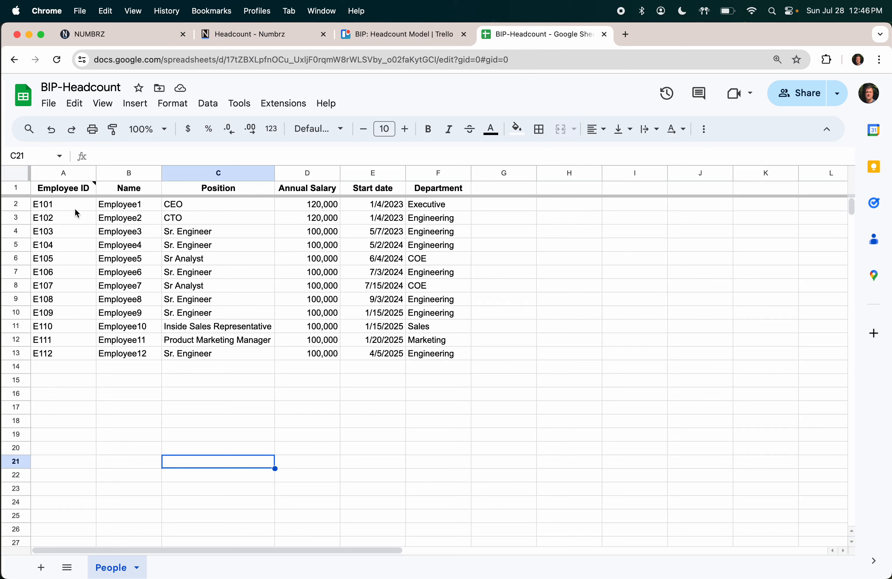
left_click_drag(76, 209, 318, 233)
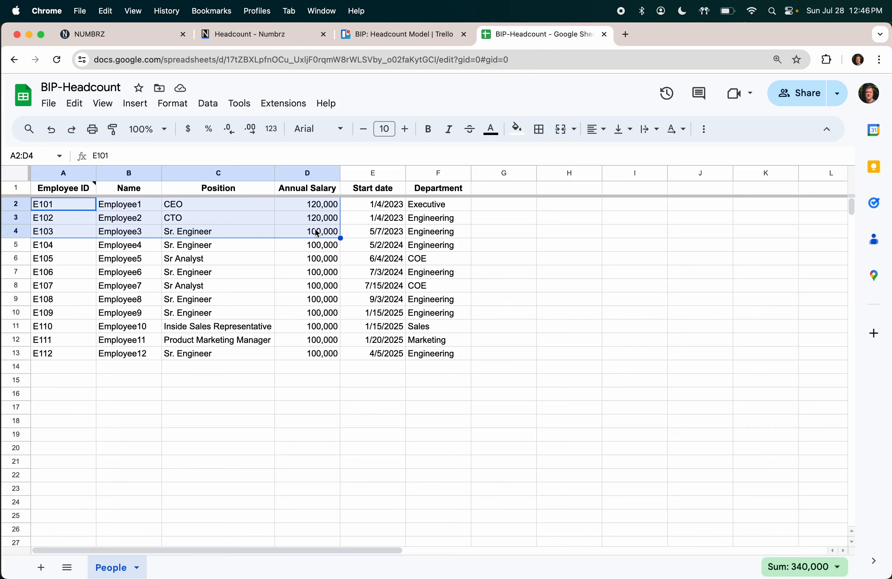
left_click(440, 221)
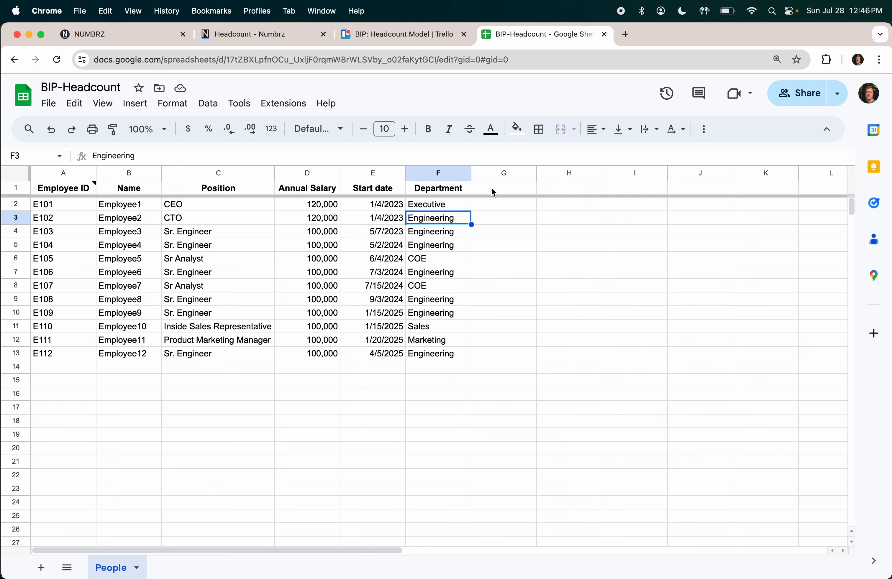
left_click(462, 173)
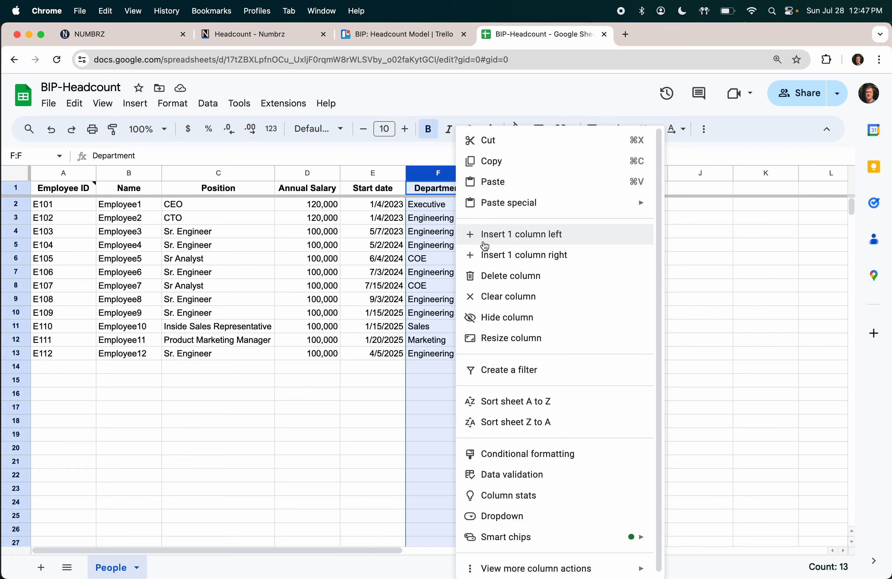
left_click(485, 246)
left_click(441, 194)
type("Term Date")
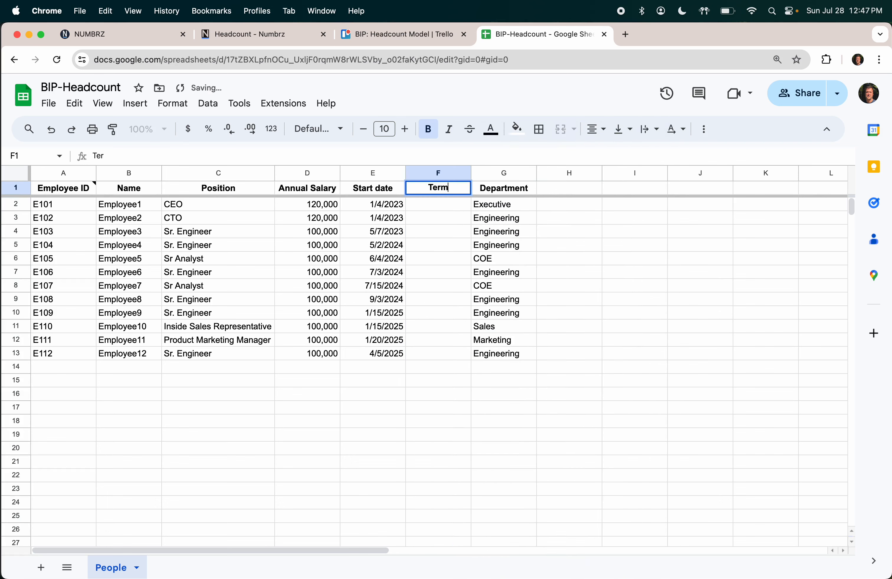
key("Return")
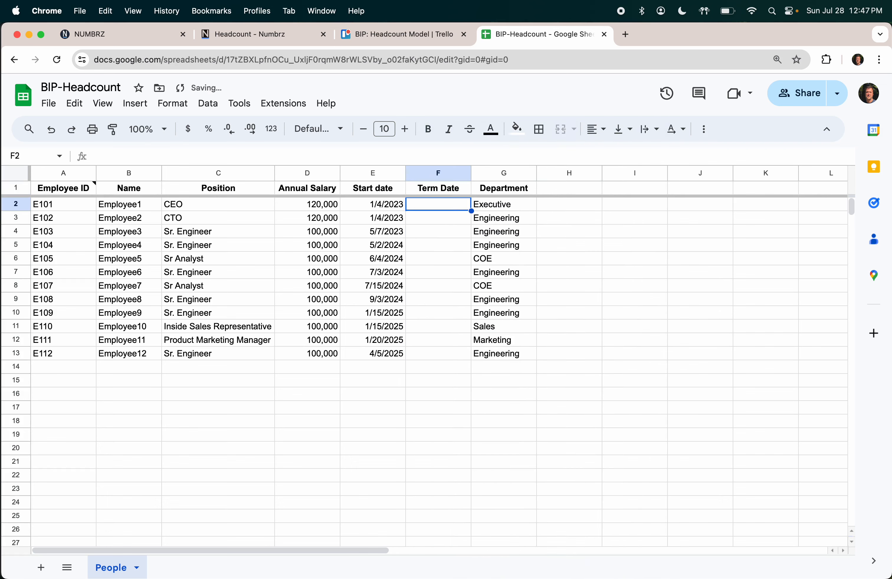
Step: Enter 12/3/24 as employee E105's term date in cell F6
key("Down")
key("Down")
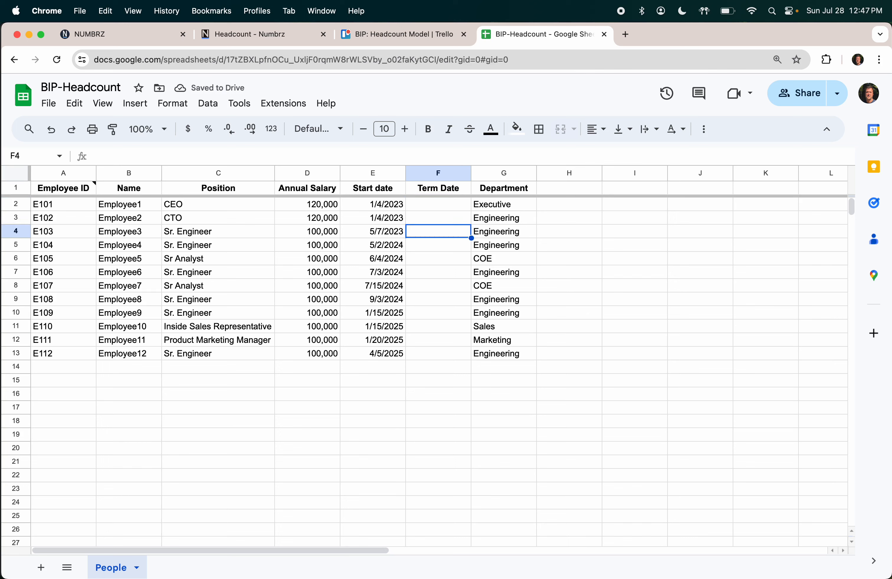
key("Up")
key("Up")
key("Down")
key("Down")
key("Up")
key("Up")
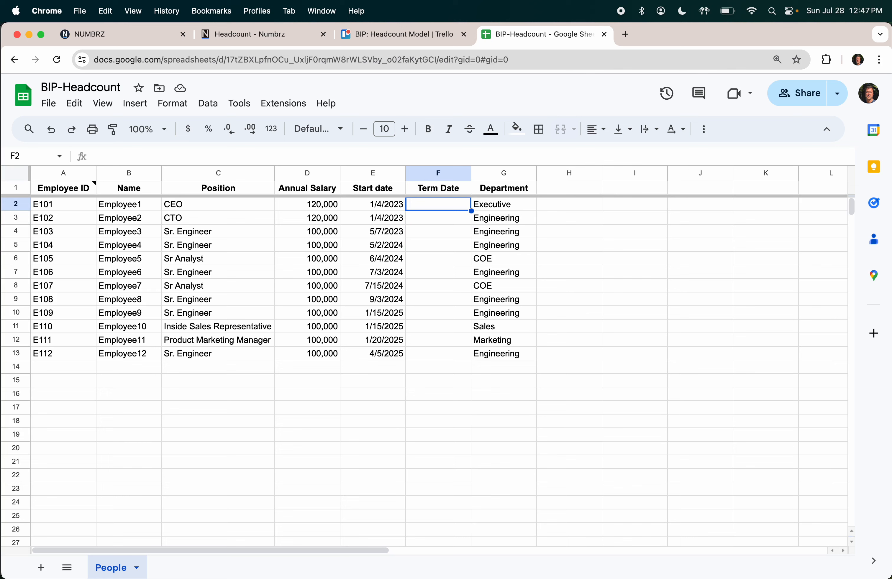
key("Down")
key("Down")
key("Down")
key("Down")
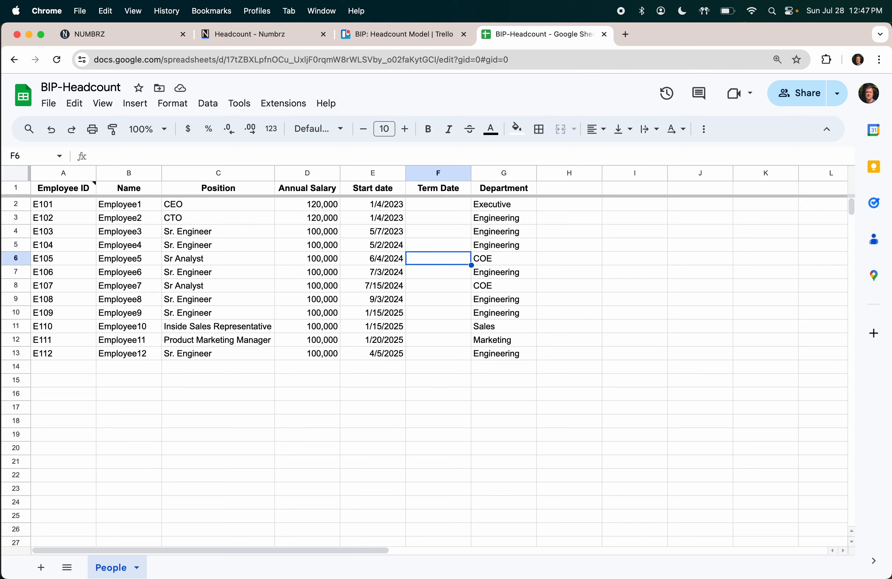
type("12/")
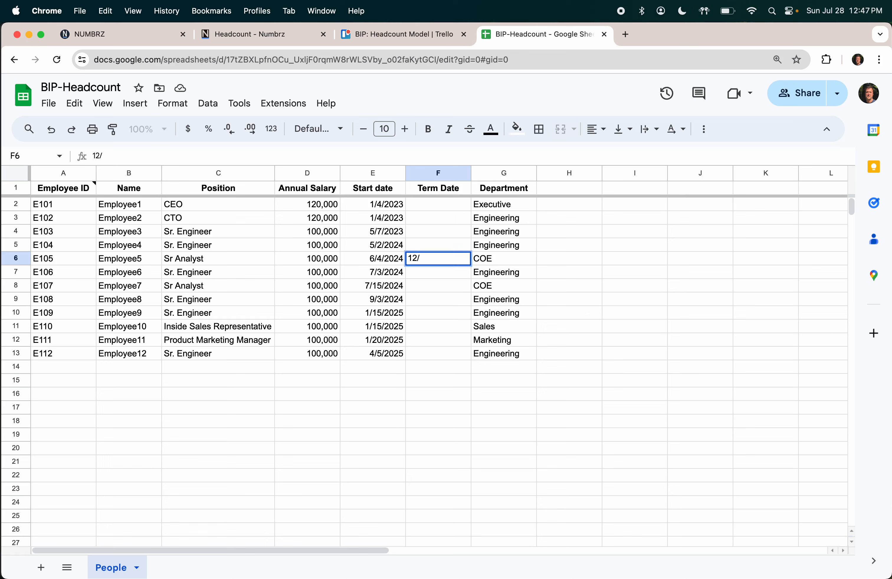
type("3/24")
key("Return")
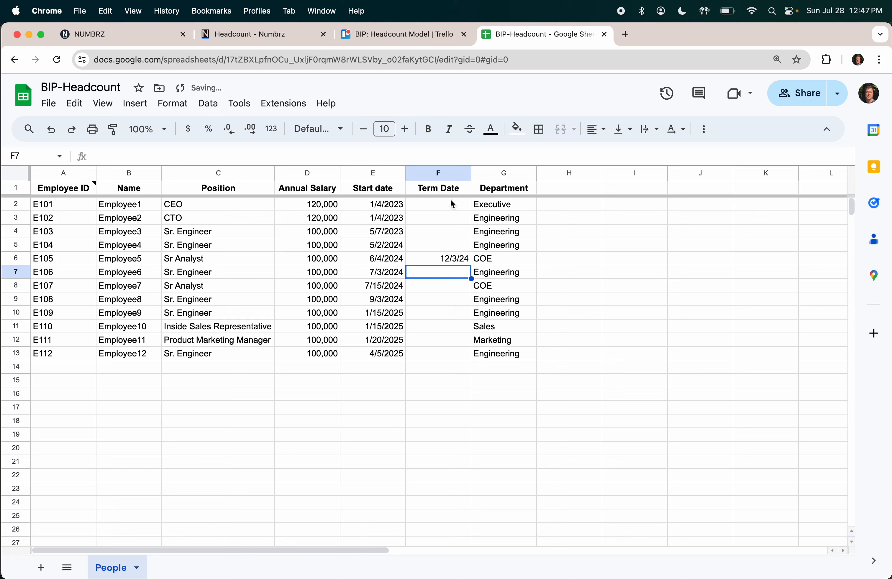
left_click(439, 219)
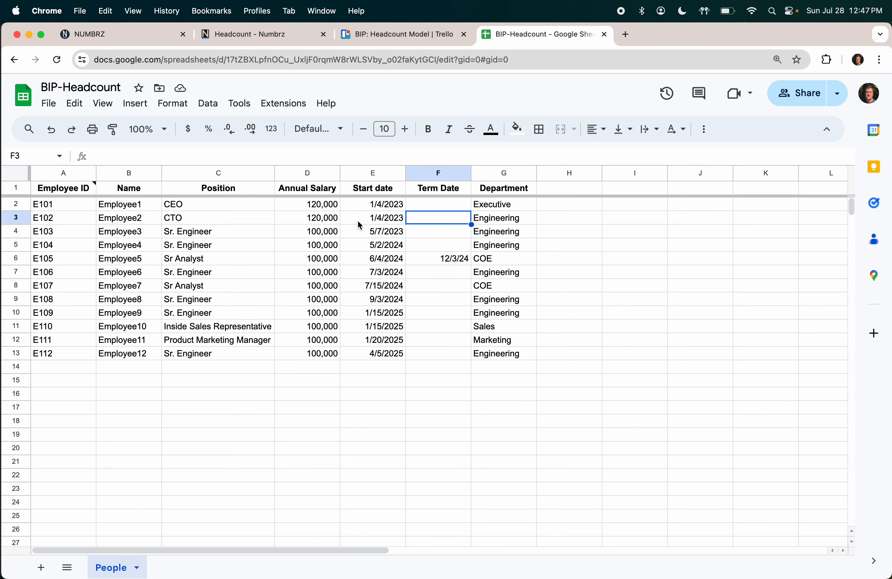
Step: Give the People sheet tab a new colour
left_click(371, 180)
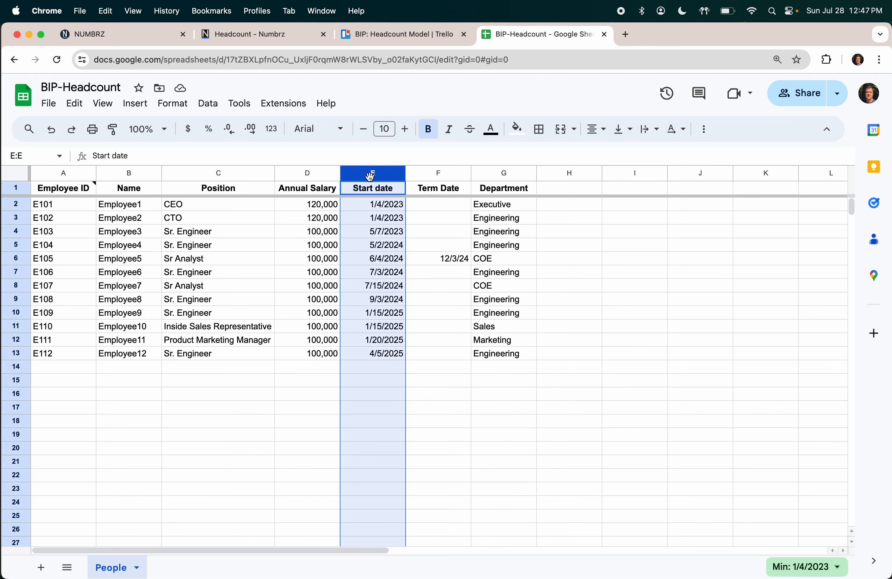
left_click(319, 175)
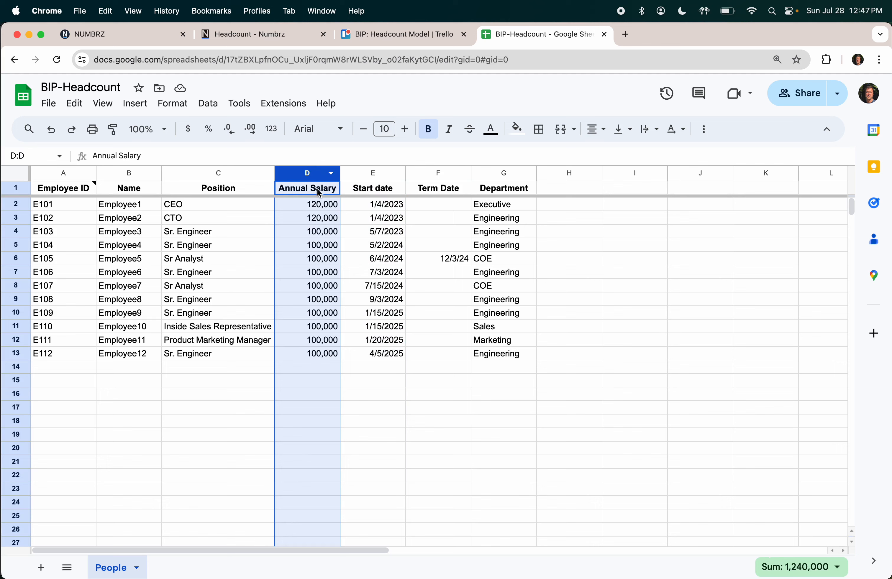
left_click(419, 230)
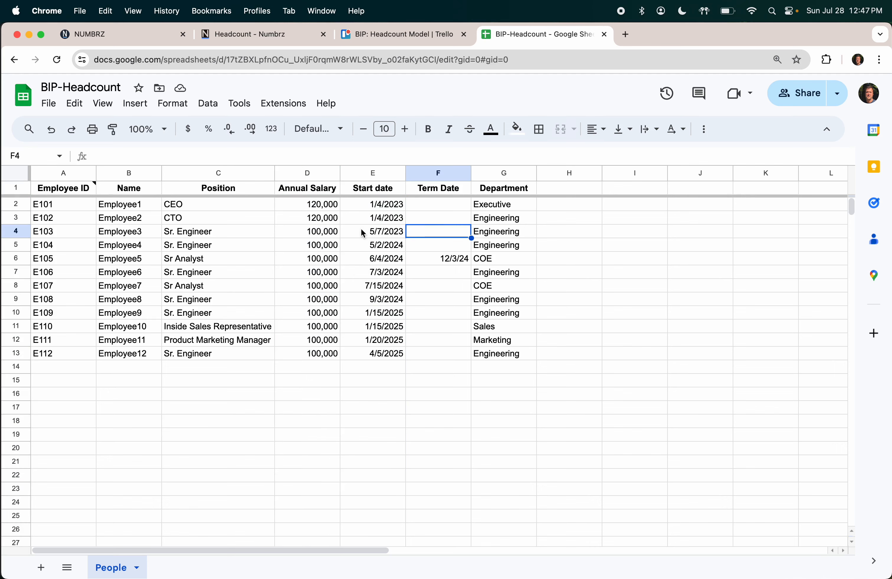
left_click(446, 278)
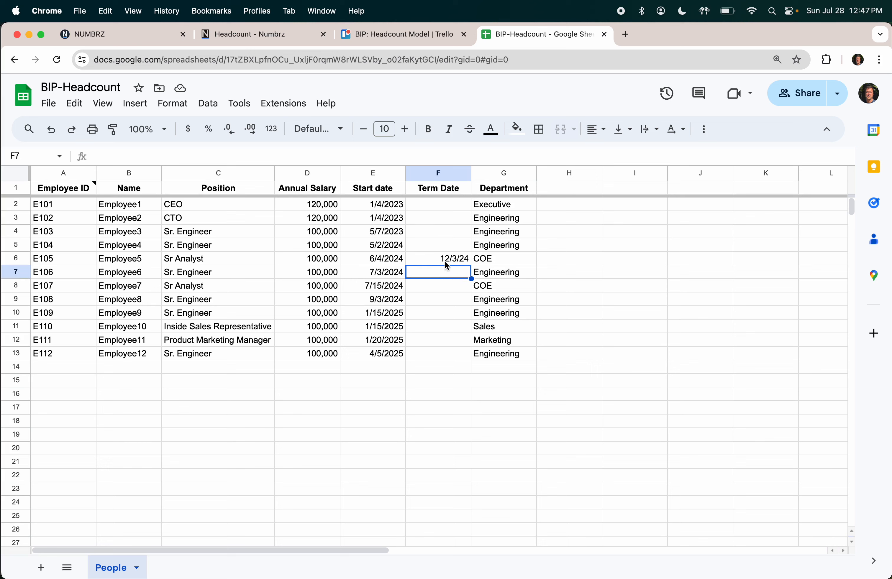
left_click(438, 305)
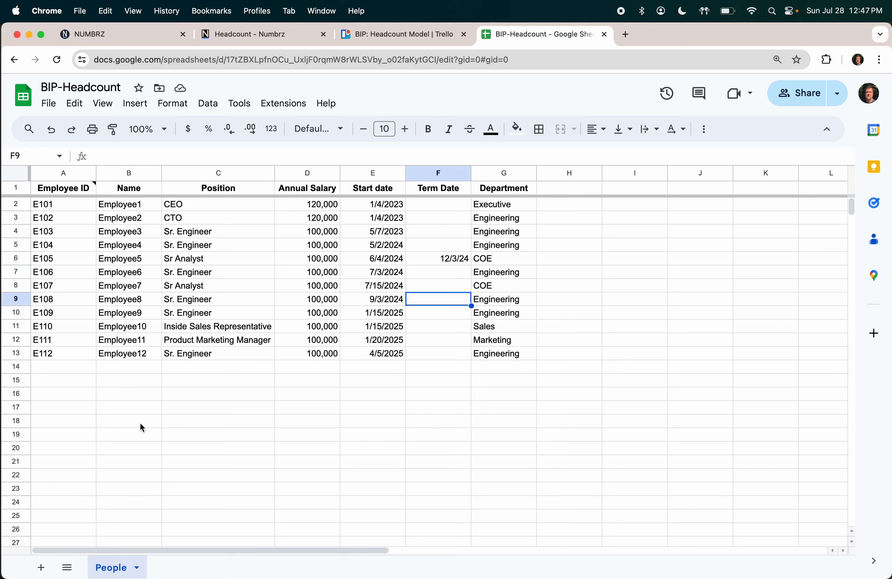
left_click(139, 564)
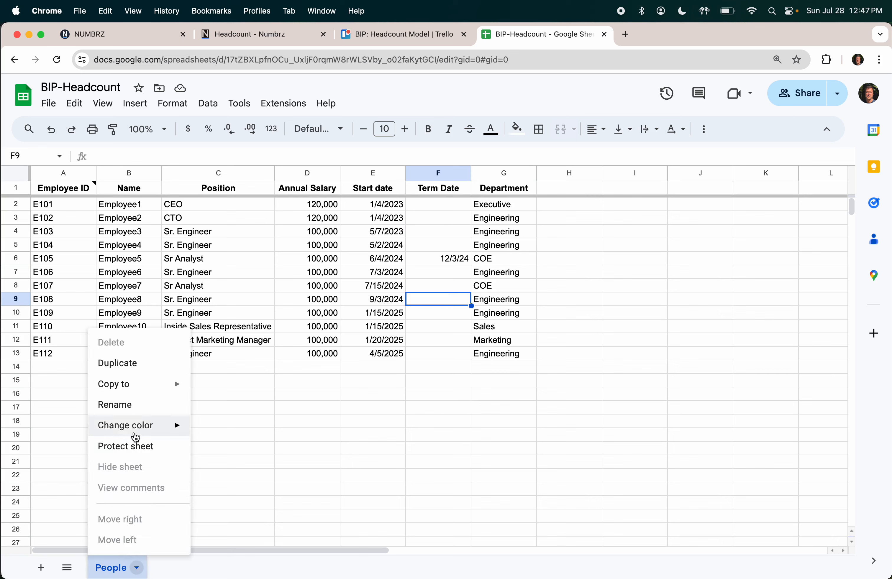
mouse_move(133, 432)
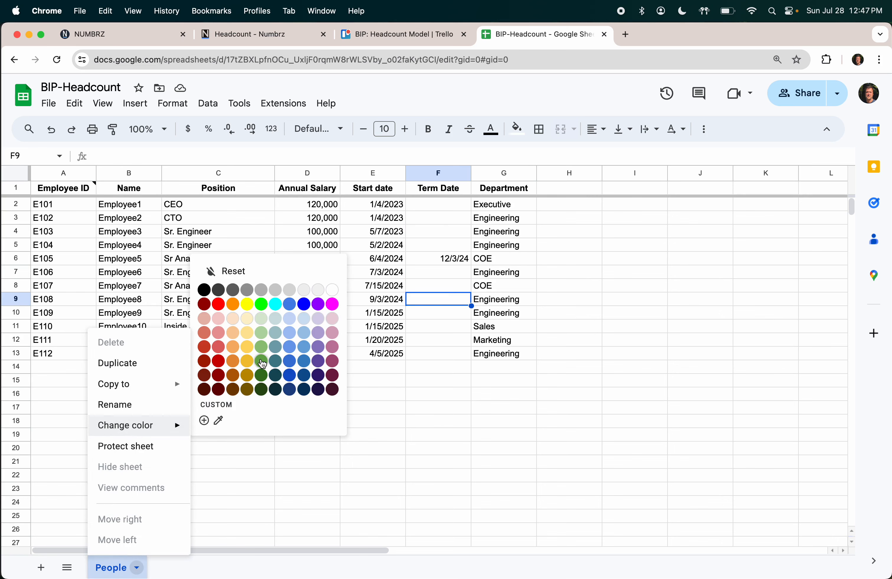
left_click(260, 360)
left_click(389, 300)
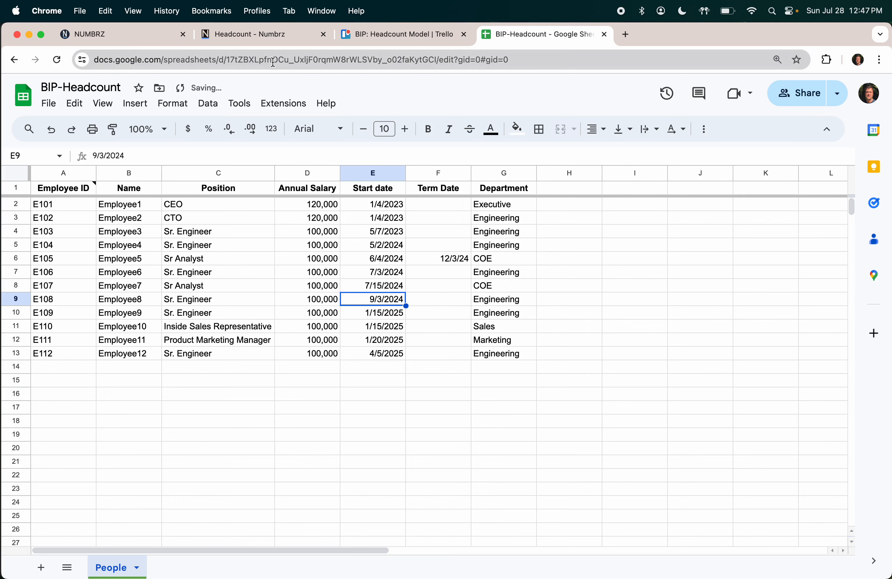
Step: Copy the BIP-Headcount spreadsheet's URL and return to the Numbrz Headcount flow
left_click(278, 40)
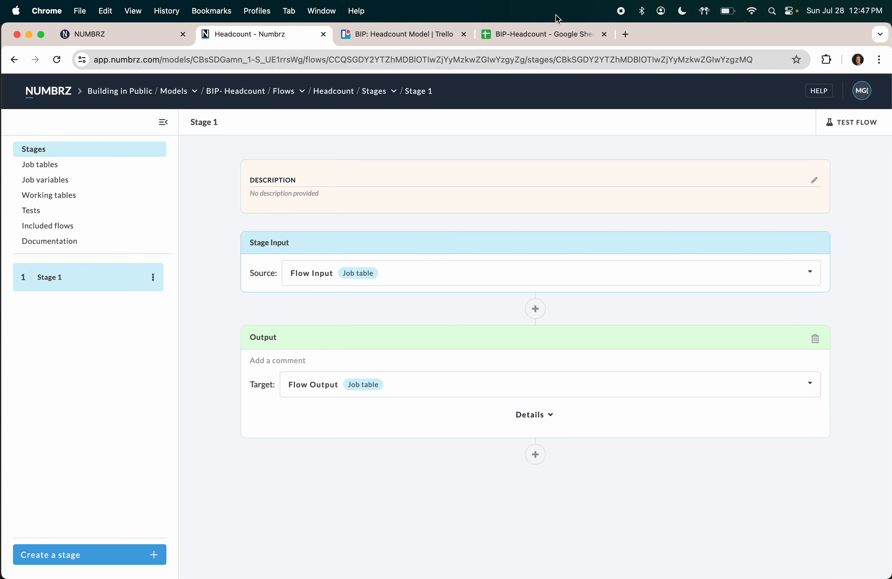
left_click(547, 35)
left_click(500, 61)
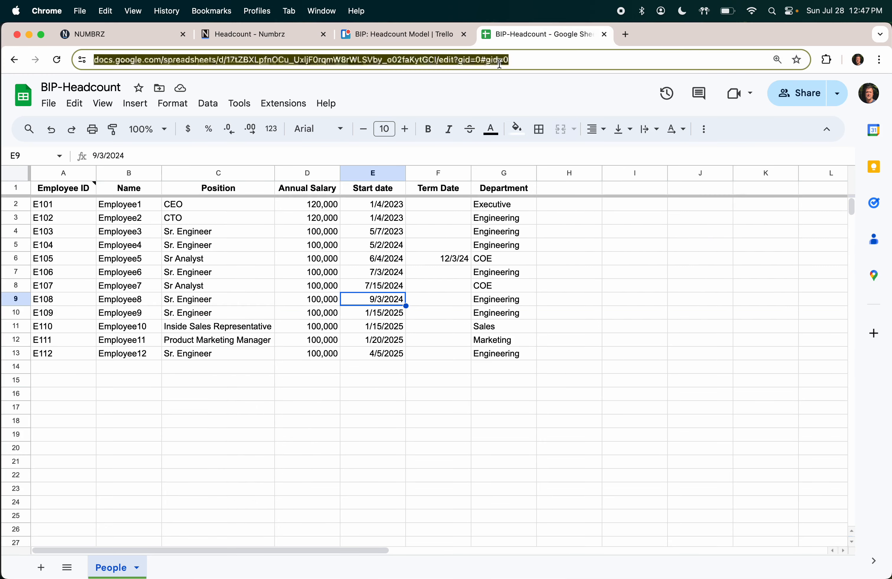
left_click(289, 36)
Step: Delete the Headcount-Template data source from the model's Data list
left_click(61, 94)
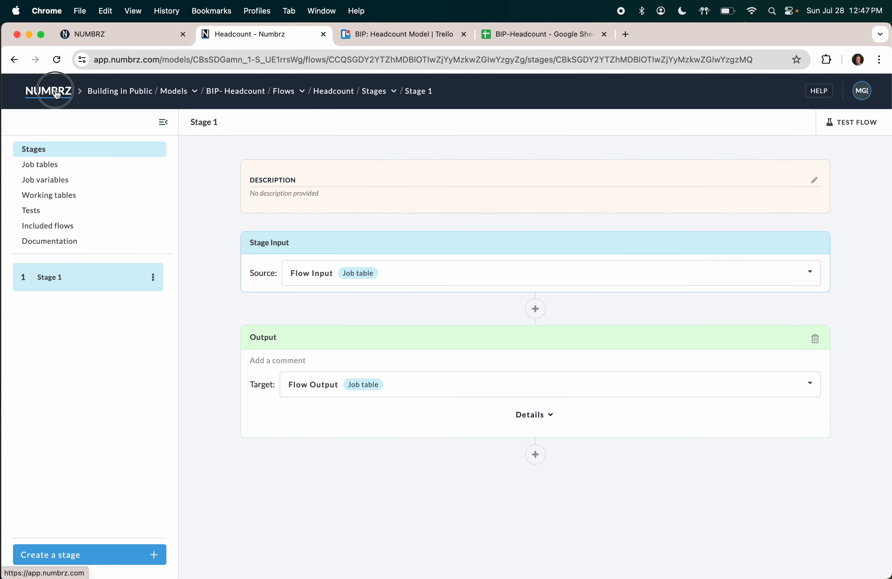
left_click(30, 157)
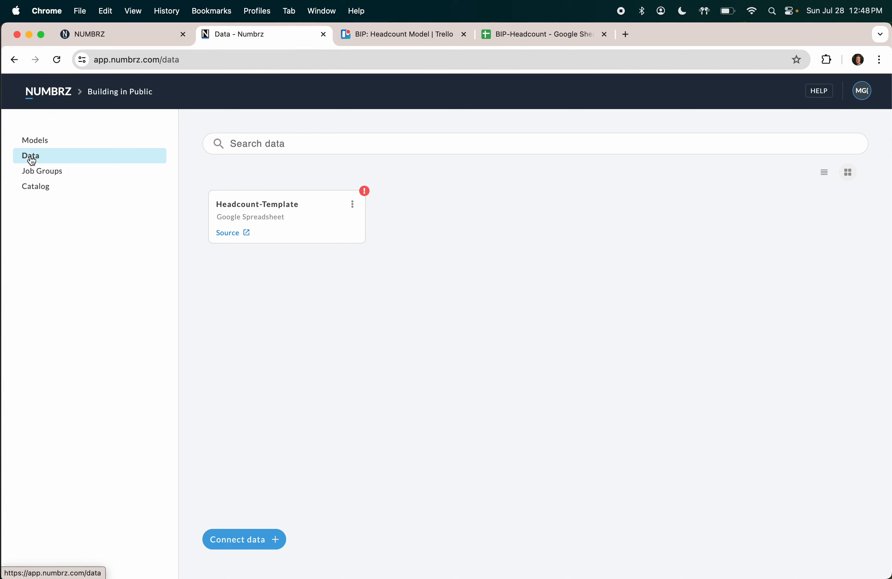
left_click(352, 206)
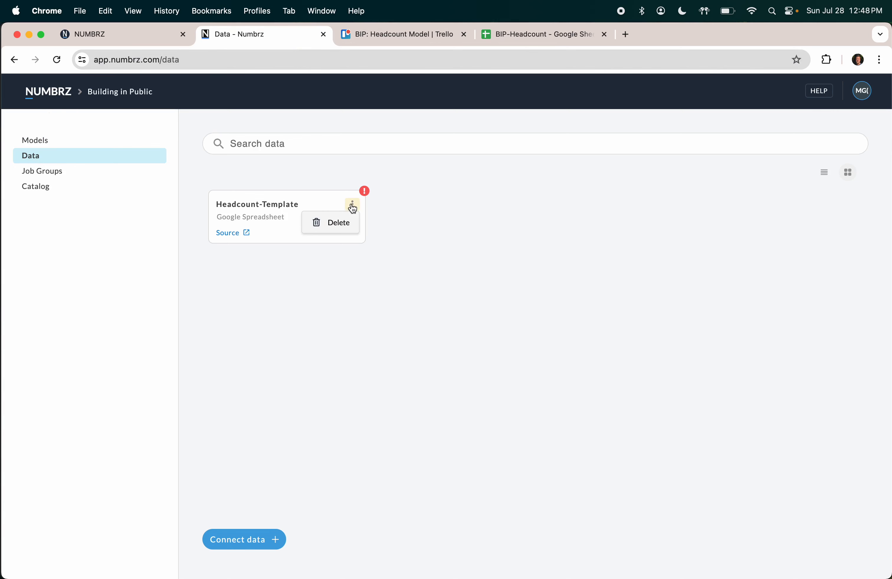
left_click(340, 223)
left_click(340, 223)
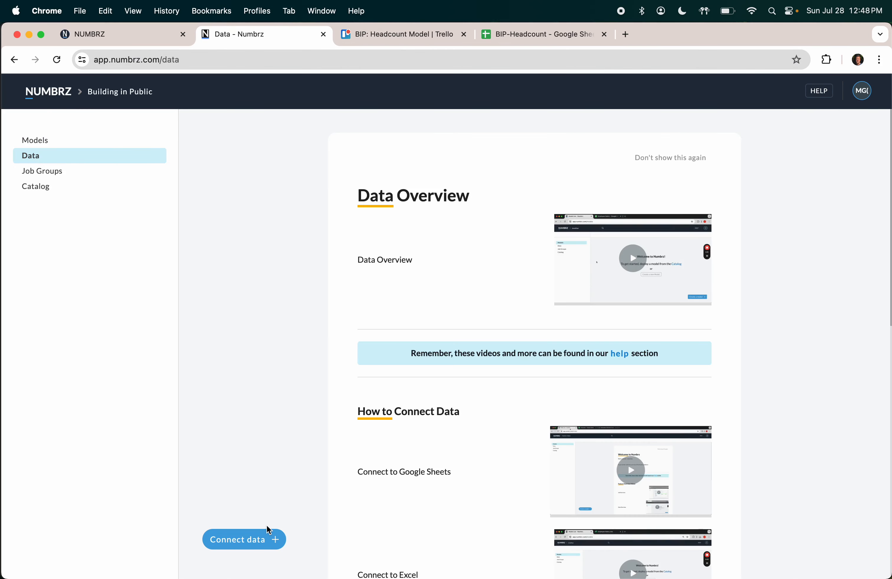
Step: Connect a new Google Spreadsheet data source using the pasted BIP-Headcount URL
left_click(244, 542)
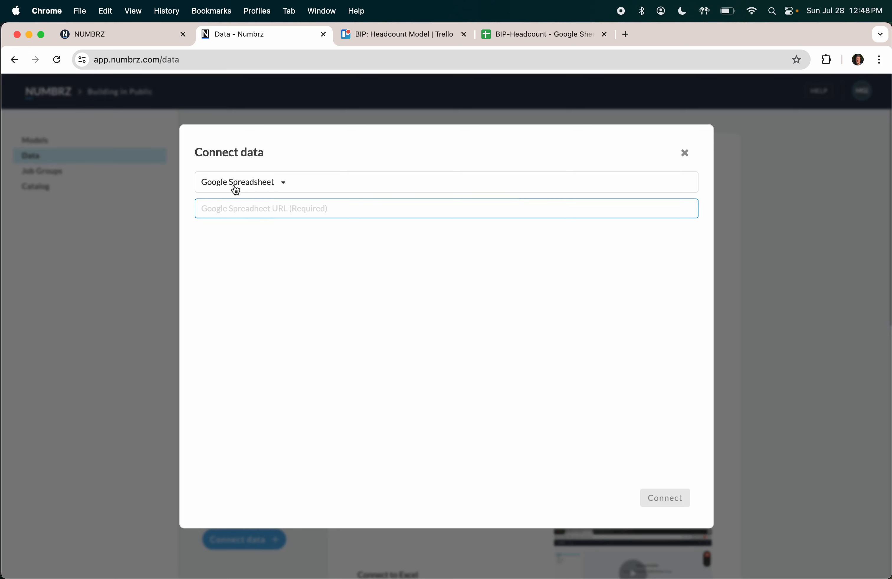
left_click(283, 183)
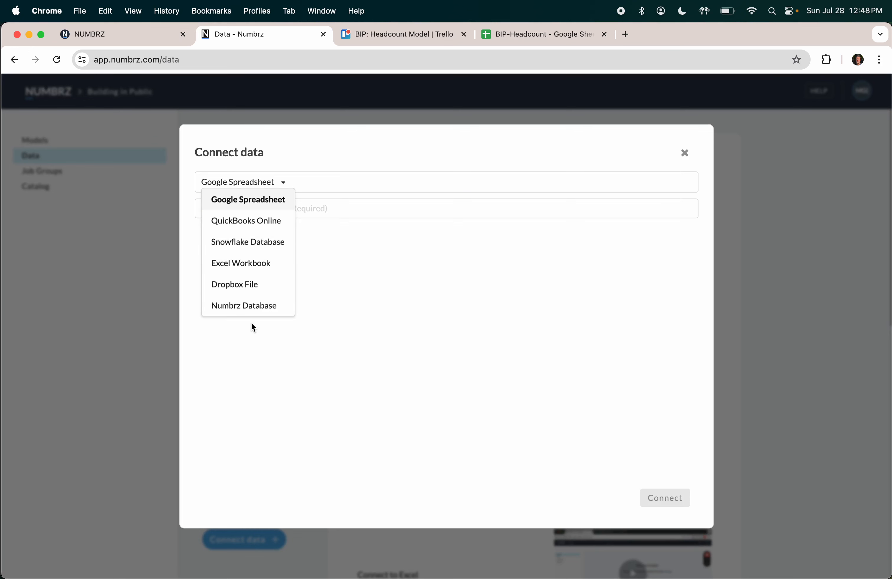
left_click(323, 285)
left_click(251, 213)
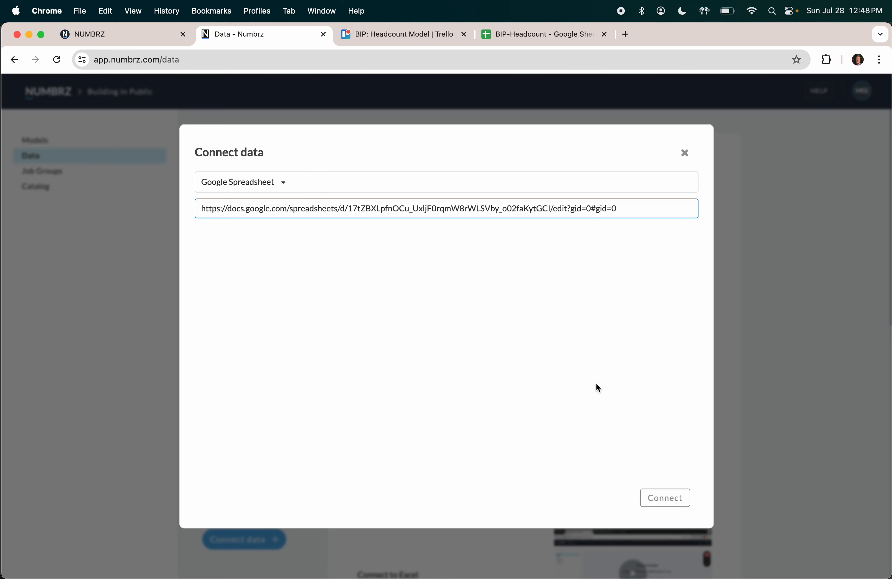
left_click(663, 503)
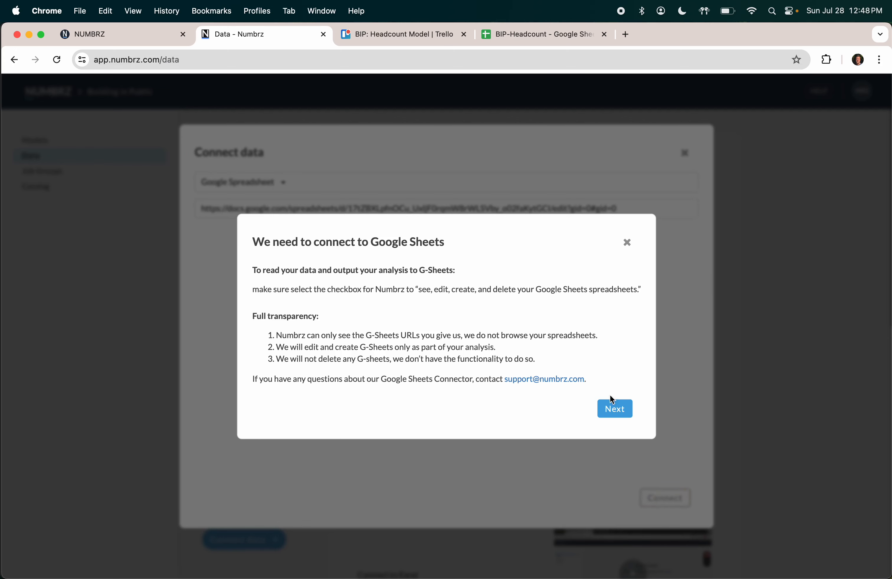
Step: Sign in with the Google account and allow Numbrz access to Google Sheets
left_click(619, 409)
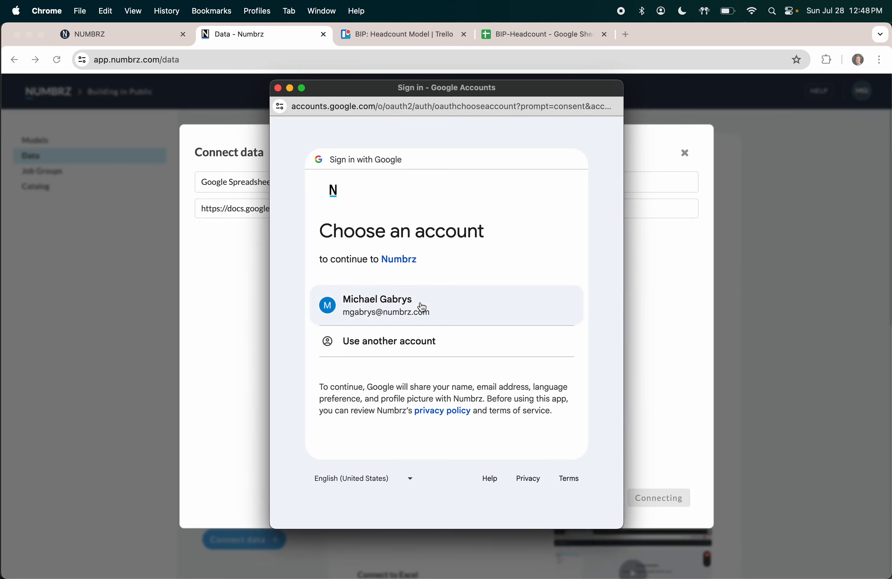
left_click(425, 306)
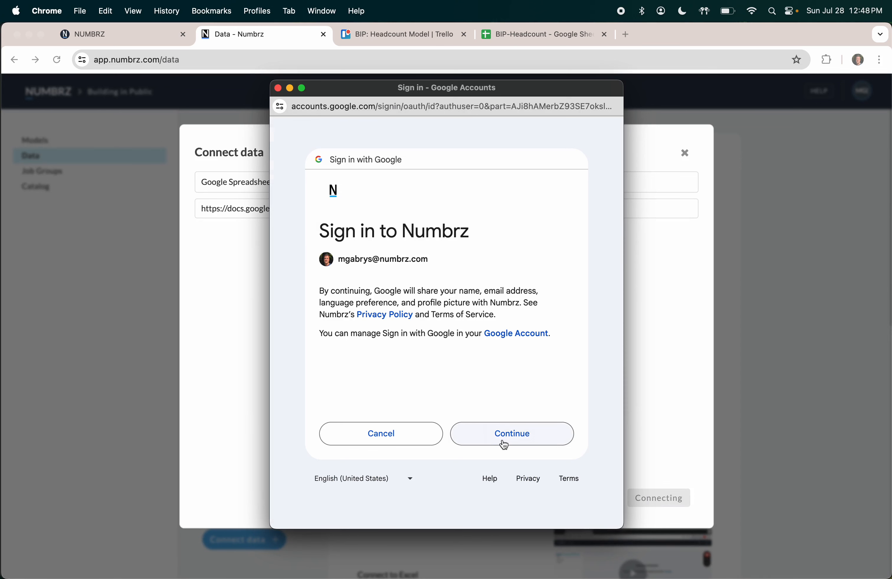
left_click(505, 444)
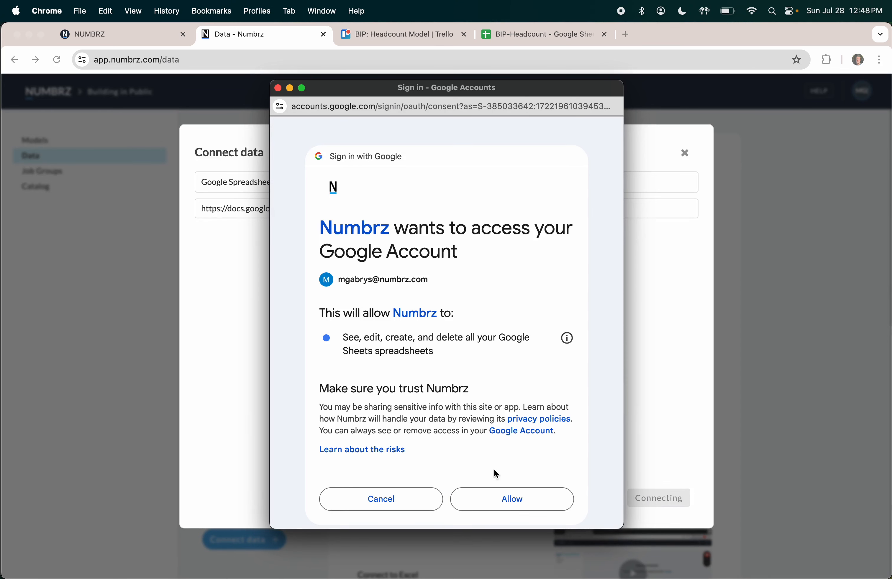
left_click(493, 498)
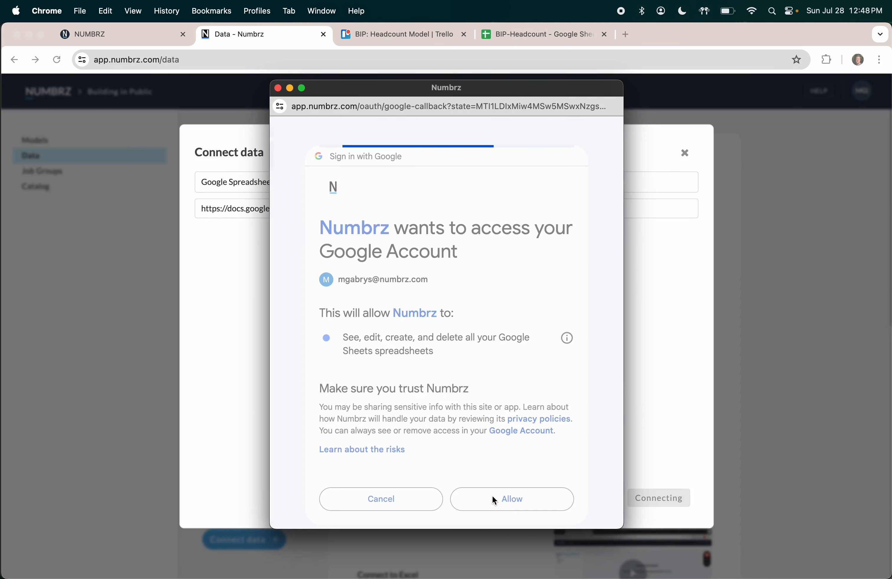
left_click(448, 355)
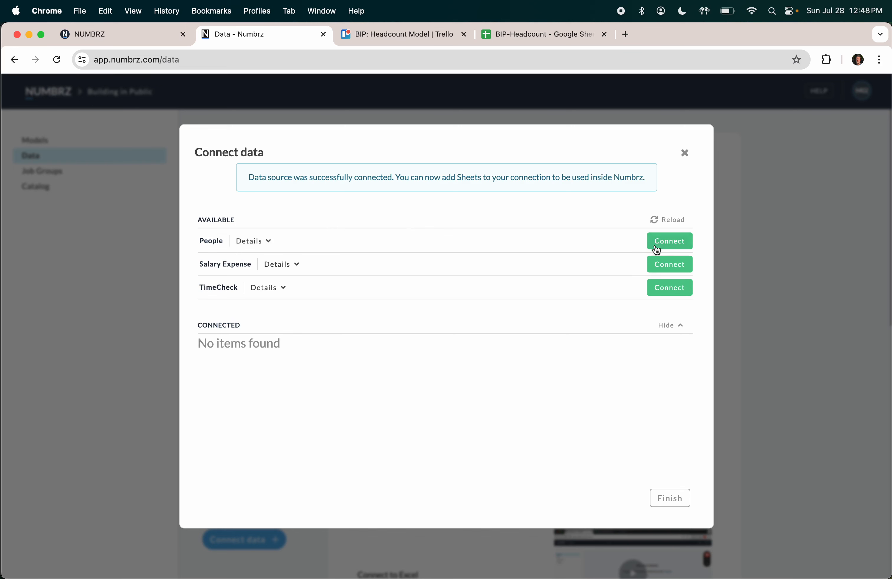
Step: Connect just the People sheet and finish the BIP-Headcount data source setup
left_click(669, 242)
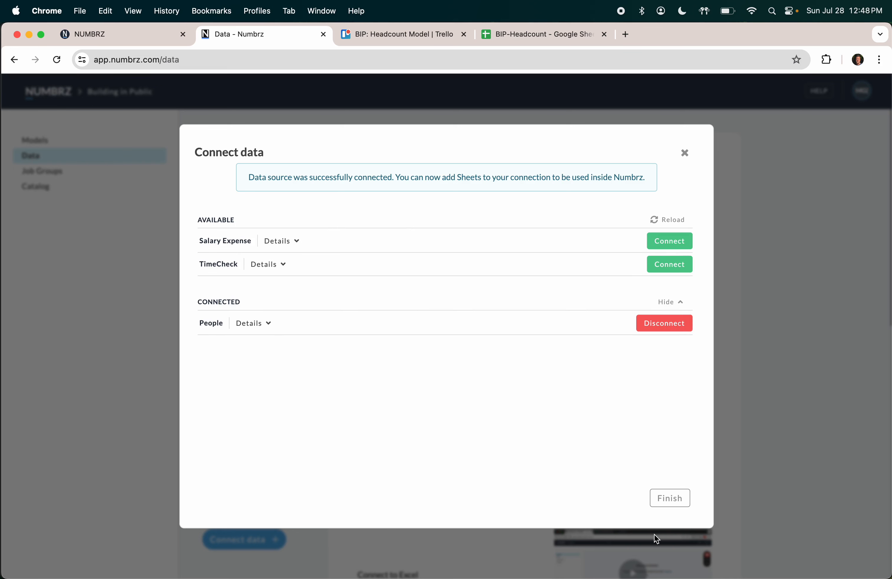
left_click(670, 498)
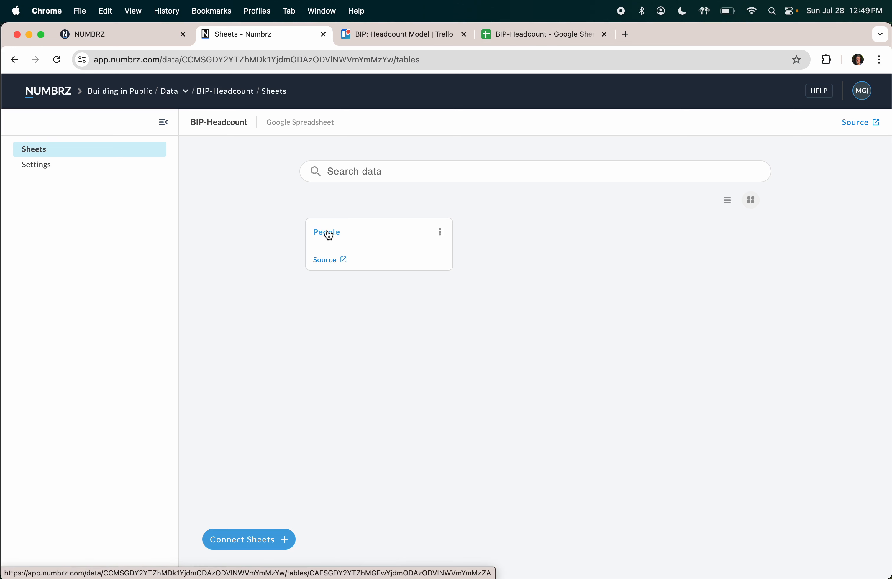
Step: Open the Headcount flow in the BIP- Headcount model and delete Stage 1
left_click(57, 99)
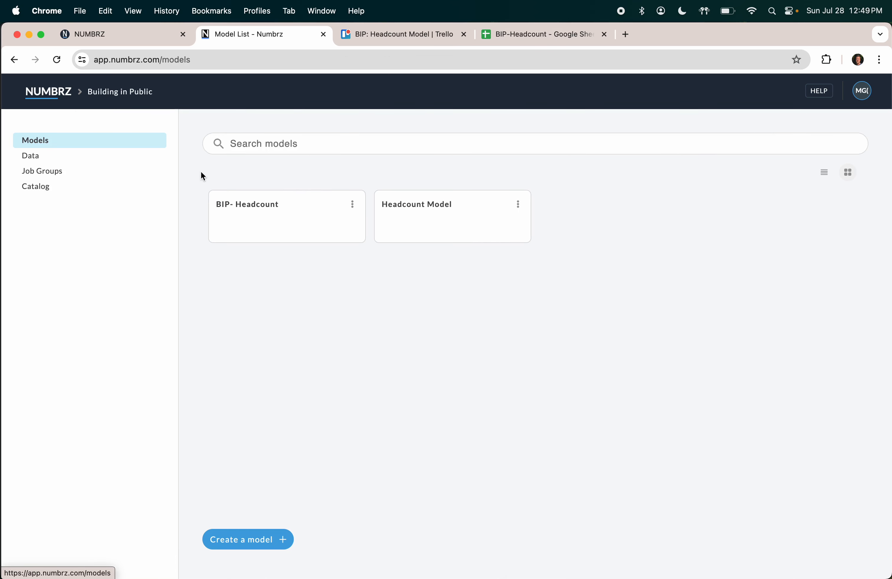
left_click(241, 206)
left_click(33, 179)
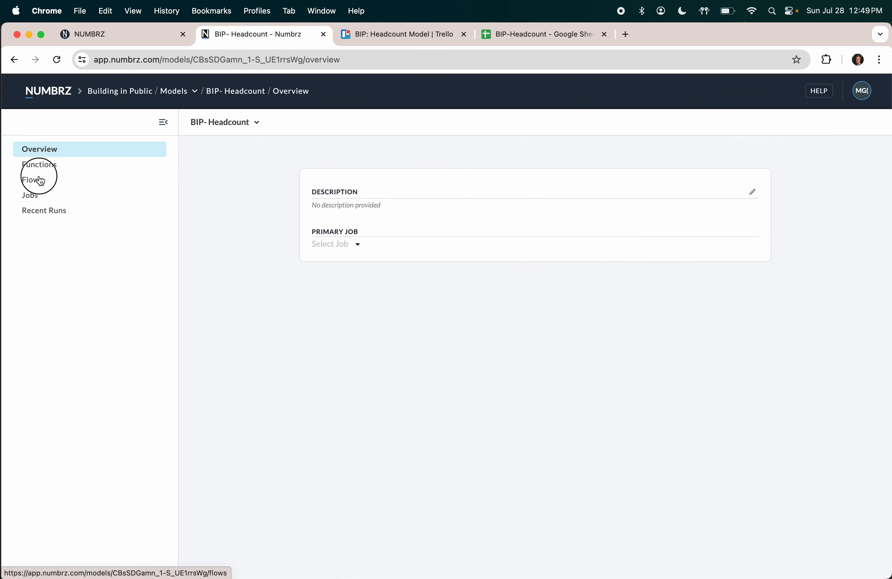
left_click(228, 231)
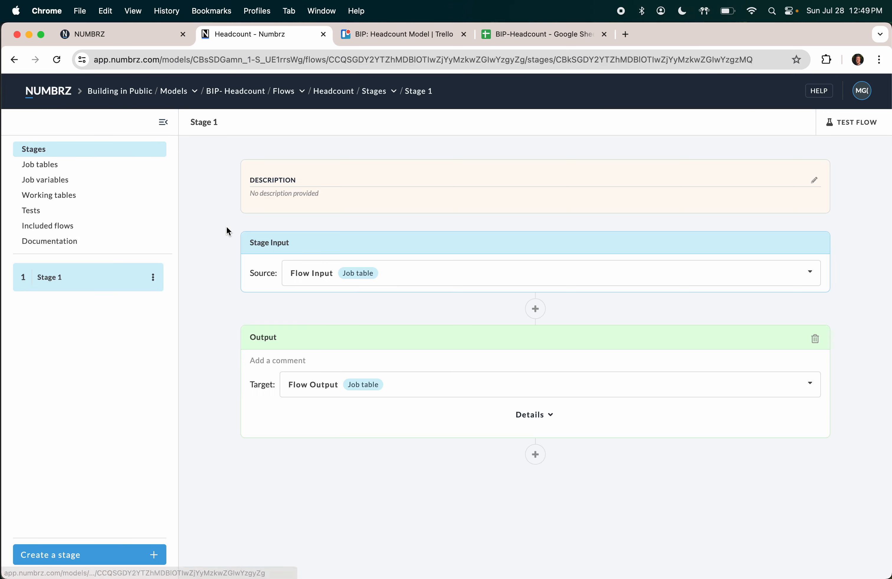
left_click(152, 278)
left_click(145, 299)
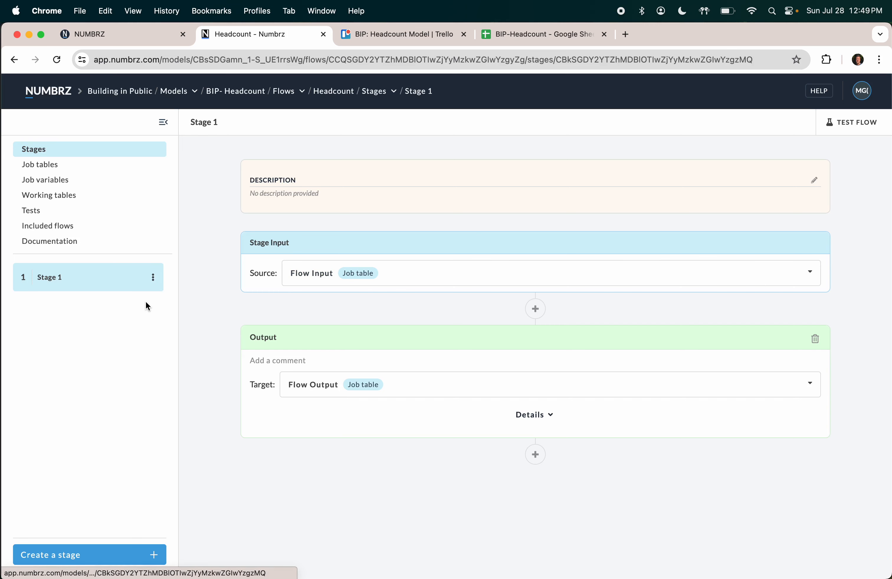
Step: Create a Calc Salary Expense stage with Flow Input as its source table
left_click(72, 557)
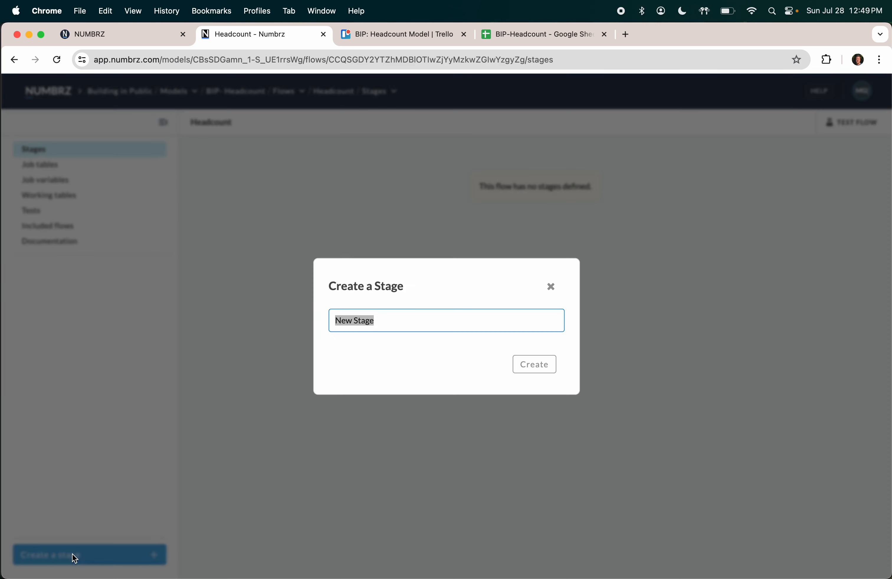
type("Cal Ca")
key("BackSpace")
key("BackSpace")
key("BackSpace")
type("c Salary Exp")
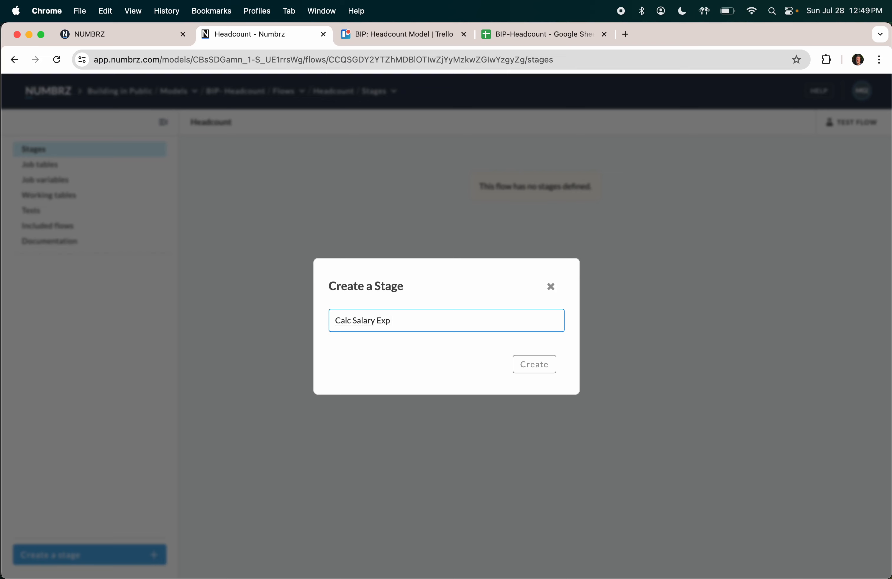
type("ense")
left_click(533, 364)
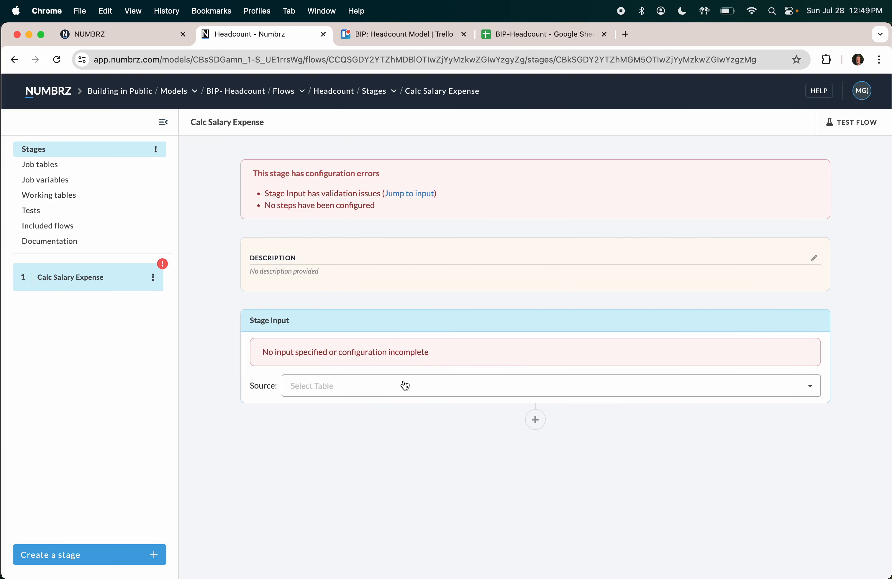
left_click(405, 385)
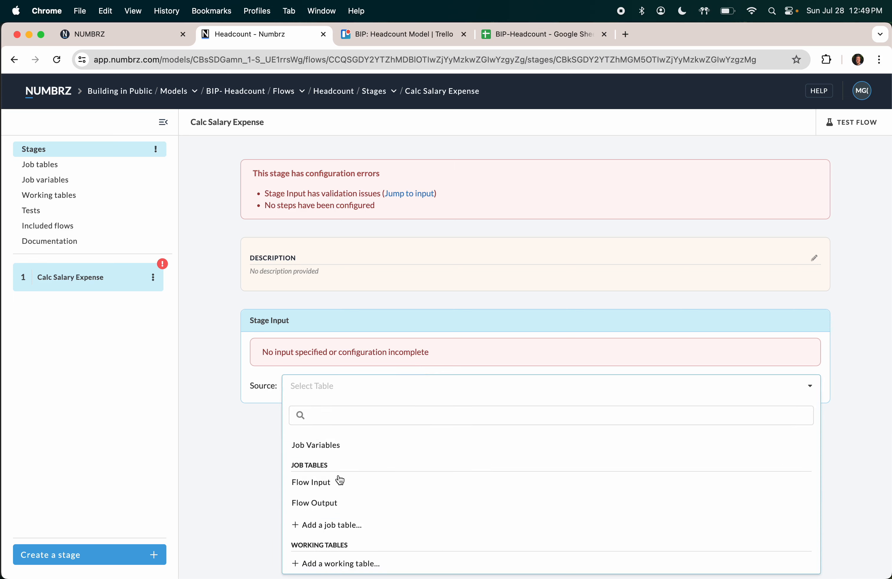
left_click(339, 483)
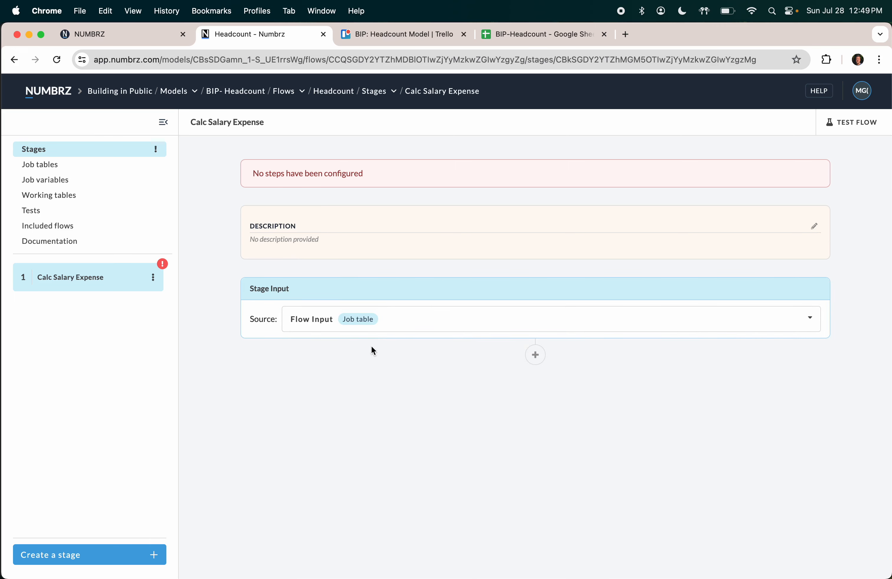
left_click(324, 324)
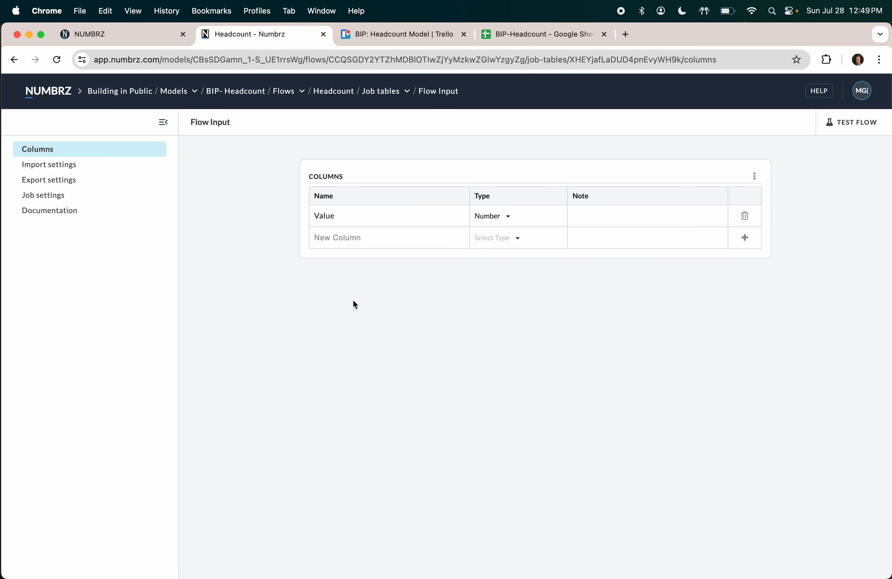
Step: Replace Flow Input's Value column with the BIP-Headcount People sheet's columns, checking the spreadsheet
left_click(744, 216)
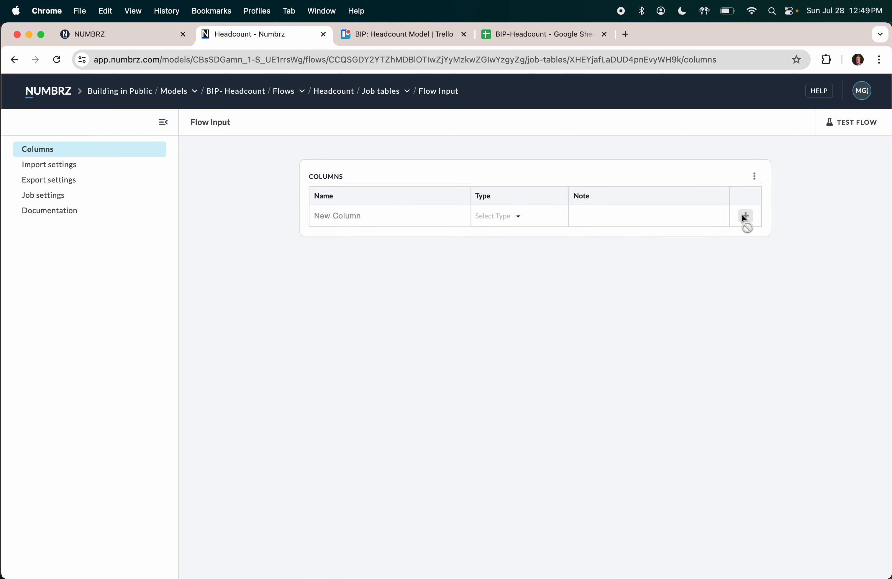
left_click(754, 176)
left_click(733, 193)
left_click(244, 354)
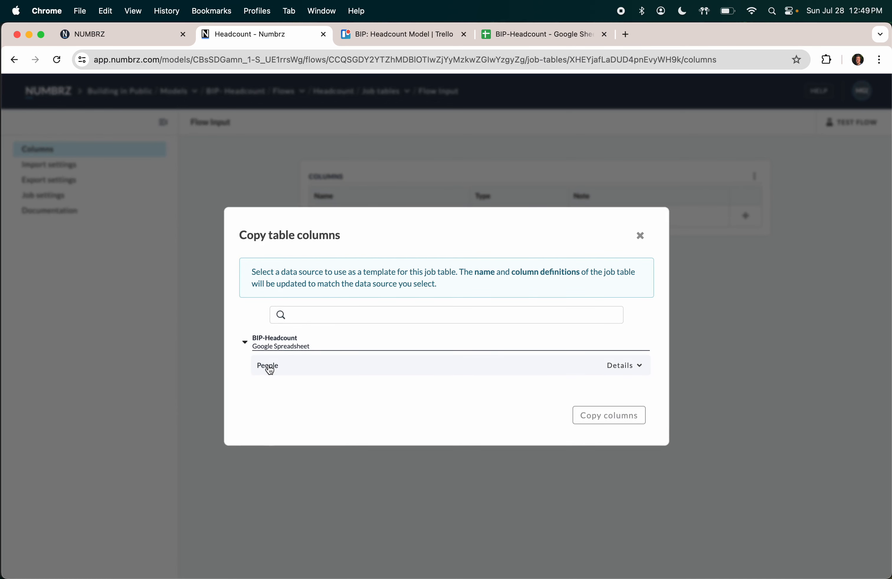
left_click(268, 367)
left_click(596, 417)
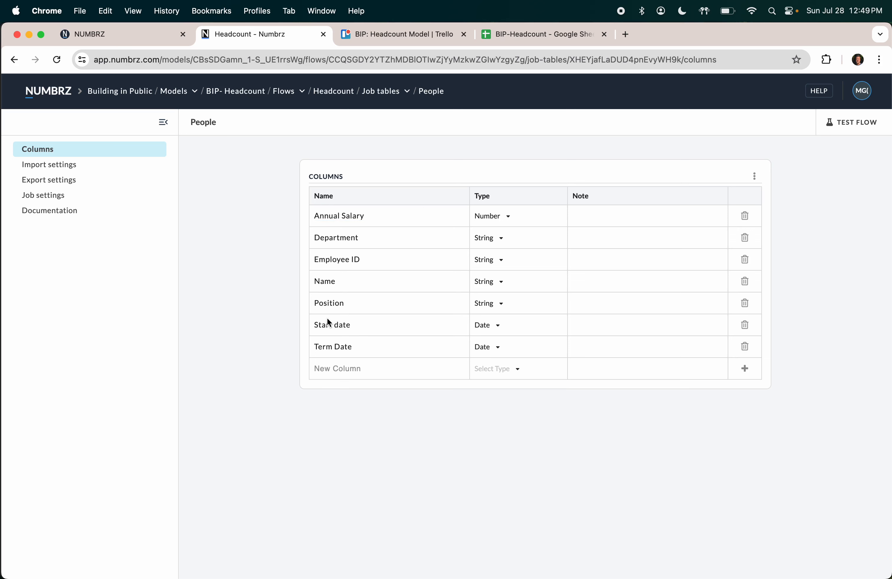
left_click(529, 34)
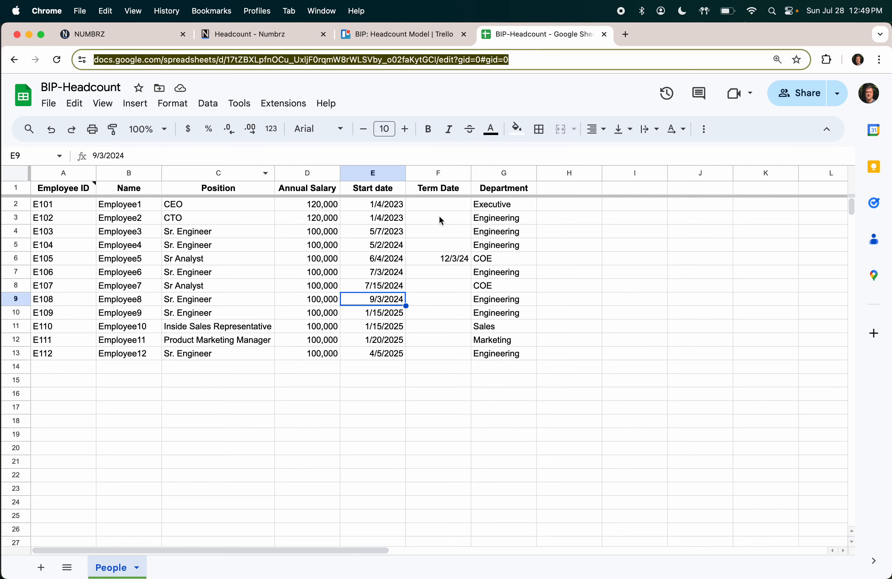
left_click(252, 36)
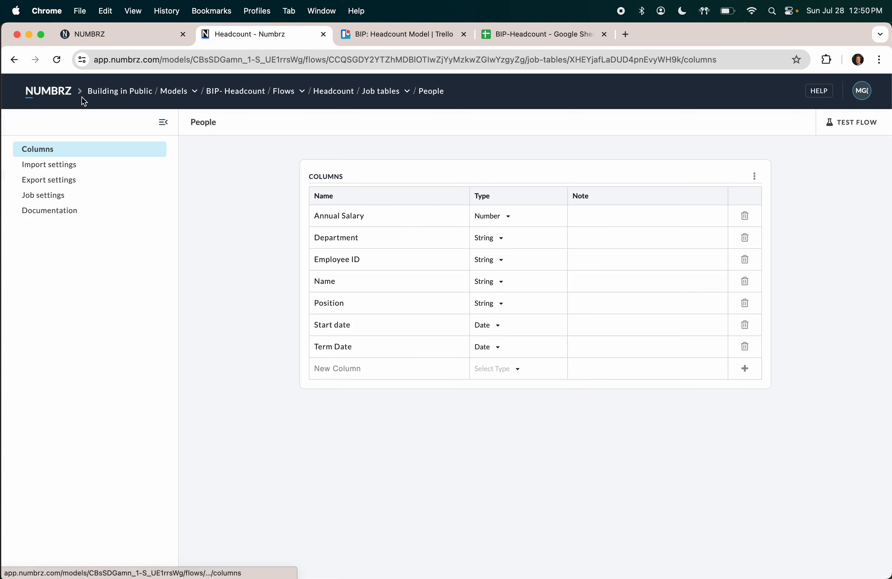
Step: Return to the Calc Salary Expense stage page, now reading the People job table
left_click(13, 60)
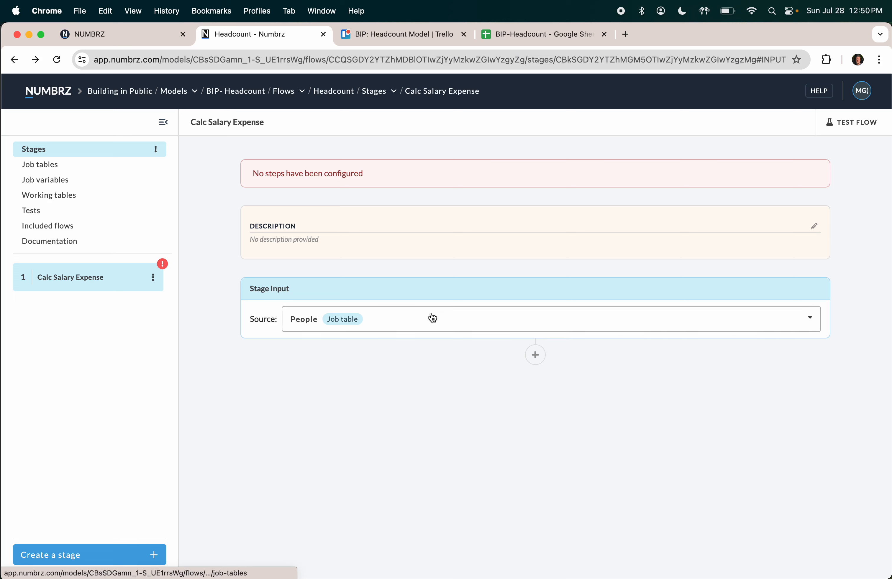
Step: Add a Fill step to the stage and name it Generate Forecast Months
left_click(536, 357)
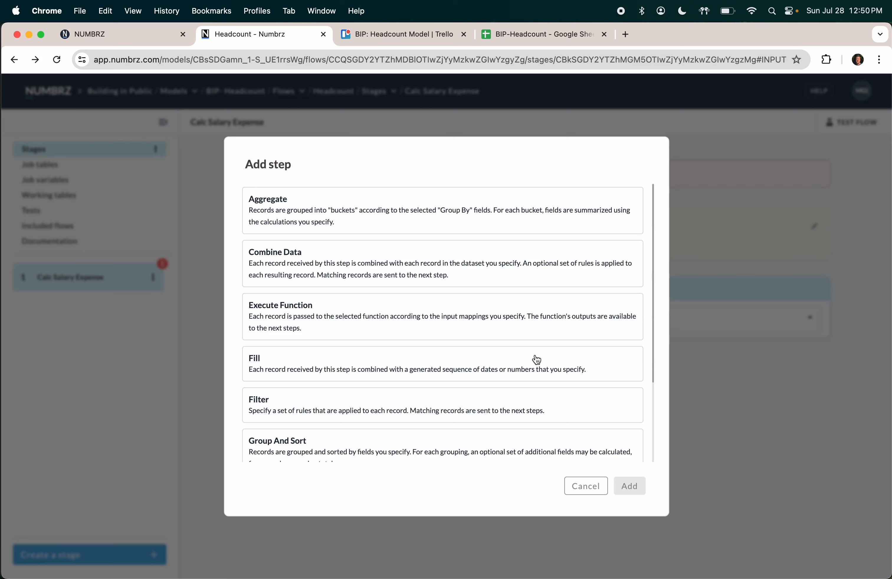
left_click(424, 372)
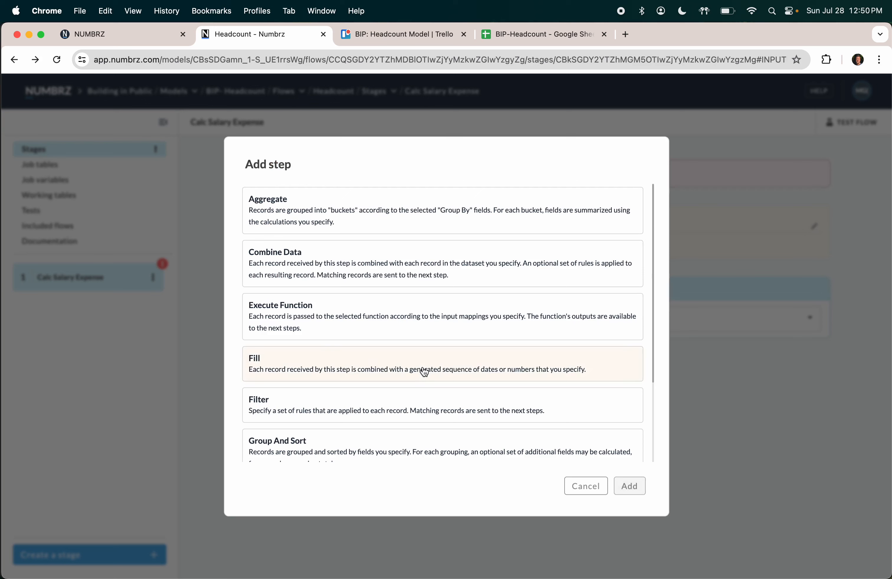
left_click(630, 488)
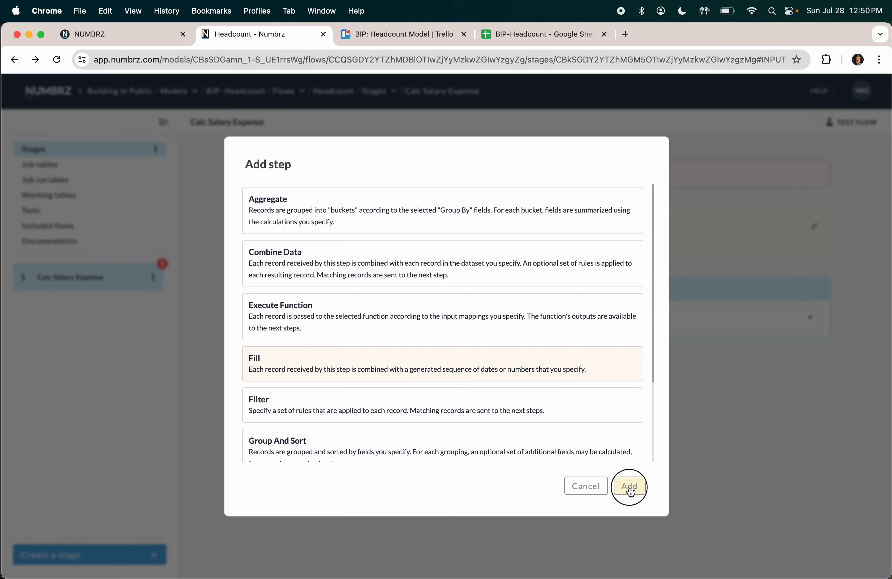
left_click(266, 384)
key("super+a")
type("Ge")
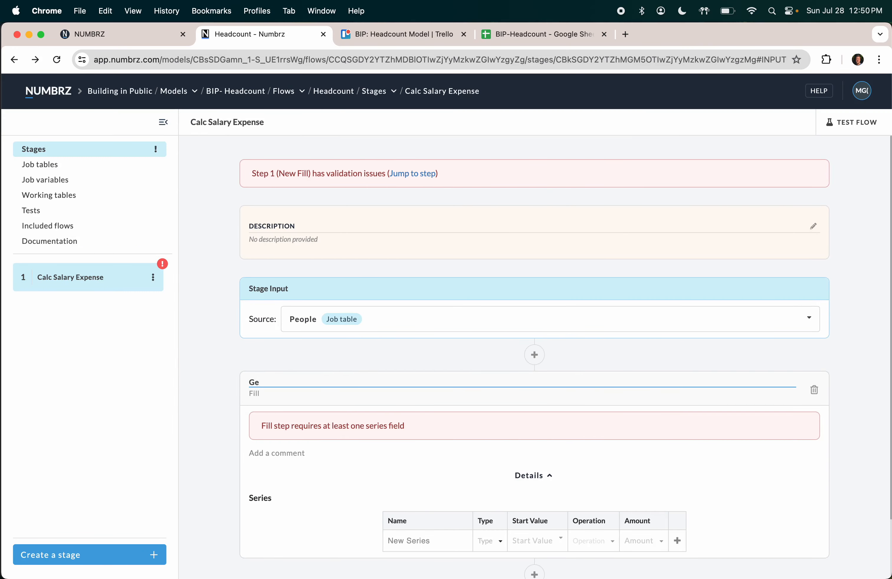
type("ernerate Forecast Months")
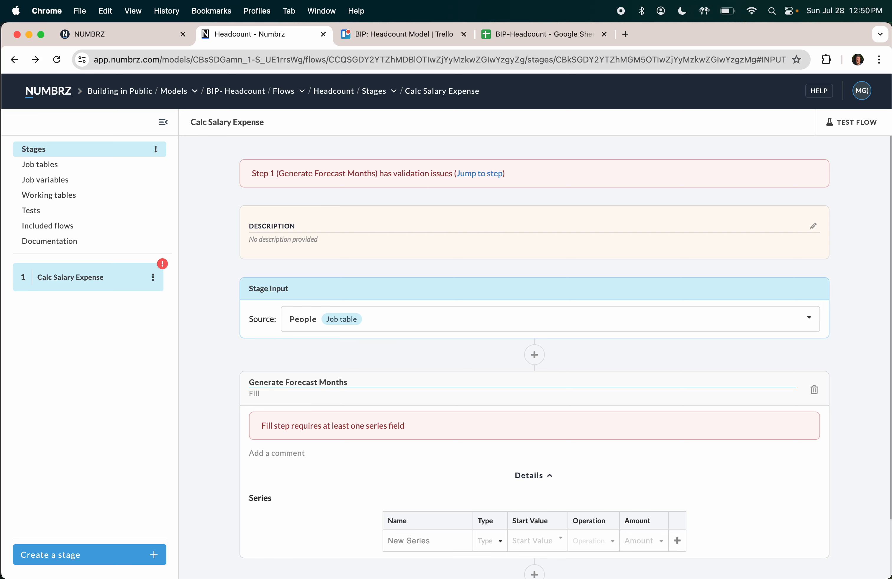
Step: Give the fill step a series named Month of type Date
scroll(296, 342, "down", 2)
left_click(418, 459)
type("Month")
key("Tab")
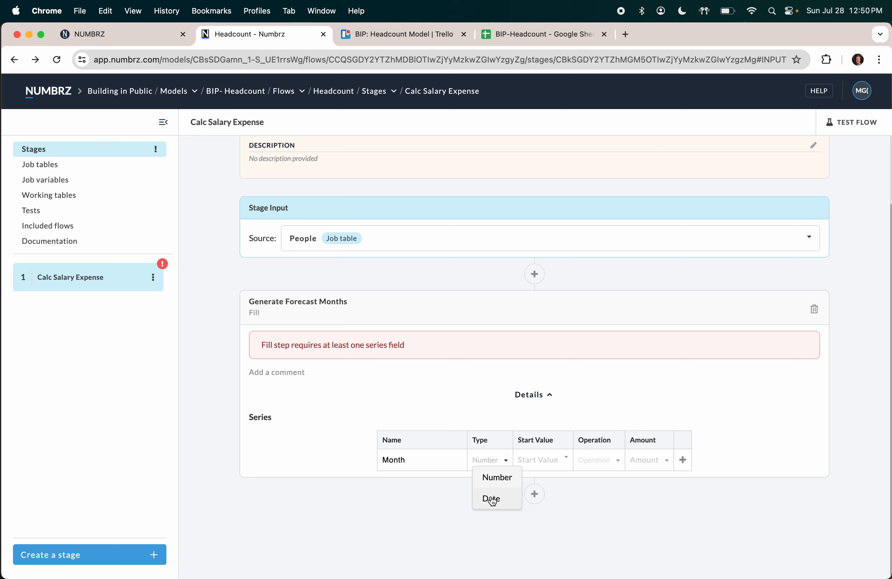
left_click(492, 500)
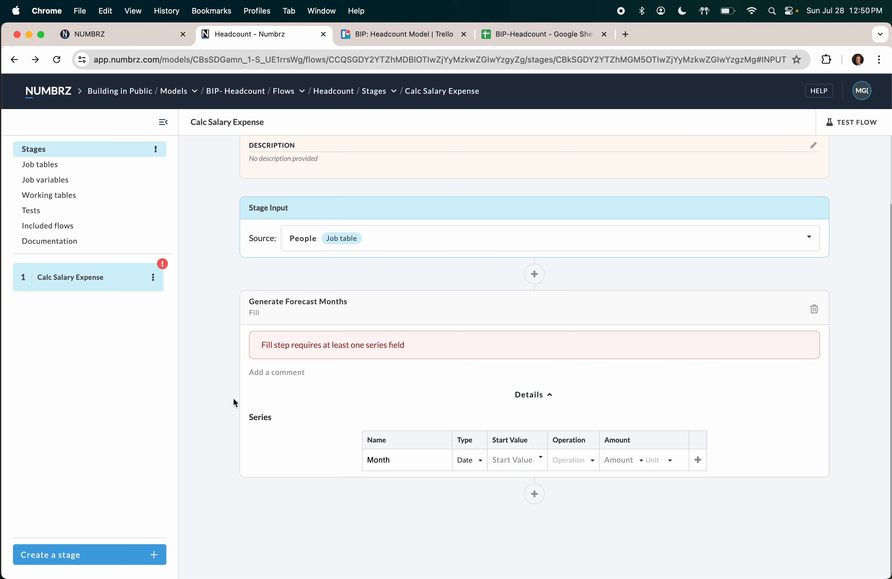
left_click(386, 462)
Step: Add a Forecast Start Month date job variable
left_click(64, 180)
left_click(365, 199)
type("B")
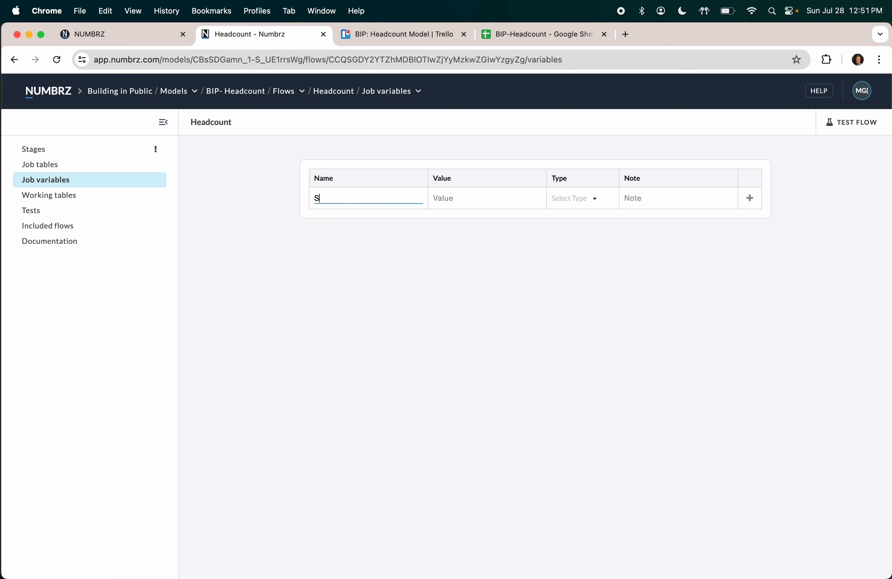
key("BackSpace")
type("Forecast Start Month")
key("Tab")
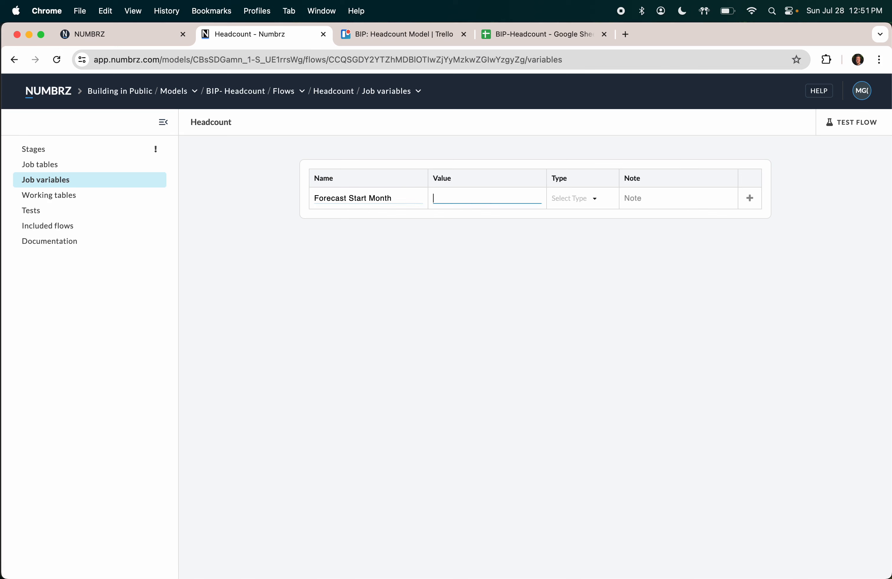
type("12/1/")
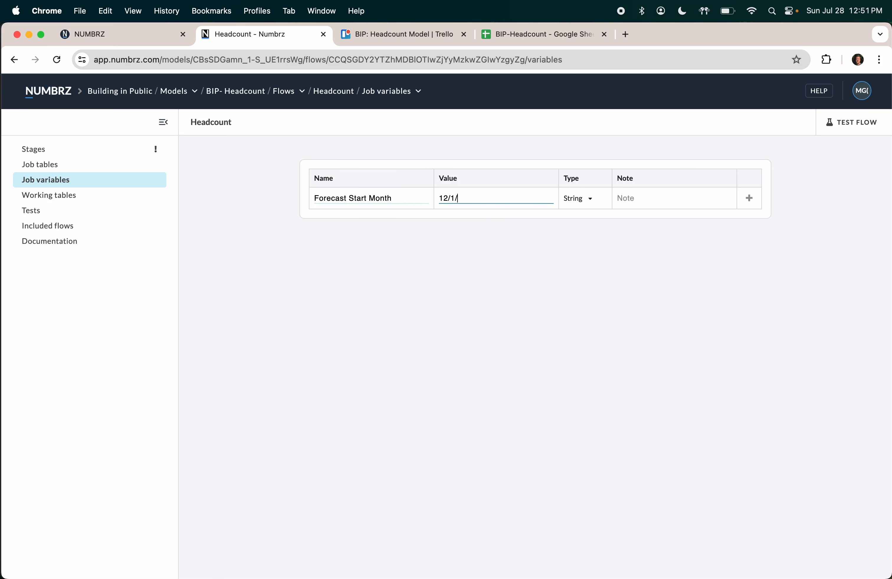
type("24")
key("Tab")
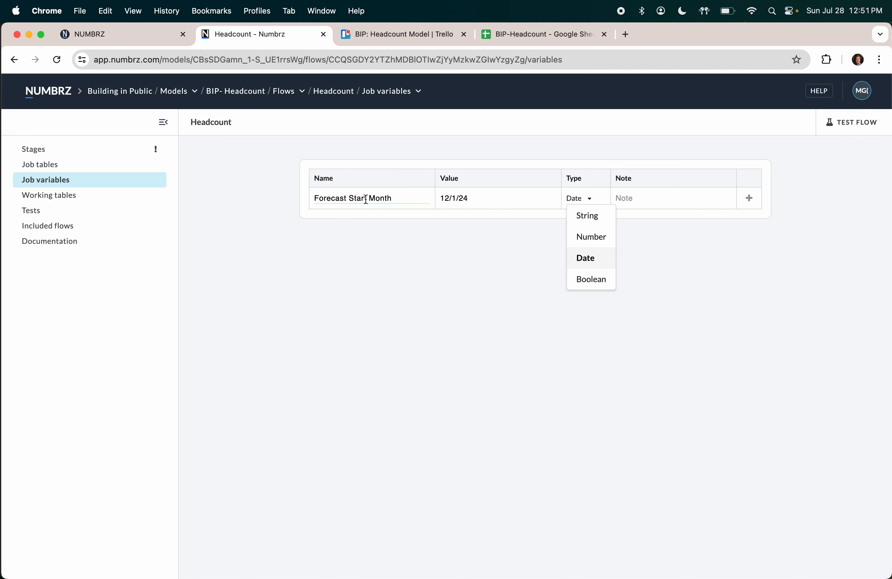
left_click(756, 205)
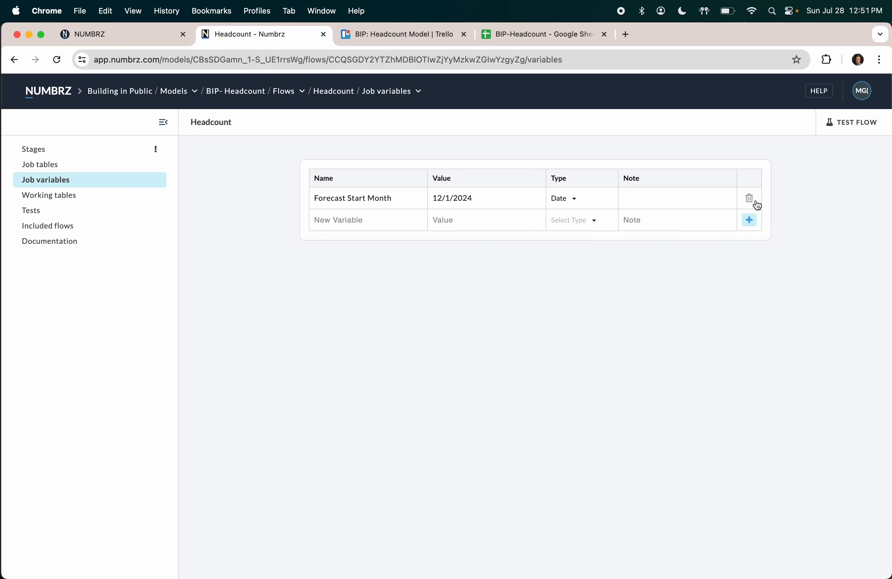
Step: Add Forecast End Month 12/1/2024 and correct Forecast Start Month to 1/1/2024, both Date
left_click(380, 221)
type("Forecast")
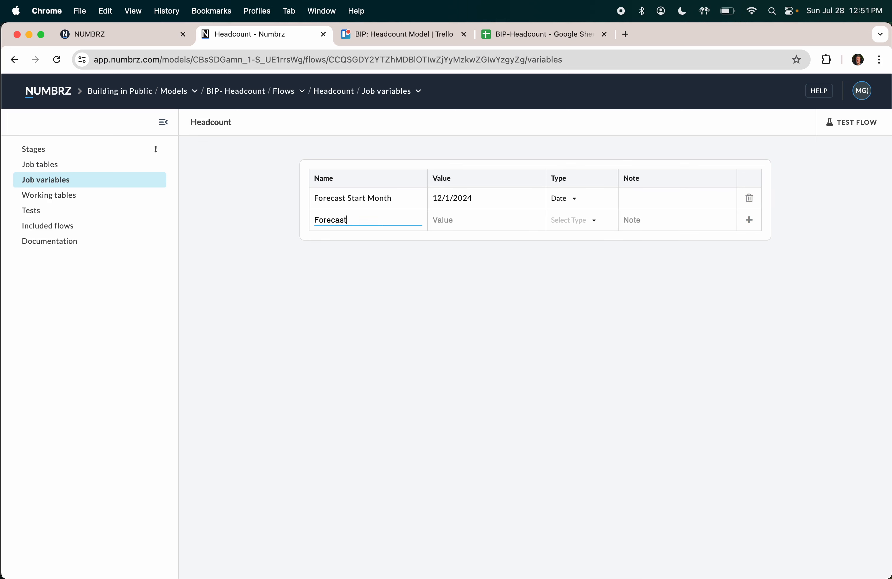
type(" End Month")
key("Tab")
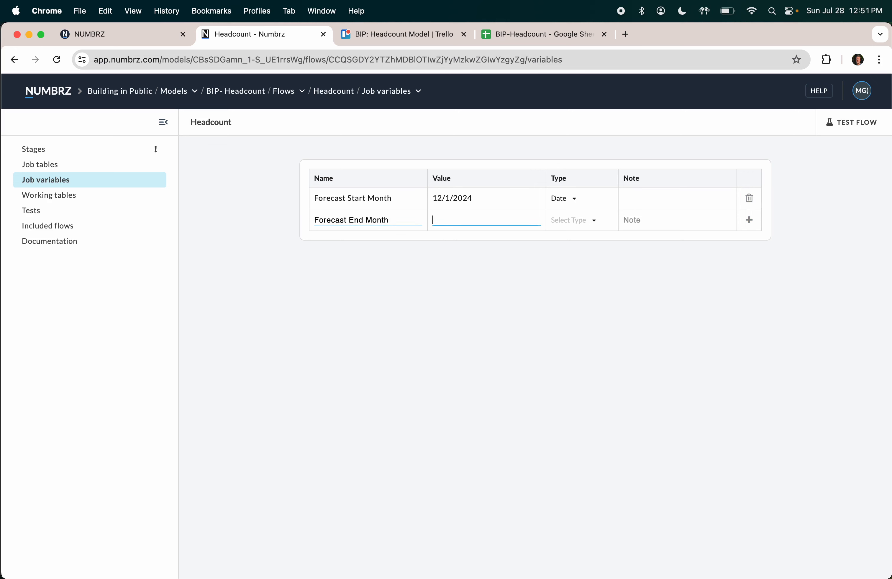
triple_click(443, 200)
type("1/1/2024")
key("Tab")
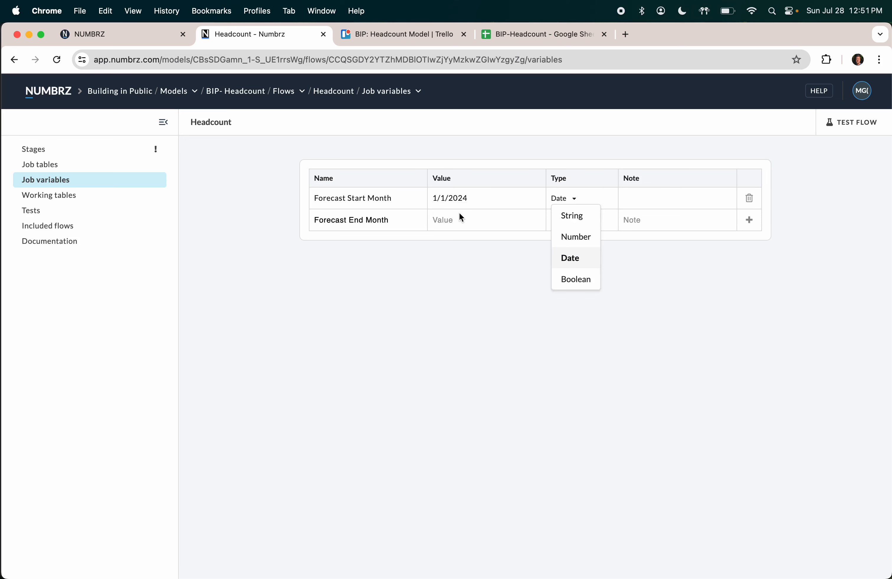
left_click(461, 219)
left_click(453, 220)
type("12/1/24")
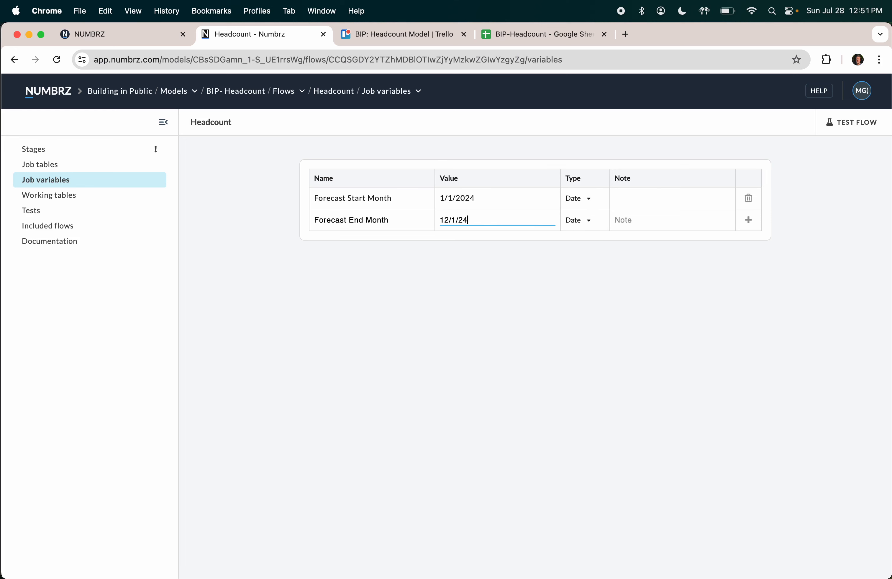
key("Tab")
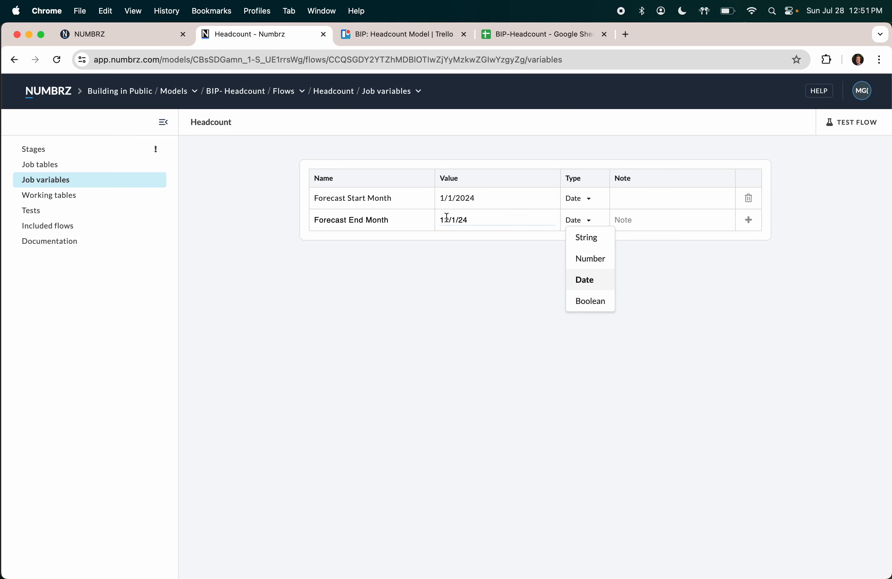
left_click(582, 281)
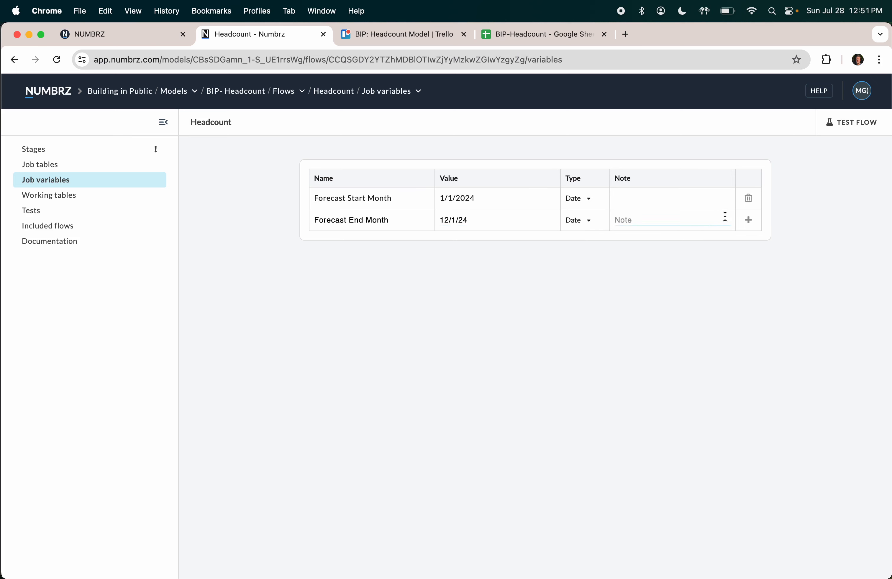
left_click(748, 220)
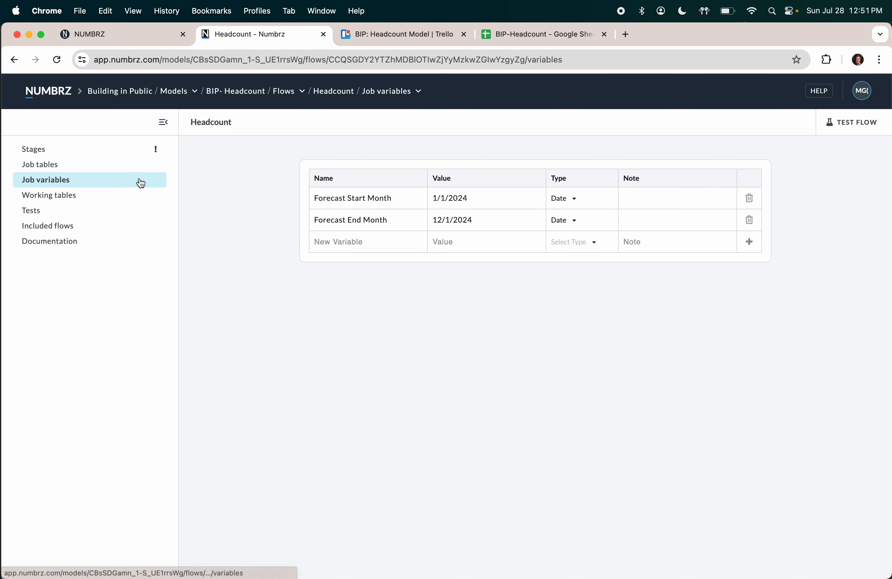
Step: Set the Month date series to start at Start date and increment by 1 month
left_click(43, 156)
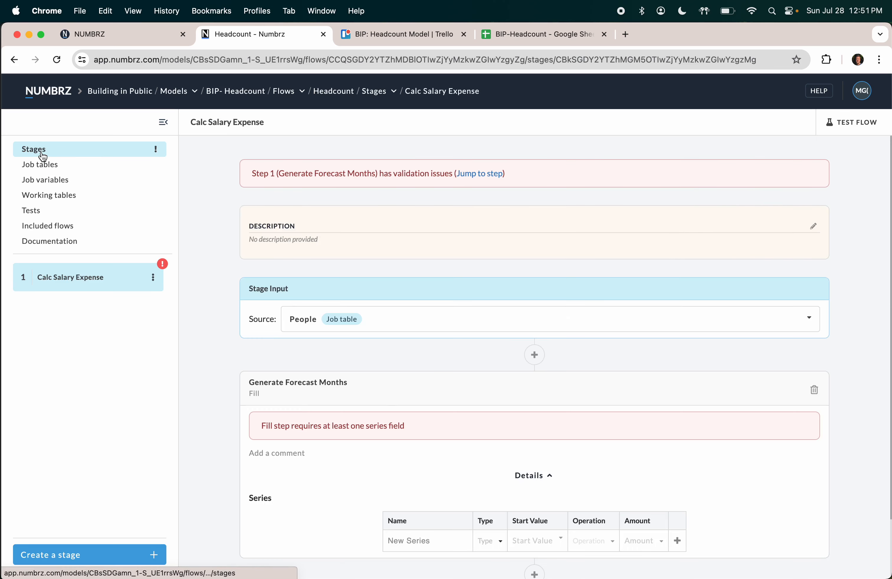
scroll(388, 408, "down", 3)
left_click(402, 457)
type("Month")
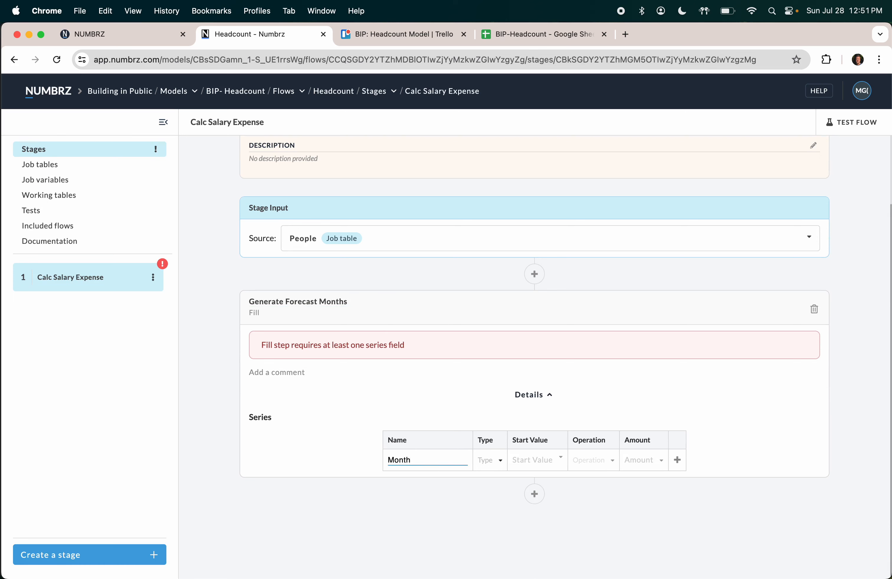
left_click(489, 460)
left_click(497, 500)
left_click(518, 465)
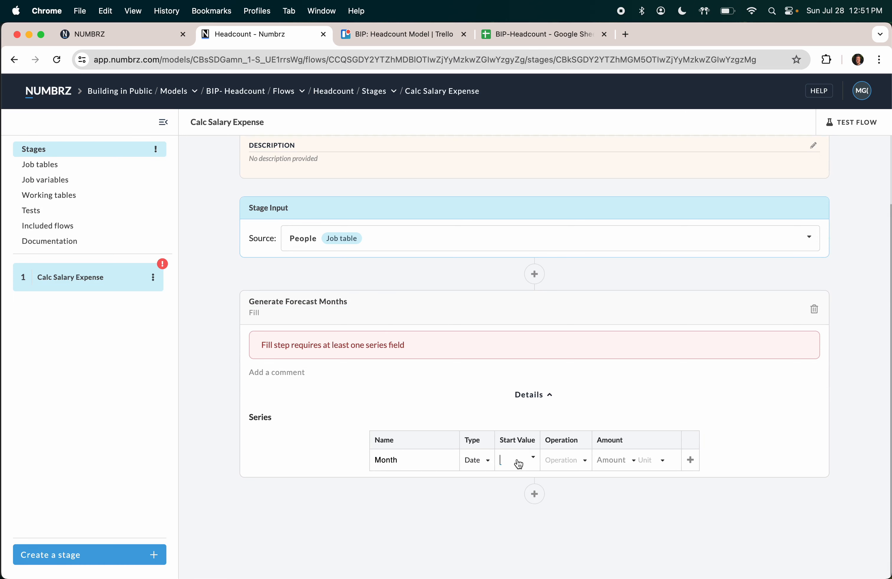
left_click(533, 458)
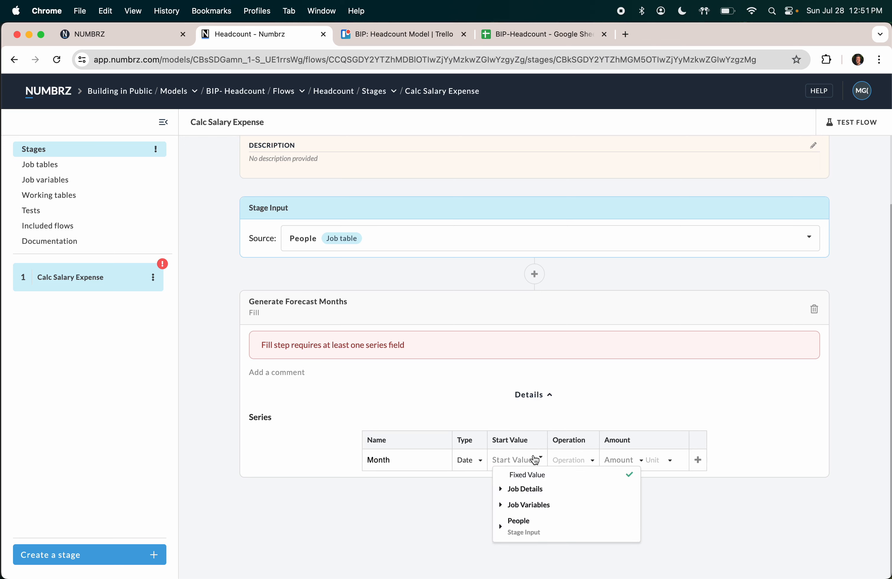
left_click(521, 523)
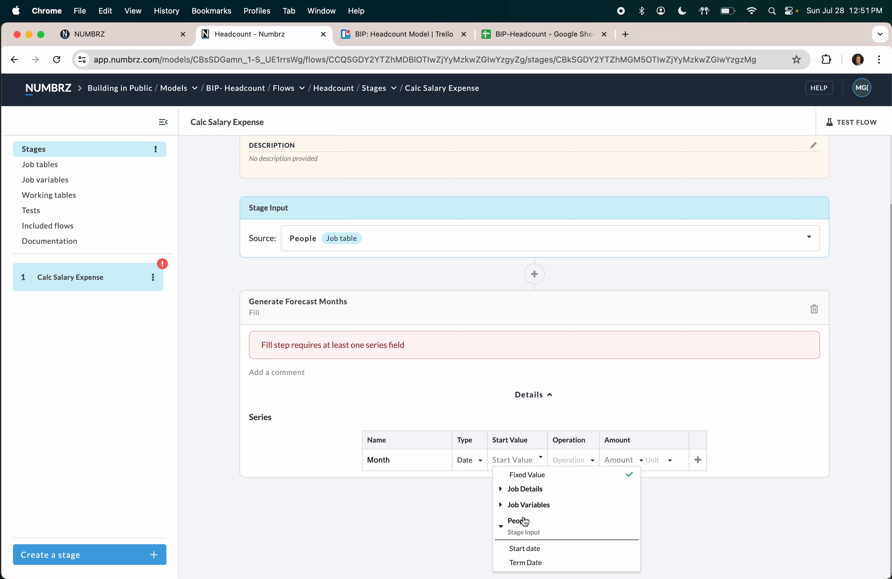
left_click(531, 547)
left_click(592, 466)
left_click(581, 483)
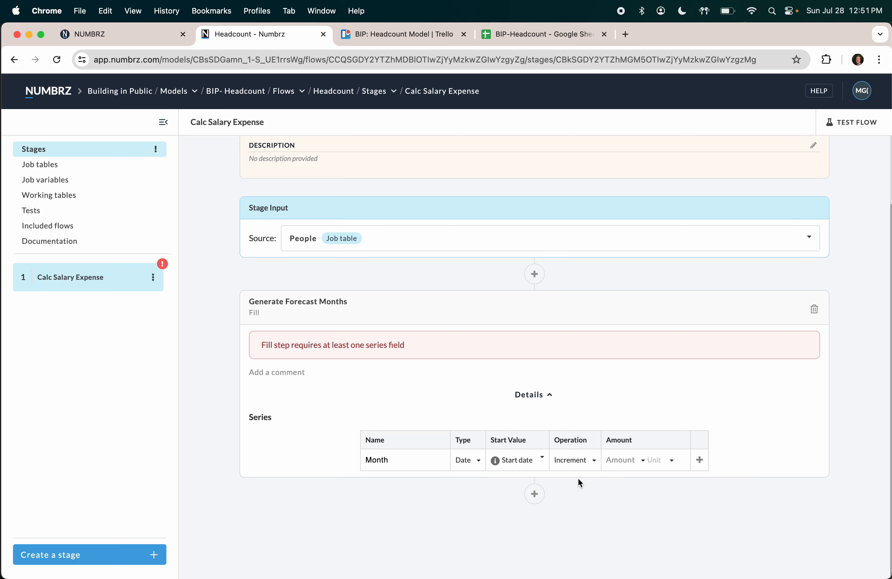
left_click(626, 462)
type("1")
left_click(663, 460)
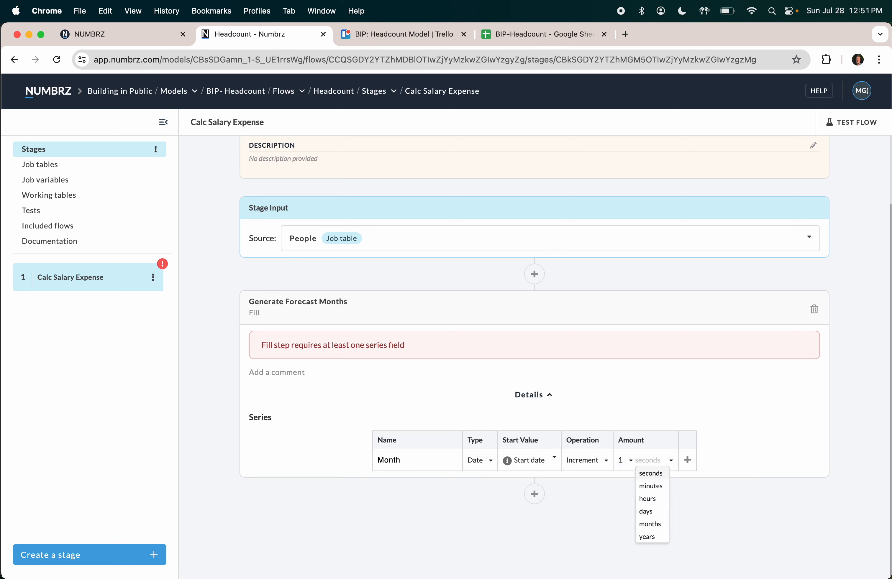
left_click(650, 524)
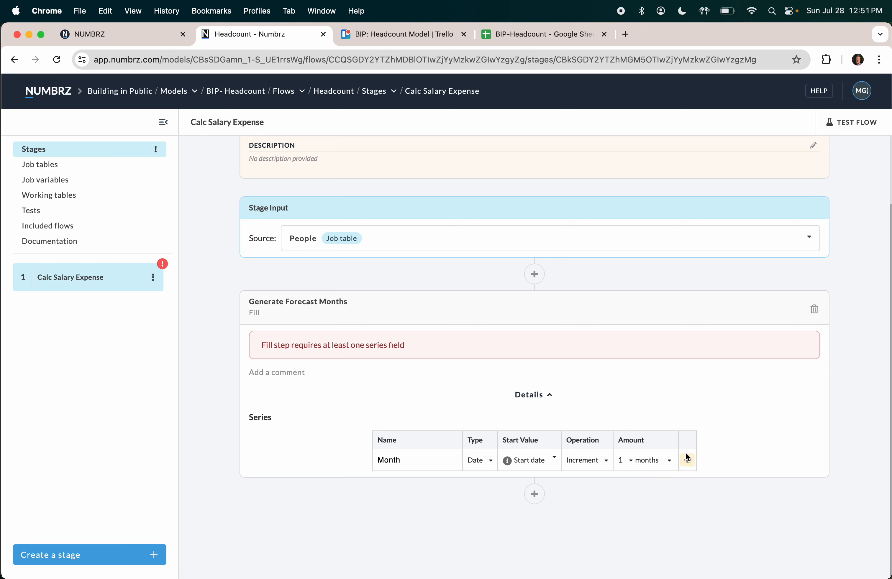
left_click(688, 460)
Step: Make the Month series stop at the Forecast End Month limit value
scroll(557, 331, "down", 2)
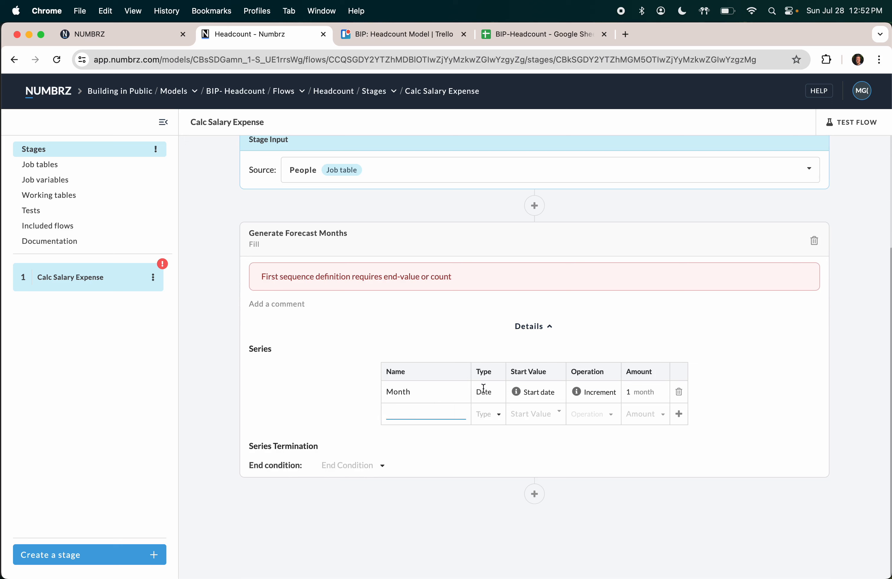
left_click(383, 467)
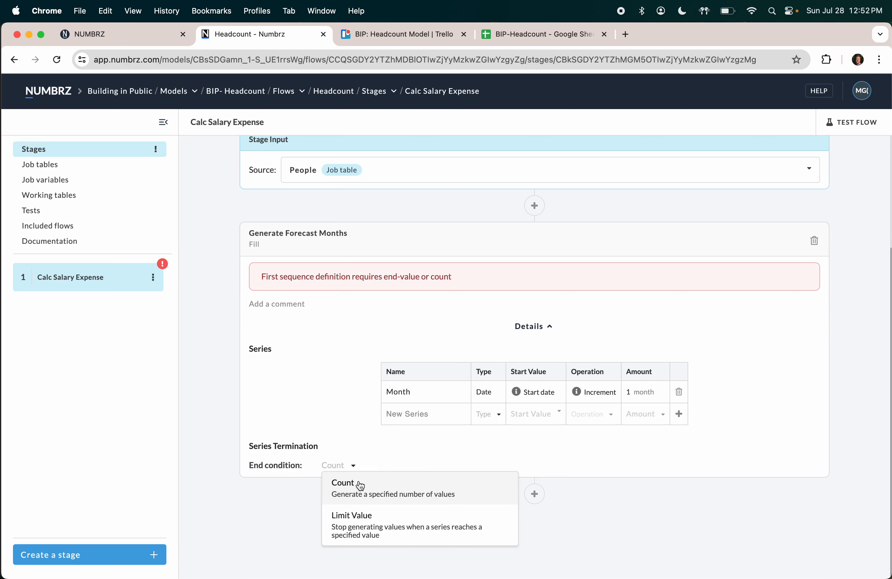
left_click(358, 521)
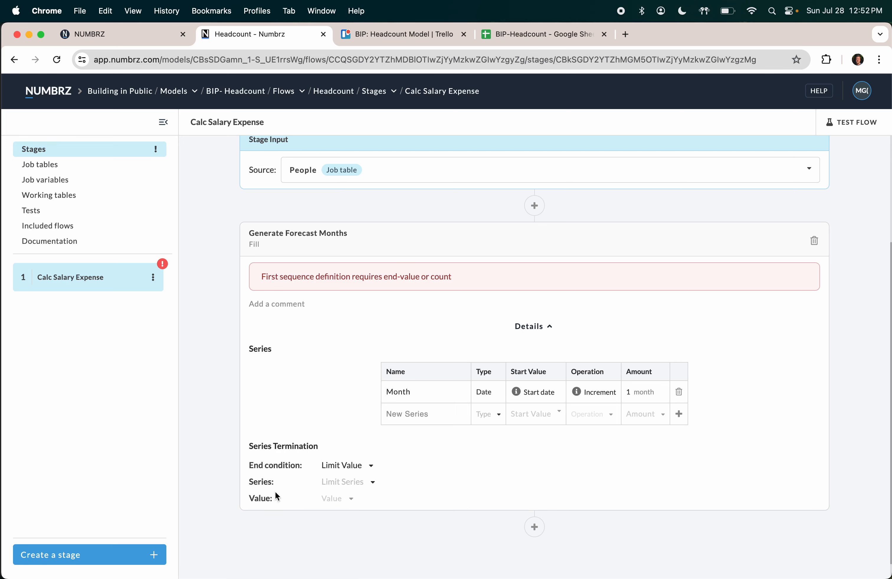
left_click(366, 484)
left_click(354, 500)
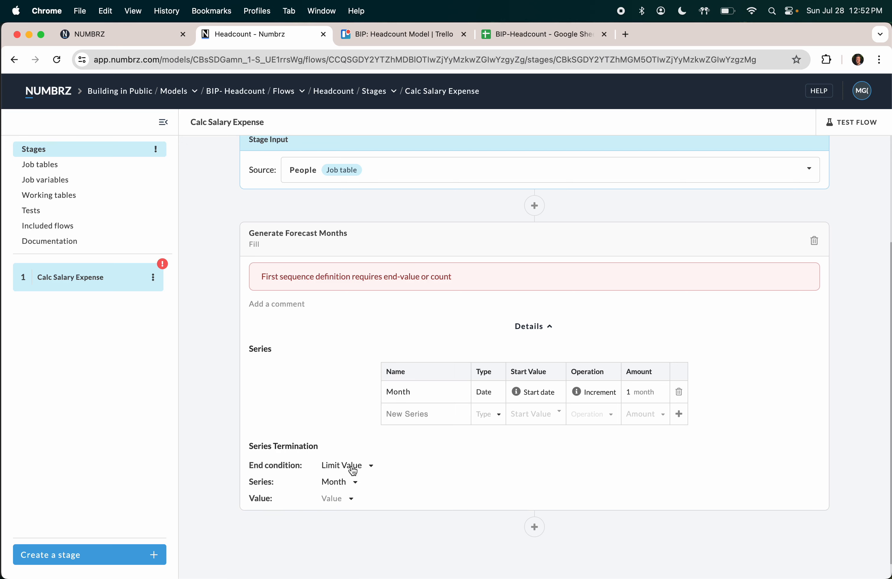
left_click(351, 500)
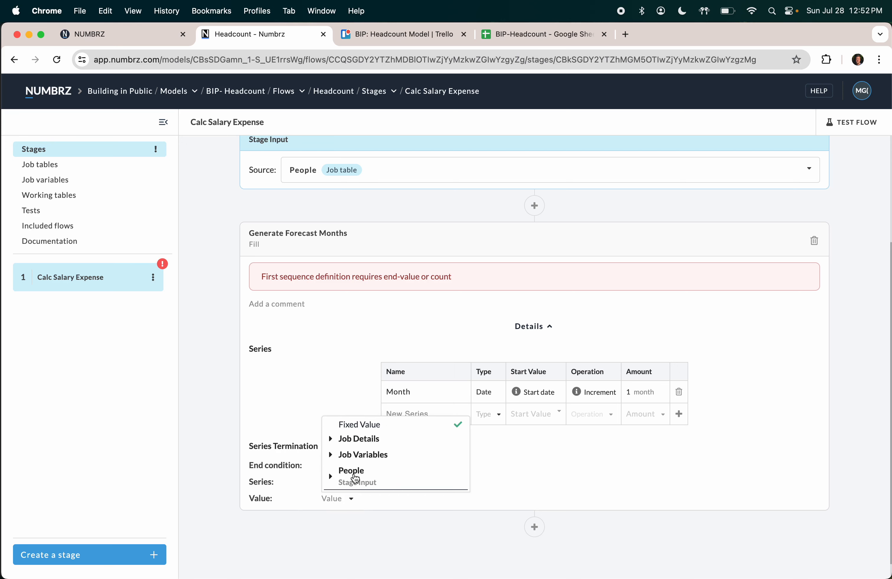
left_click(360, 455)
left_click(360, 458)
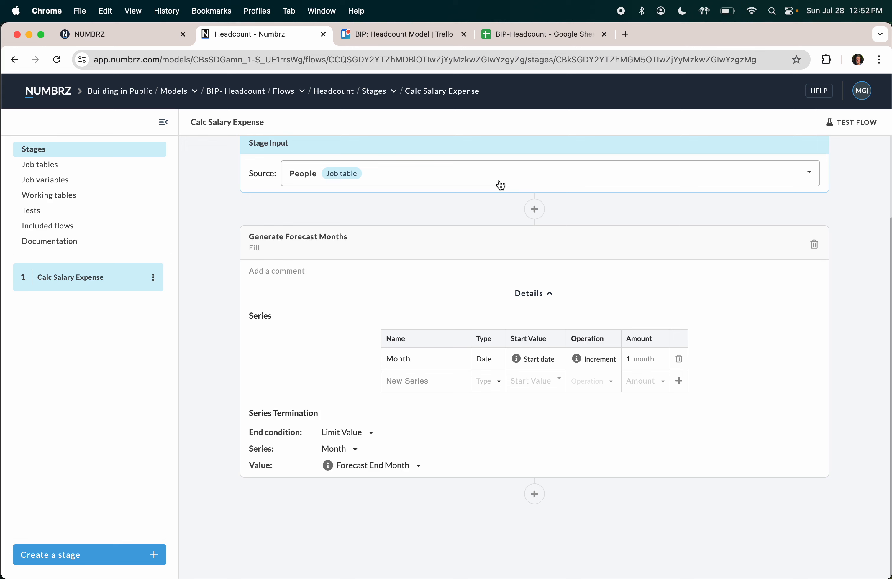
left_click(851, 124)
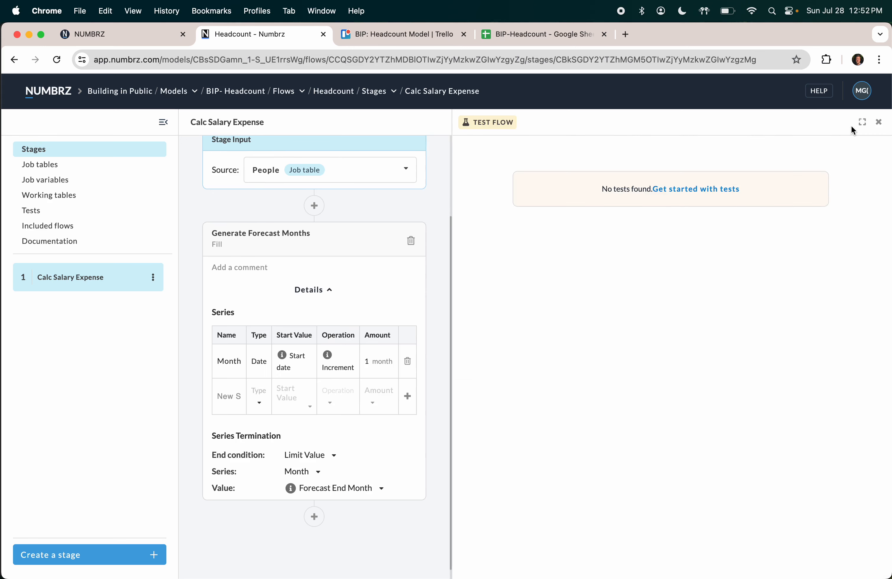
Step: Create a flow test named 'Start and End in forecast Period'
left_click(682, 196)
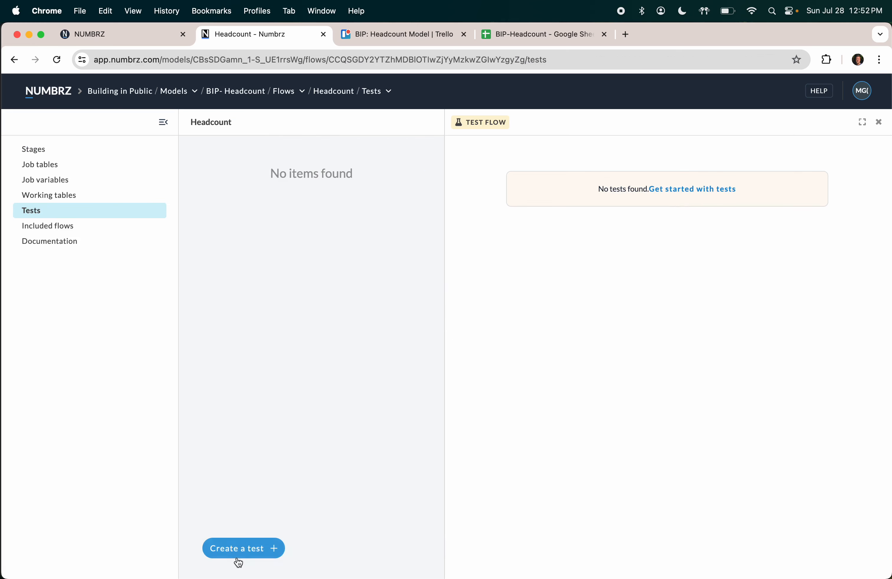
left_click(245, 548)
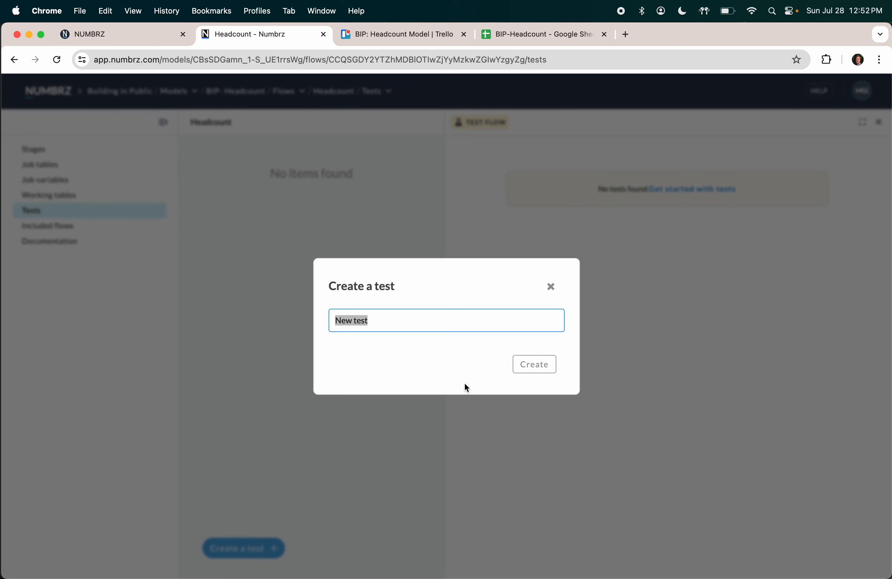
type("B")
key("BackSpace")
type("New H")
key("BackSpace")
key("BackSpace")
key("BackSpace")
key("BackSpace")
key("BackSpace")
type("Start and End in forecast Period")
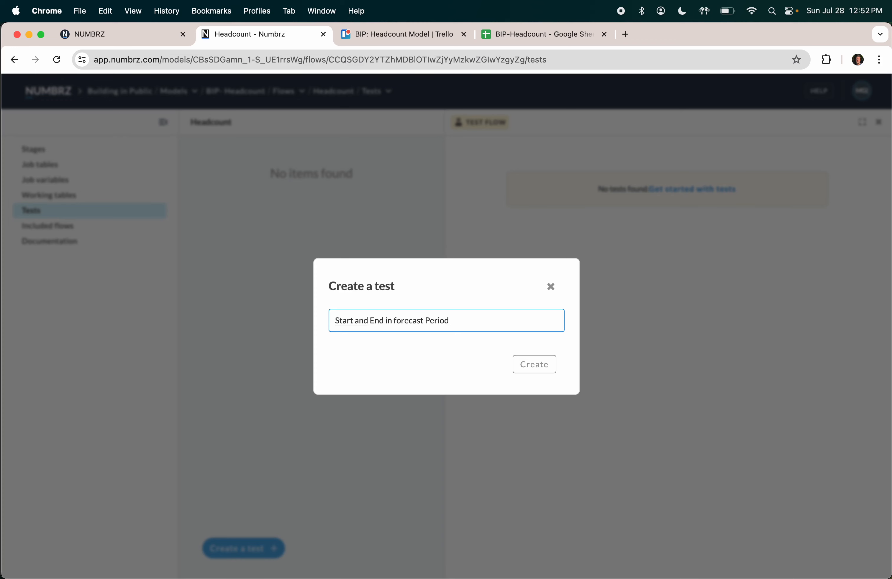
left_click(546, 365)
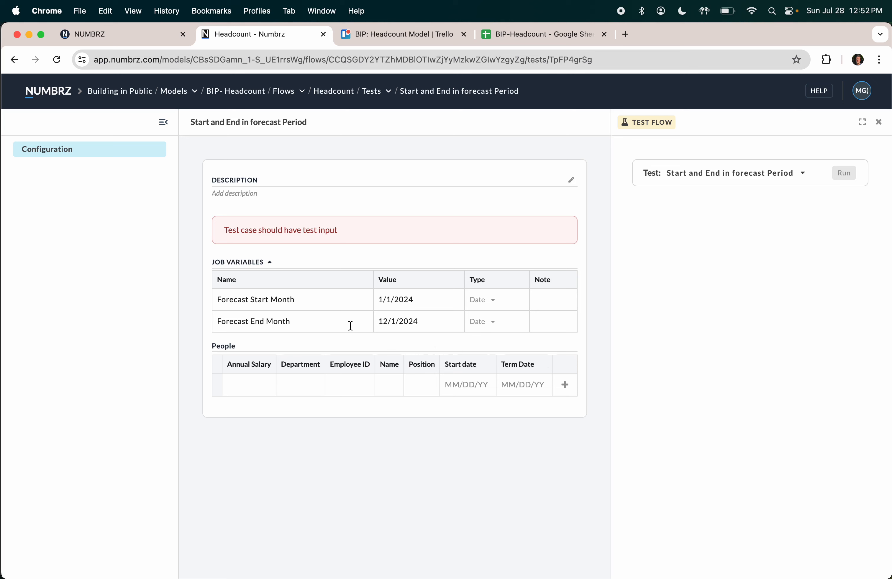
Step: Start a People row with the employee's name, Start date 3/2/2024 and Term Date 5/4/2024
left_click(249, 382)
left_click(383, 381)
type("Oliva")
key("BackSpace")
key("BackSpace")
key("BackSpace")
type("ivia")
key("Tab")
left_click(475, 383)
type("3/2/2")
key("Tab")
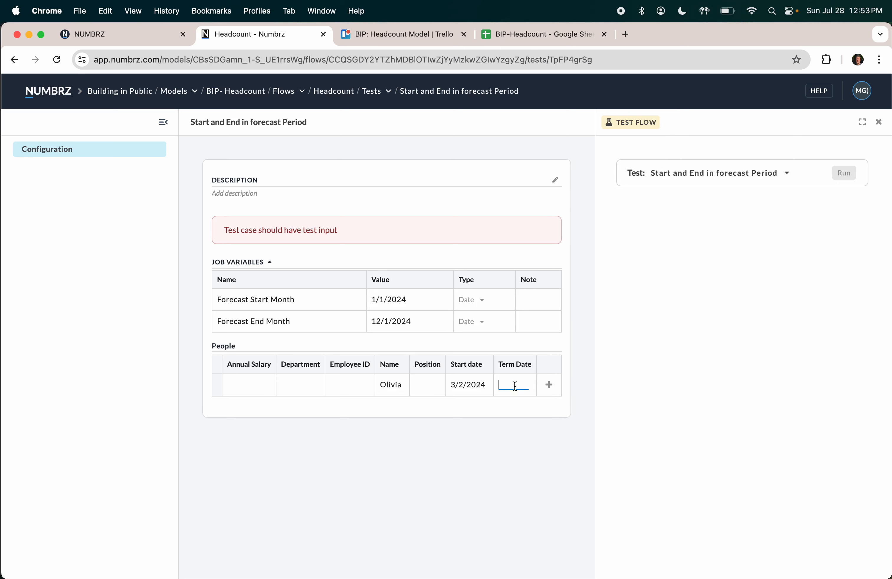
type("5/4/2024")
key("Tab")
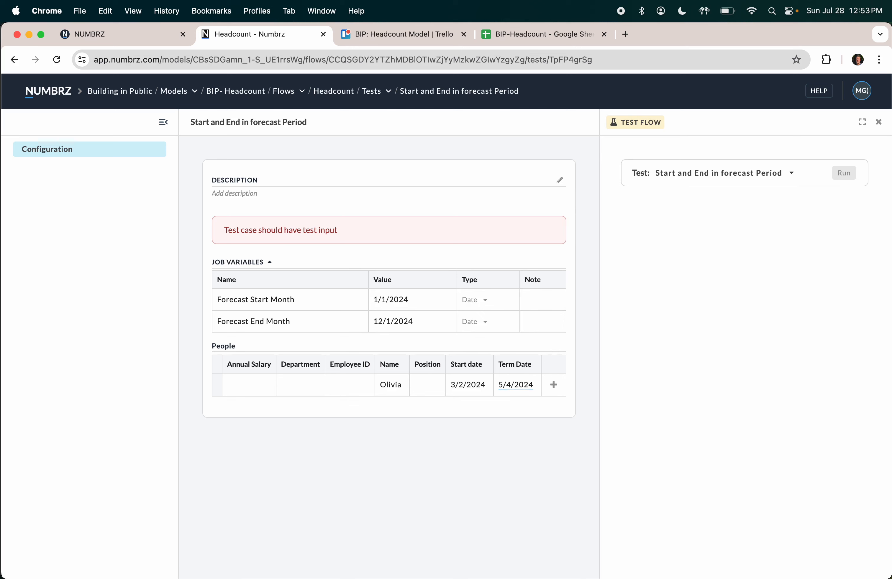
Step: Set Annual Salary 120,000 and Department COE, then save the row
left_click(248, 385)
type("120,000")
key("Tab")
type("CO")
key("Tab")
left_click(553, 384)
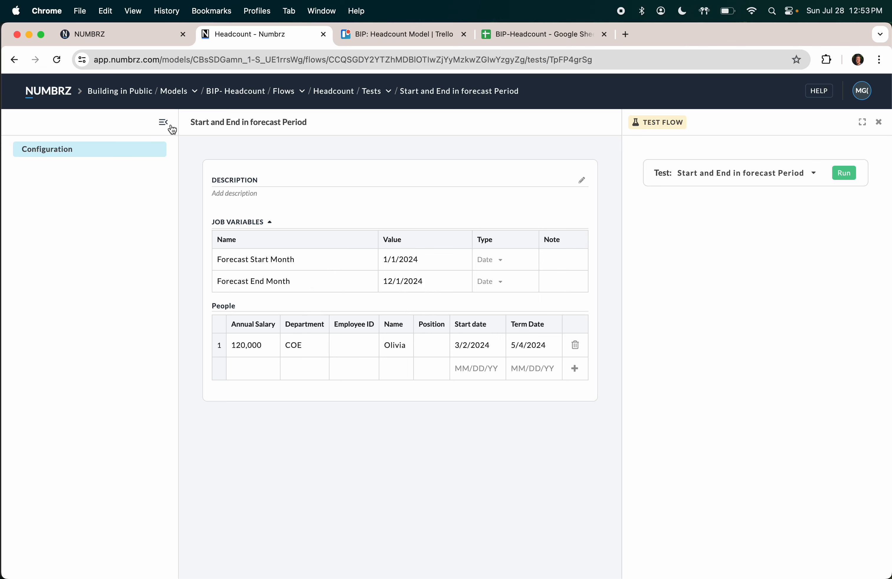
Step: Run the test on the Headcount flow and review the Generate Forecast Months monthly rows
left_click(286, 92)
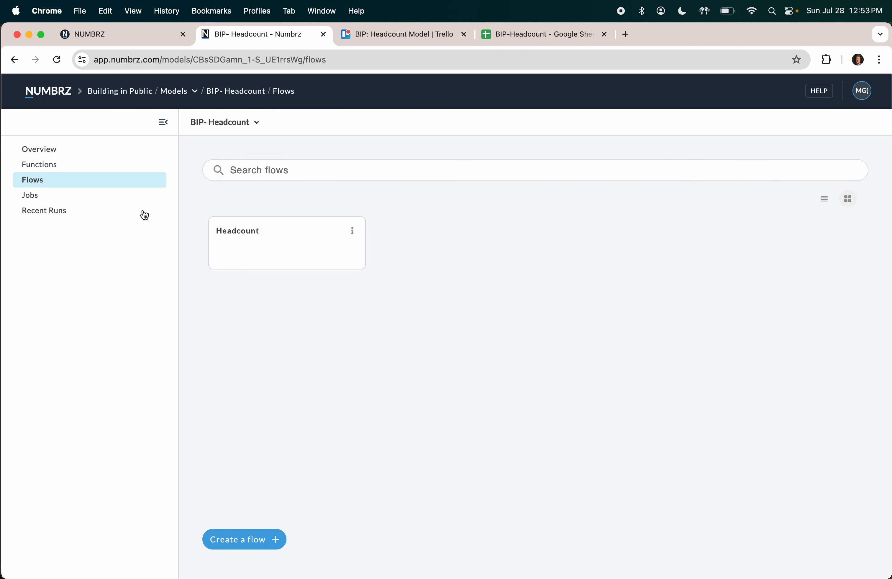
left_click(233, 230)
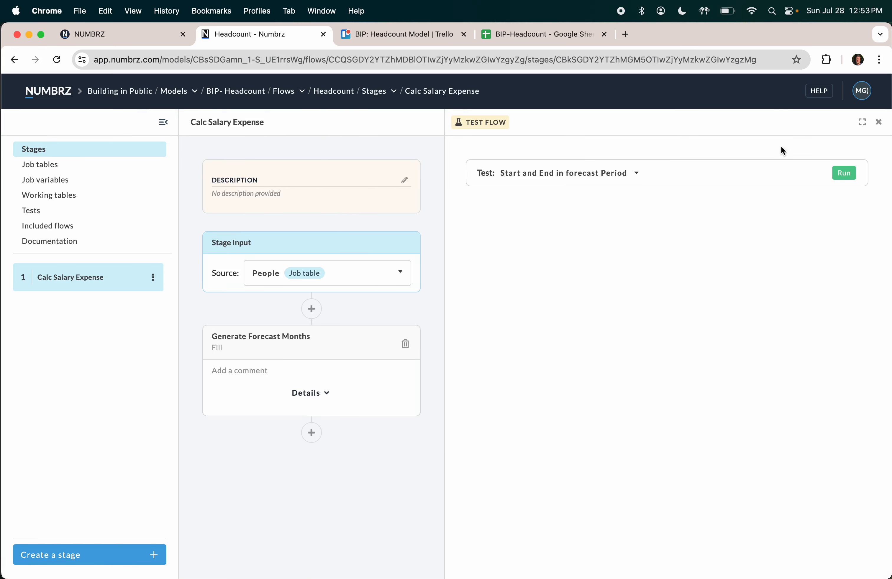
left_click(844, 173)
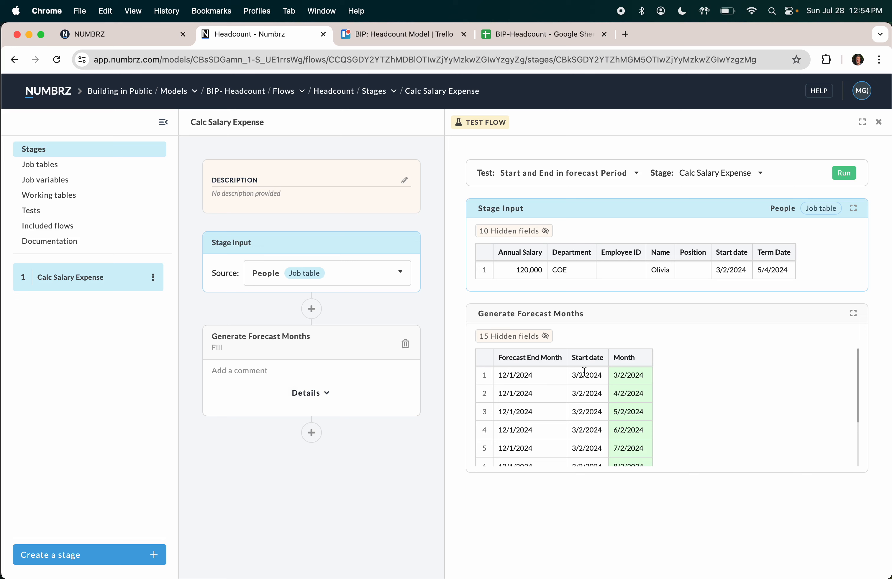
left_click(307, 394)
scroll(314, 424, "down", 1)
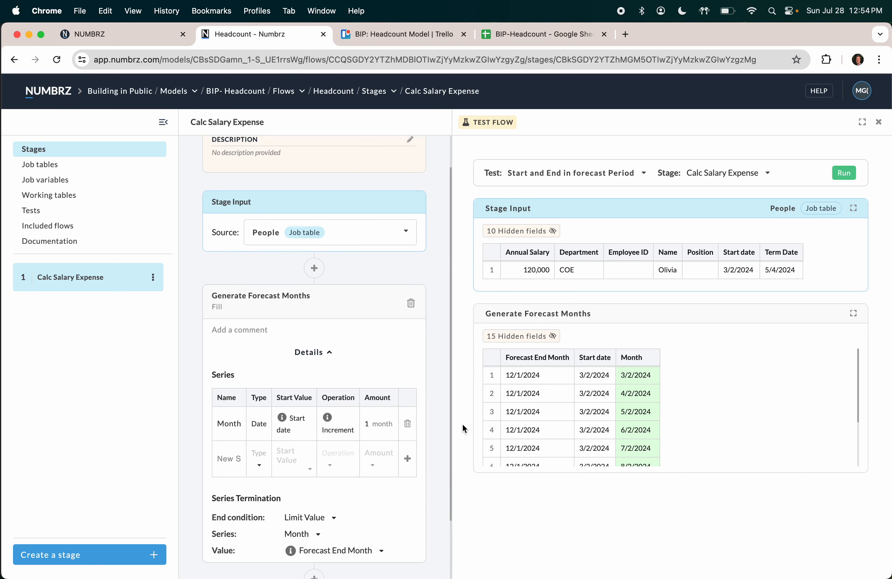
scroll(339, 425, "down", 1)
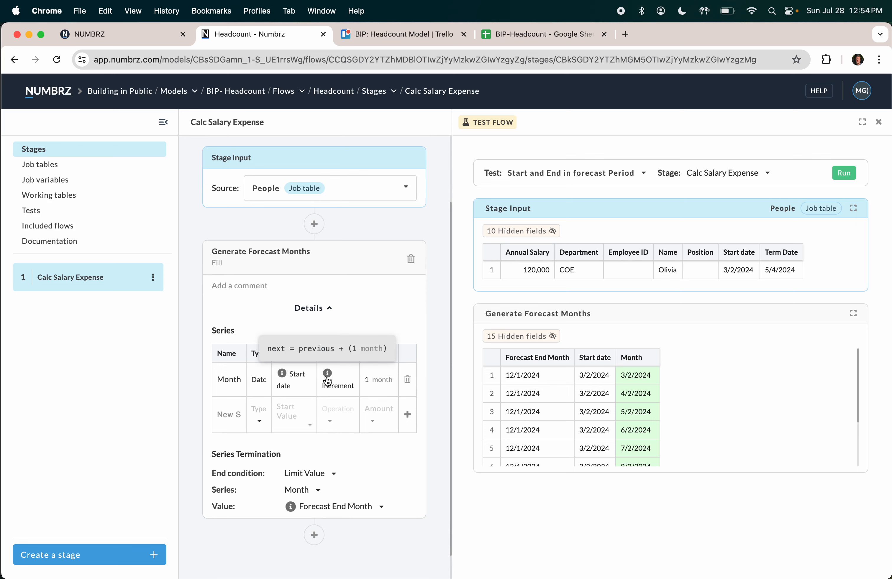
Step: Recreate the Month date series starting at Forecast Start Month, incrementing 1 month
left_click(408, 380)
left_click(218, 451)
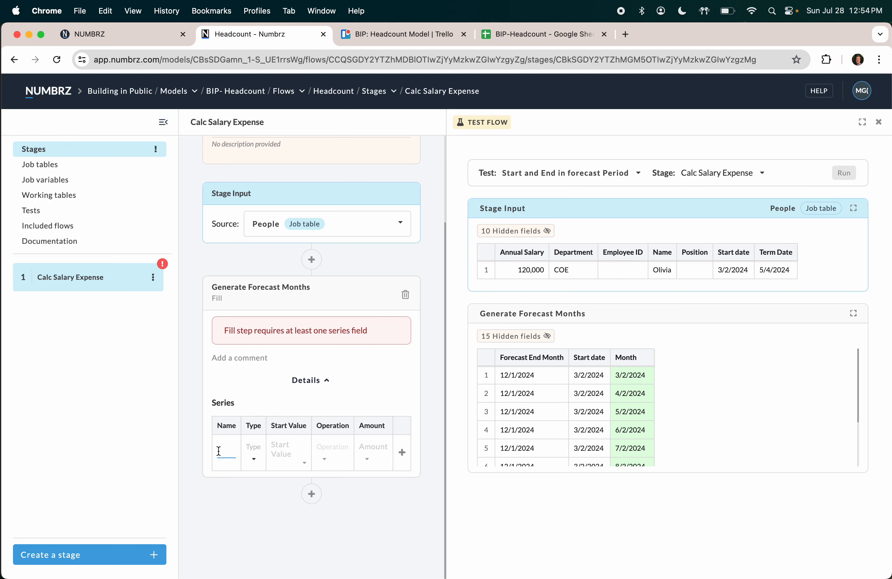
type("Month")
key("Tab")
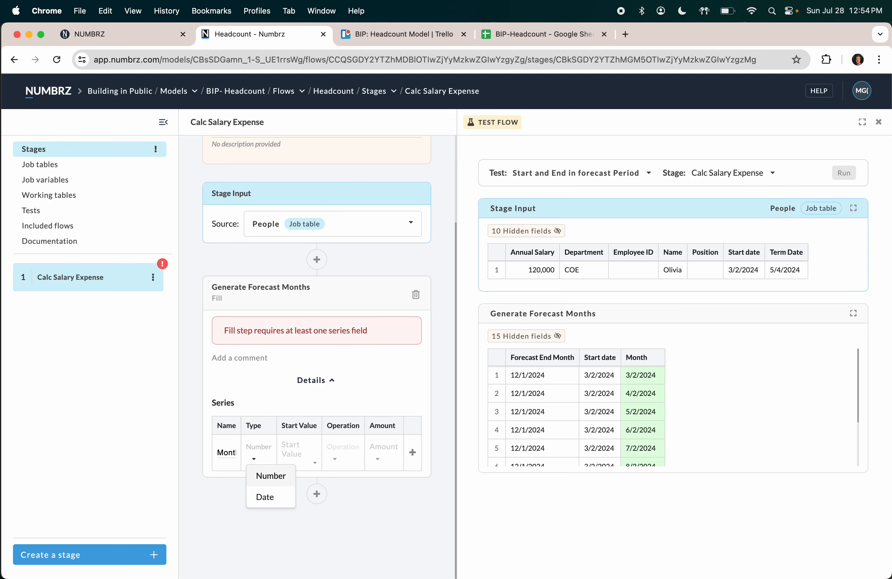
left_click(265, 495)
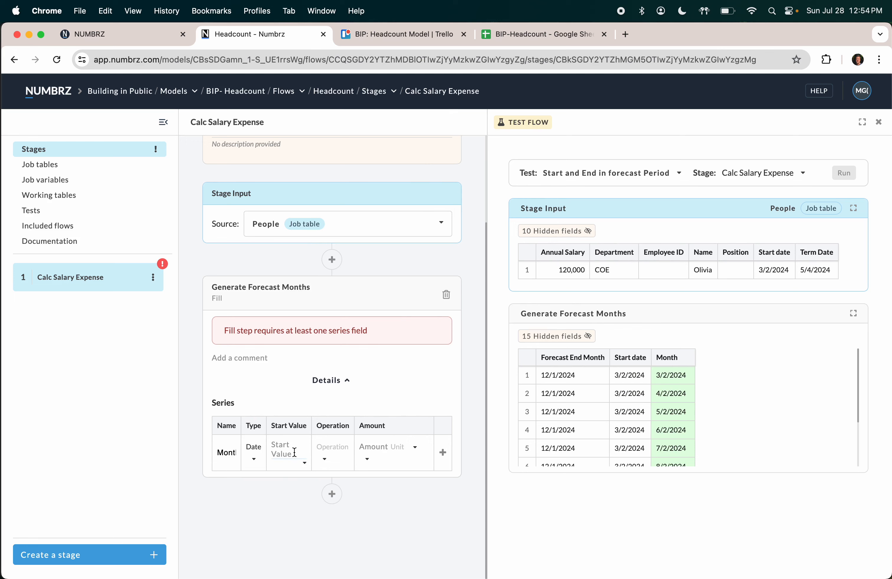
left_click(303, 463)
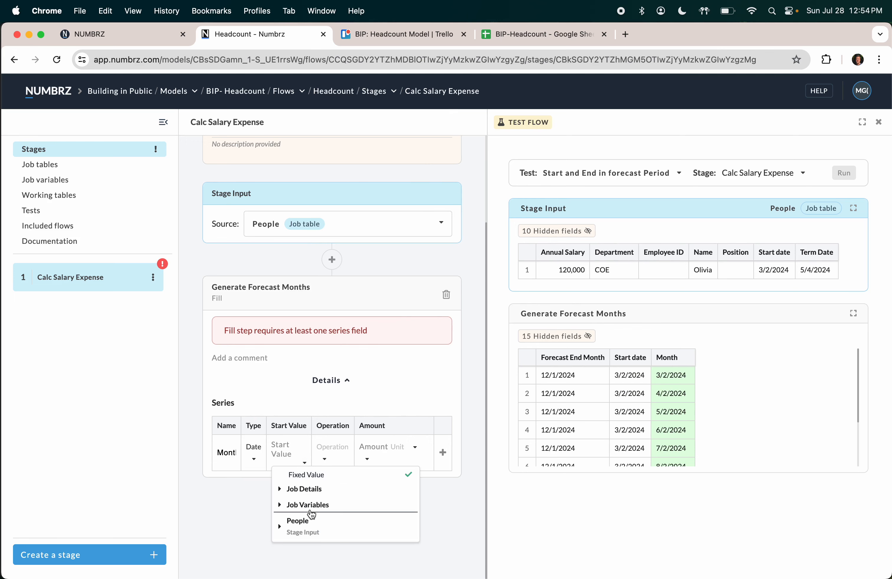
left_click(312, 510)
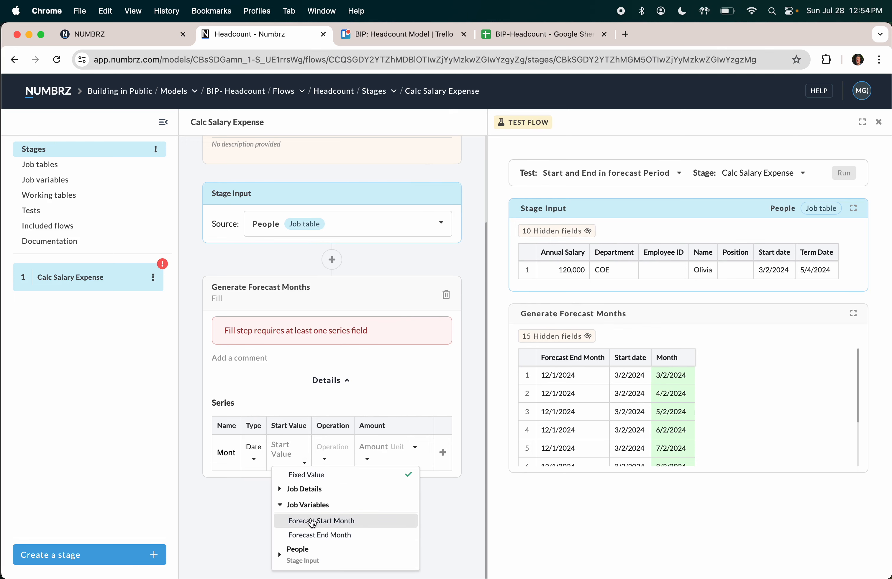
left_click(312, 522)
left_click(334, 459)
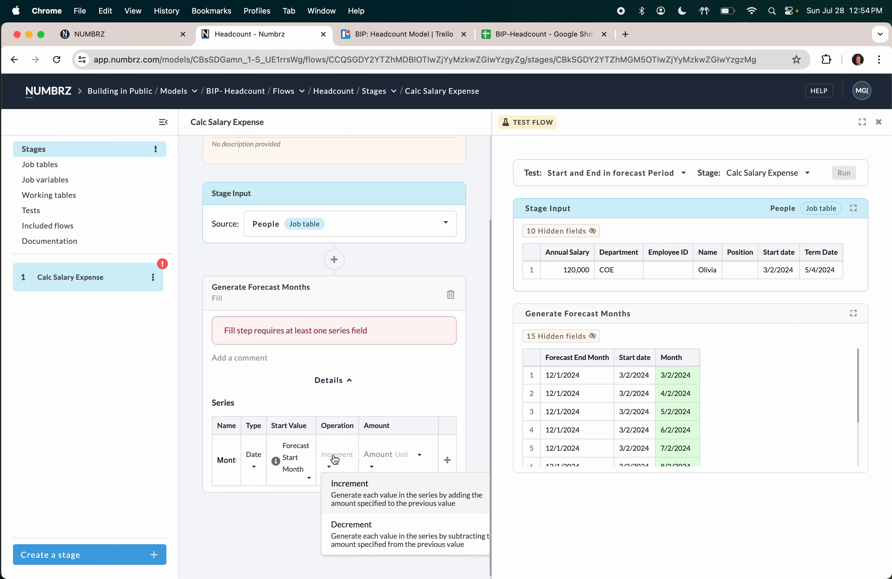
left_click(351, 484)
left_click(379, 459)
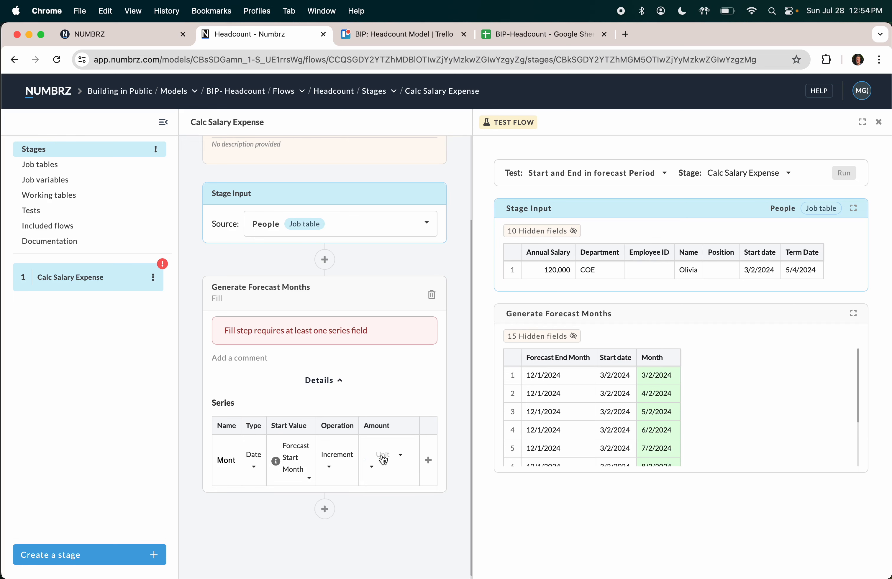
type("1")
left_click(383, 459)
left_click(396, 533)
left_click(428, 460)
Step: Set the end condition to Limit Value on Month at Forecast End Month
scroll(361, 397, "down", 3)
scroll(362, 395, "down", 1)
left_click(344, 466)
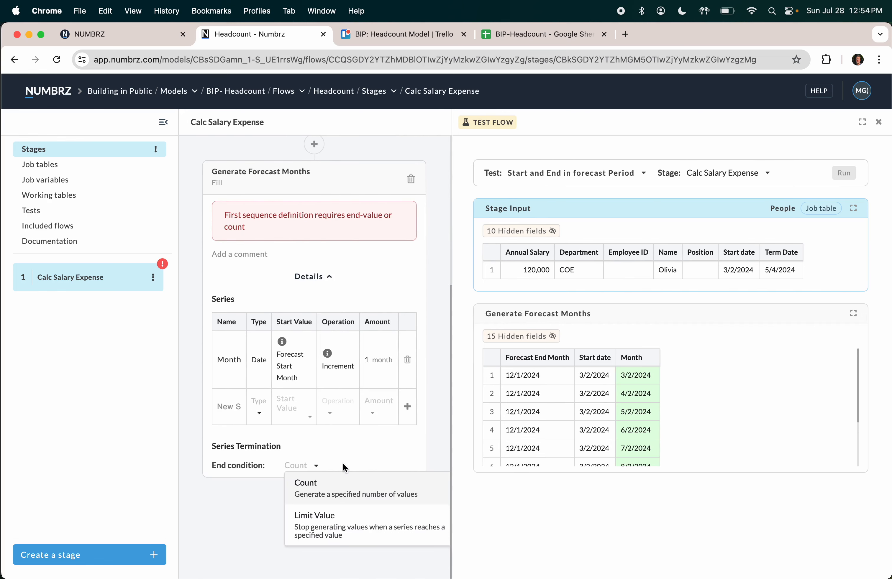
left_click(318, 523)
left_click(331, 482)
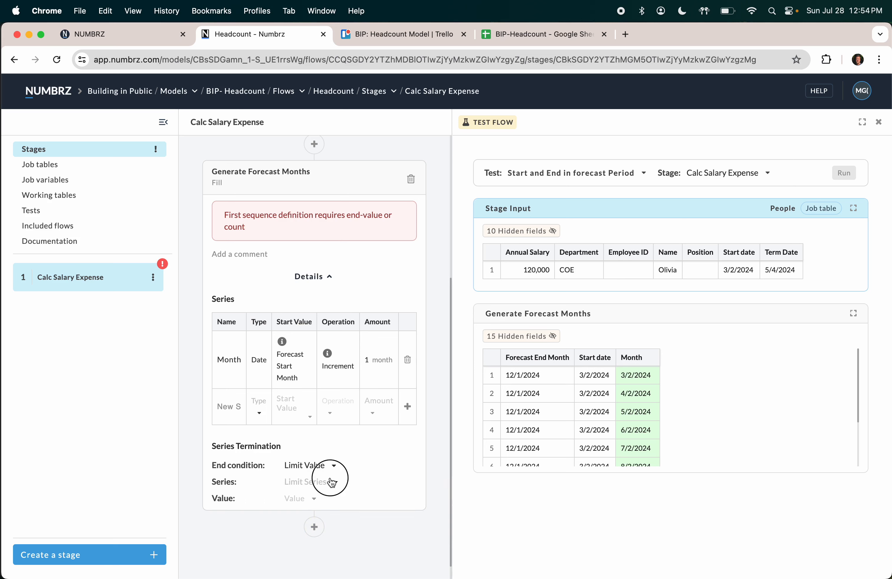
left_click(307, 497)
left_click(314, 500)
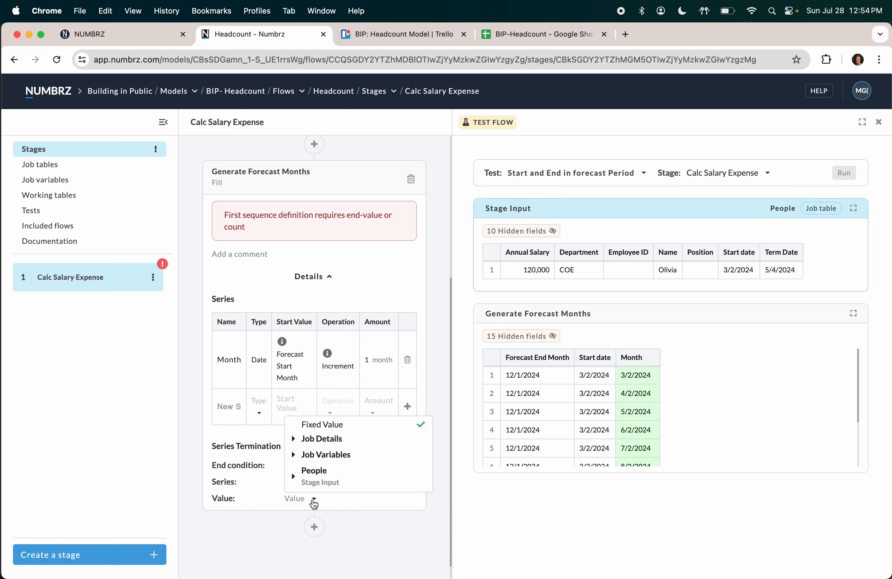
left_click(325, 456)
left_click(331, 464)
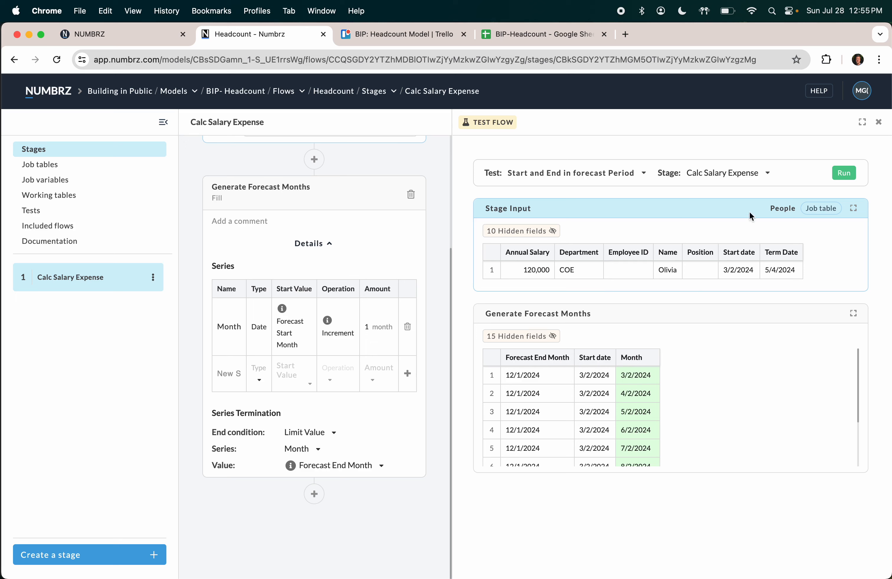
Step: Rerun the test flow and check the twelve Month rows from 1/1/2024 through 12/1/2024
left_click(844, 175)
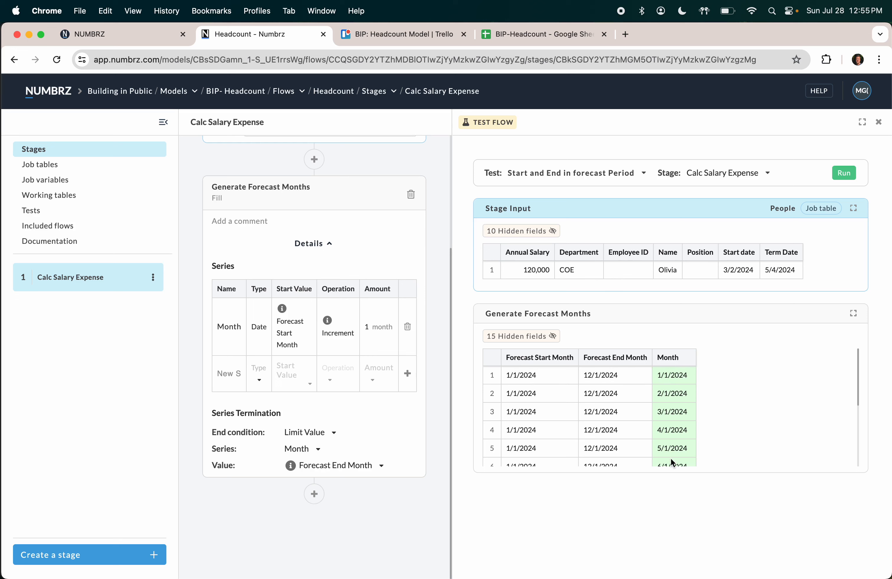
scroll(683, 430, "down", 5)
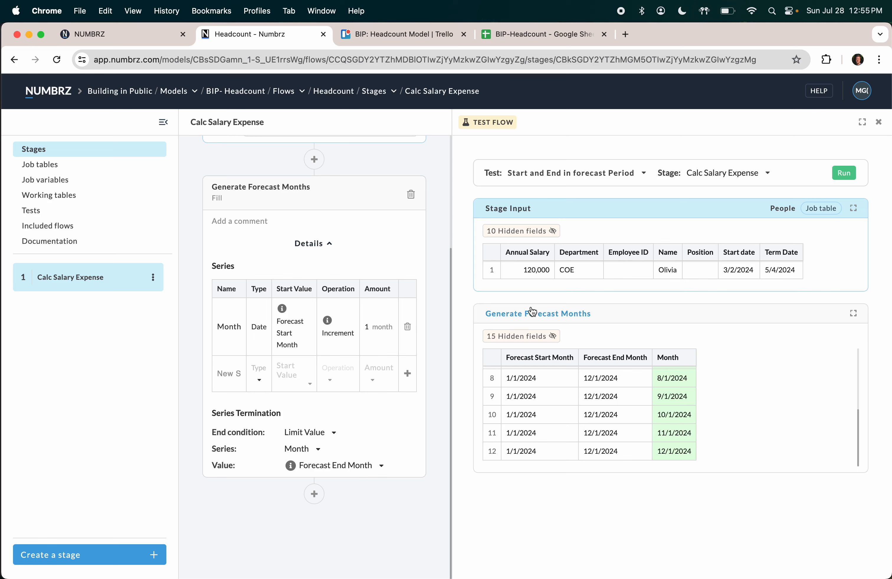
Step: Add an Execute Function step after the Fill step titled 'Calculate Salary Expense'
left_click(314, 494)
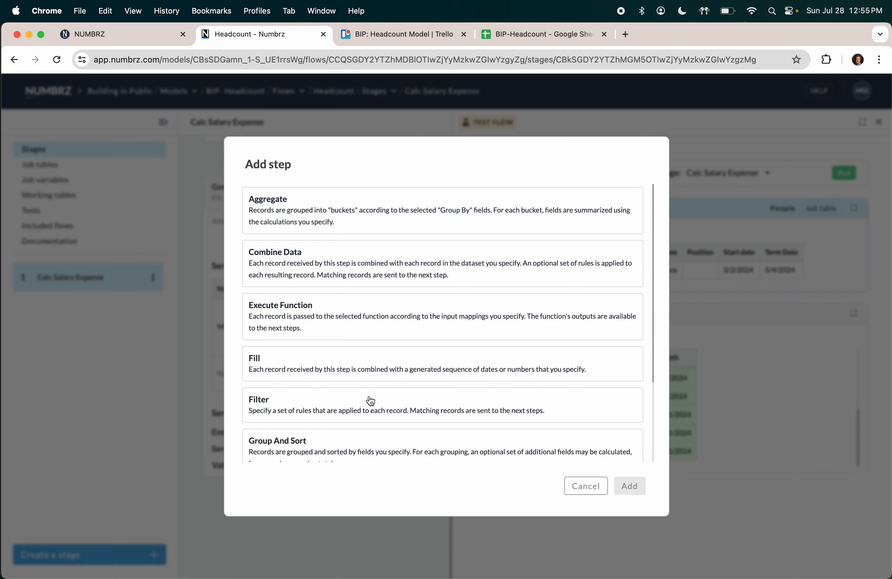
left_click(378, 322)
left_click(626, 486)
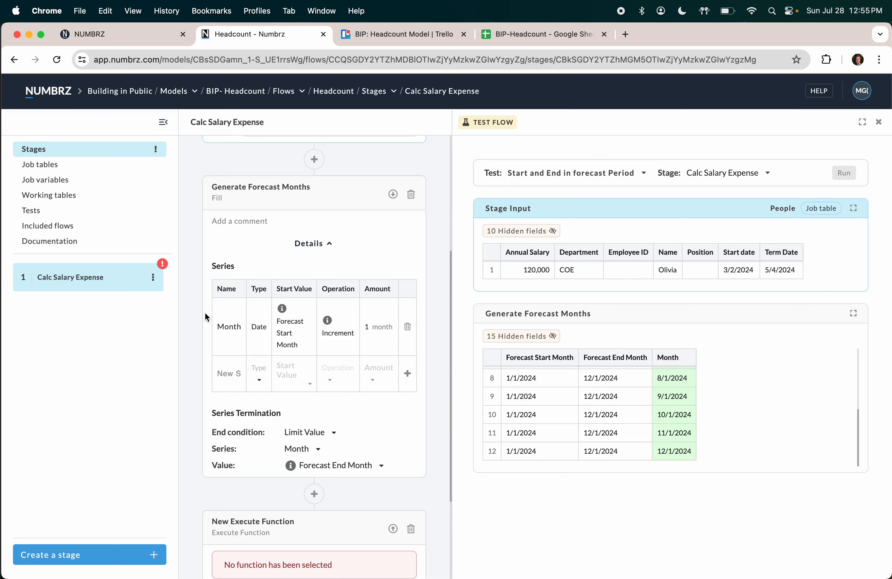
scroll(205, 313, "down", 5)
left_click(226, 369)
type("Ca")
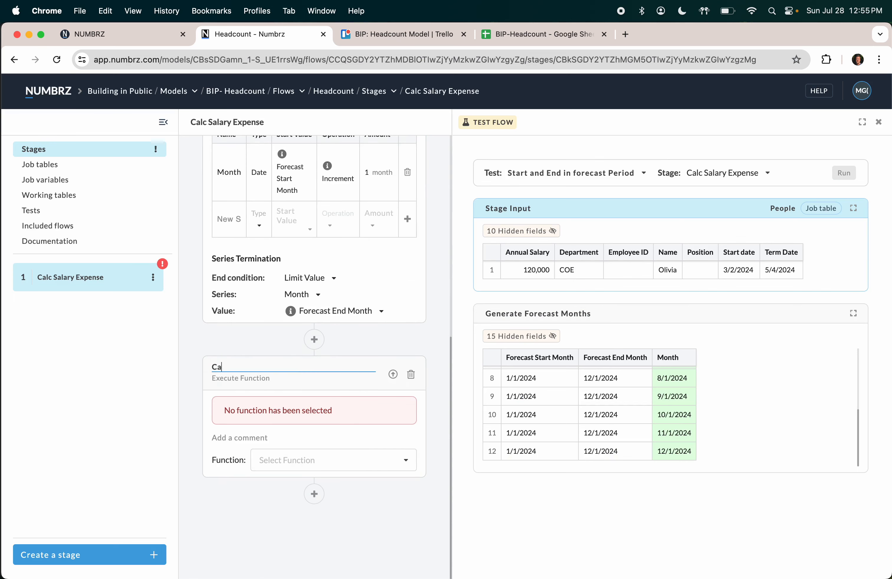
type("lculate Sarl")
type("lary")
key("BackSpace")
key("BackSpace")
key("BackSpace")
key("BackSpace")
key("BackSpace")
key("BackSpace")
type("alary Expense")
Step: Start a new function named 'Calc Monthly Salary' from the step's function list
left_click(308, 463)
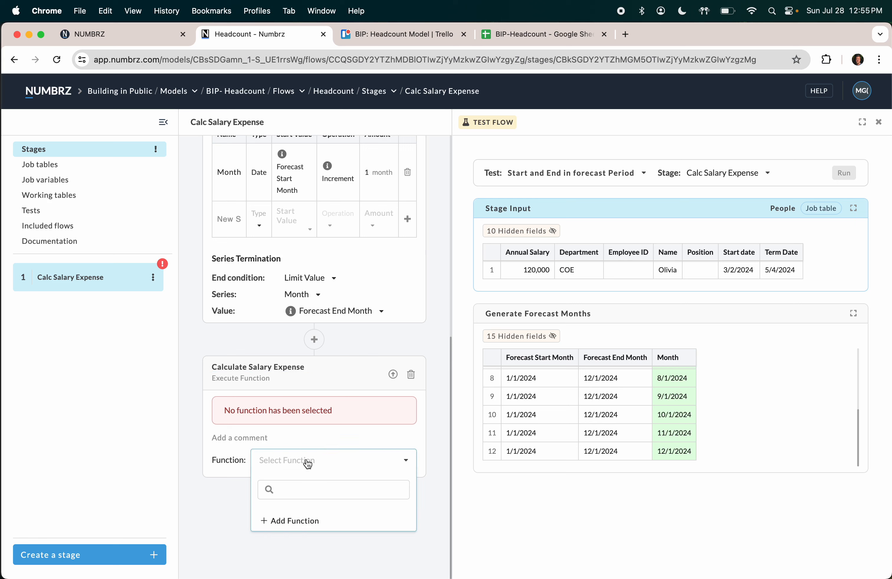
left_click(288, 519)
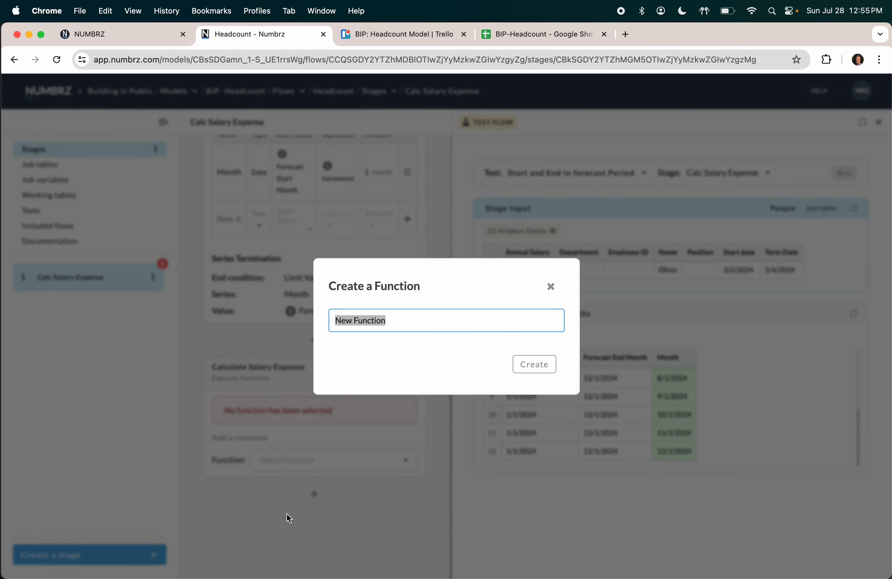
type("Calc Mont")
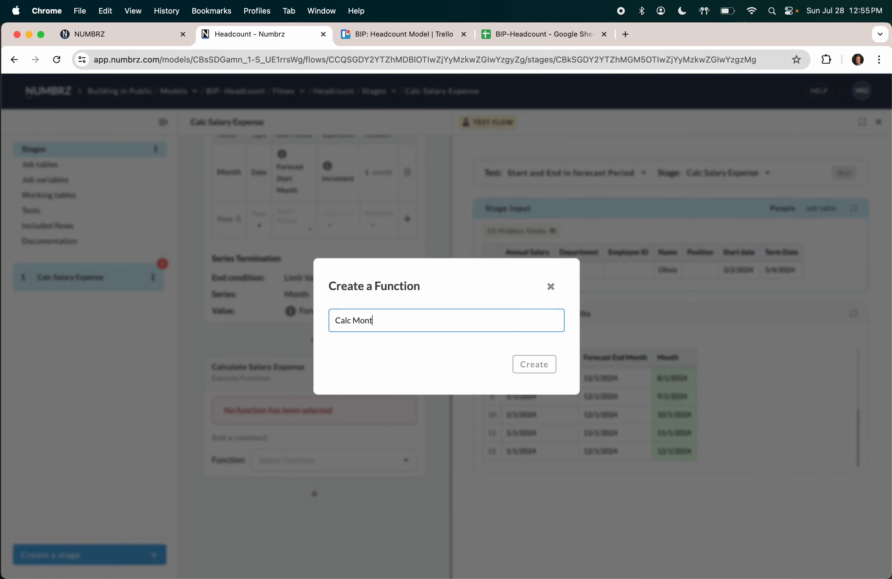
type("hly Salary")
Step: Create the function with four inputs, naming the first one 'Annual Salary'
left_click(534, 367)
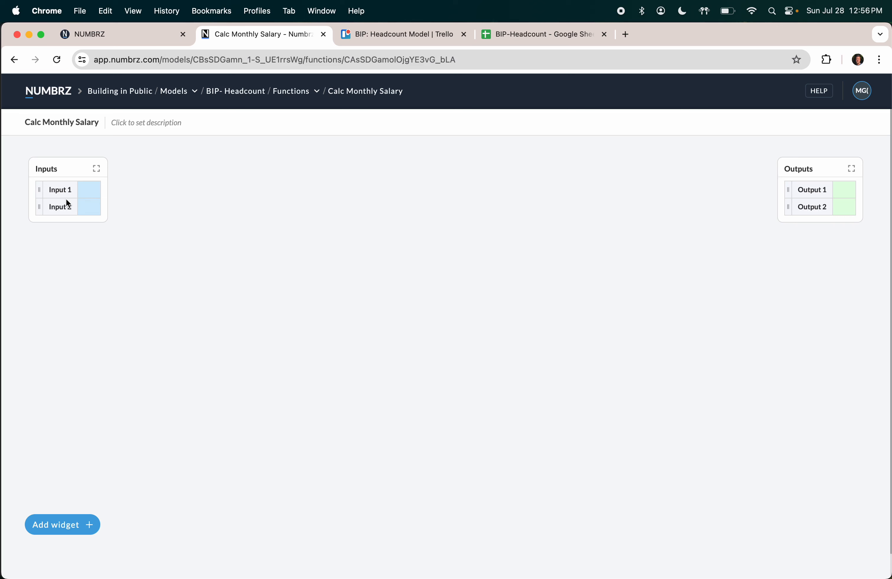
left_click(28, 217)
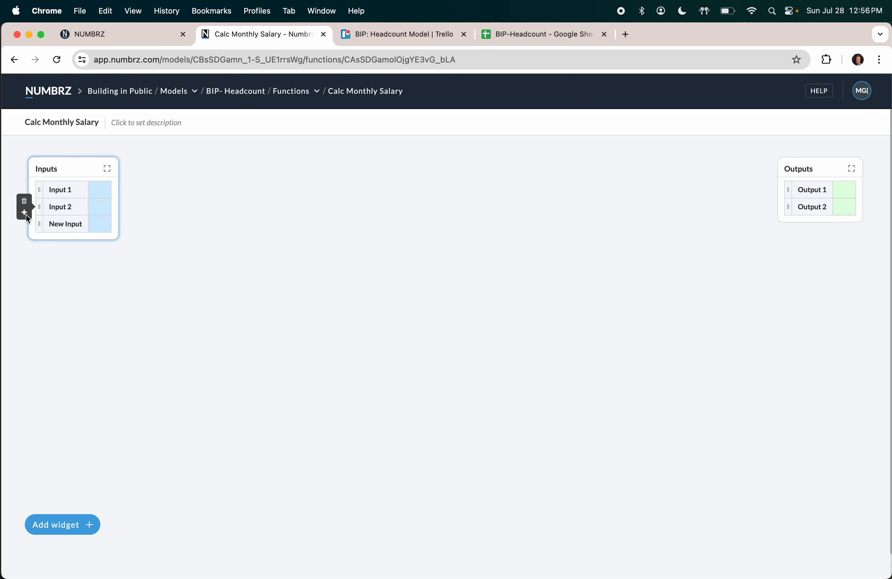
left_click(28, 217)
left_click(63, 196)
double_click(63, 194)
type("Annual")
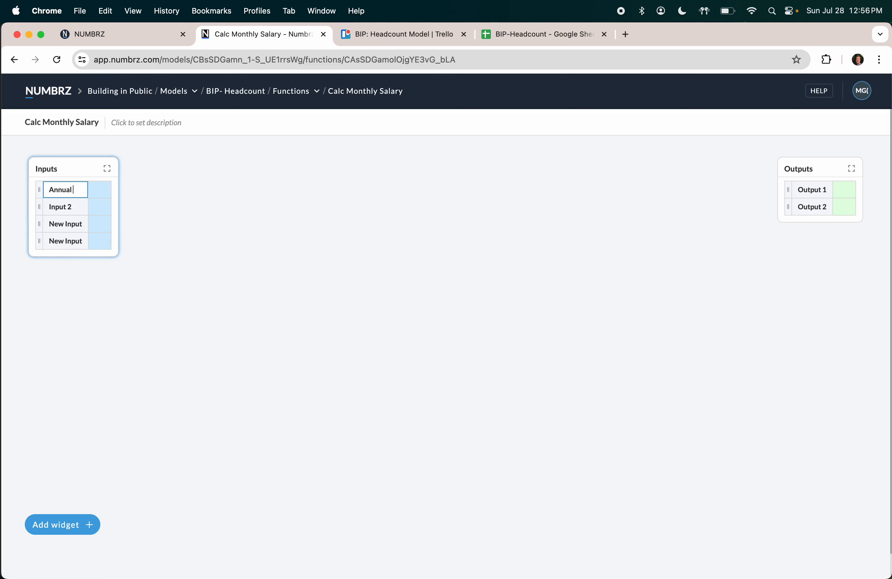
type(" Salary")
key("Tab")
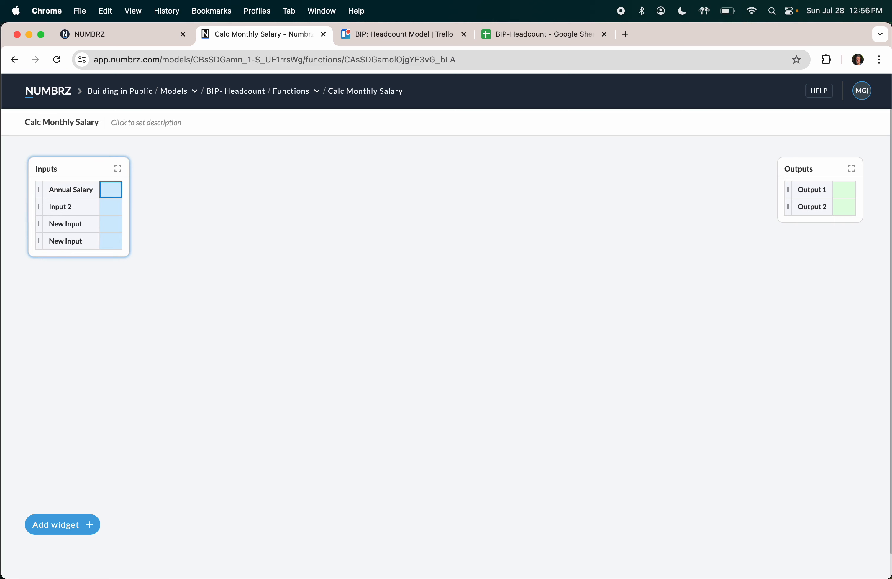
Step: Name the remaining inputs 'Start Date', 'Term Date' and 'Month'
double_click(65, 210)
type("Start Date")
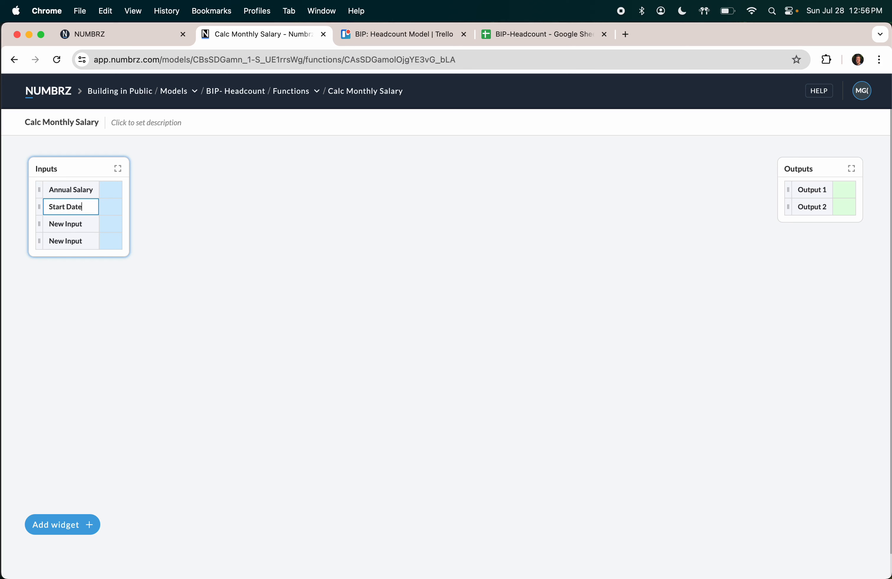
left_click(67, 224)
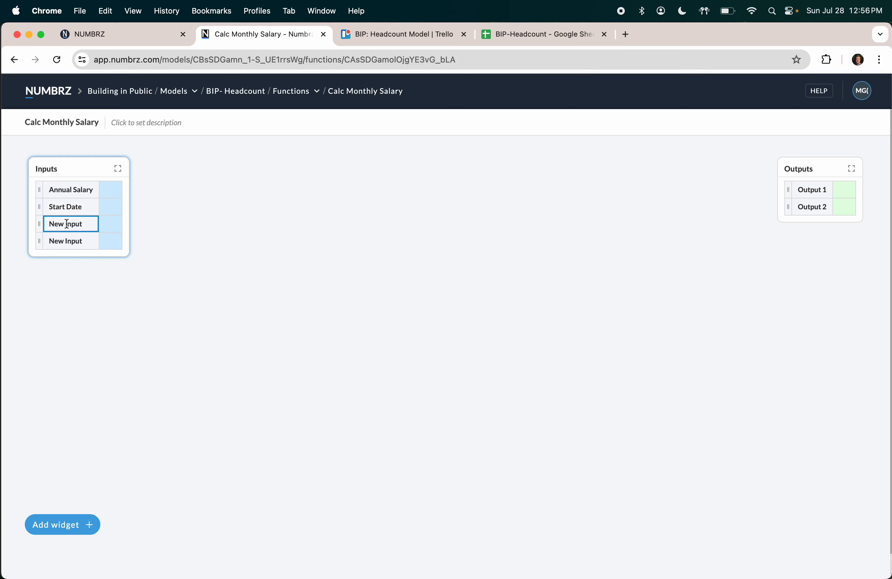
type("Ter")
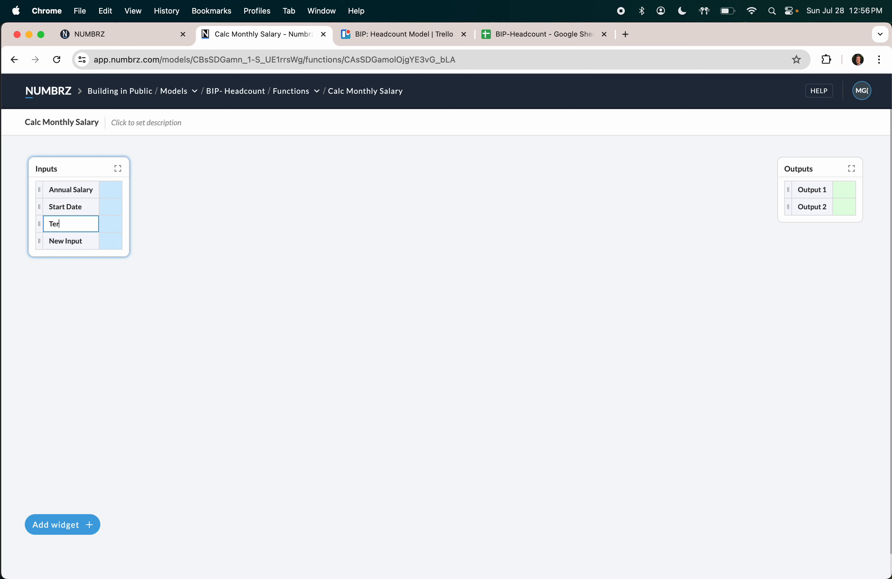
type("m Date")
key("Tab")
left_click(64, 241)
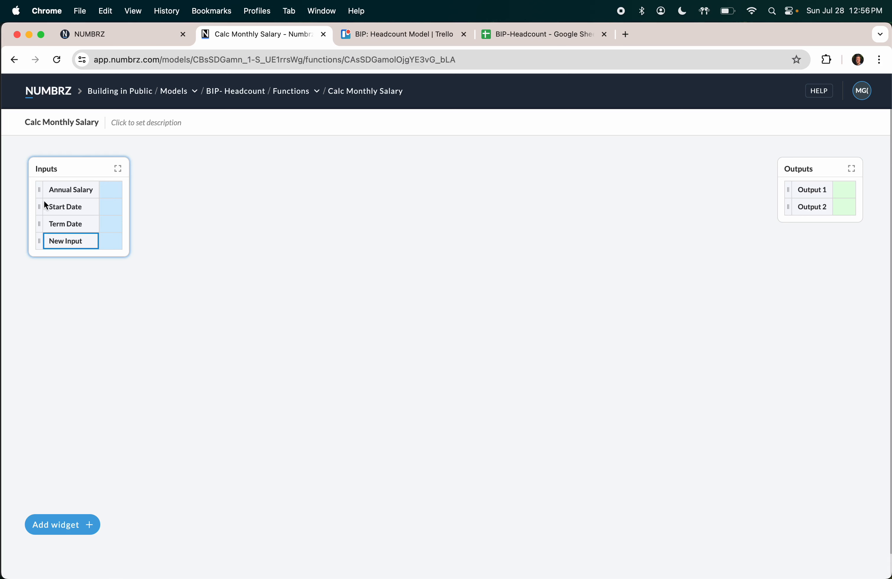
type("Month")
key("Tab")
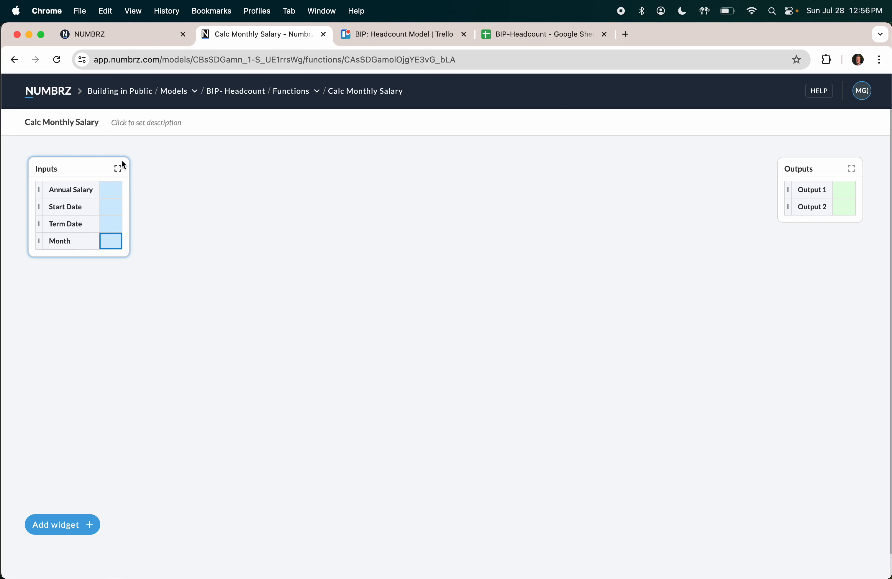
Step: Describe the function as 'Calc montlhly salary expense' and name its output 'Salary Expense'
left_click(138, 125)
type("Cal")
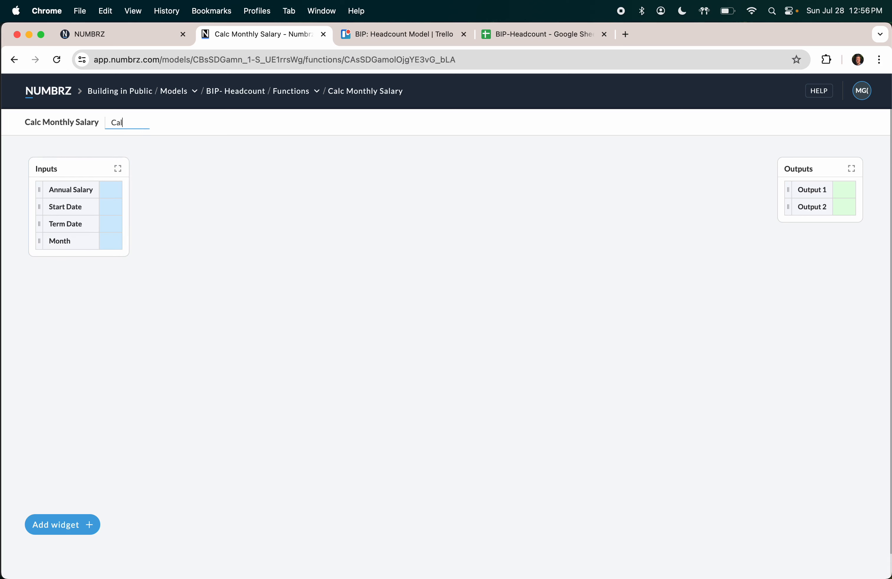
type("c montlhly salary expense")
left_click(808, 191)
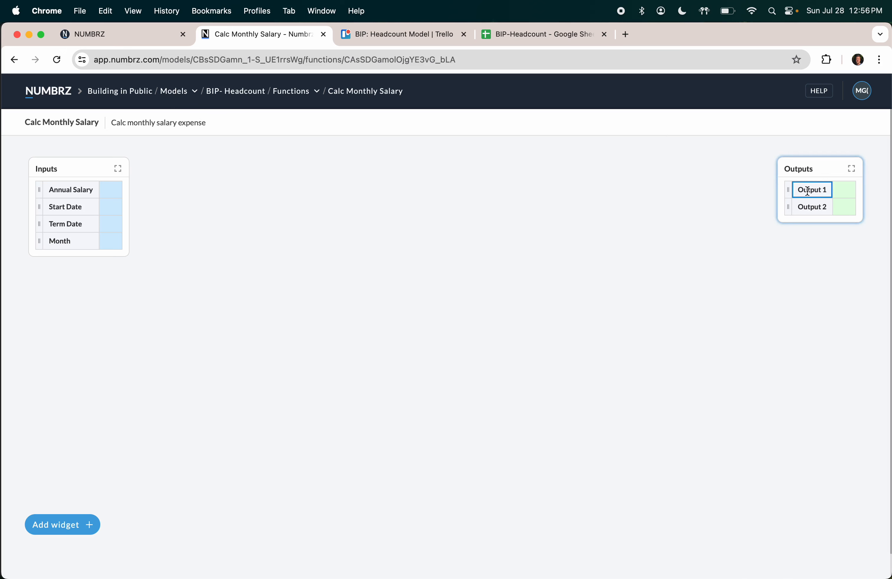
type("Salary Ex")
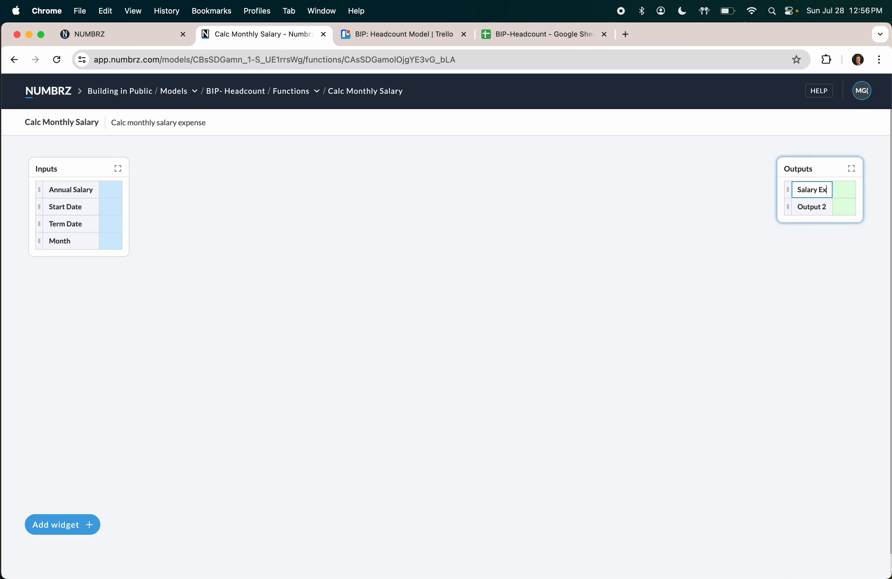
type("pense")
key("Tab")
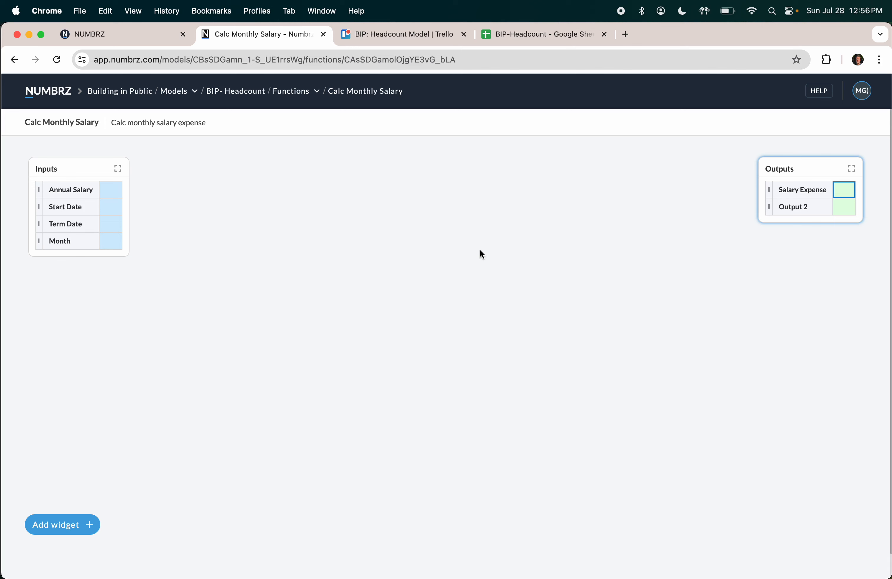
left_click(116, 197)
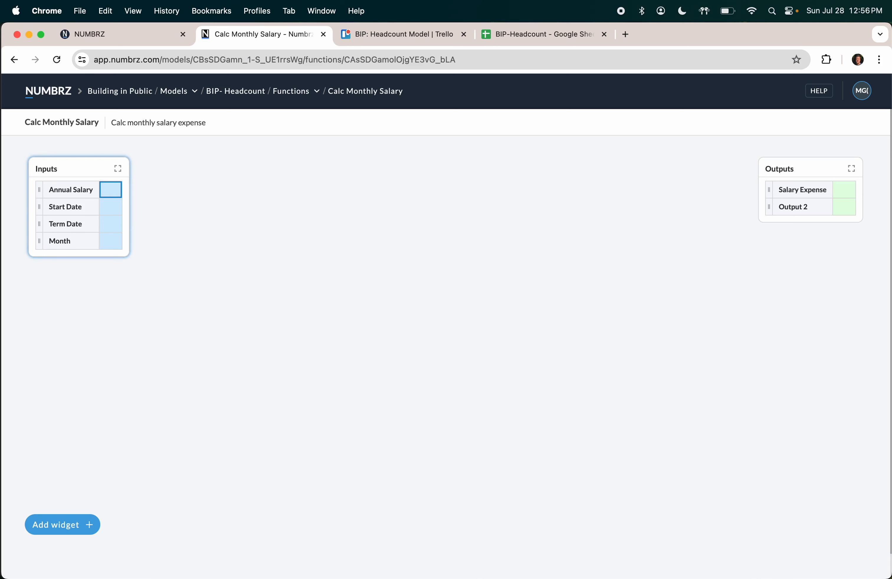
Step: Enter 120000 as the test Annual Salary and set the input value type to Number
type("1200000")
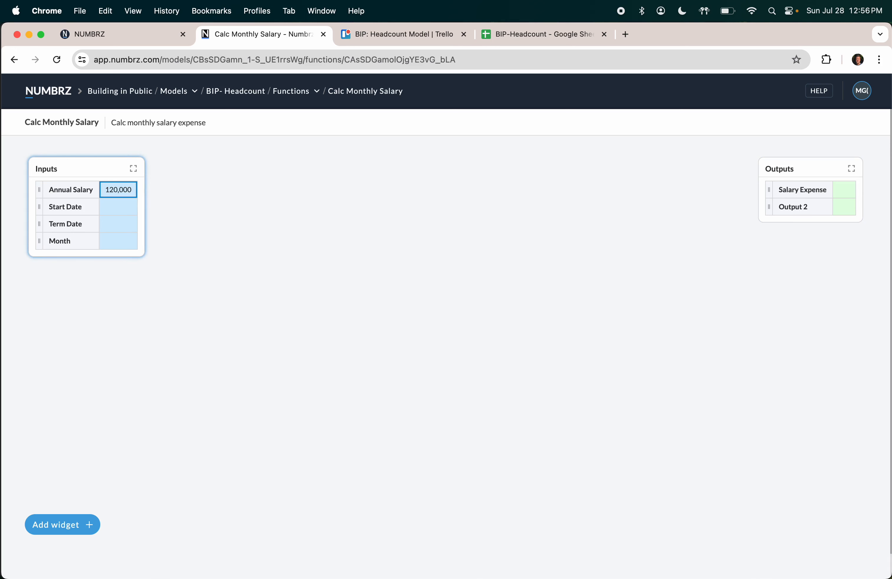
left_click(117, 213)
left_click(133, 168)
left_click(111, 230)
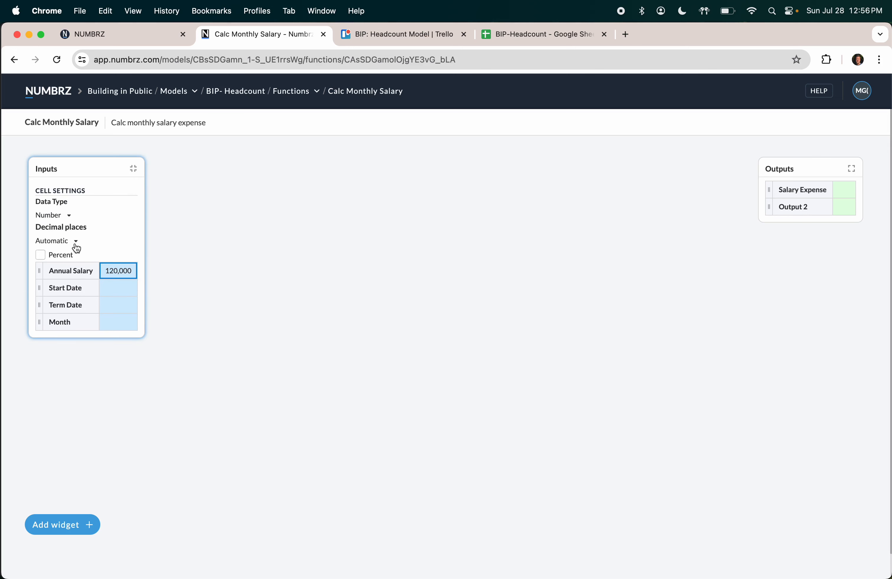
left_click(133, 171)
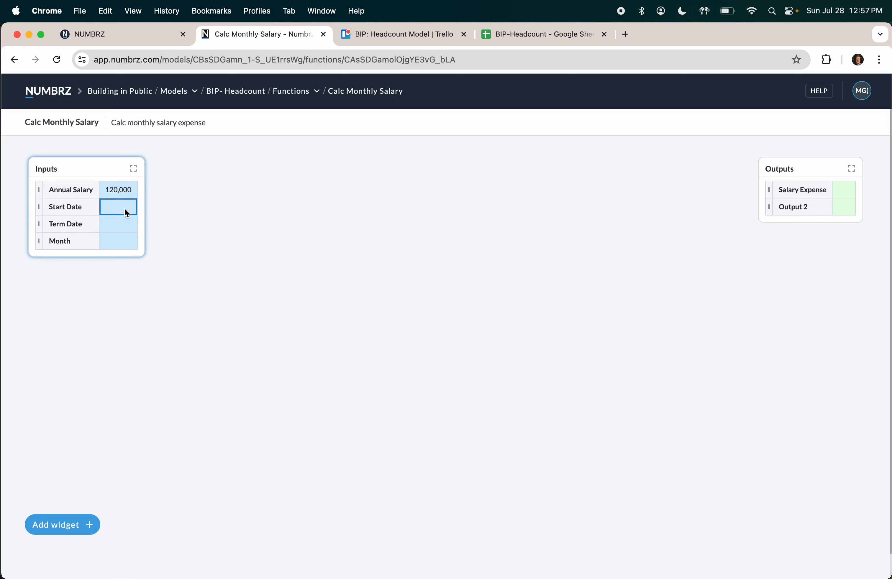
Step: Enter test dates: Start Date 3/2/2024, Term Date 5/3/2024, Month 1/1/24
type("3/2/2024")
key("Return")
left_click(131, 223)
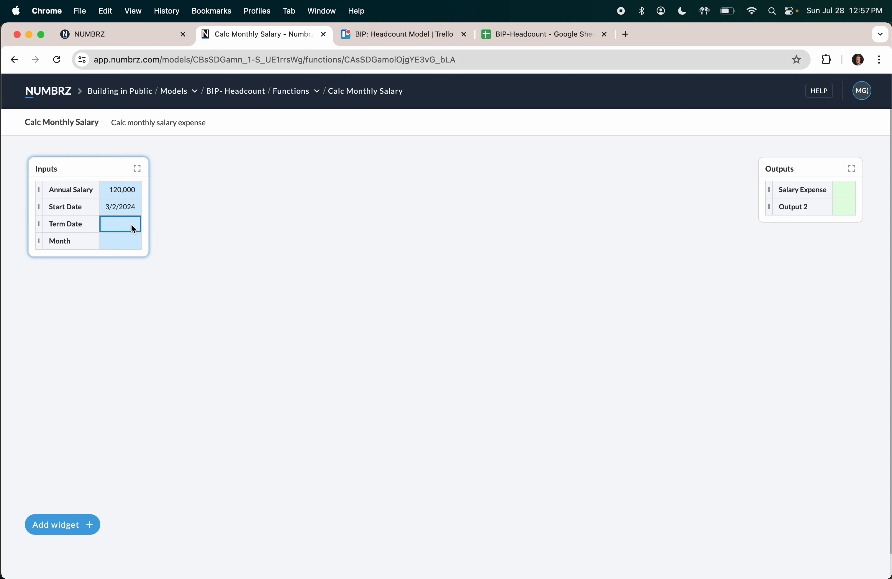
type("5/3/2024")
key("Return")
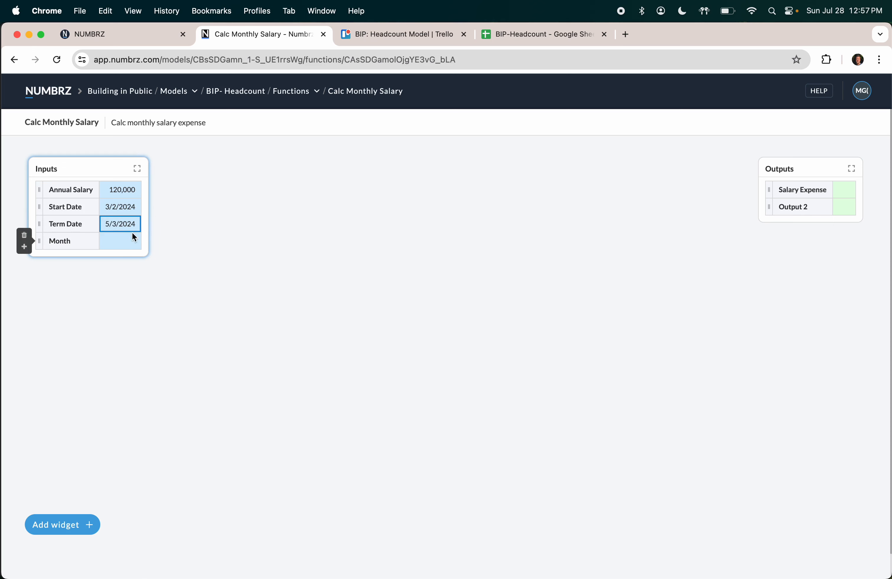
left_click(126, 241)
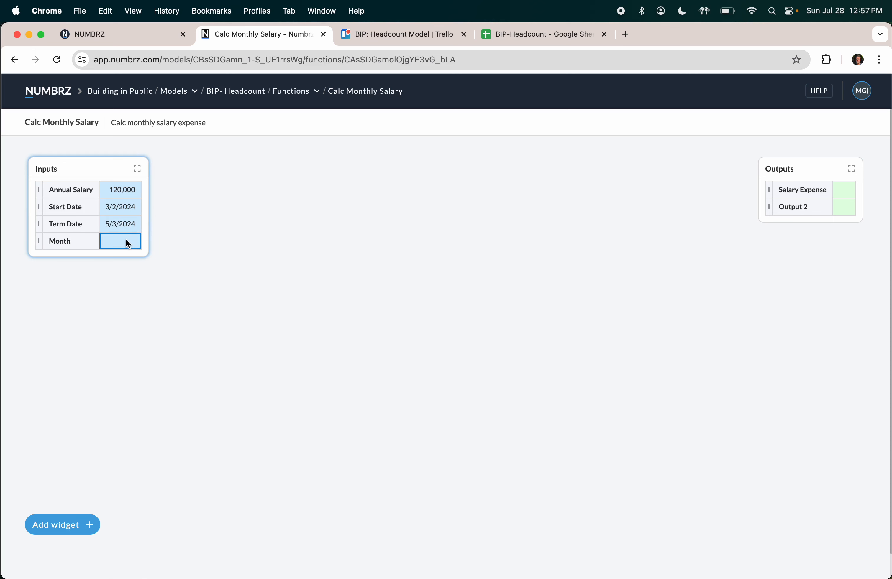
type("1/1/24")
key("Return")
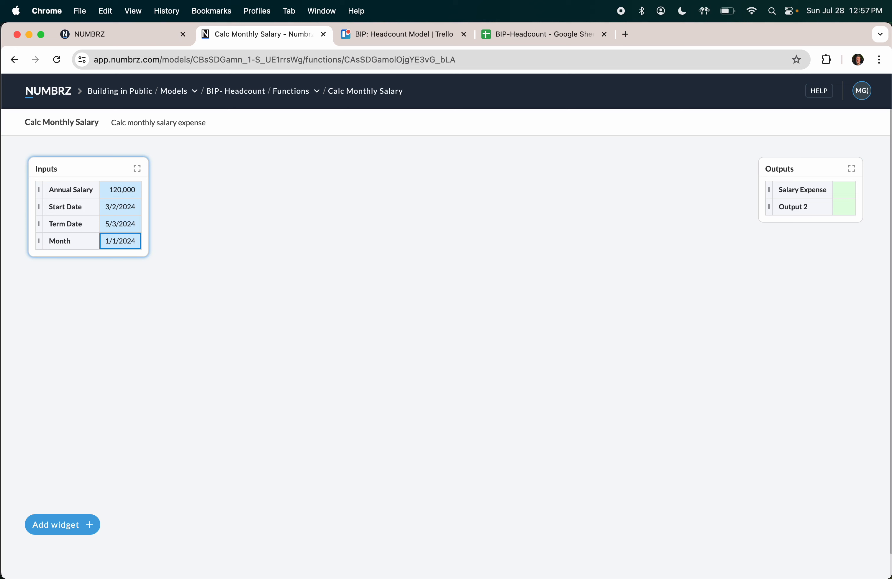
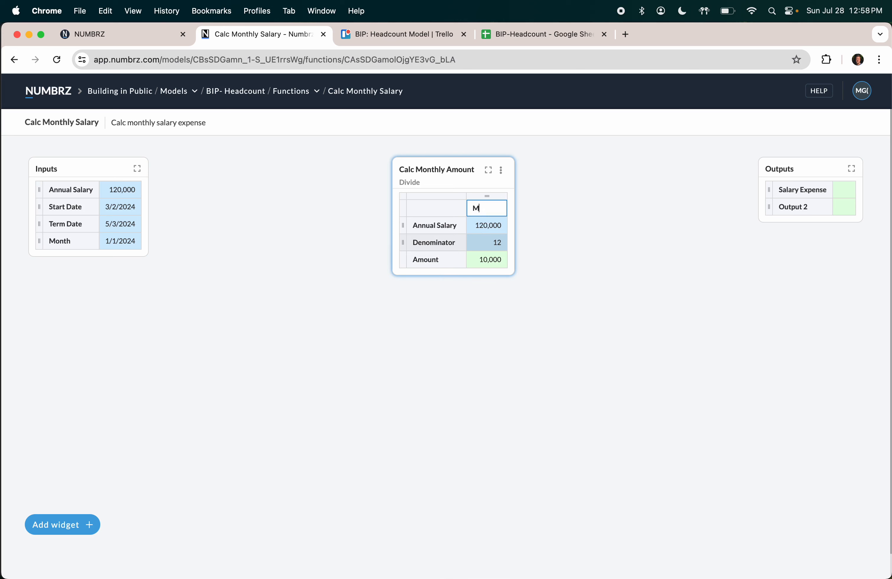
key("BackSpace")
key("BackSpace")
key("BackSpace")
key("BackSpace")
Step: Rename the divide column header to Full Month
type("Full Month")
key("Return")
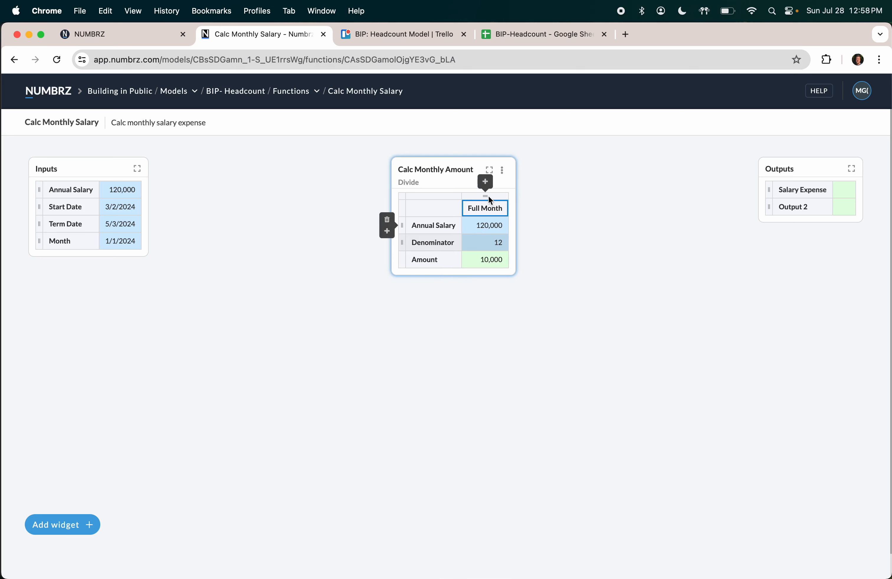
Step: Add a Partial Month column dividing the 10,000 amount by a denominator of 2
left_click(485, 182)
left_click(502, 209)
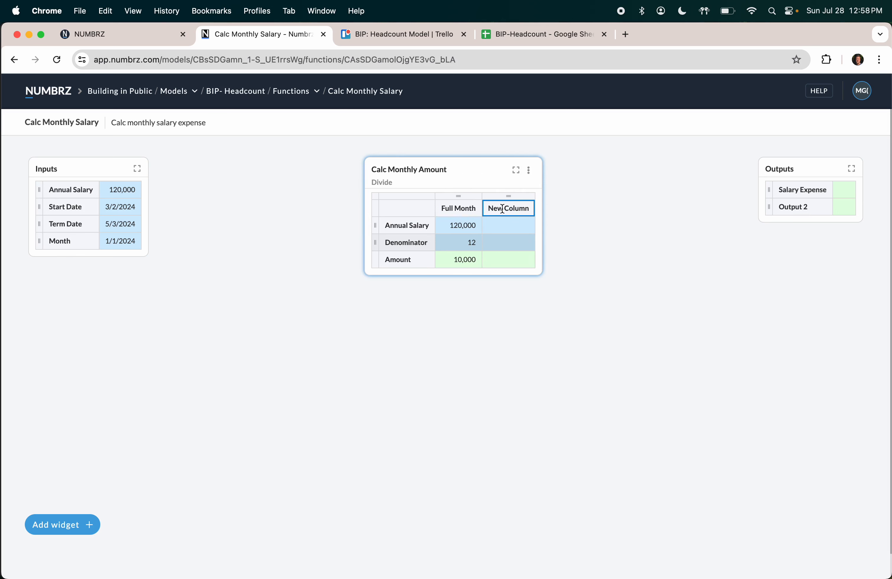
type("P")
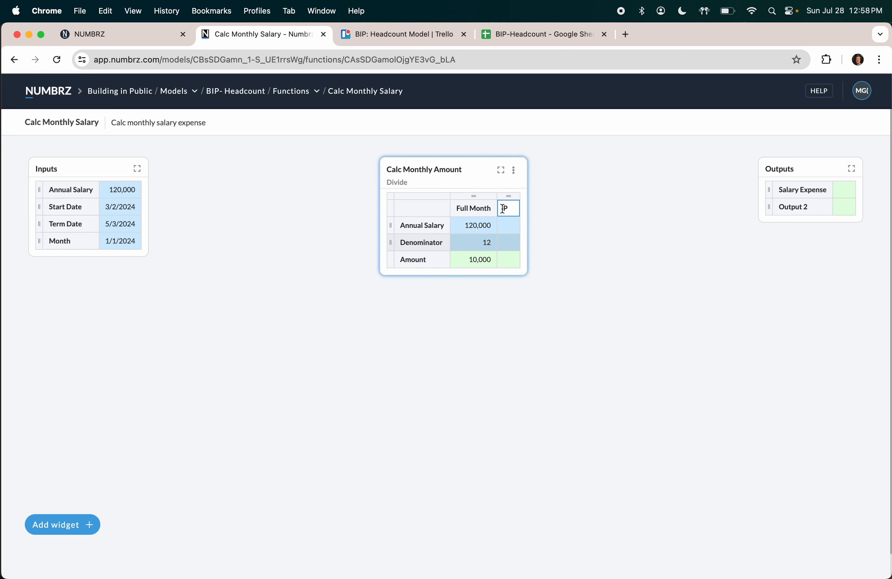
type("artial Month")
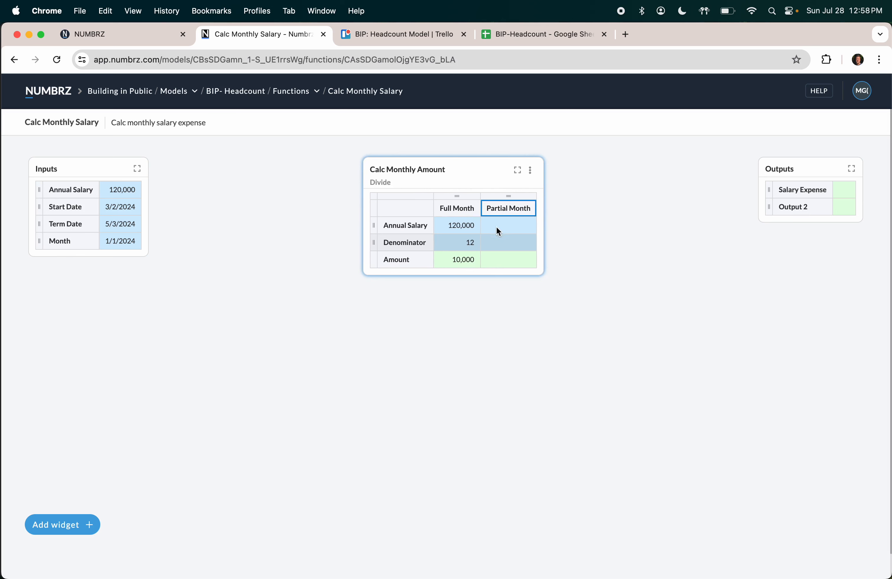
left_click_drag(460, 258, 501, 225)
left_click(513, 243)
type("2")
key("Return")
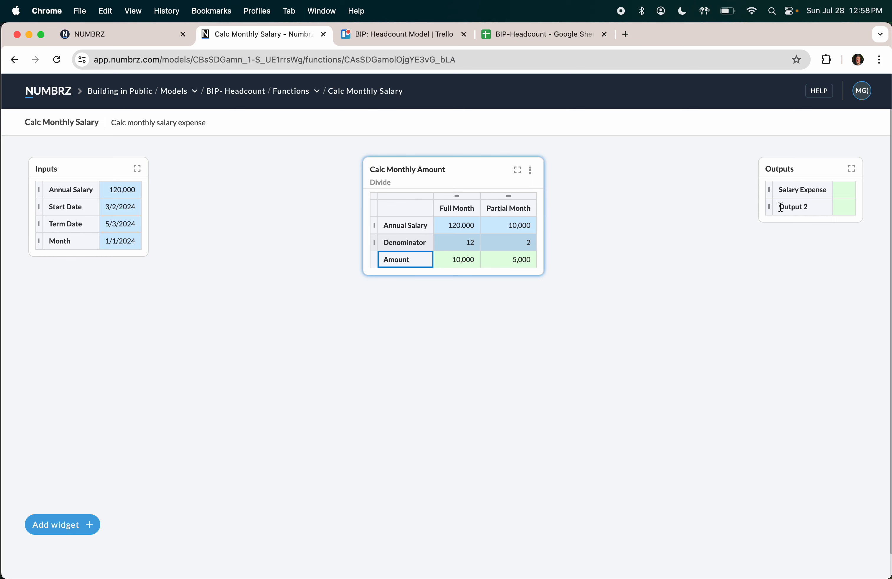
Step: Delete the unused Output 2 row and add a Switch widget to the function
left_click(754, 200)
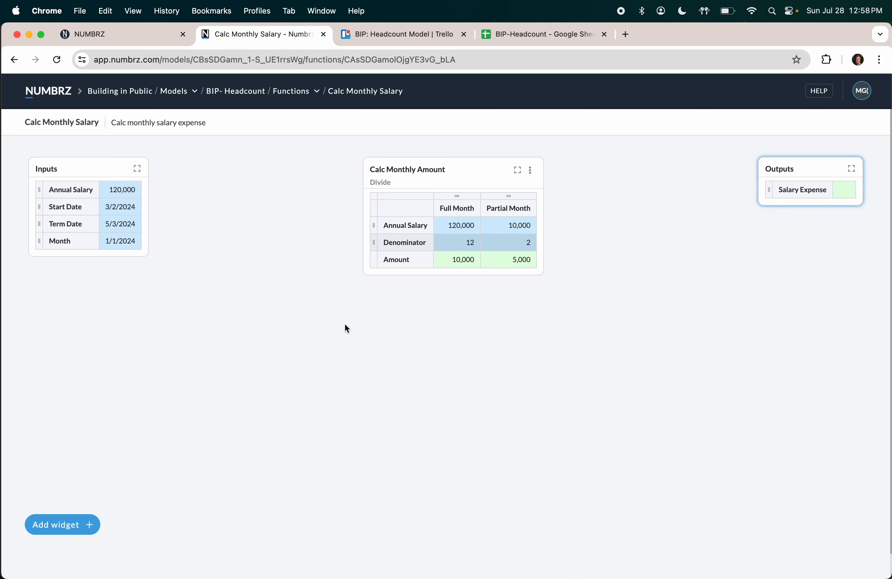
double_click(415, 339)
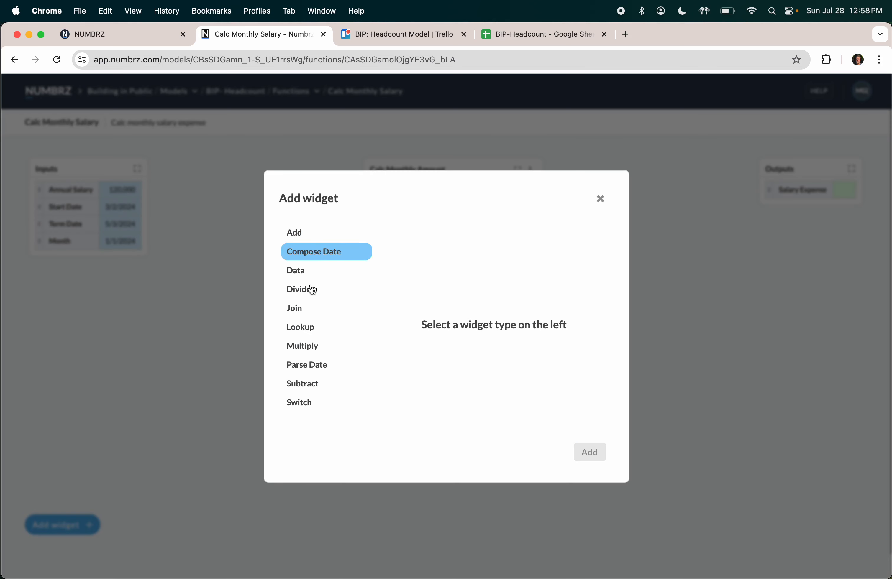
left_click(304, 404)
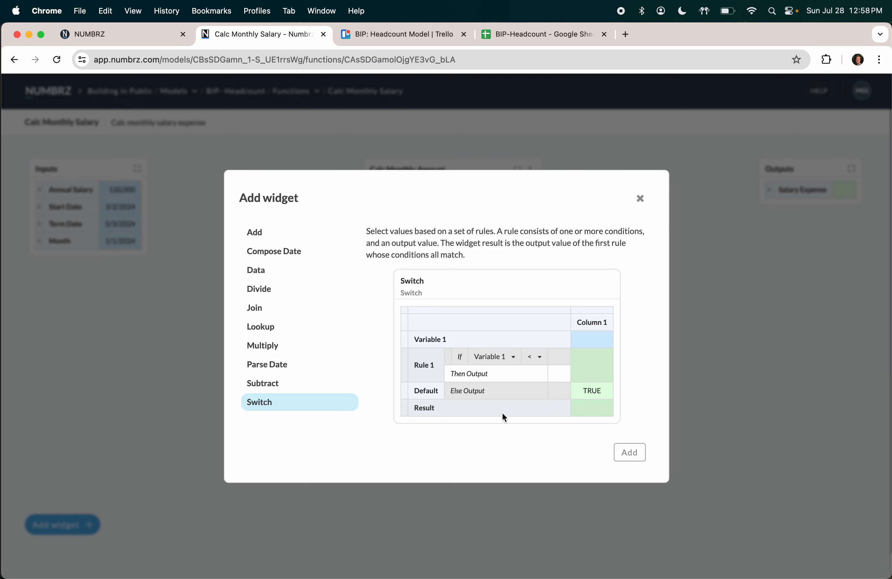
left_click(627, 451)
Step: Title the Switch widget 'Logic: Salary Expense'
left_click(269, 170)
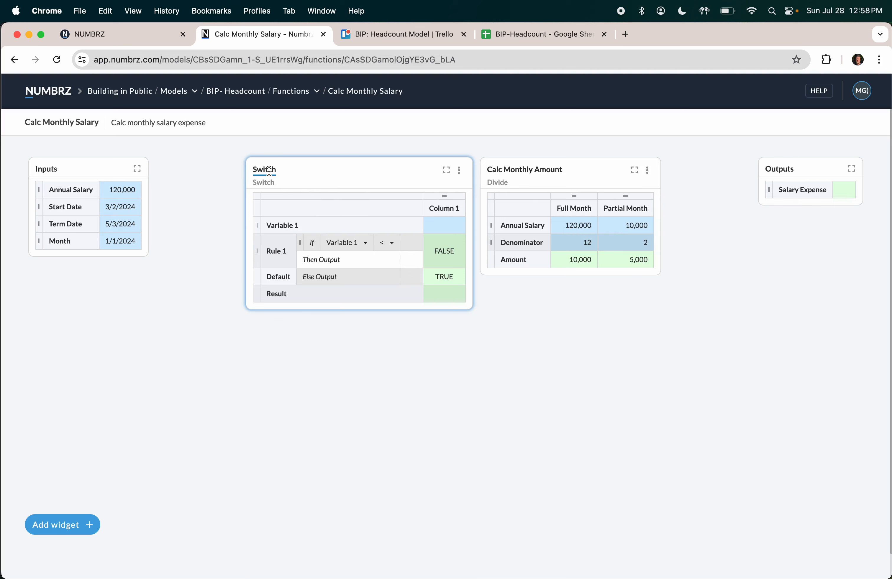
double_click(269, 170)
type("Determine")
key("BackSpace")
key("BackSpace")
key("BackSpace")
key("BackSpace")
key("BackSpace")
key("BackSpace")
key("BackSpace")
key("BackSpace")
key("BackSpace")
type("Lof")
key("BackSpace")
type("gic: Salary Epx")
key("BackSpace")
key("BackSpace")
type("eense")
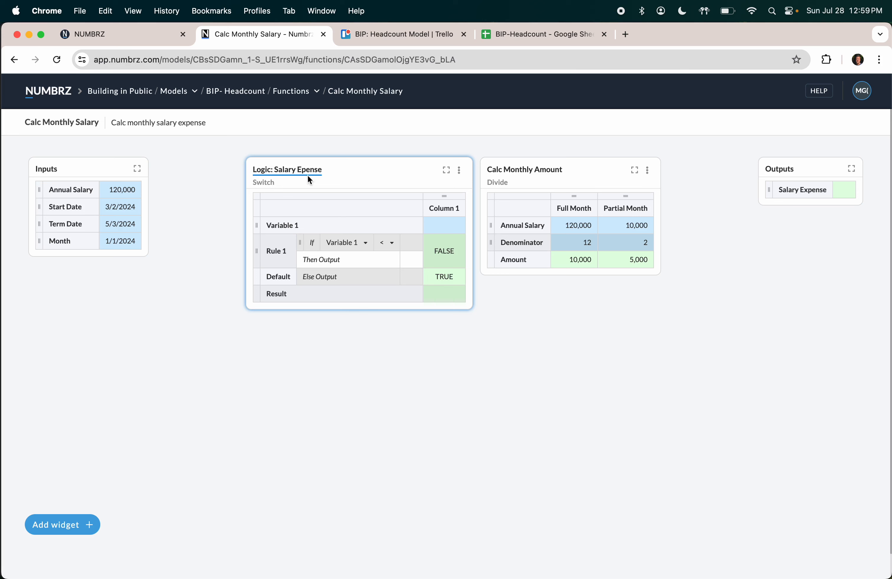
left_click(308, 170)
key("Right")
key("Left")
key("Left")
key("Left")
key("Left")
key("Left")
type("x")
Step: Name the first two switch rules 'Has not Started' and 'Has Term'd'
left_click(279, 251)
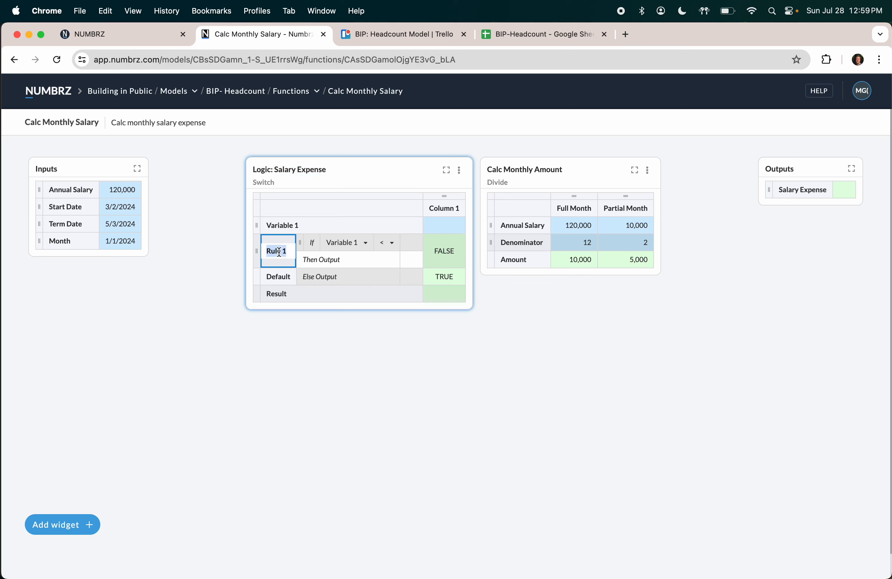
type("Has N")
key("BackSpace")
type("not Started")
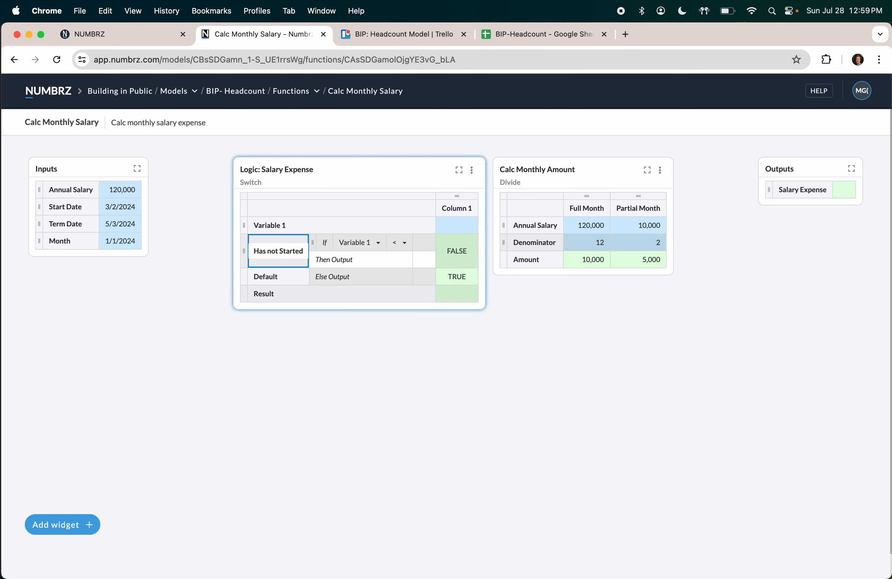
left_click(305, 353)
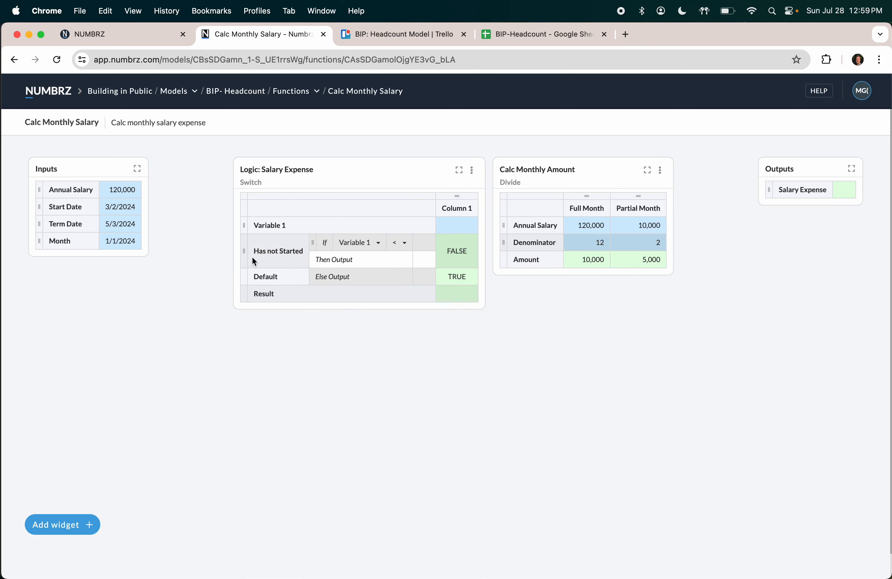
left_click(229, 251)
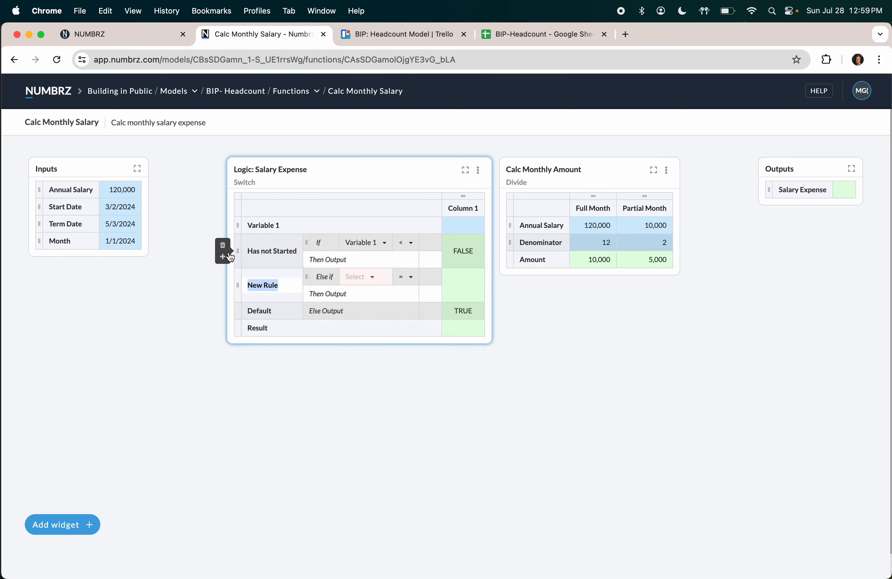
type("Has Tem")
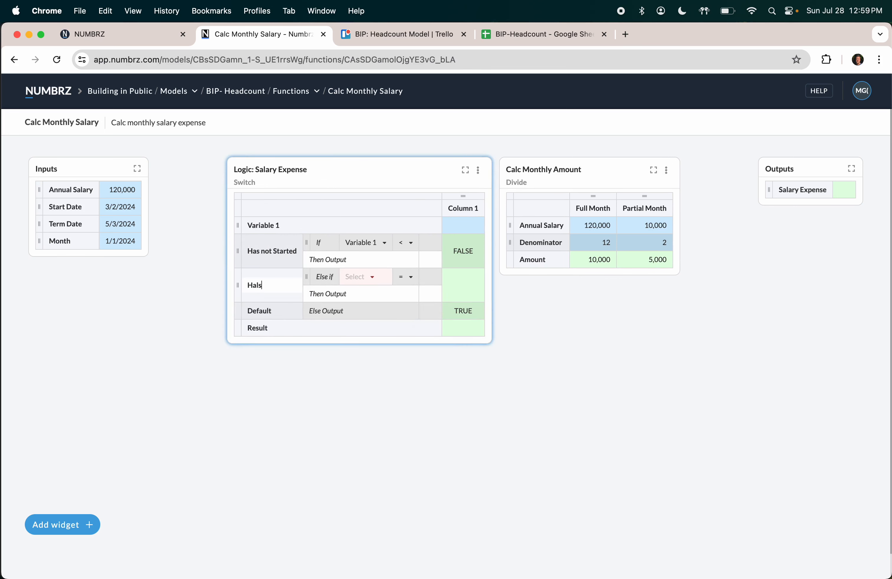
key("BackSpace")
type("rm")
key("BackSpace")
type("m'd")
key("Tab")
Step: Add a 'Start/Term Month' rule using Variable 1 and rename the default output 'Full Month'
left_click(223, 291)
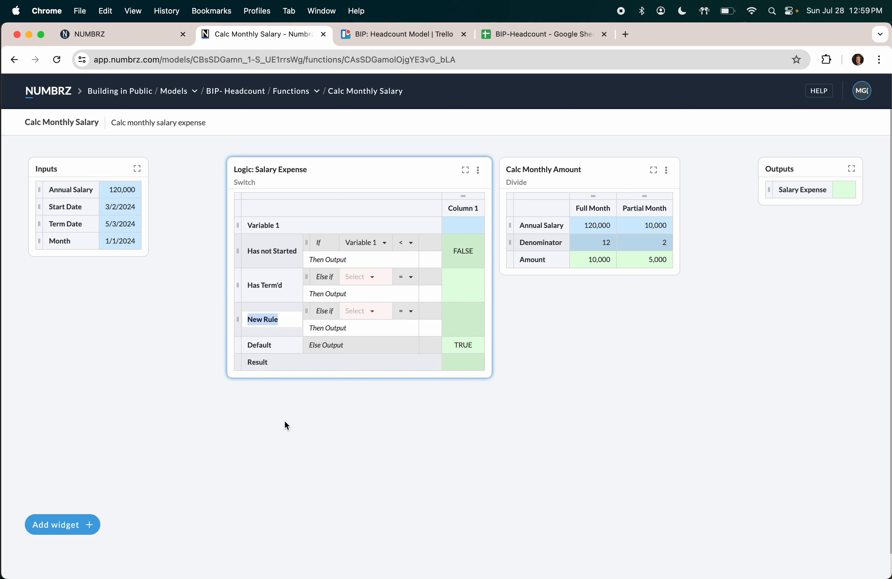
type("Start/Term Month")
key("Tab")
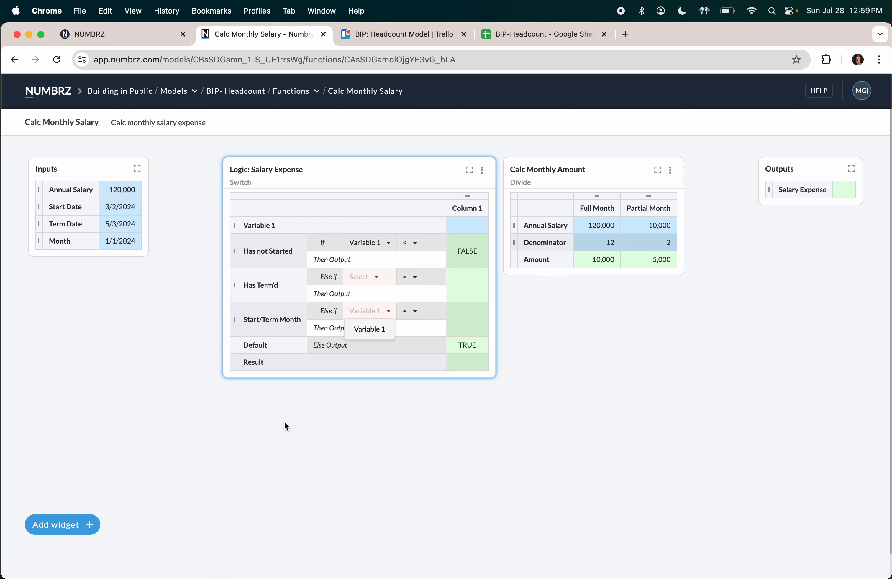
left_click(268, 346)
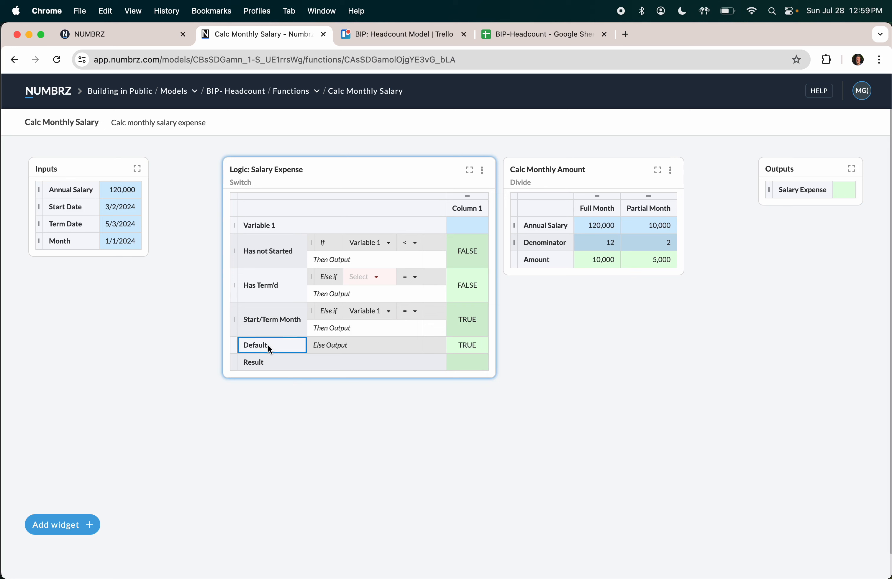
type("Full Month")
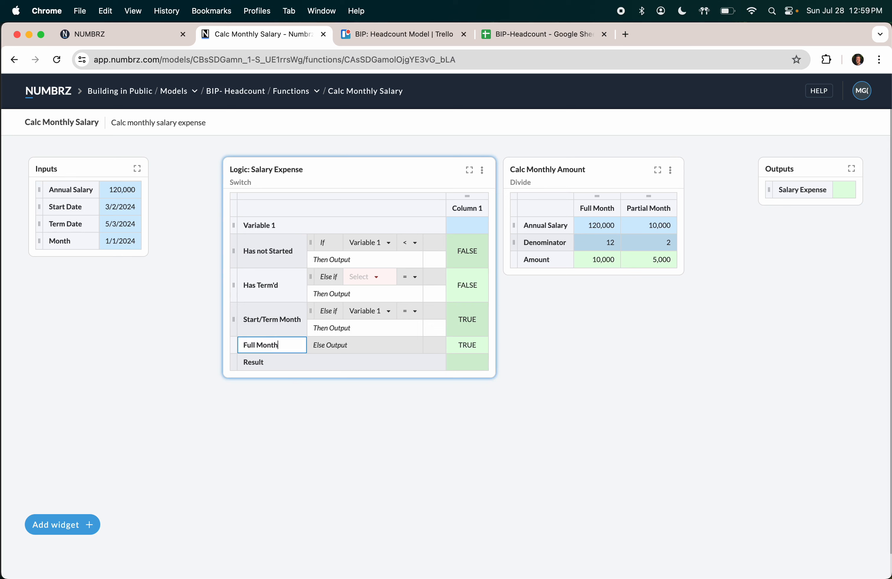
key("Return")
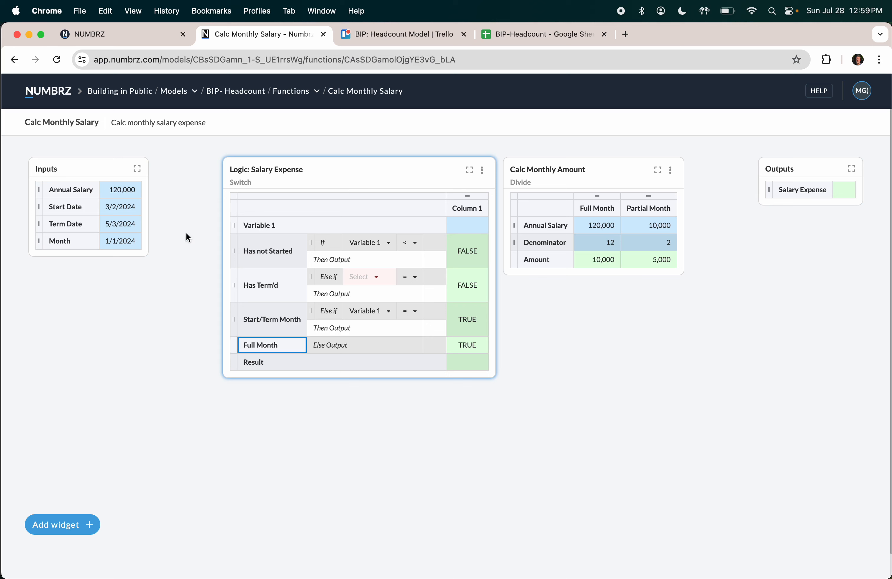
Step: Rename switch Variable 1 to This Month and feed it from the Month input 1/1/2024
left_click(284, 226)
type("This Month")
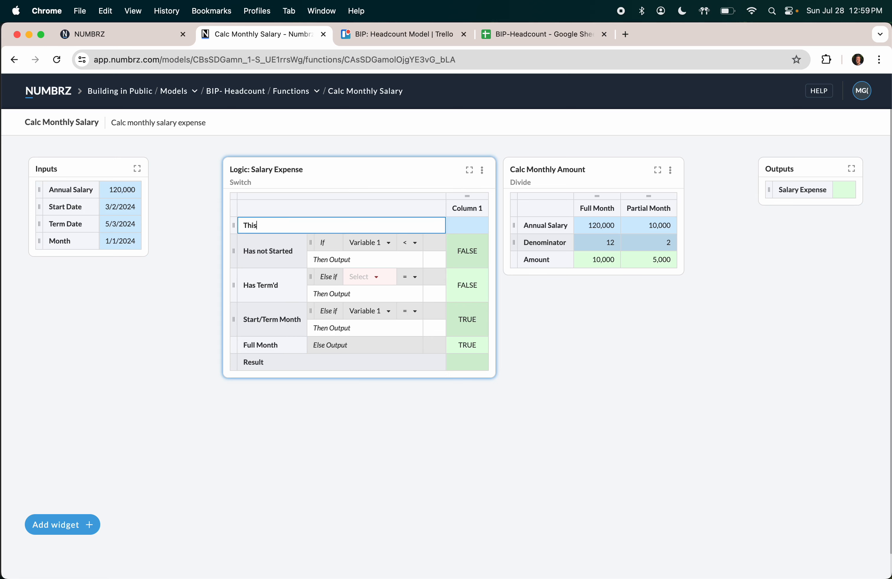
key("Tab")
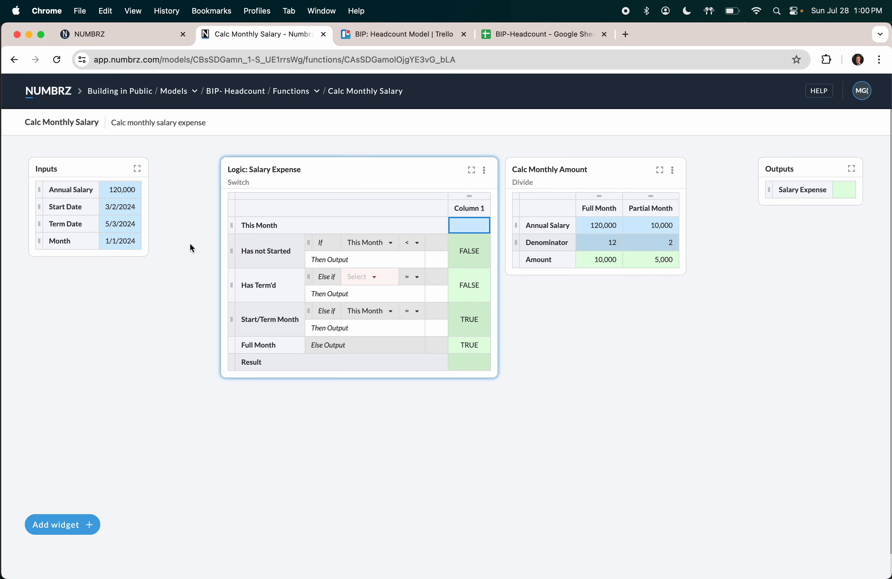
left_click(131, 241)
left_click(121, 239)
left_click_drag(120, 239, 468, 226)
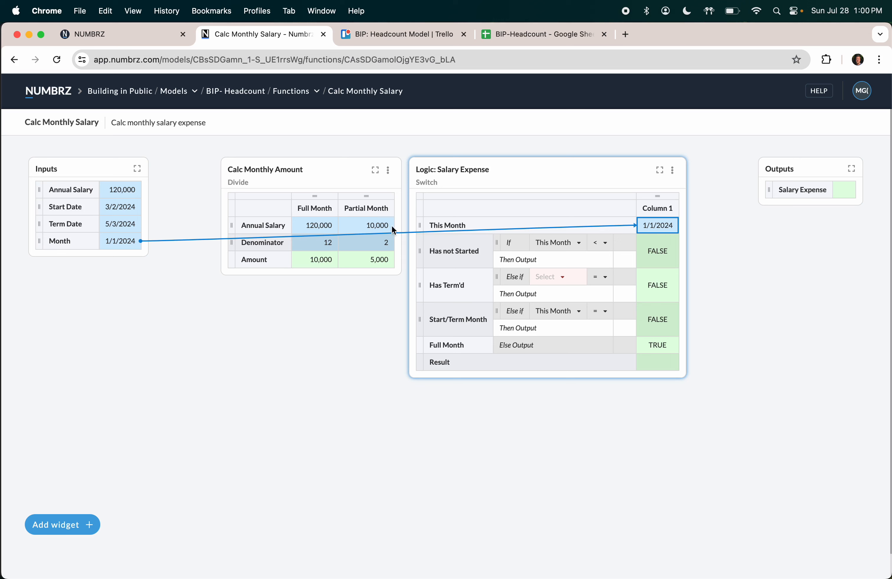
left_click(127, 207)
left_click(62, 524)
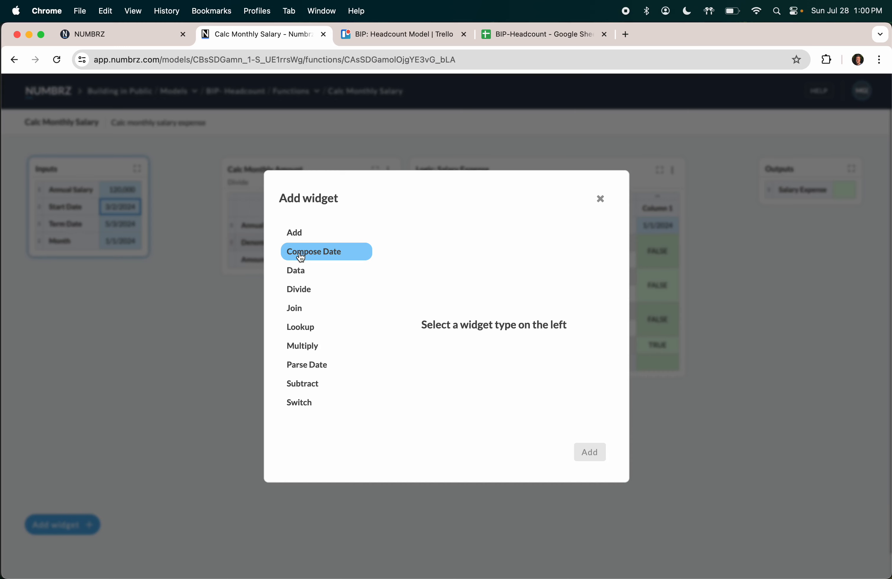
Step: Add a Parse Date widget with a Start Month row splitting Start Date 3/2/2024 into year, month, day
left_click(301, 364)
left_click(591, 451)
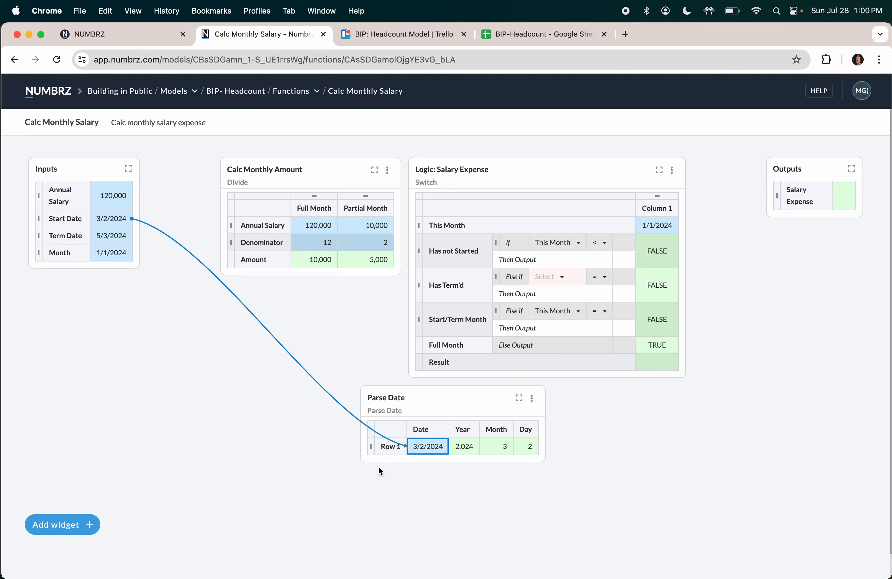
left_click(389, 446)
type("Start")
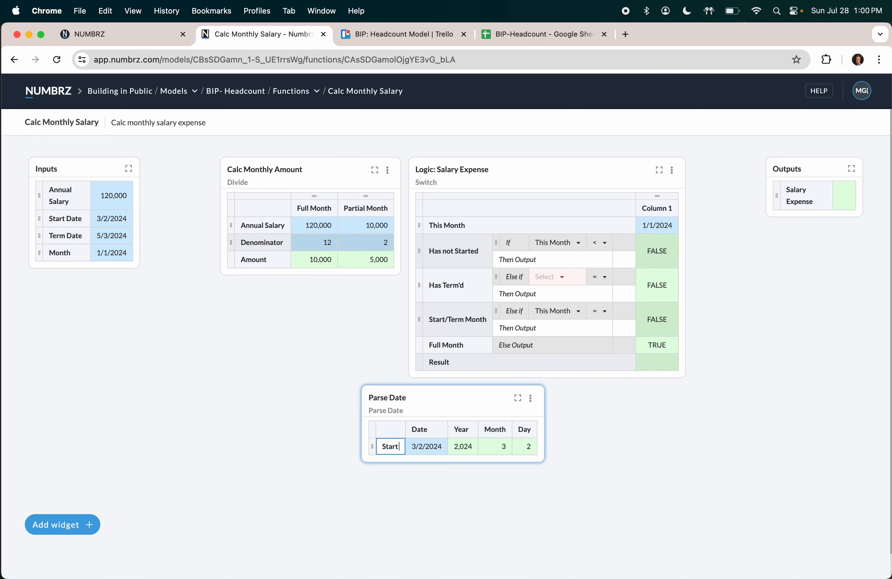
type(" Month")
key("Tab")
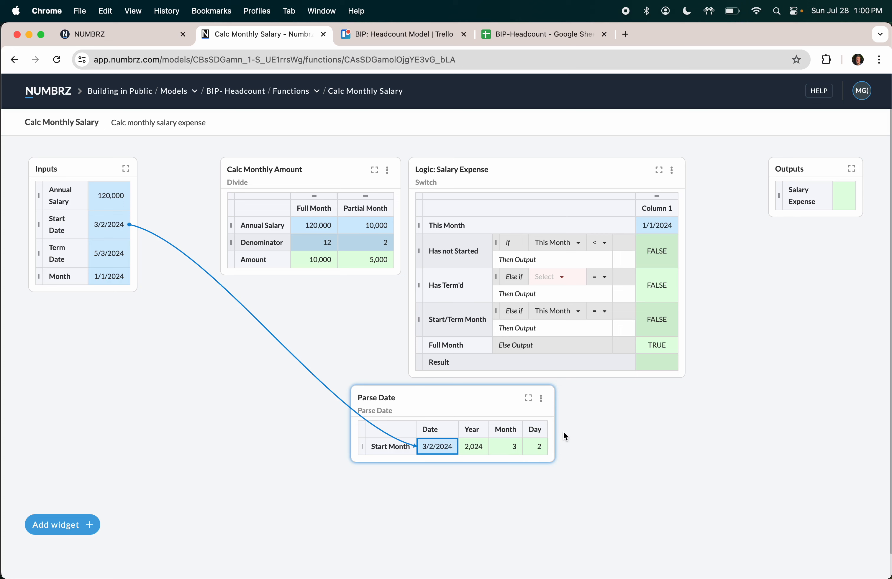
left_click_drag(475, 450, 630, 447)
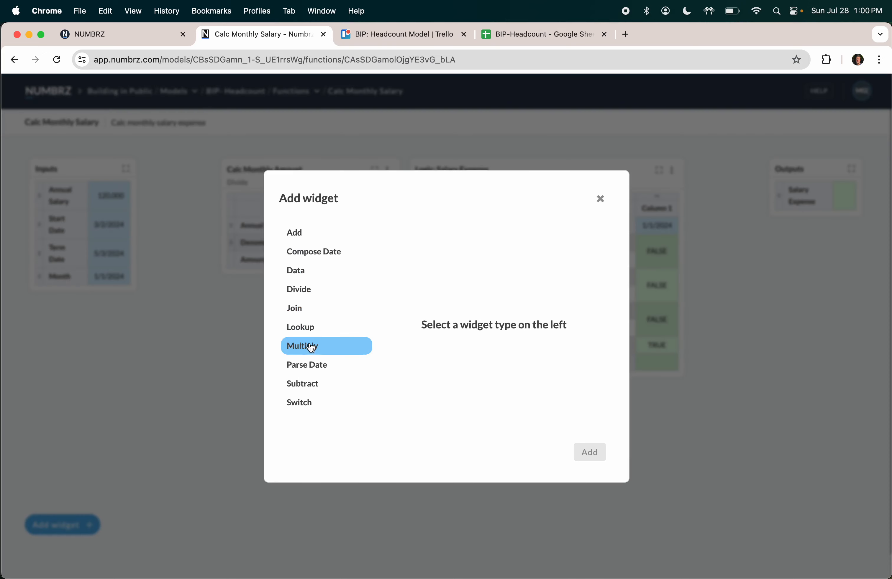
Step: Add a Compose Date Start Month row from the parsed year, month 3 and day 1, giving 3/1/2024
left_click(310, 253)
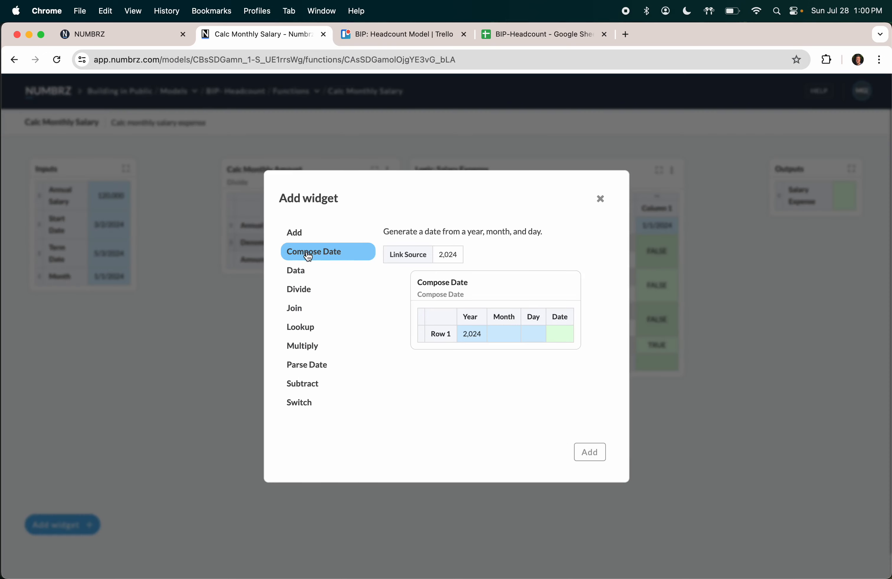
left_click(588, 453)
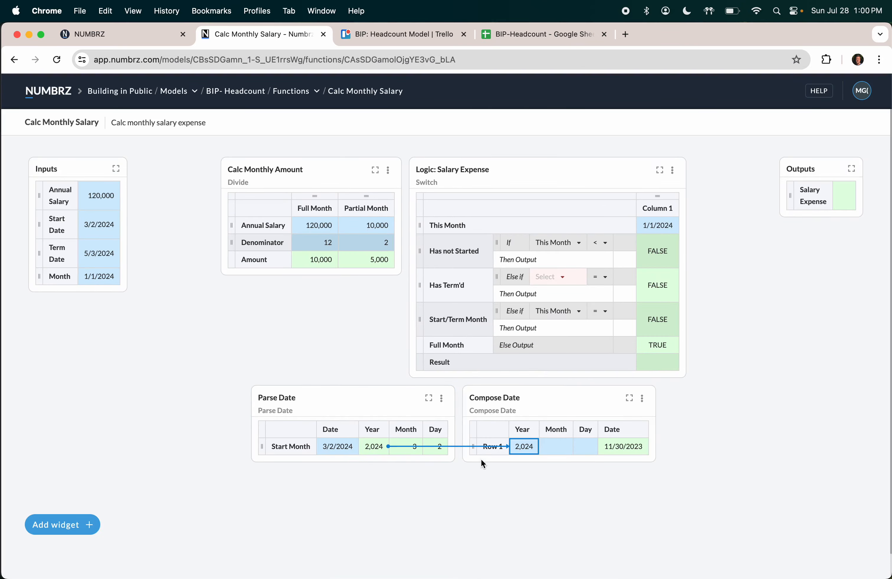
type("Start Month")
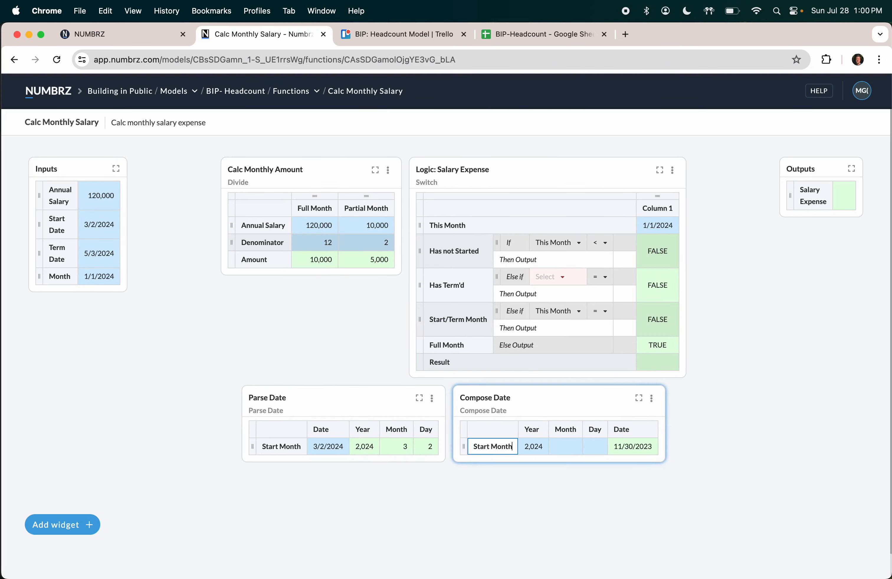
key("Tab")
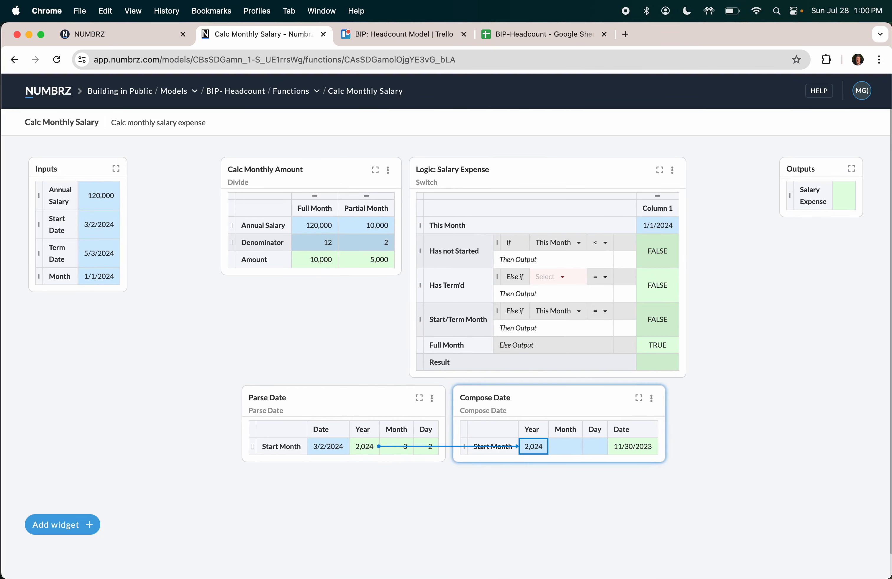
left_click(404, 452)
left_click(597, 451)
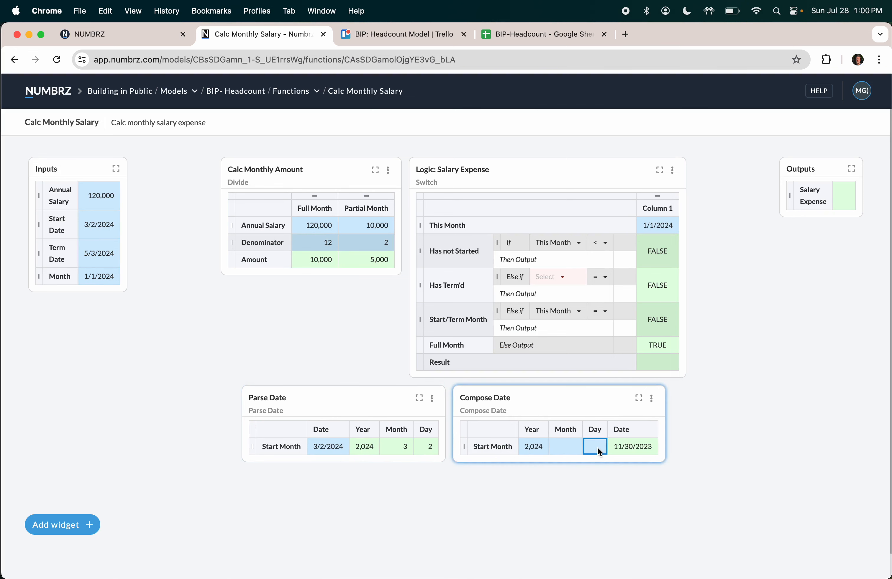
type("1")
key("Tab")
left_click(563, 451)
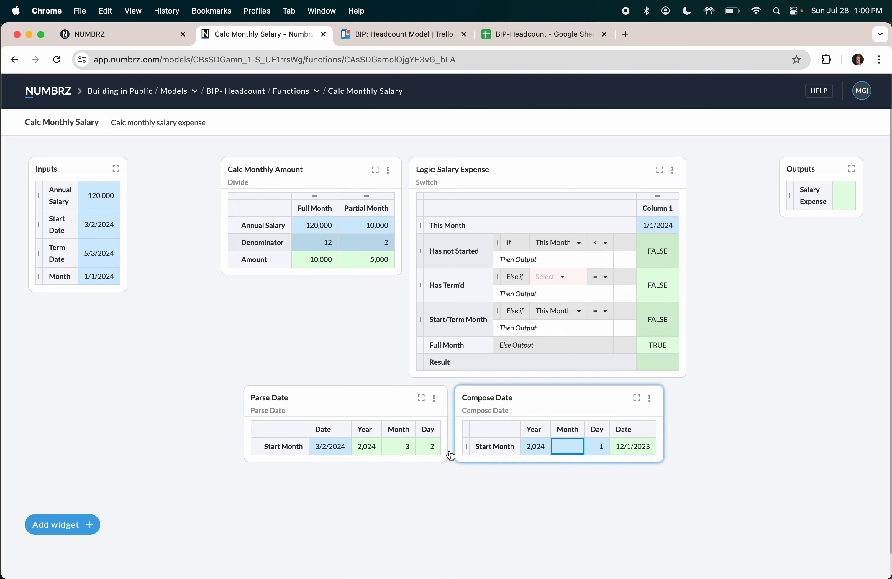
left_click_drag(408, 448, 565, 448)
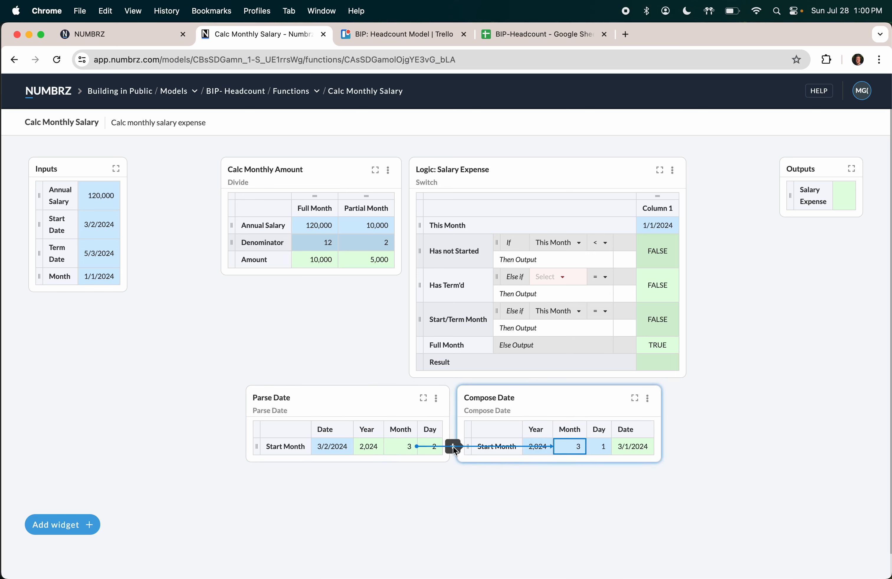
Step: Add a Term Month row to Compose Date and clear the Term Date input
left_click(454, 447)
left_click(491, 467)
type("Term Month")
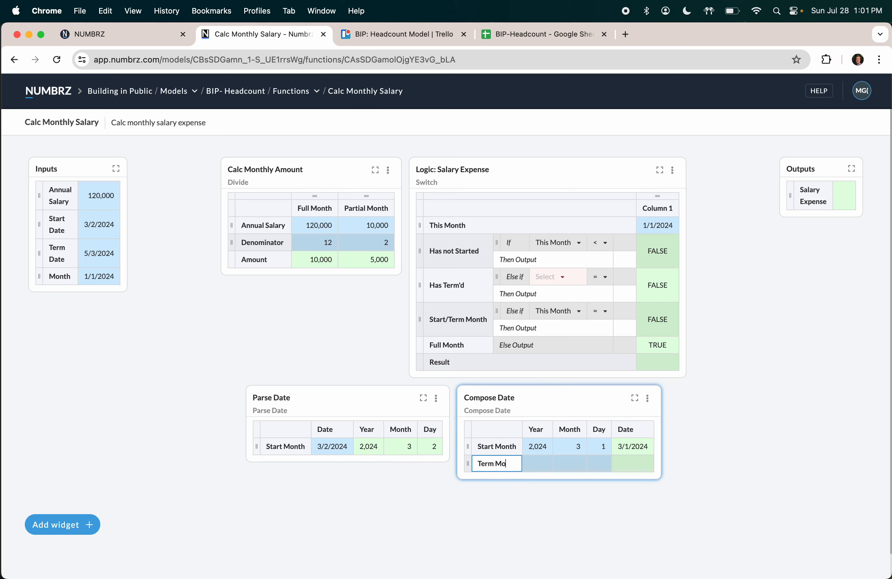
key("Tab")
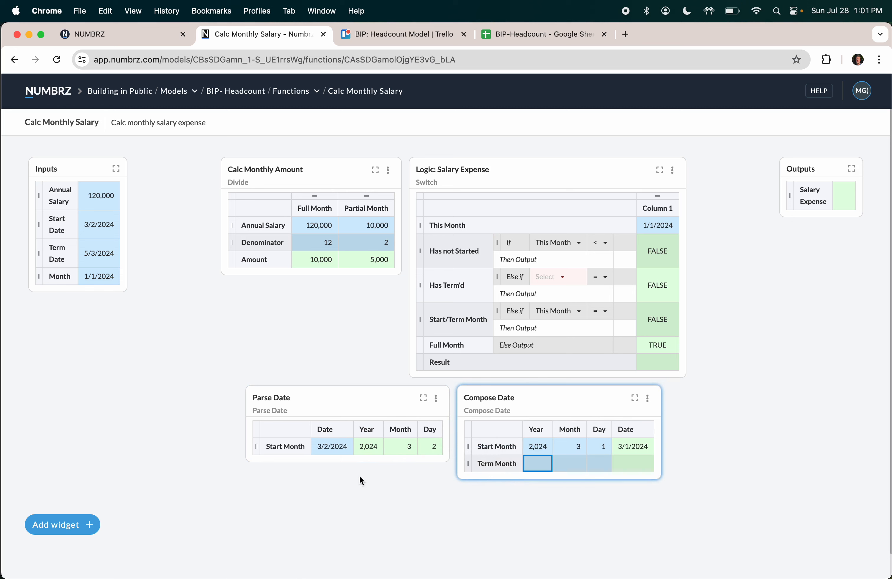
mouse_move(254, 450)
left_click(105, 254)
key("BackSpace")
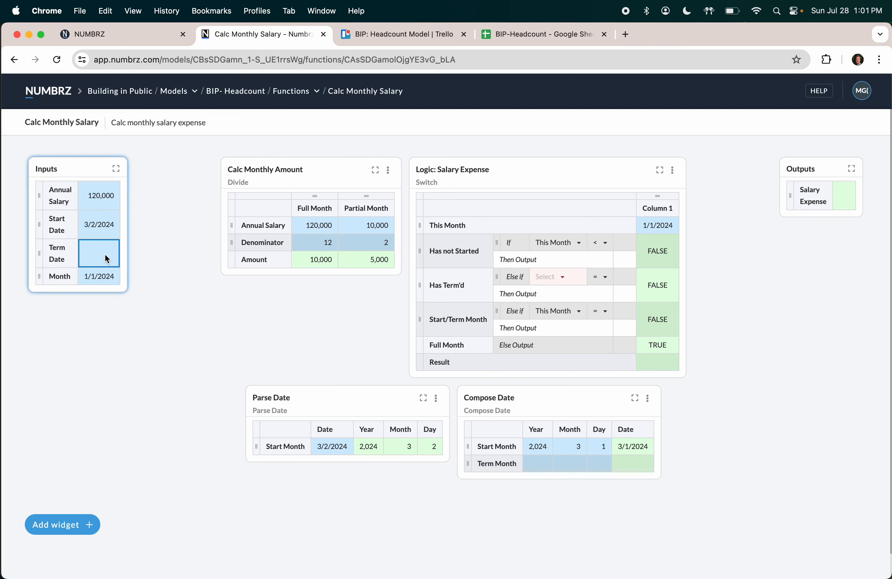
Step: Add a new switch fed by Term Date and title it 'Logic: Term Month'
left_click_drag(107, 259, 180, 362)
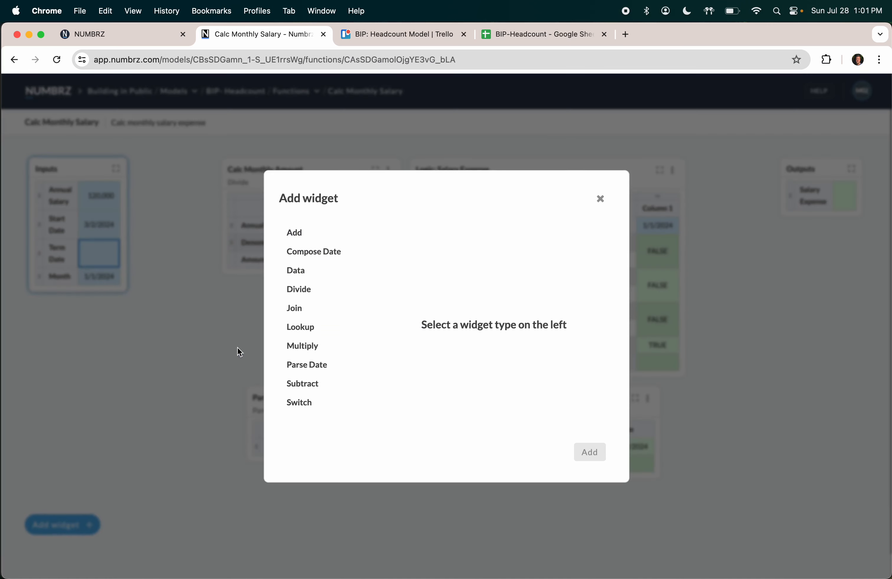
left_click(302, 391)
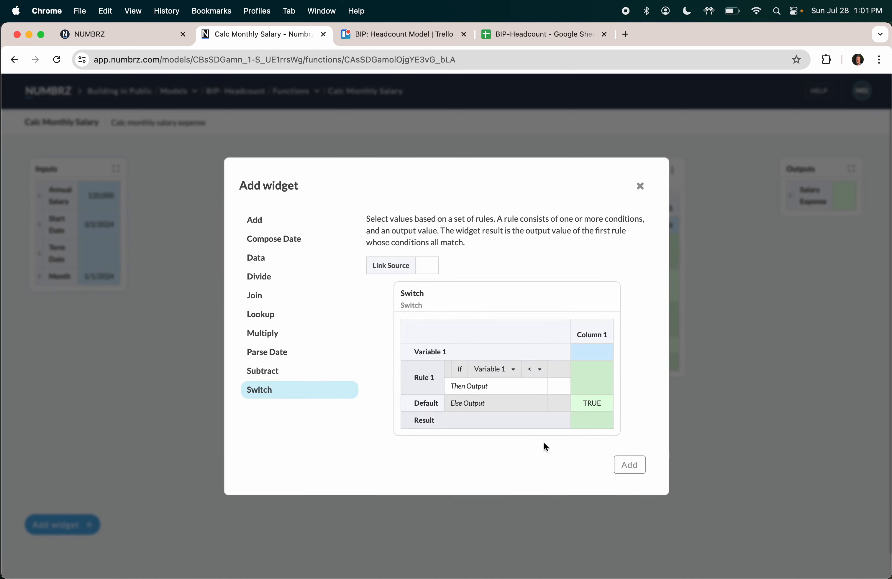
left_click(630, 466)
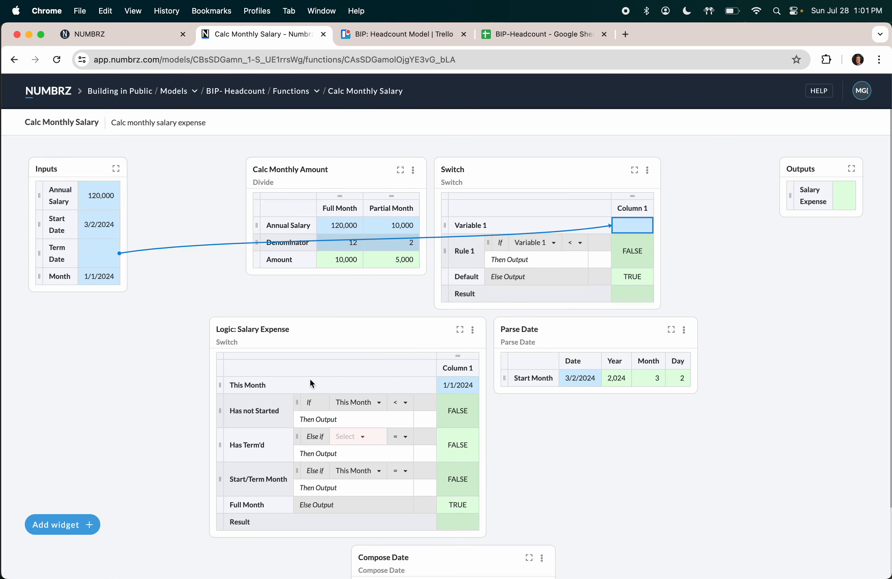
double_click(455, 173)
type("Det")
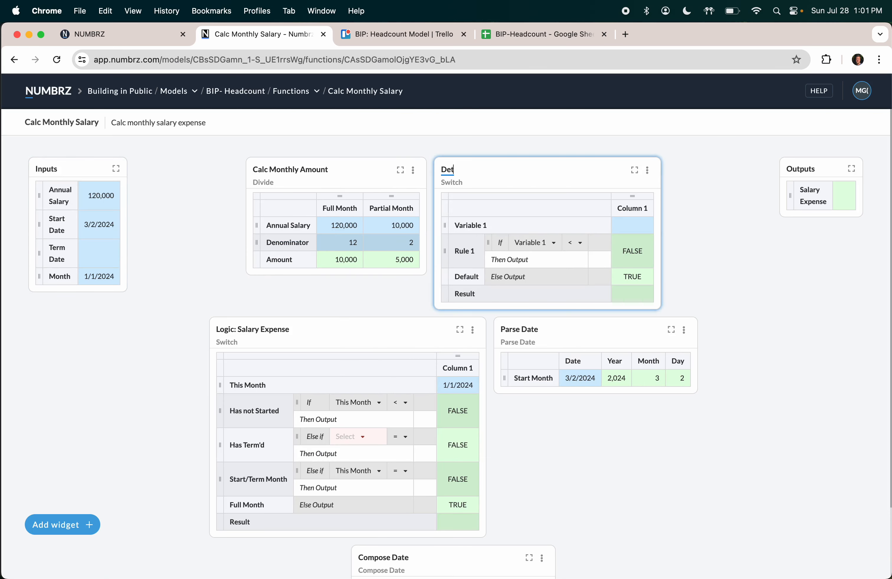
type("ermine Ter")
key("BackSpace")
key("BackSpace")
key("BackSpace")
key("BackSpace")
key("BackSpace")
key("BackSpace")
key("BackSpace")
key("BackSpace")
key("BackSpace")
key("BackSpace")
key("BackSpace")
type("Logic: Term Month")
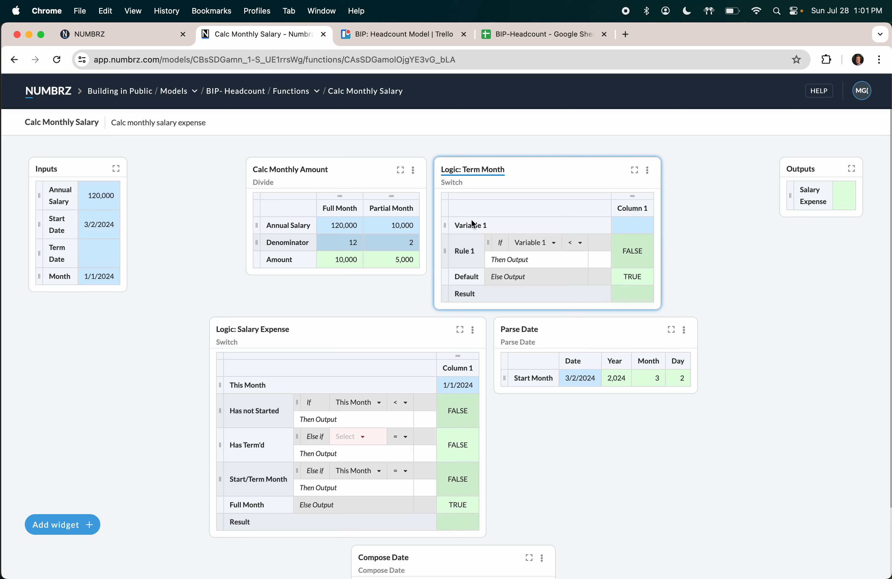
Step: Connect the Term Date input to the switch variable, name it Term Date, and set Rule 1 to =
left_click_drag(470, 225, 106, 264)
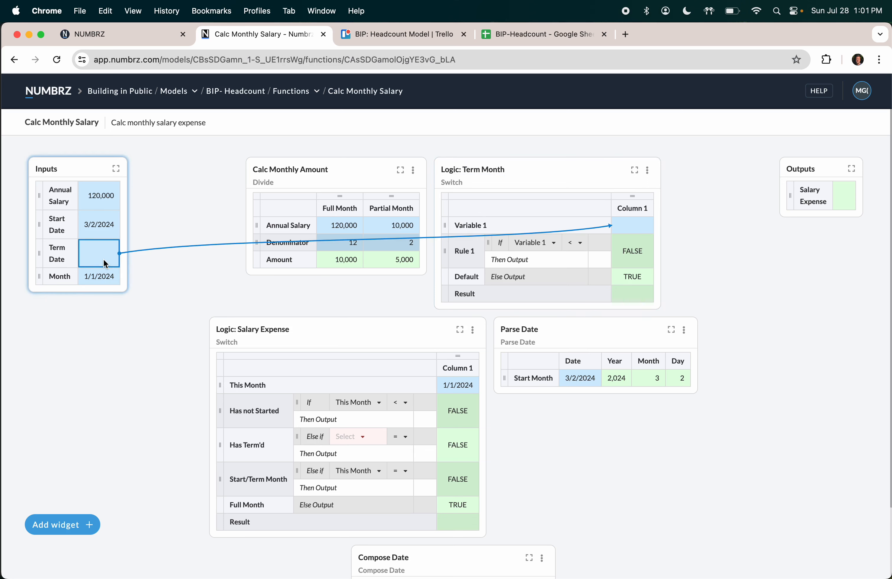
double_click(470, 225)
type("Term D")
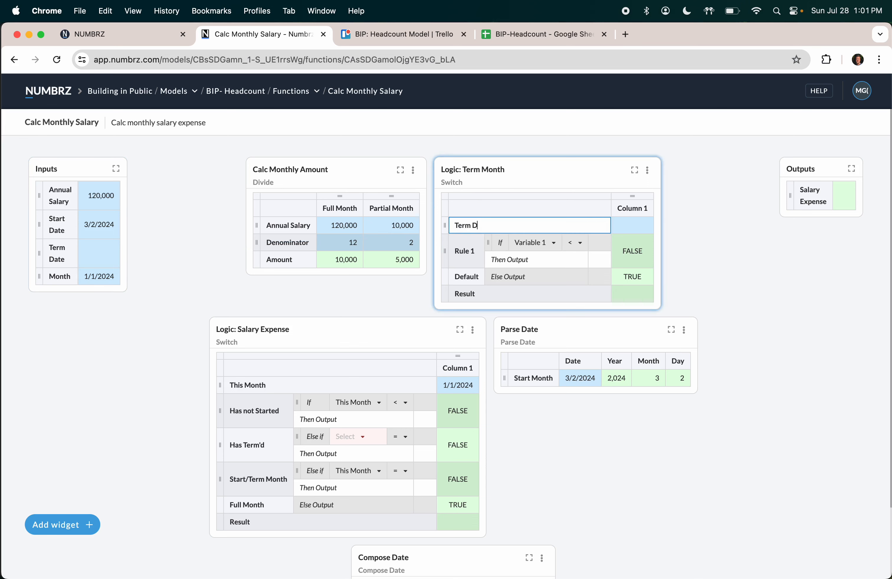
type("ate")
key("Return")
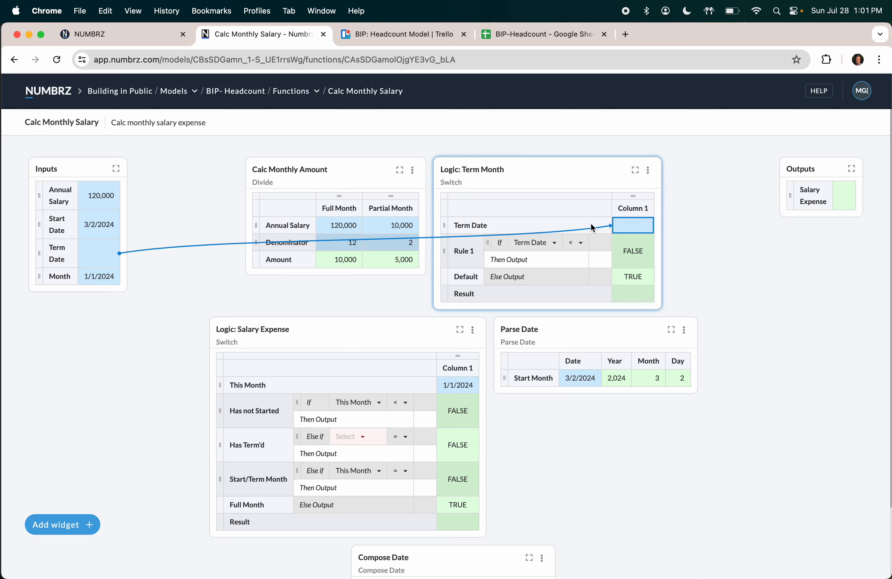
left_click(577, 245)
left_click(577, 259)
left_click(601, 259)
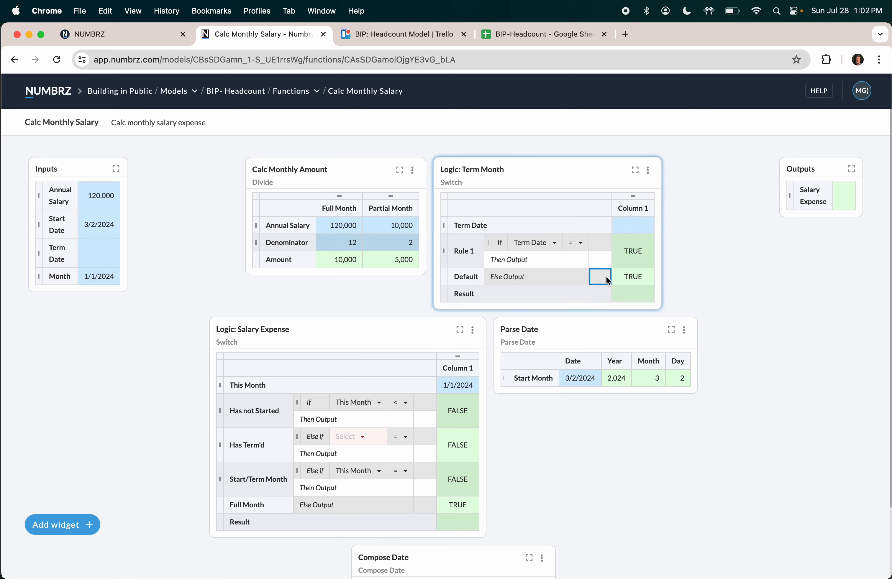
left_click(109, 252)
left_click_drag(110, 252, 607, 281)
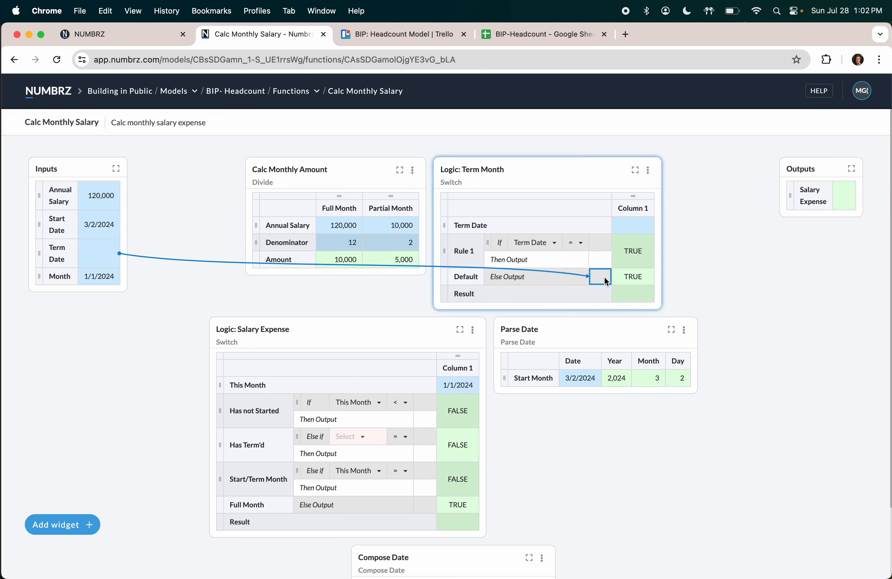
left_click(600, 259)
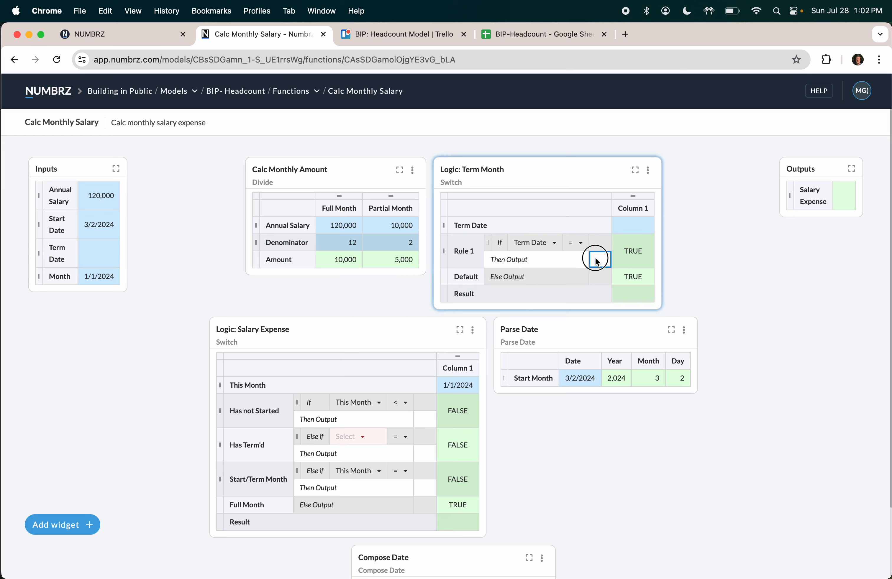
left_click(98, 277)
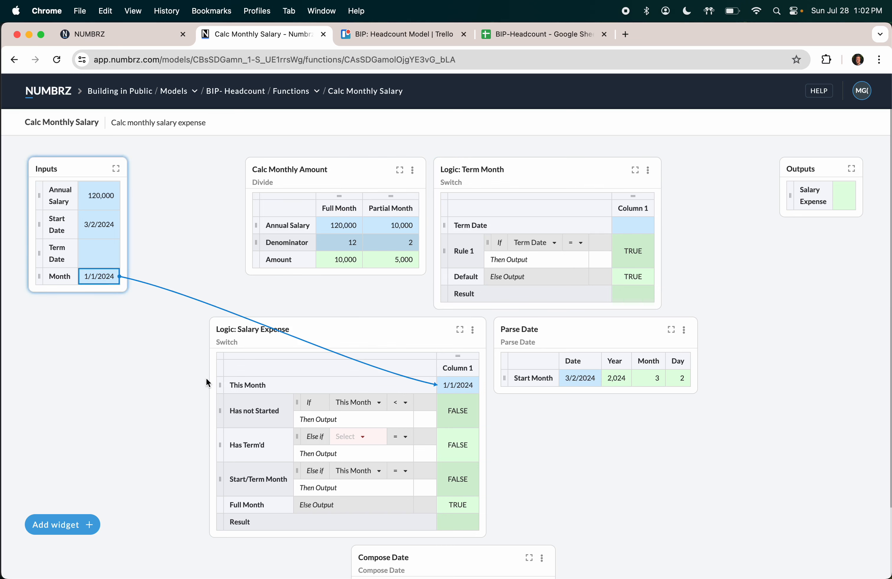
scroll(207, 381, "down", 3)
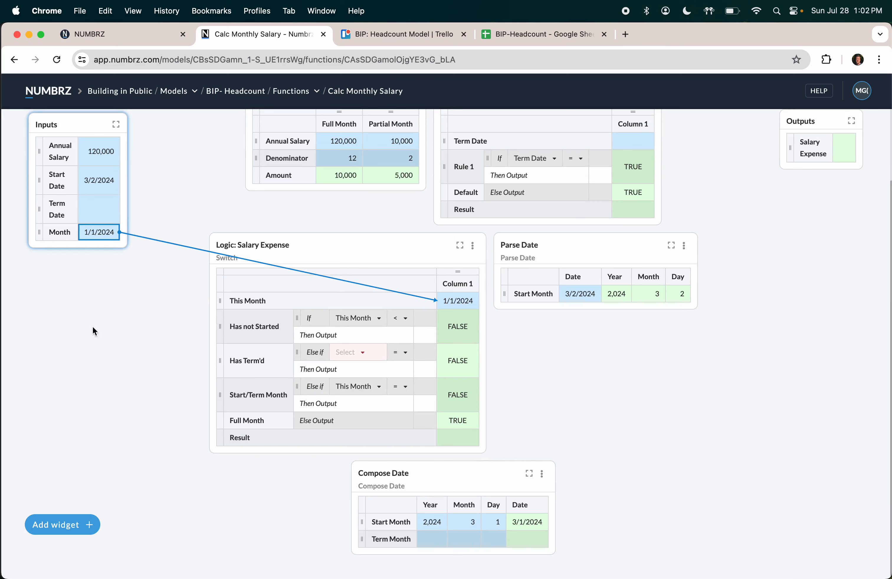
Step: Add a This Month row to Parse Date fed by the Month input 1/1/2024
left_click(490, 293)
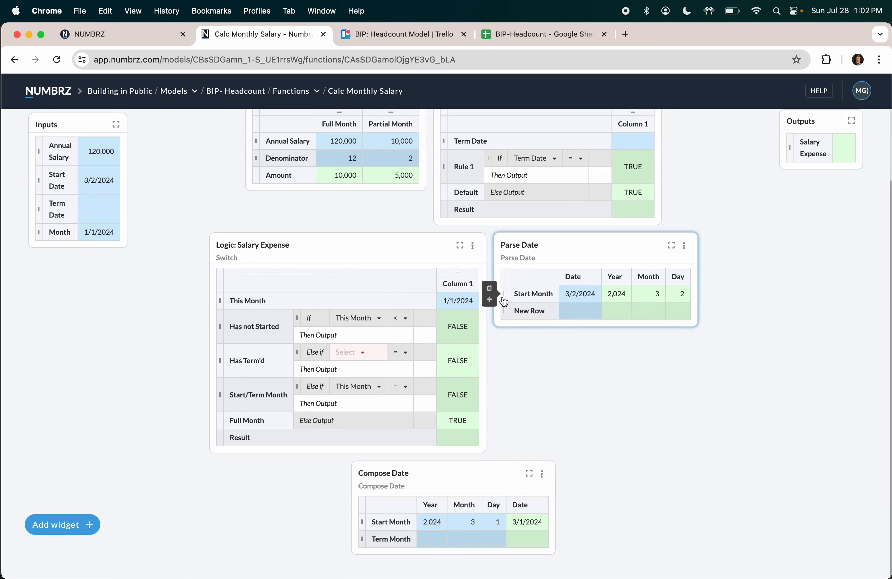
type("This Month")
key("Tab")
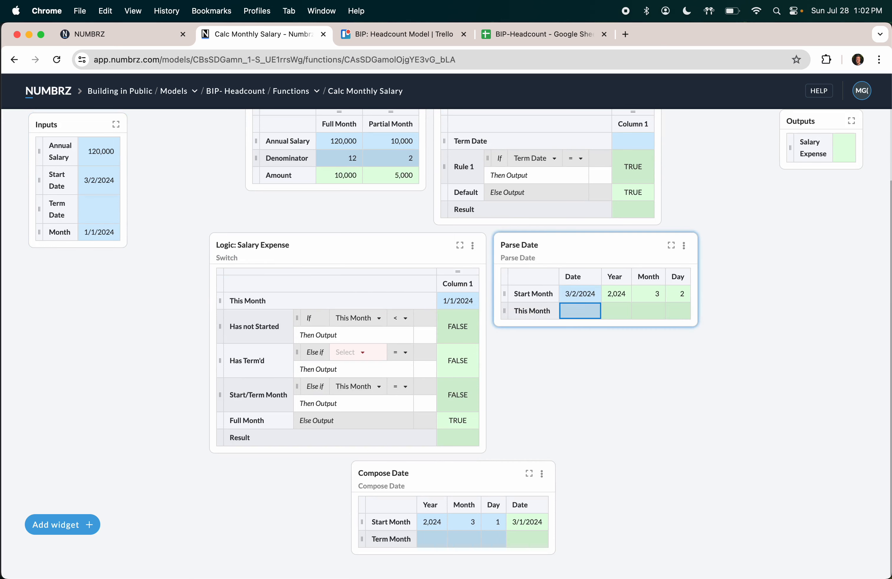
left_click(100, 232)
left_click_drag(101, 233, 581, 324)
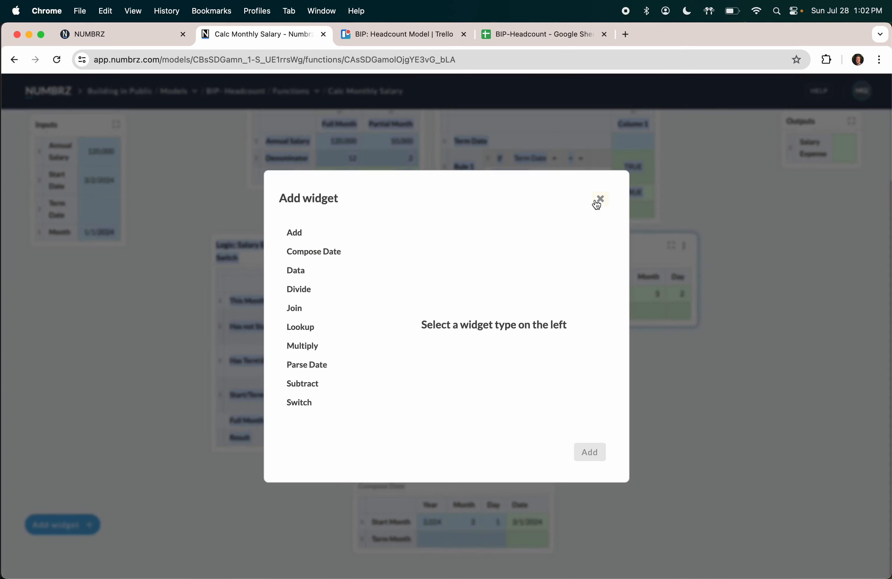
left_click(597, 200)
left_click(99, 232)
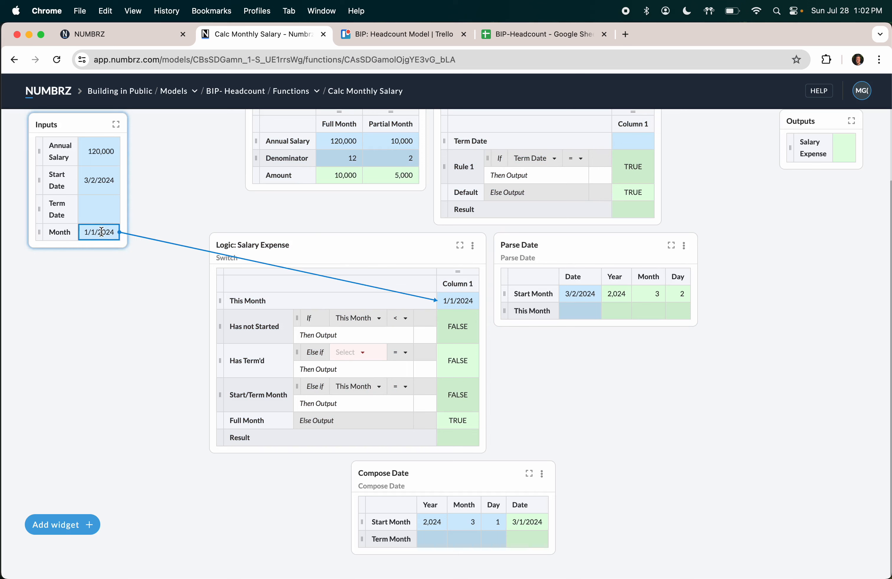
left_click_drag(99, 232, 569, 309)
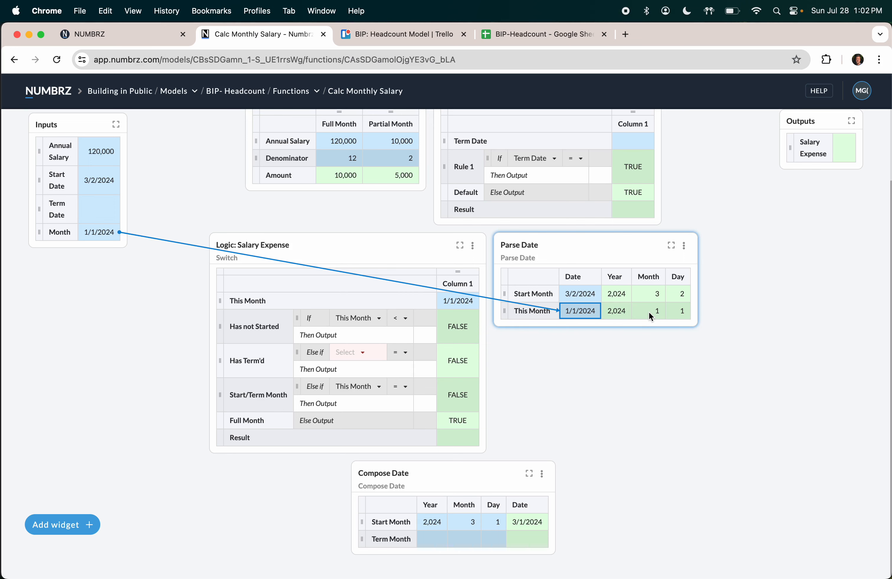
left_click_drag(652, 311, 777, 259)
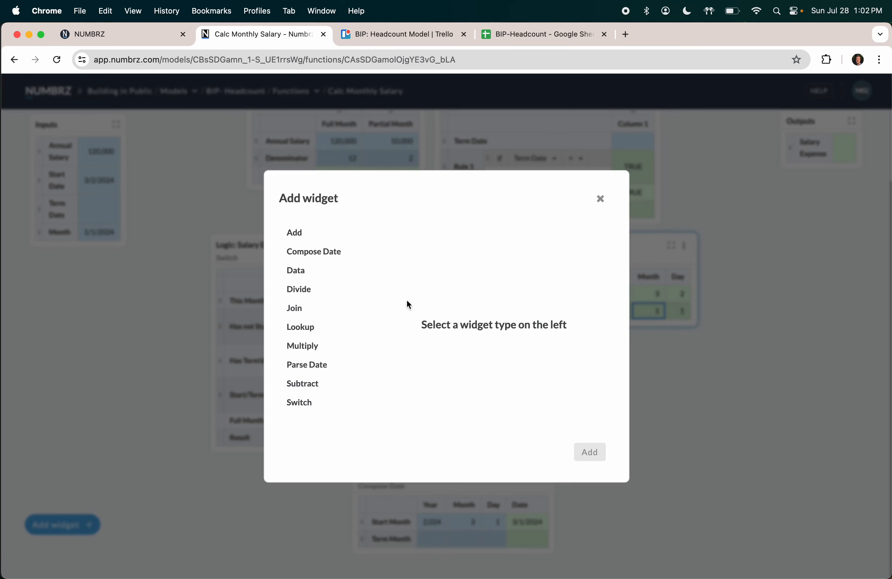
Step: Add an Add widget from the parsed month and label its rows Month and Add 1
left_click(304, 231)
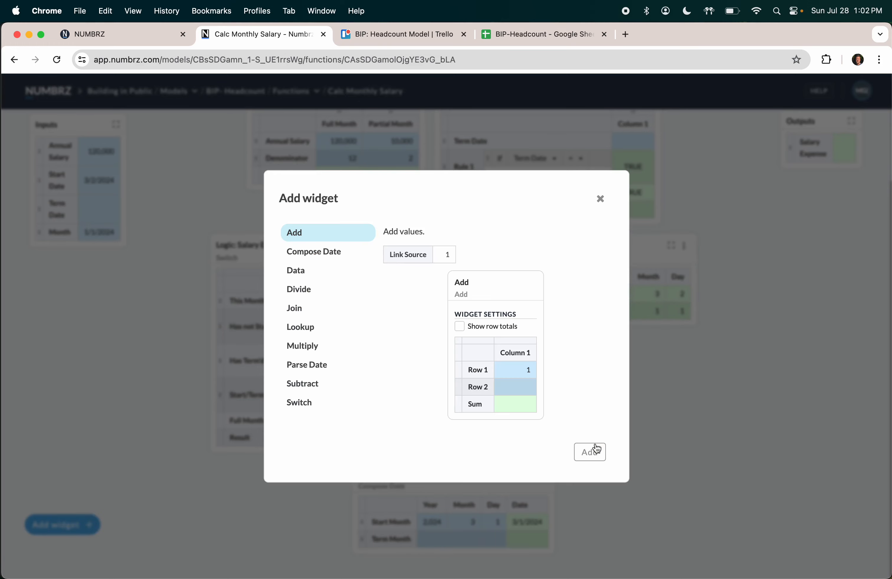
left_click(590, 452)
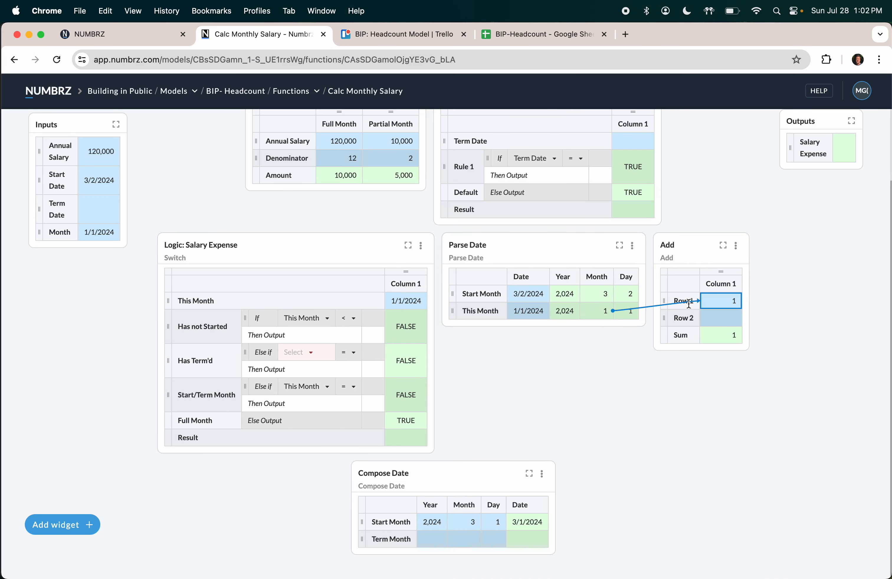
double_click(689, 301)
type("This Mont")
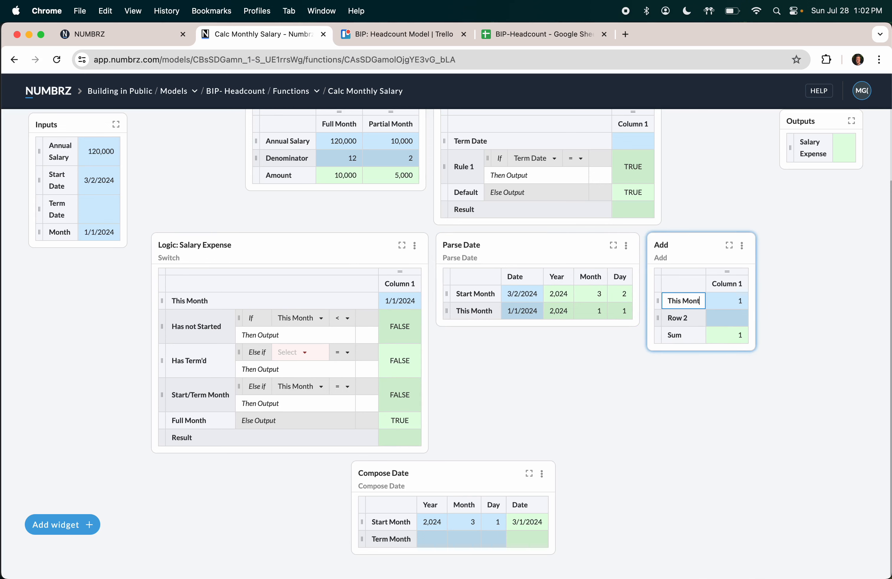
key("BackSpace")
key("BackSpace")
key("BackSpace")
key("BackSpace")
type("Month")
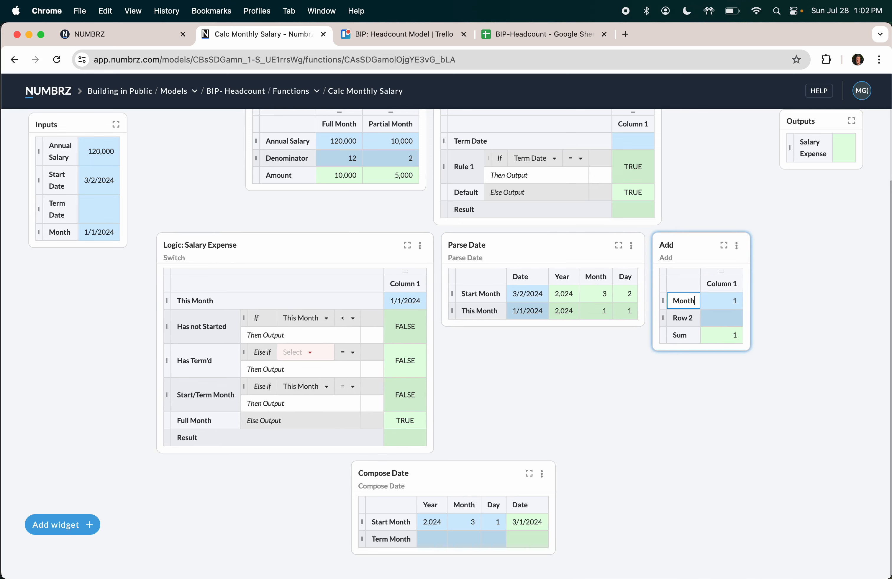
double_click(686, 318)
type("A")
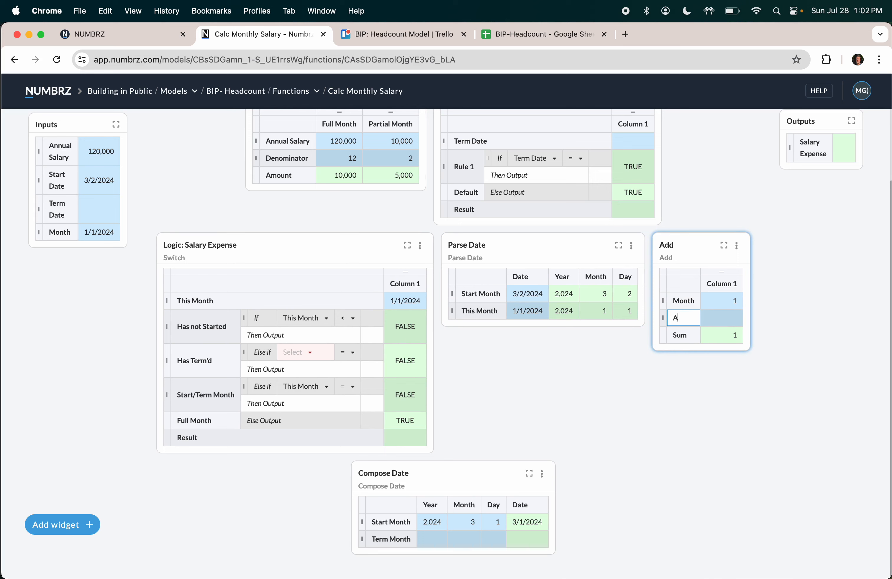
type("dd 1")
key("Tab")
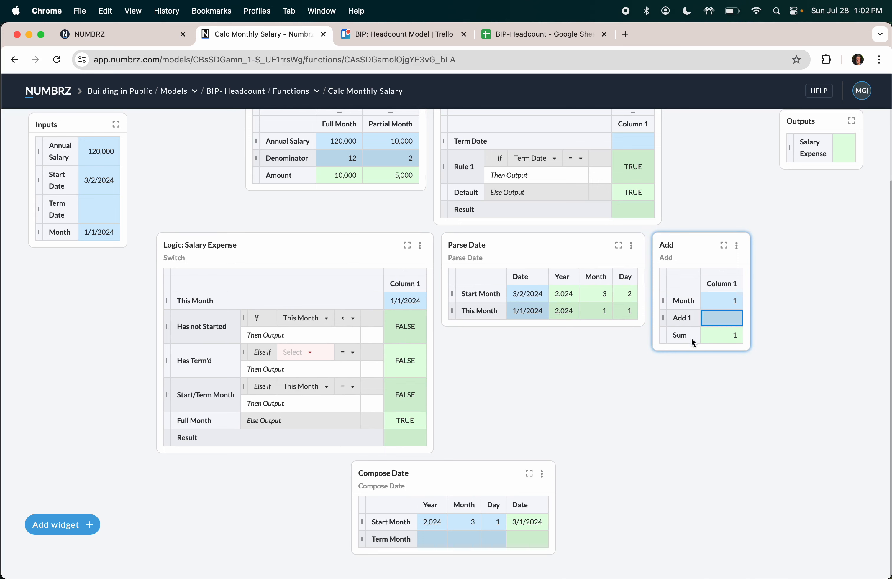
Step: Rename the Add widget's value column header to This Month
double_click(719, 283)
type("This M")
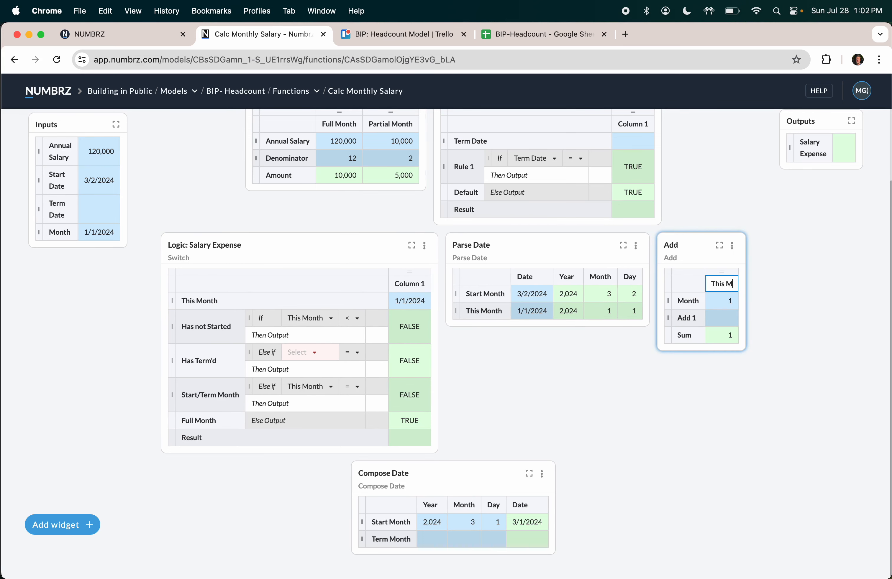
type("onthNext M")
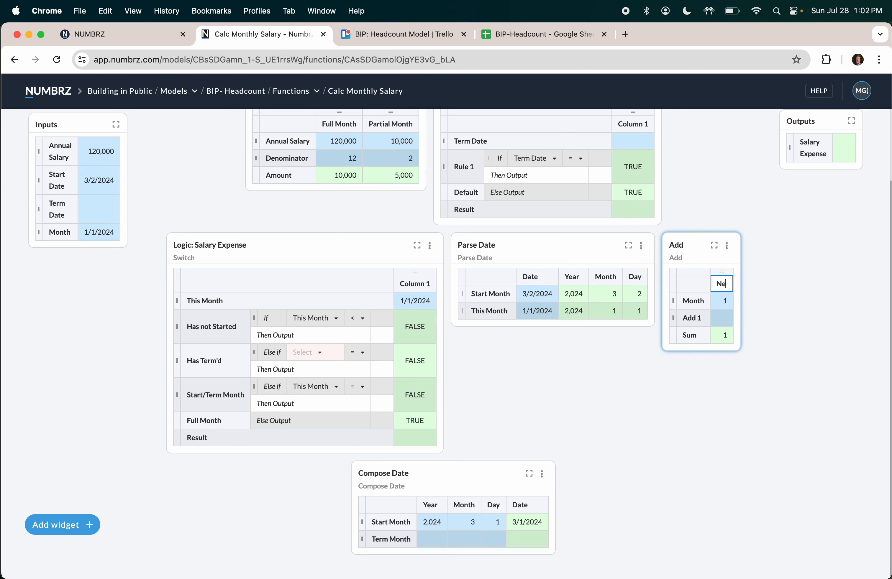
key("BackSpace")
key("BackSpace")
key("BackSpace")
key("BackSpace")
key("BackSpace")
key("BackSpace")
type("This Month")
key("Return")
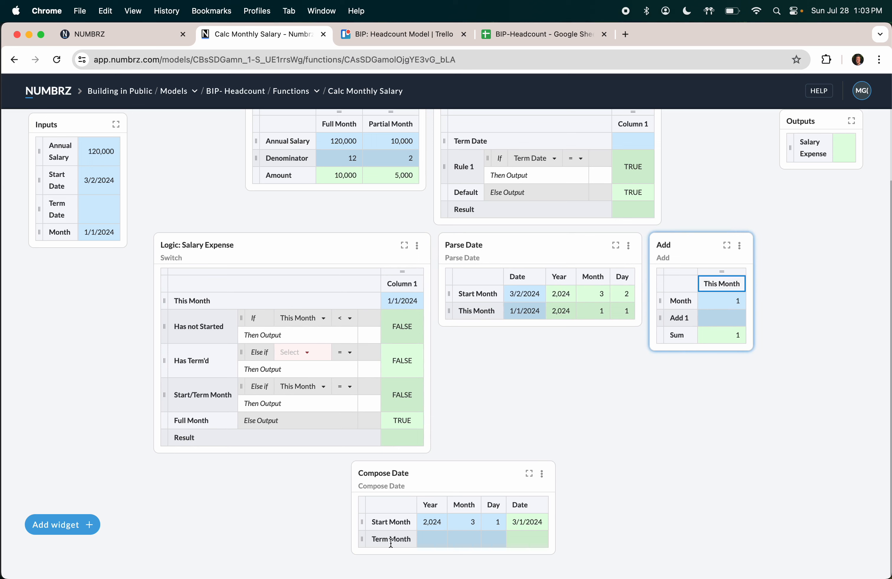
mouse_move(362, 541)
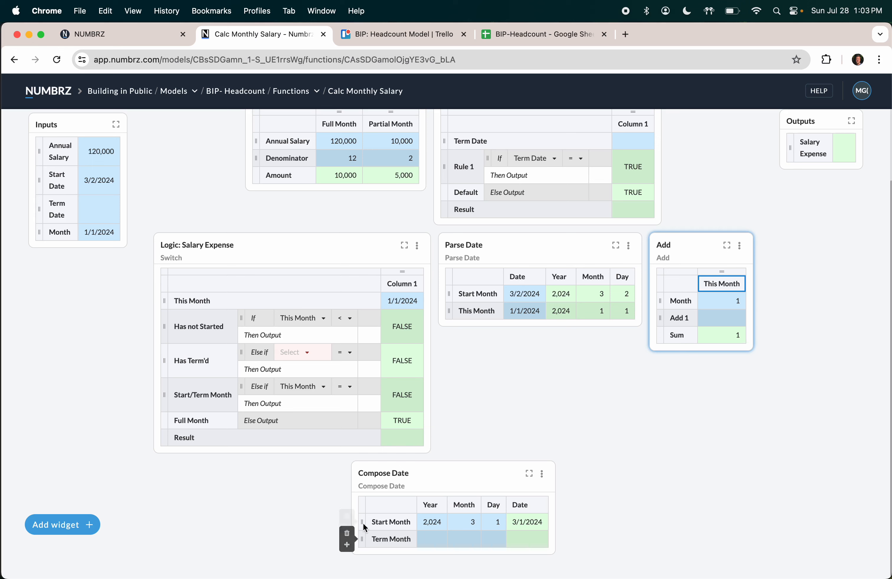
Step: Add a Next Month row to Compose Date with day 1 and this month's parsed year
left_click(346, 544)
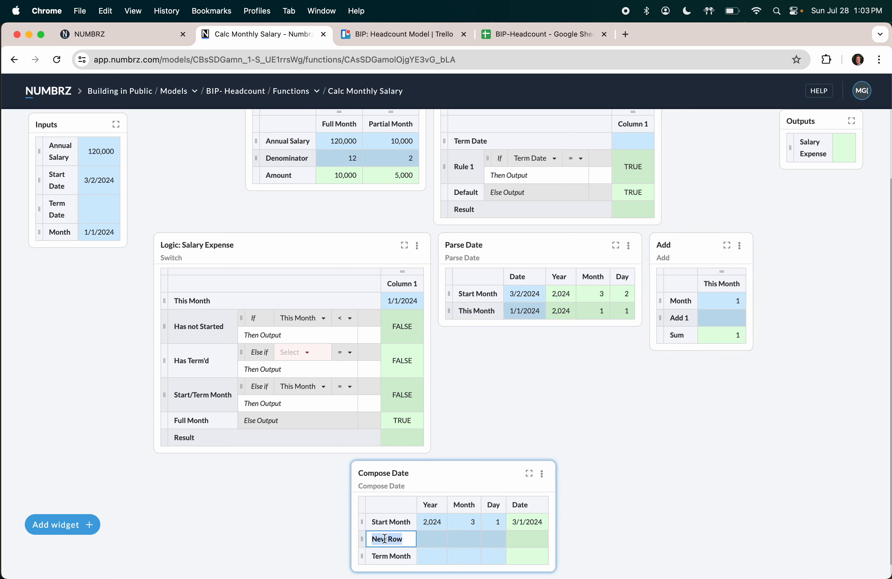
type("Next Month")
key("Tab")
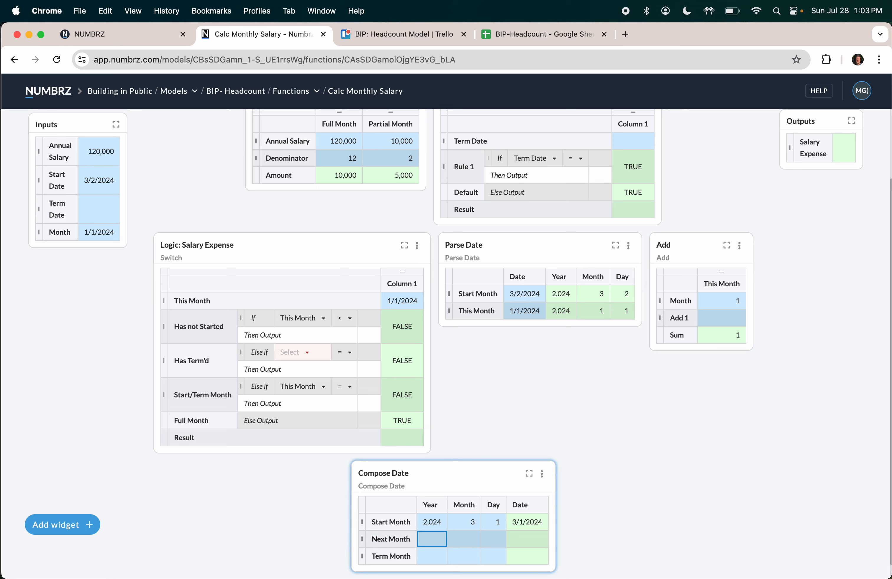
left_click(496, 542)
type("1")
key("Tab")
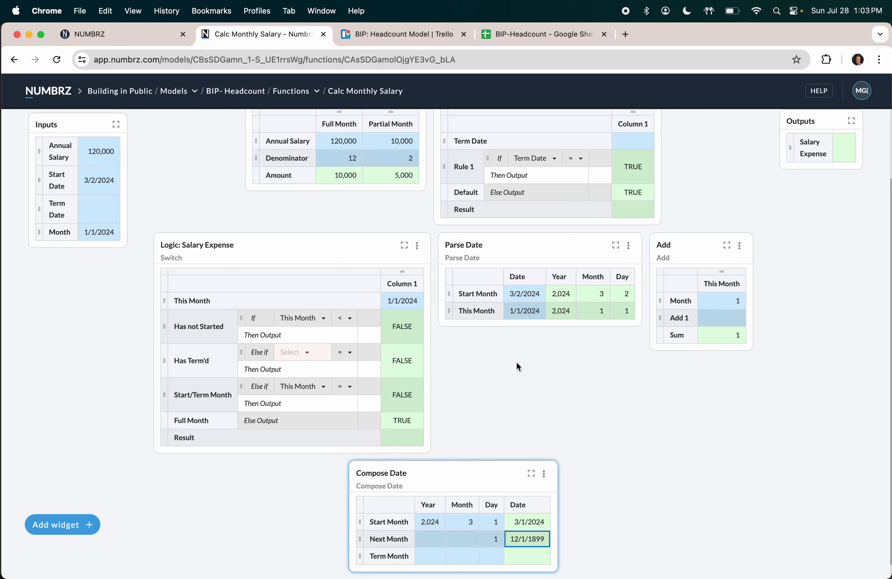
left_click(555, 313)
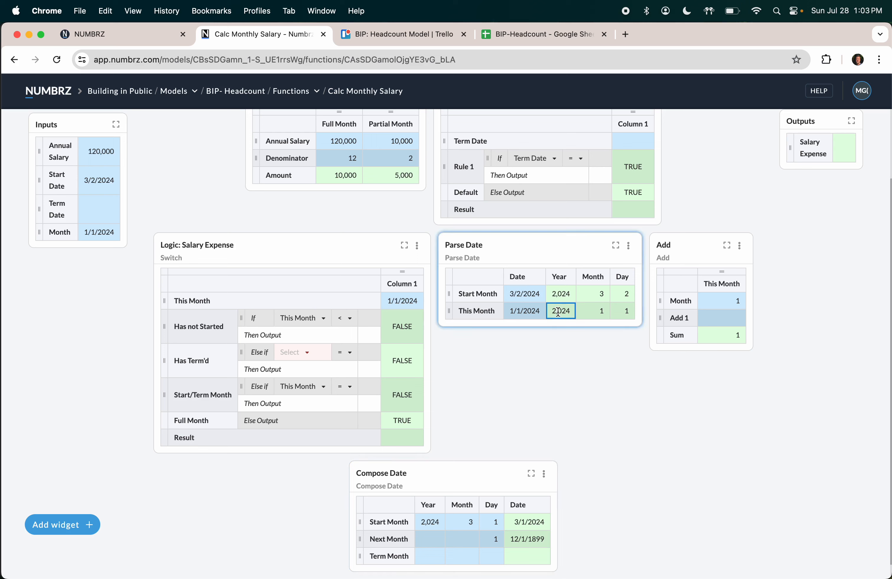
left_click_drag(558, 313, 440, 542)
Step: Set Add 1 to 1 and feed the Sum into Next Month's month, giving 2/1/2024
left_click(727, 321)
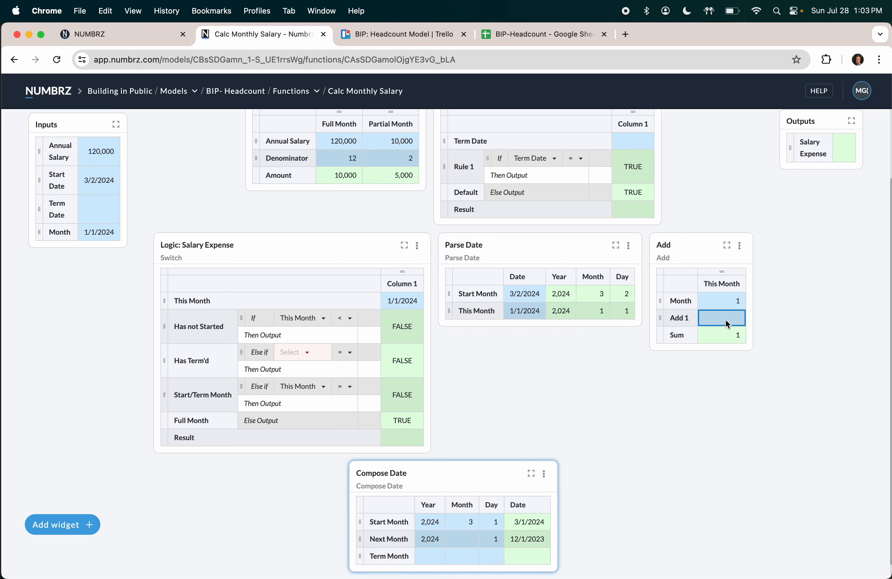
type("1")
key("Return")
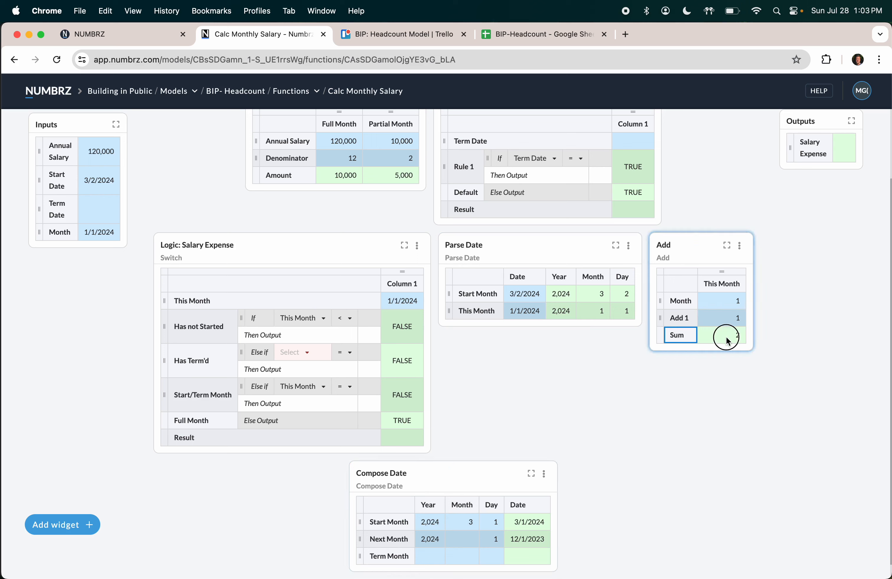
left_click_drag(728, 341, 469, 546)
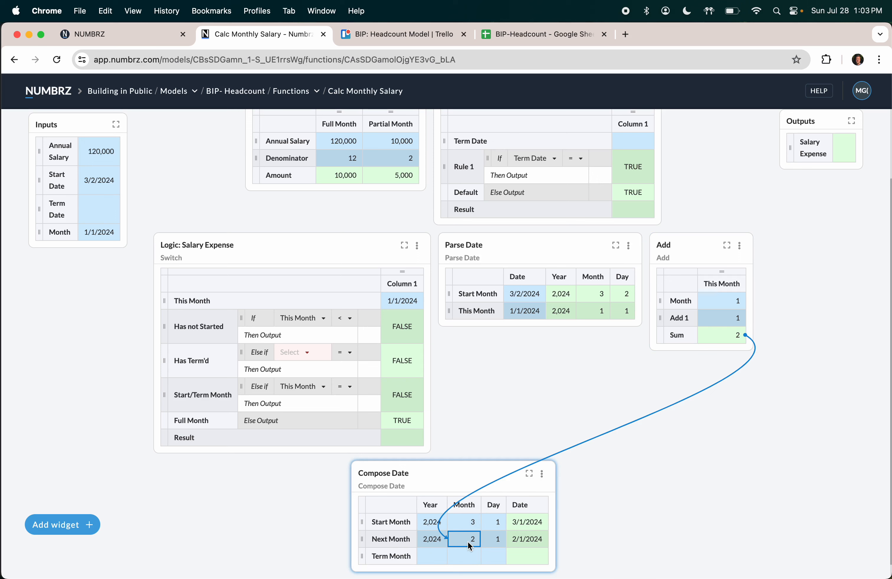
left_click(95, 233)
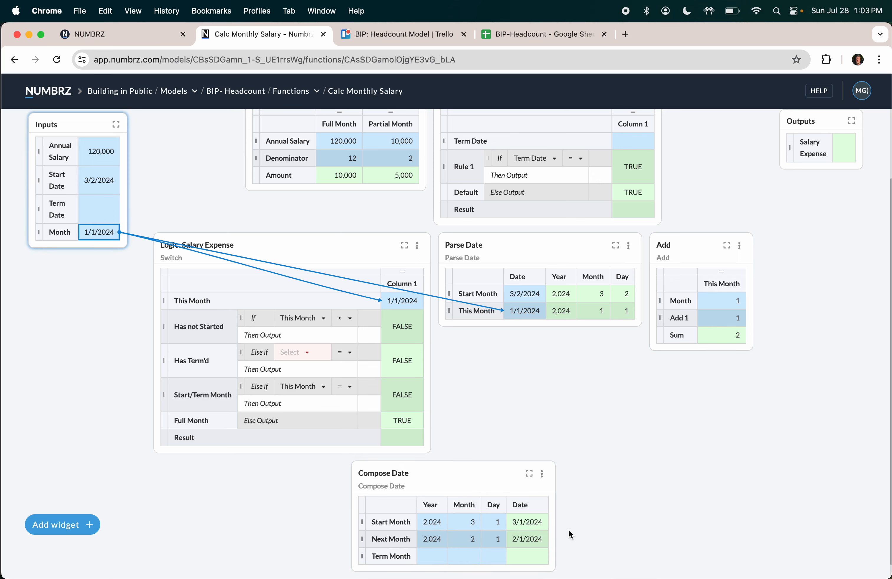
left_click(525, 542)
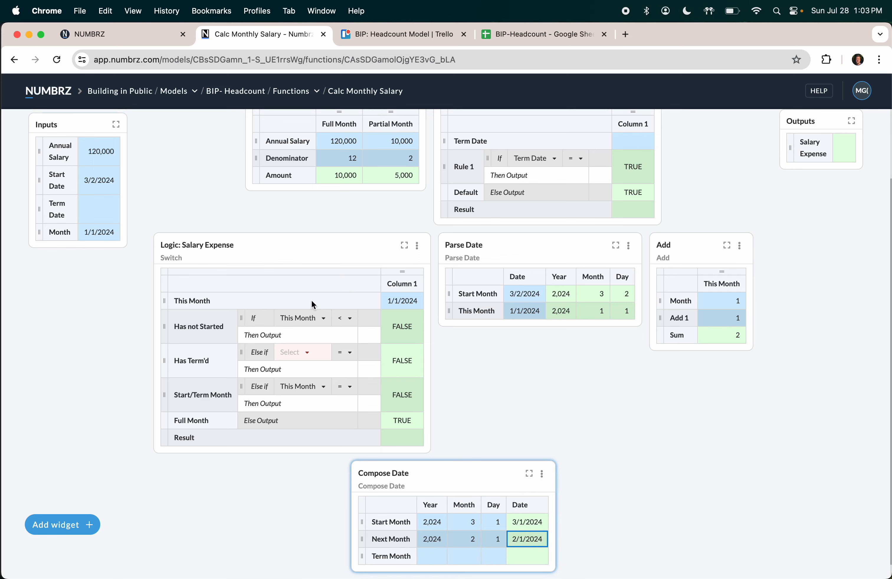
Step: Link Compose Date's Next Month date into Term Month Rule 1's Then Output, giving 2/1/2024
scroll(462, 241, "up", 2)
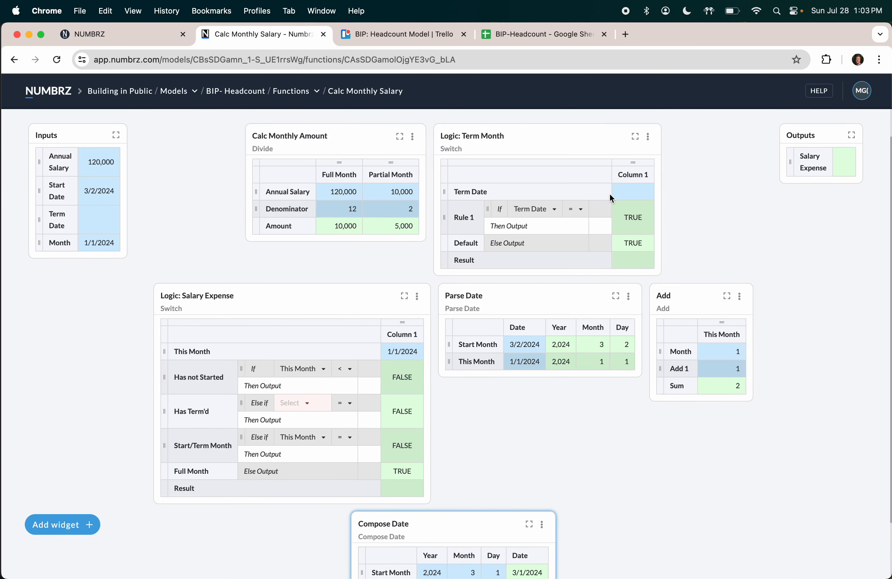
scroll(610, 196, "down", 1)
left_click(634, 165)
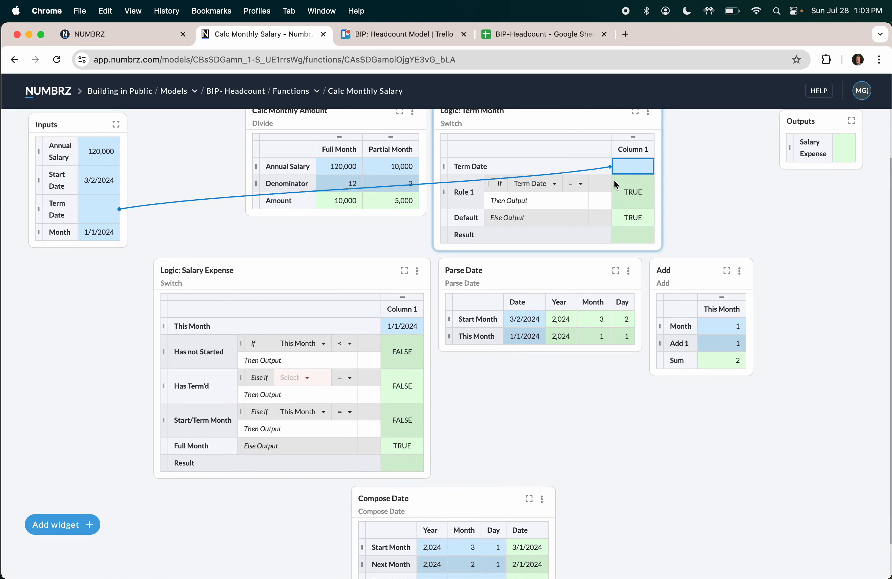
left_click(600, 200)
scroll(597, 301, "down", 1)
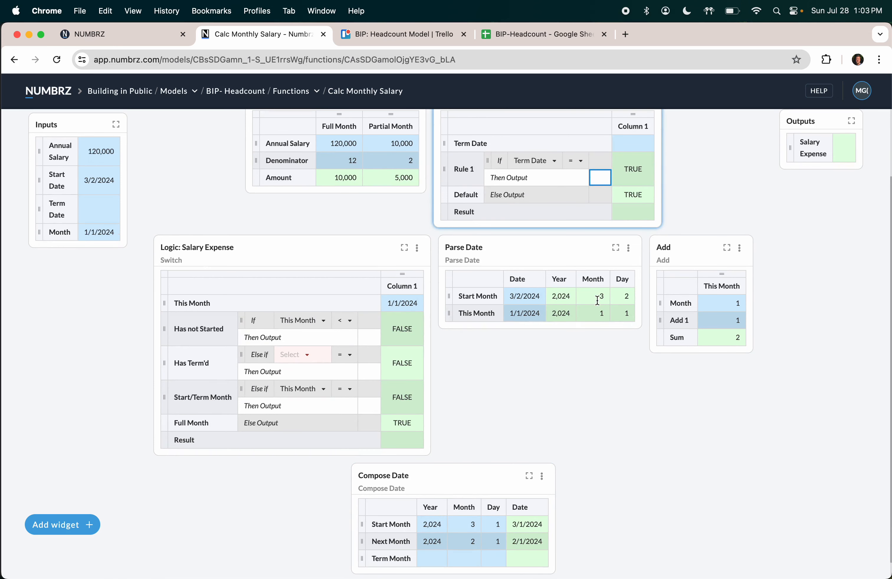
left_click_drag(531, 541, 600, 177)
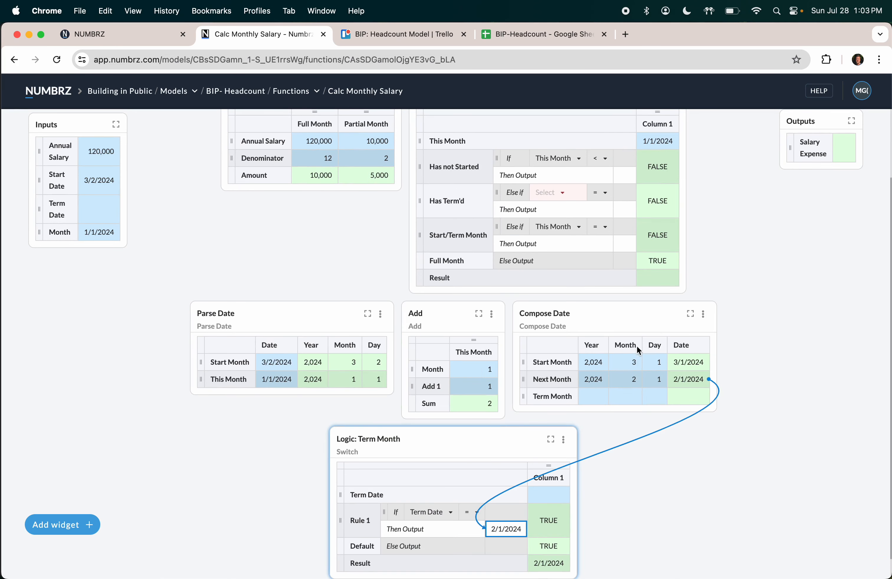
Step: Verify the Term Date links, the rule's condition value and the linked output date
scroll(630, 420, "down", 1)
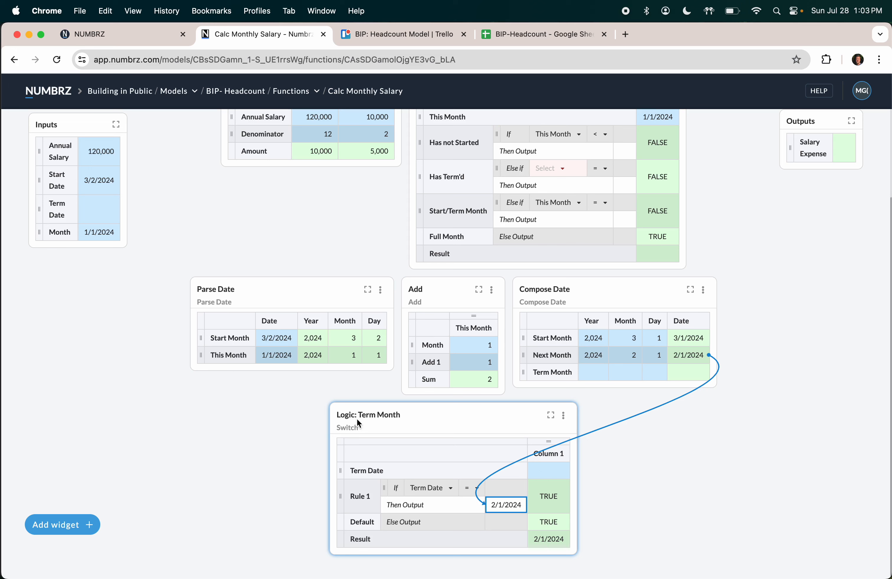
left_click(539, 473)
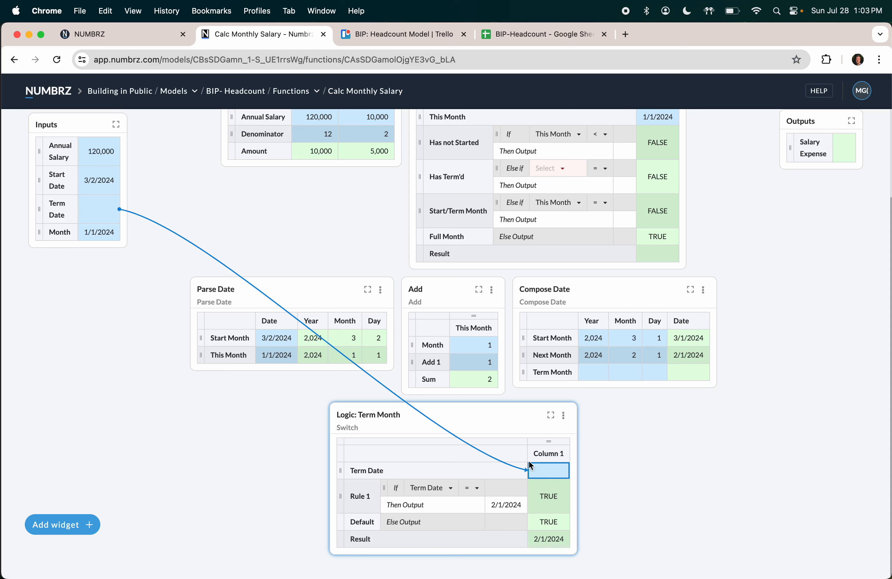
left_click(104, 222)
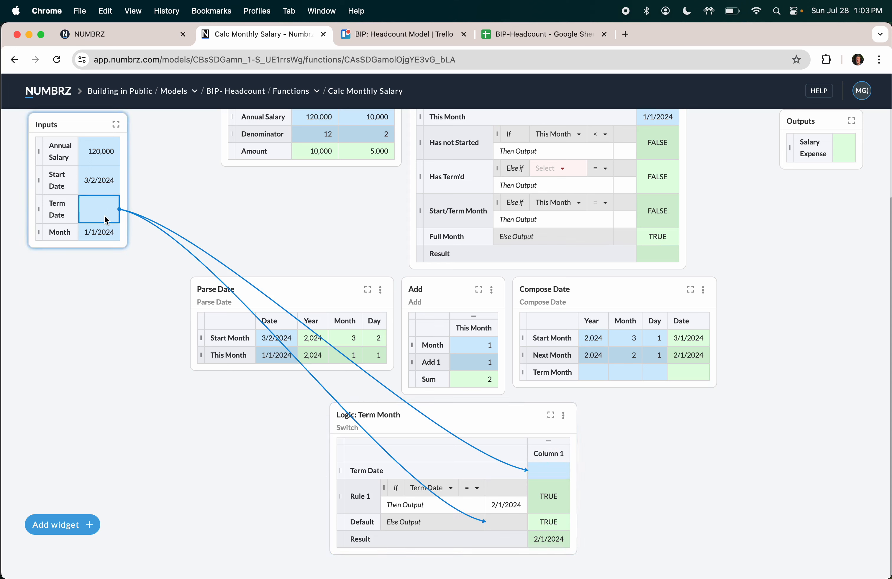
left_click(515, 496)
left_click(509, 504)
Step: Rename the switch's Result row to 'Term Month-Determined', correcting its spelling
left_click(554, 540)
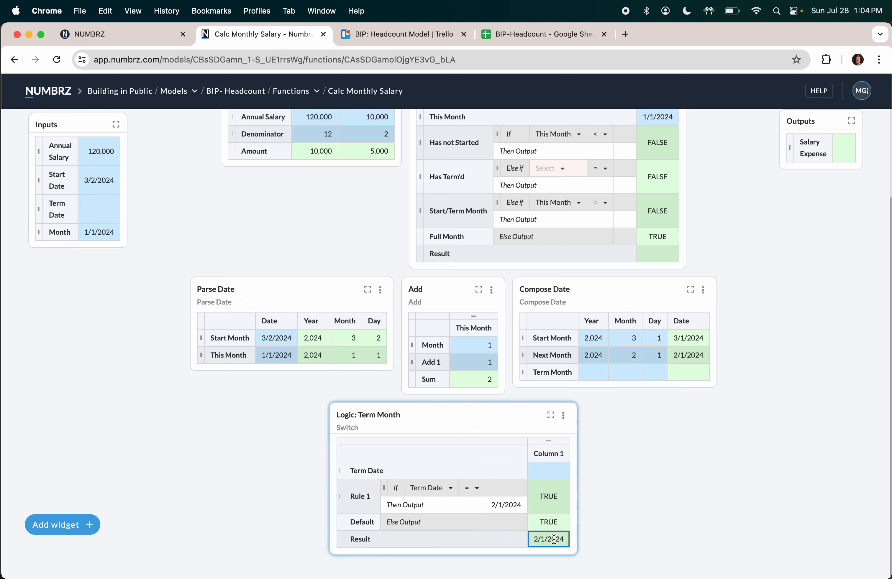
double_click(360, 539)
type("Term")
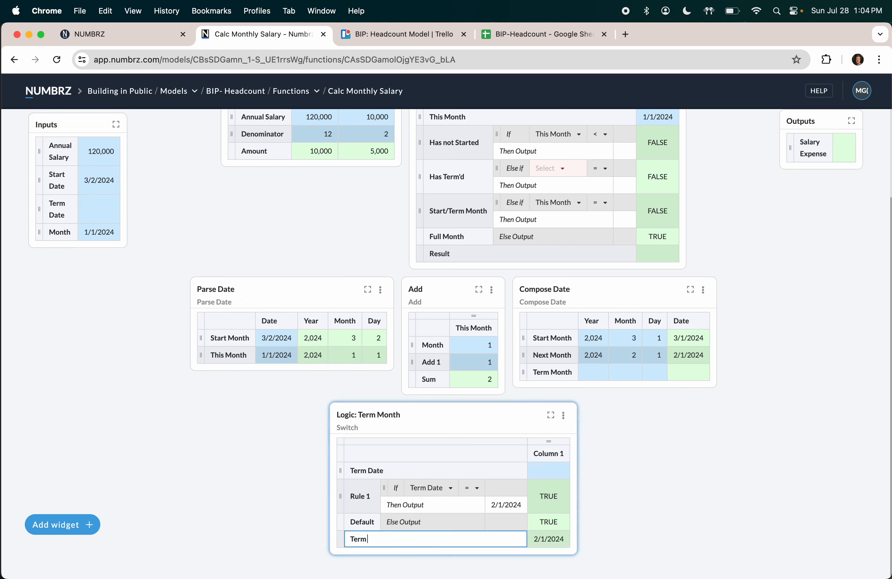
type(" Month-Determiend")
key("Return")
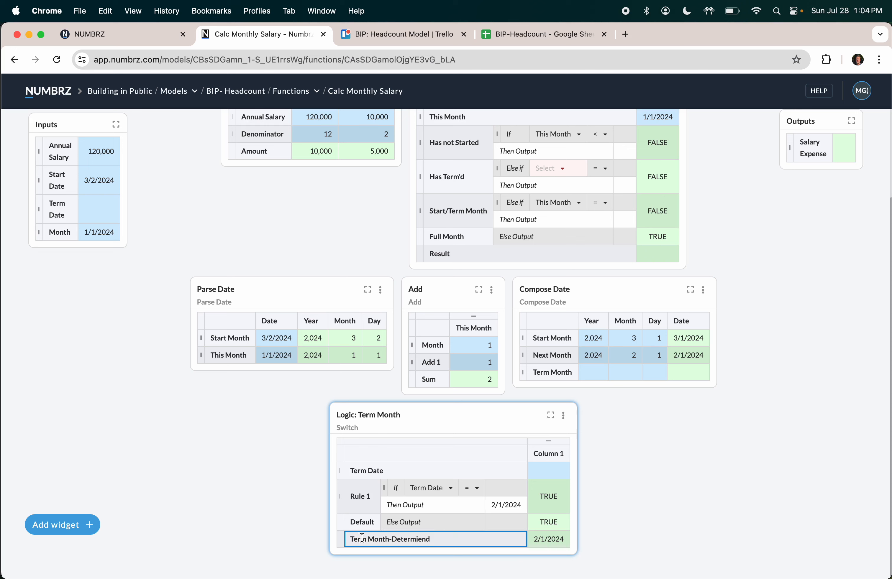
double_click(427, 540)
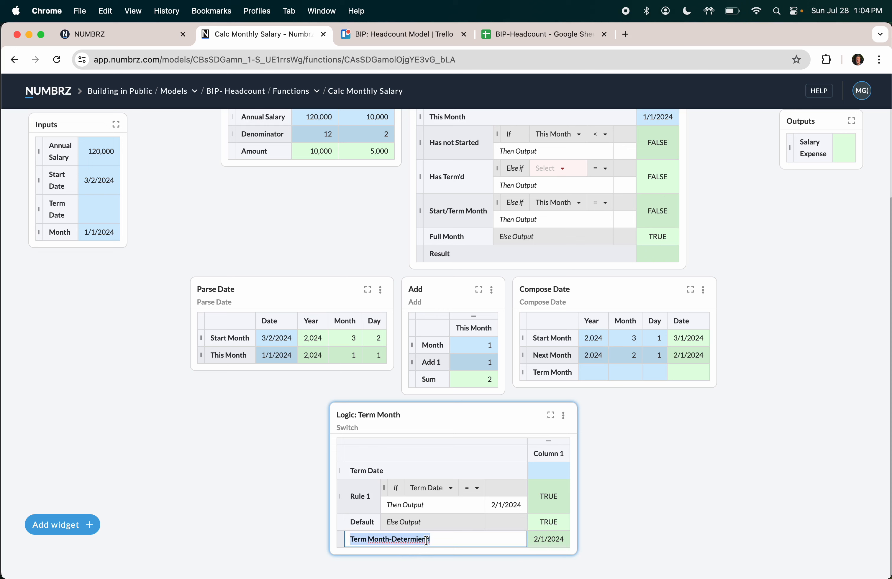
key("Right")
key("BackSpace")
key("BackSpace")
key("BackSpace")
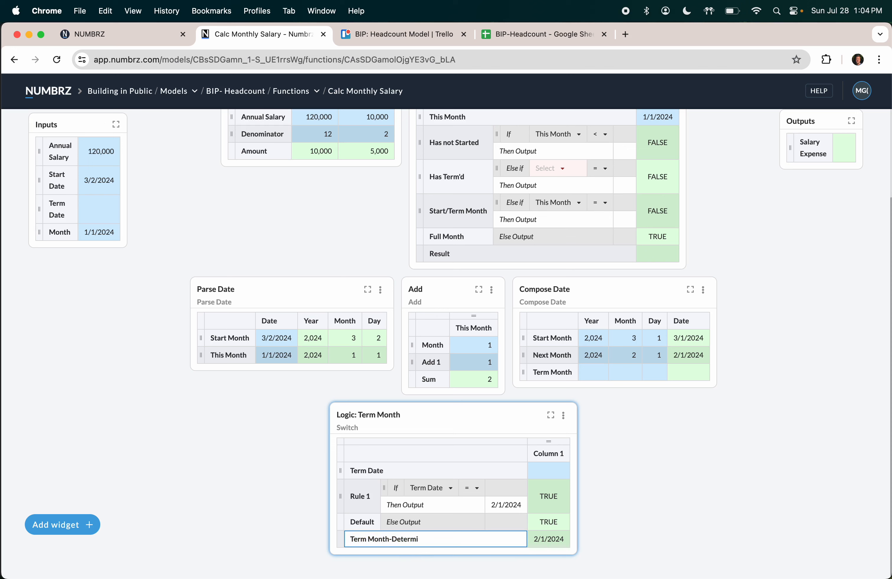
type("ned")
key("Return")
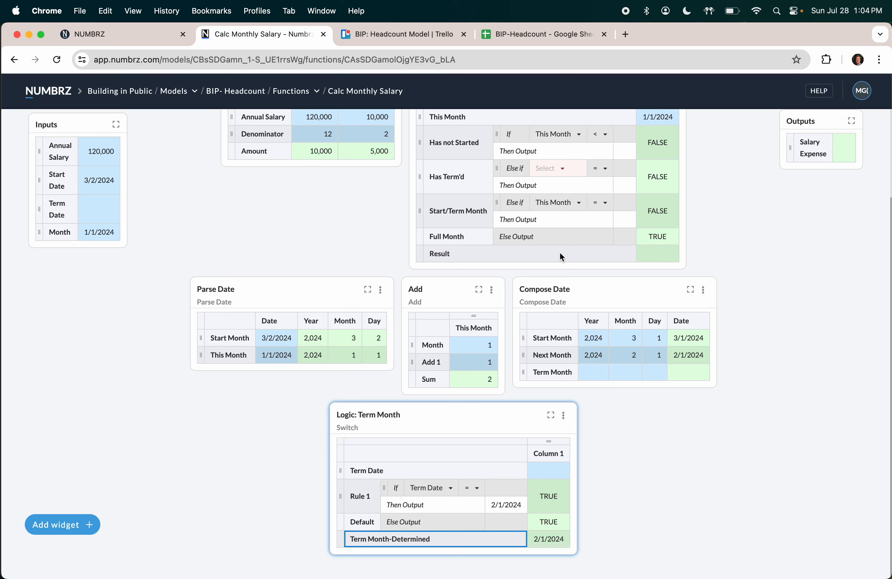
Step: Delete the Term Month row from Compose Date and add a blank row
left_click(588, 372)
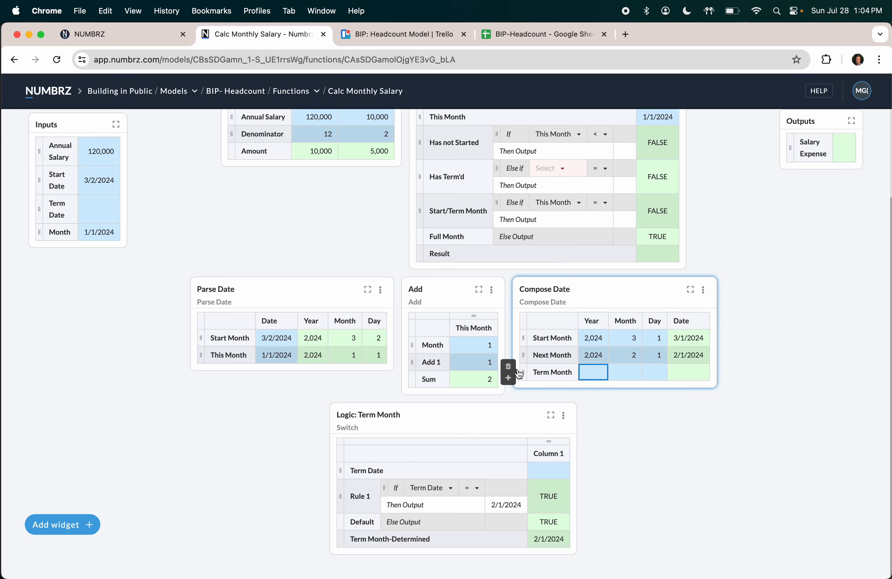
left_click(509, 367)
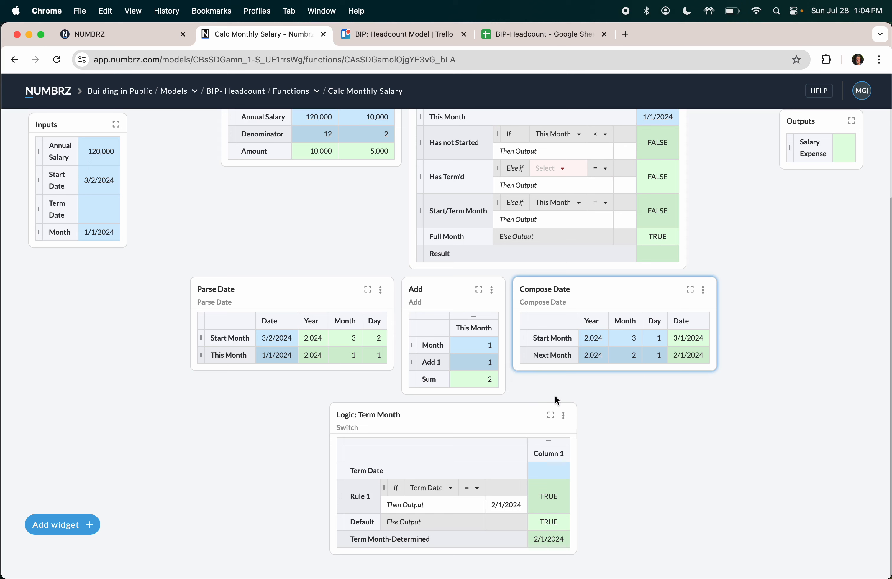
left_click(510, 360)
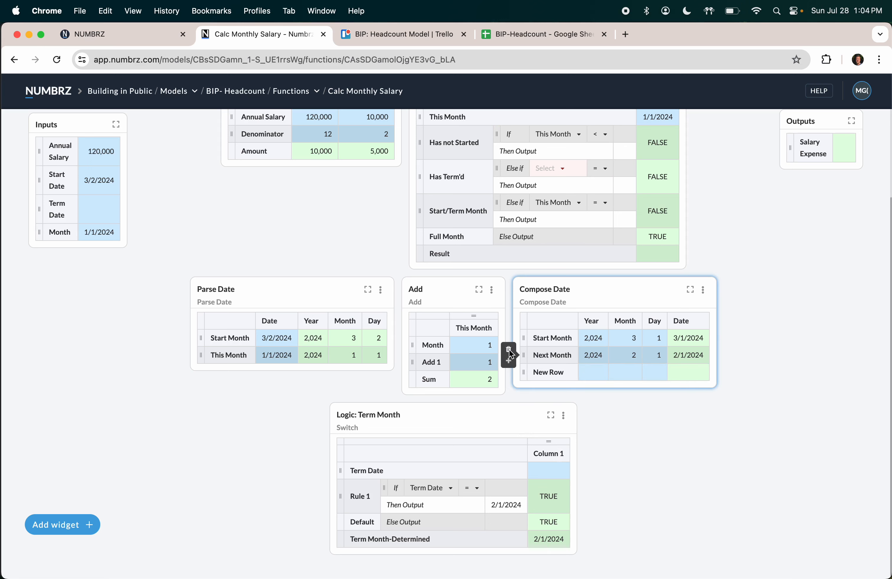
left_click(549, 541)
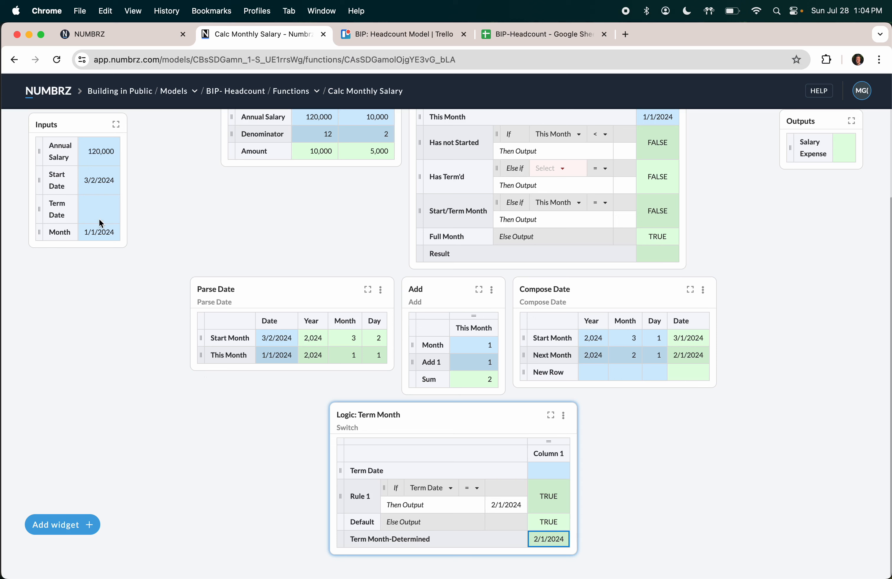
Step: Enter the test Term Date 5/3/2024 and retitle the switch 'Logic: Term Date'
left_click(102, 206)
type("2")
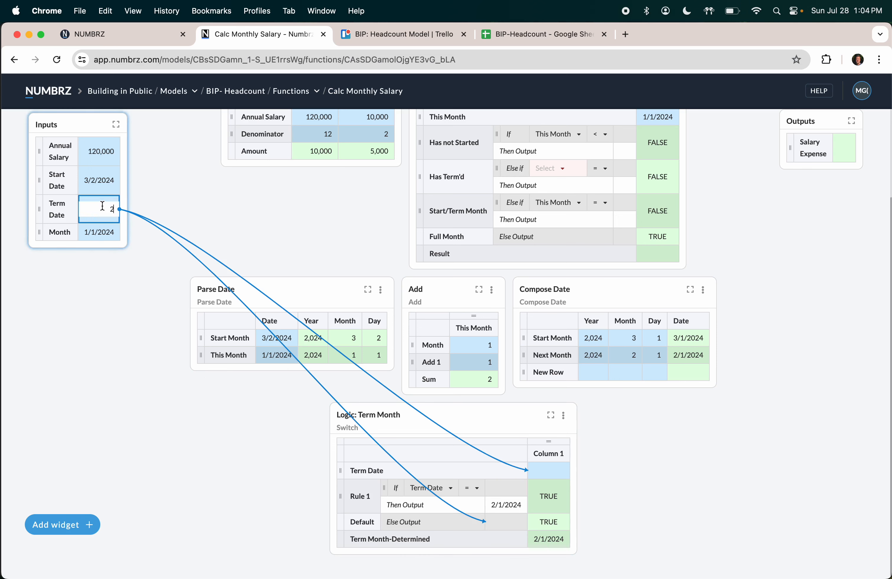
type("/3/2024")
key("Return")
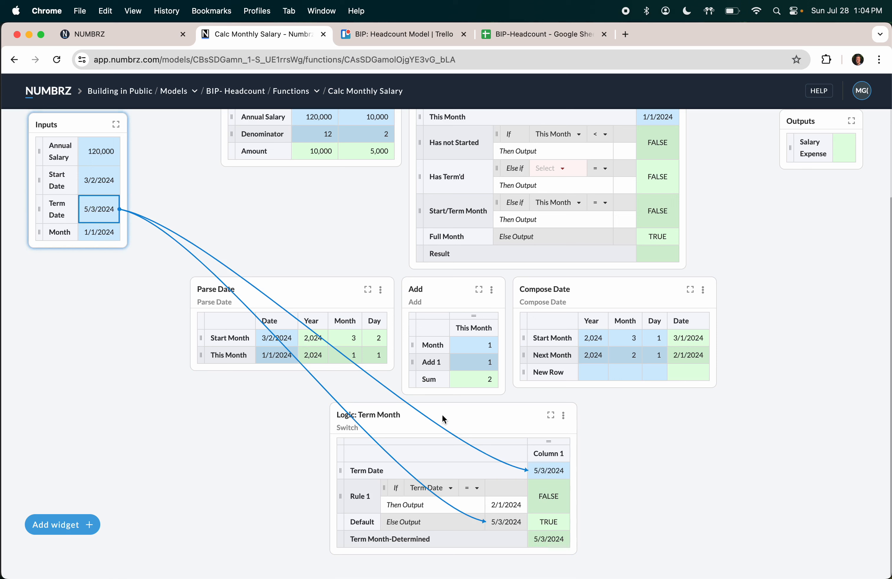
left_click(391, 415)
key("BackSpace")
key("BackSpace")
key("BackSpace")
key("BackSpace")
key("BackSpace")
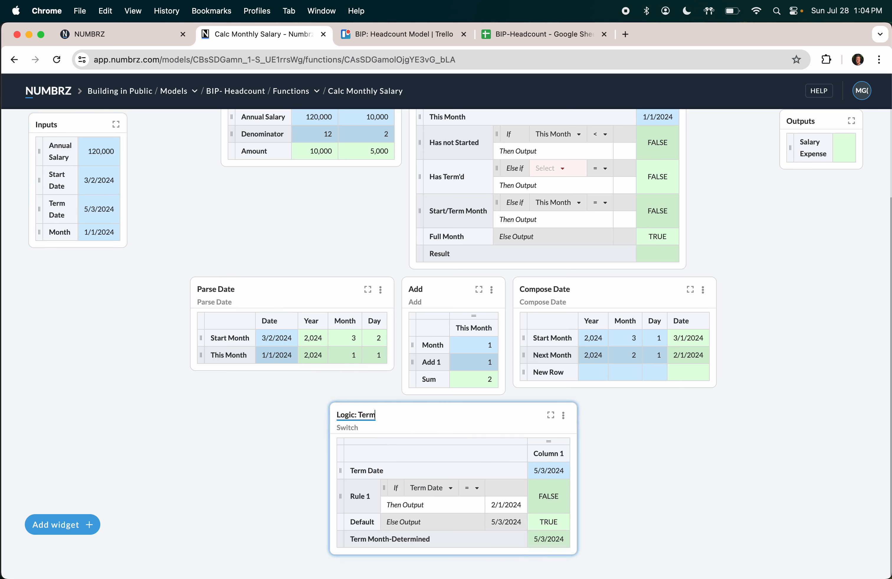
type("Date")
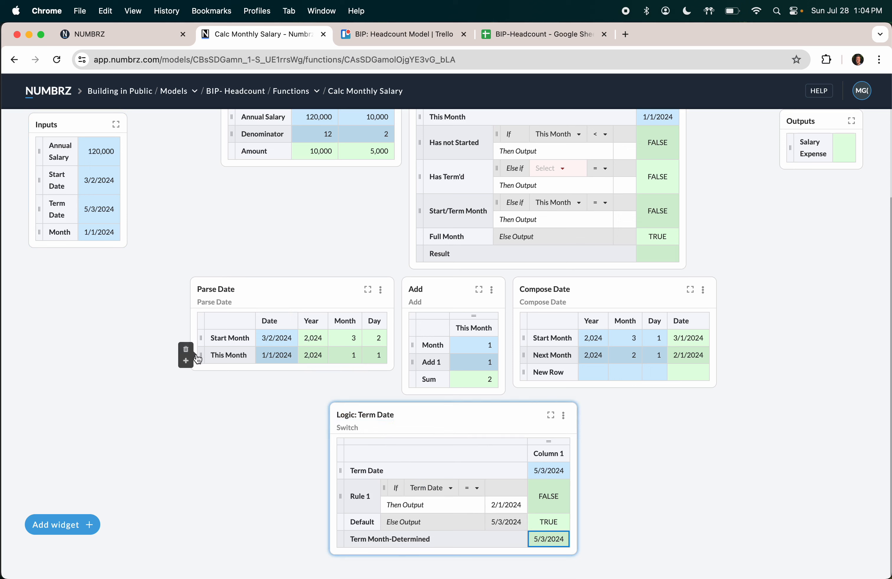
Step: Add a Parse Date row 'Term Date' fed by the Term Month-Determined result
left_click(187, 361)
left_click(223, 372)
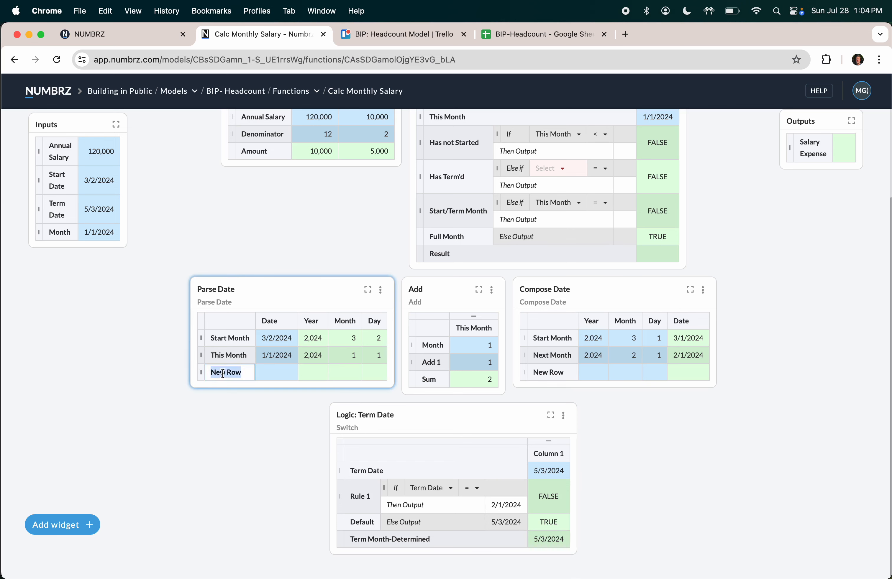
type("Term Date")
key("Tab")
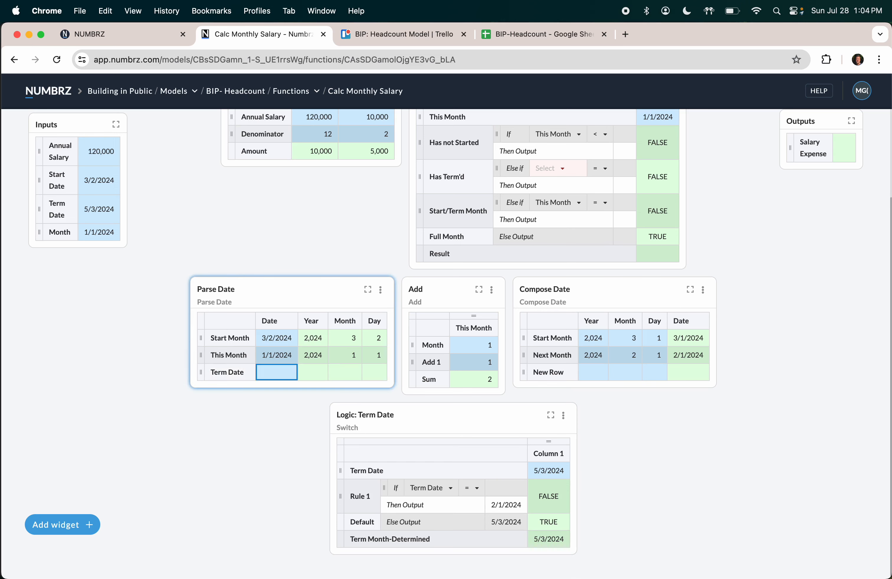
left_click(550, 538)
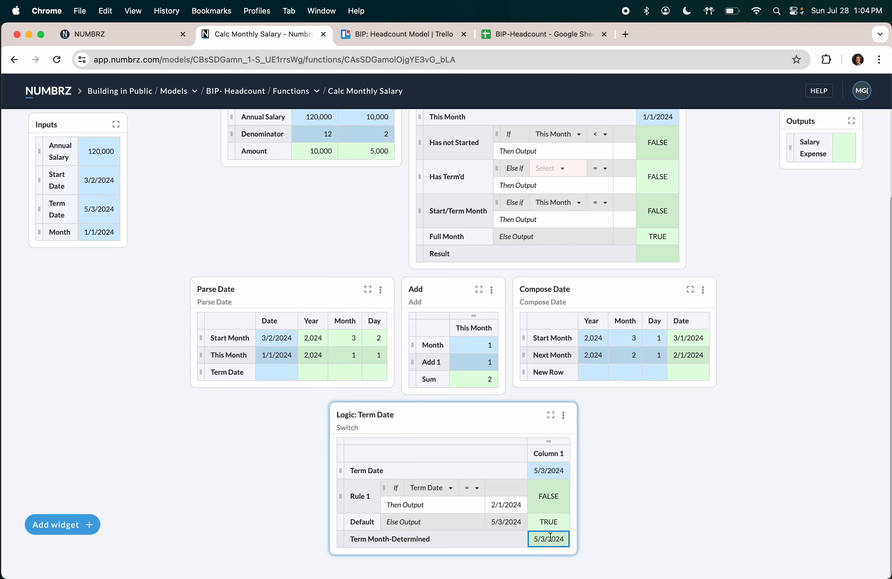
left_click_drag(550, 538, 285, 379)
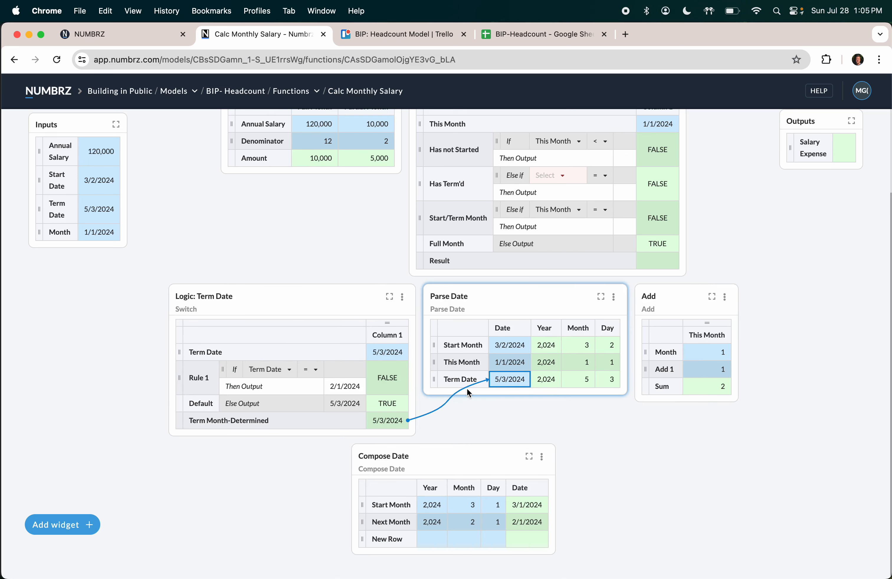
Step: Build a Compose Date 'Term Month' row from parsed year 2,024, month 5 and day 1
left_click(387, 536)
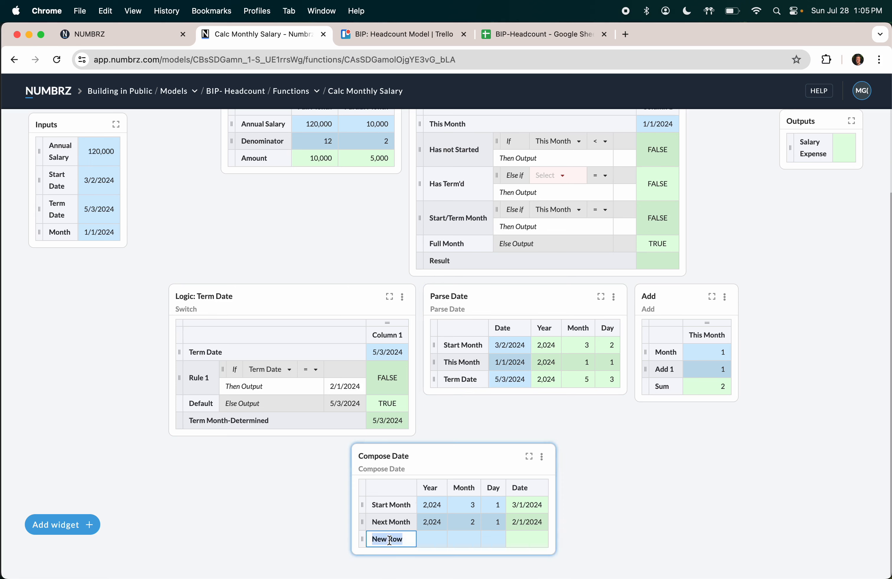
type("Term Month")
key("Tab")
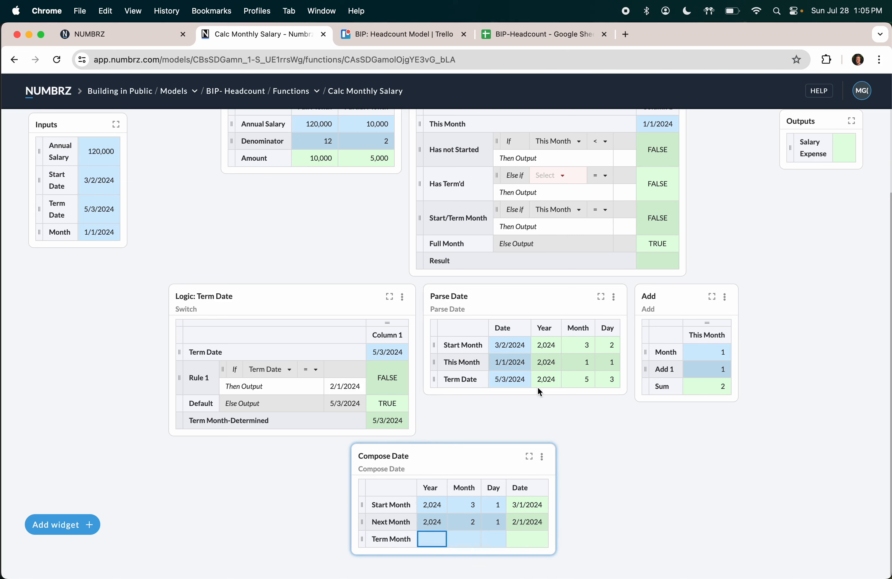
left_click(546, 379)
left_click_drag(546, 379, 440, 538)
left_click(650, 473)
left_click(597, 429)
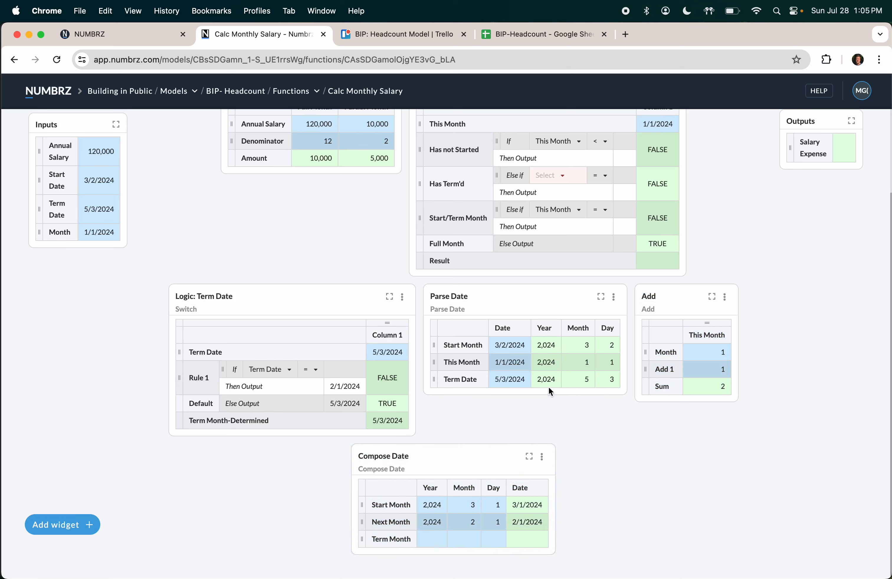
left_click(546, 379)
left_click_drag(546, 380, 432, 538)
left_click(579, 379)
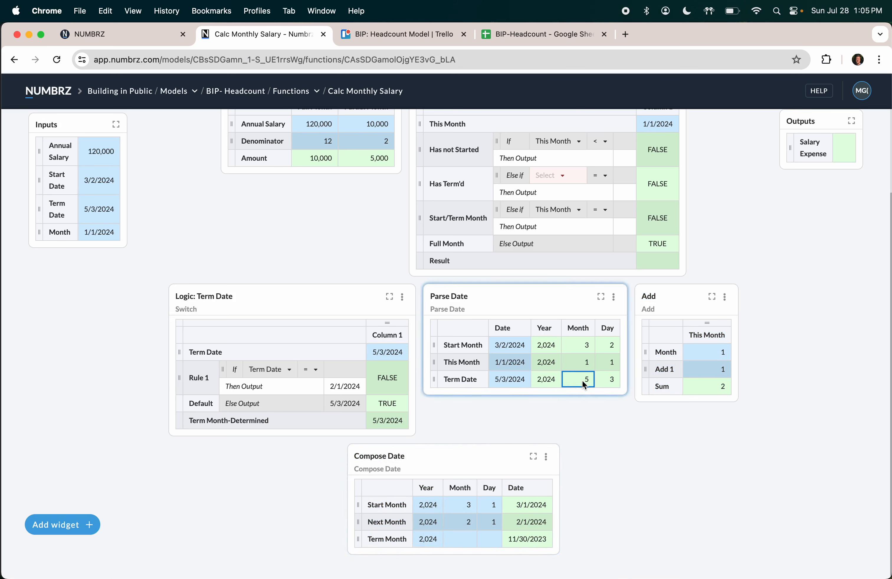
left_click_drag(579, 379, 467, 538)
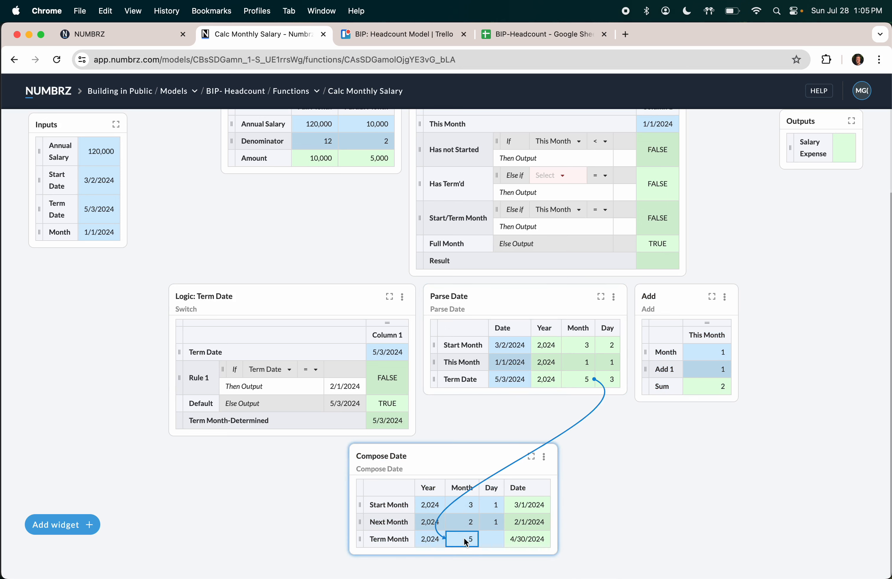
left_click(493, 540)
type("1")
key("Tab")
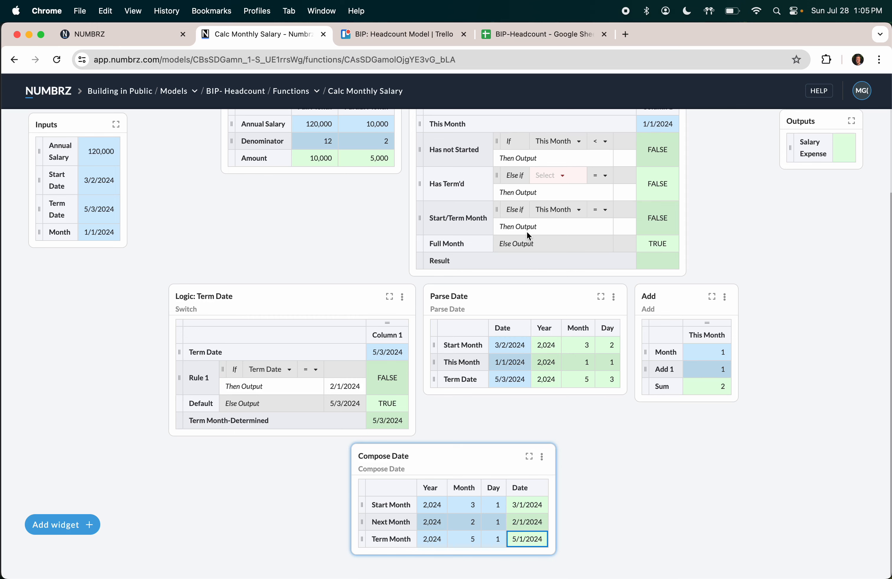
scroll(527, 231, "up", 1)
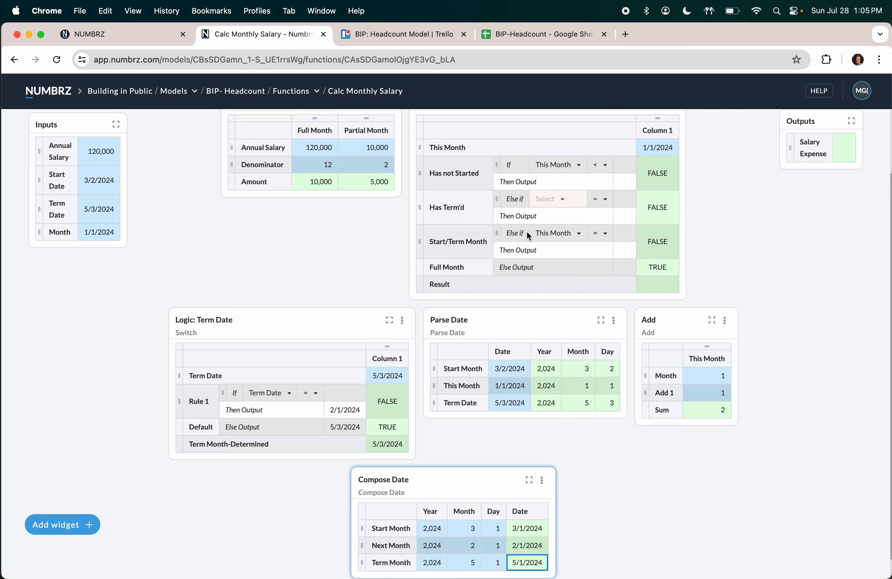
scroll(527, 234, "up", 3)
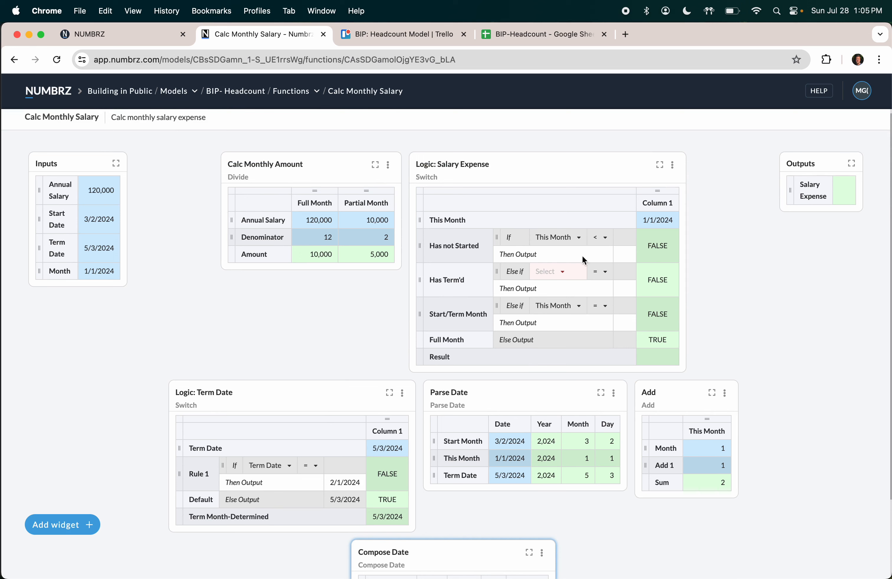
Step: Set the Has not Started and Has Term'd outputs in Logic: Salary Expense to 0
left_click(629, 258)
type("0")
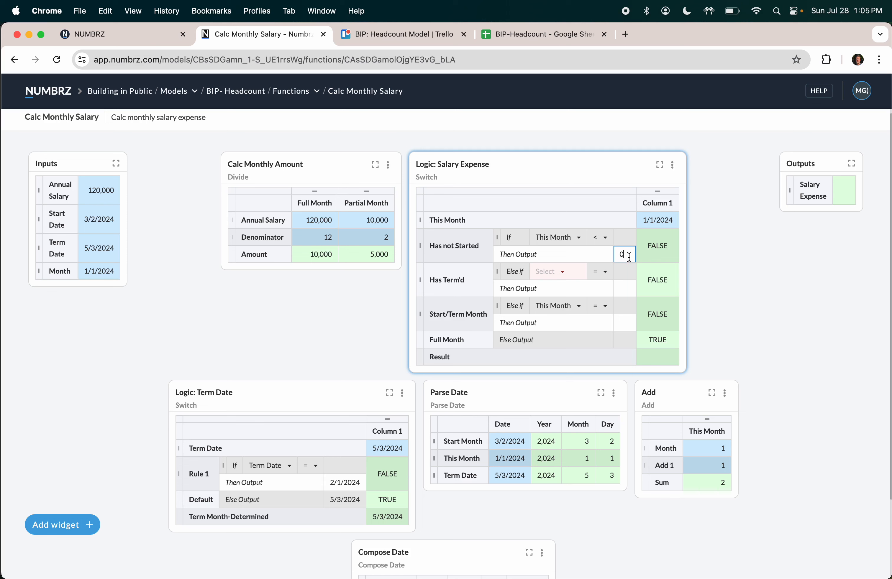
left_click(626, 292)
type("0")
left_click(745, 301)
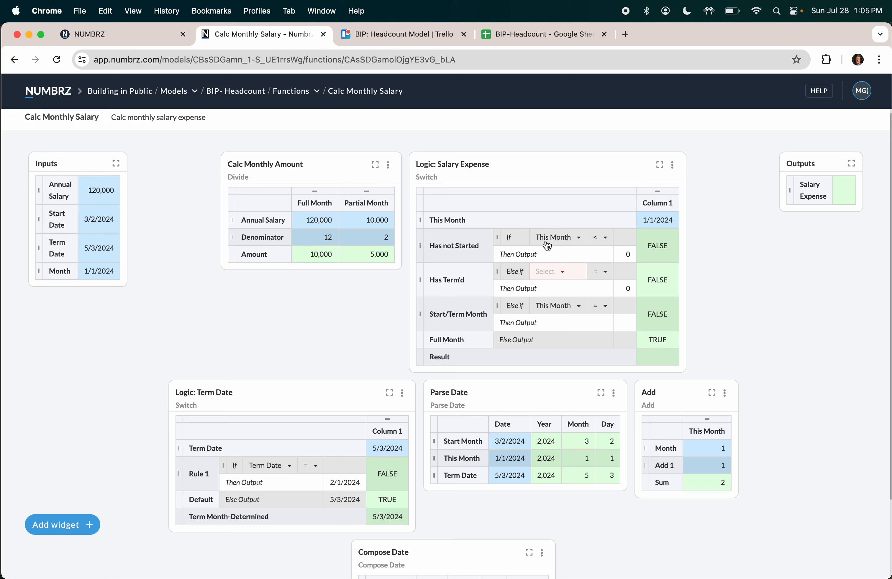
Step: Try the Has not Started operator as greater than, then return it to less than
left_click(599, 239)
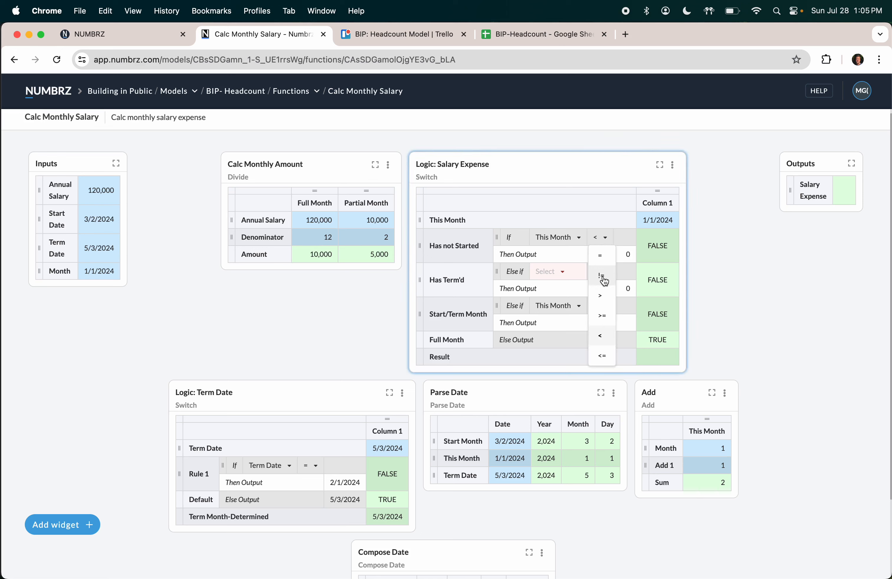
left_click(606, 298)
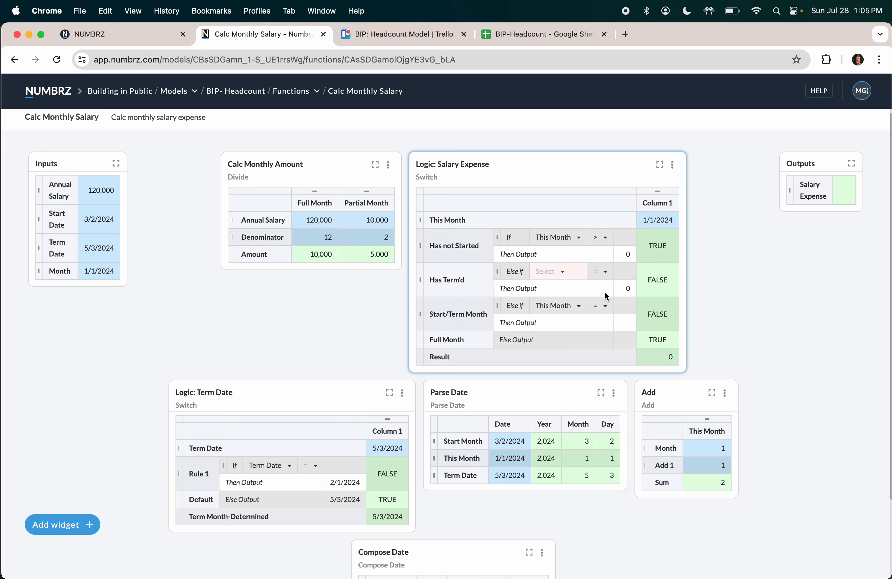
left_click(604, 238)
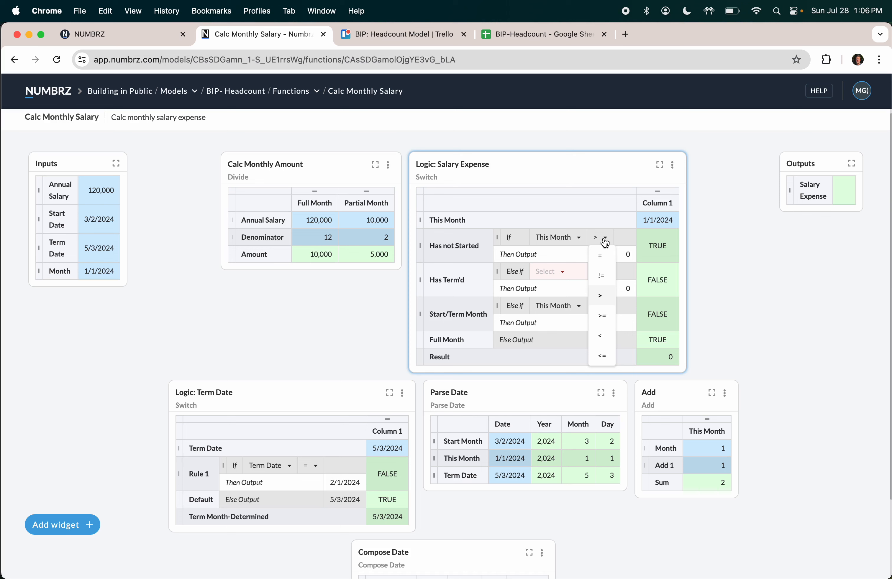
left_click(600, 335)
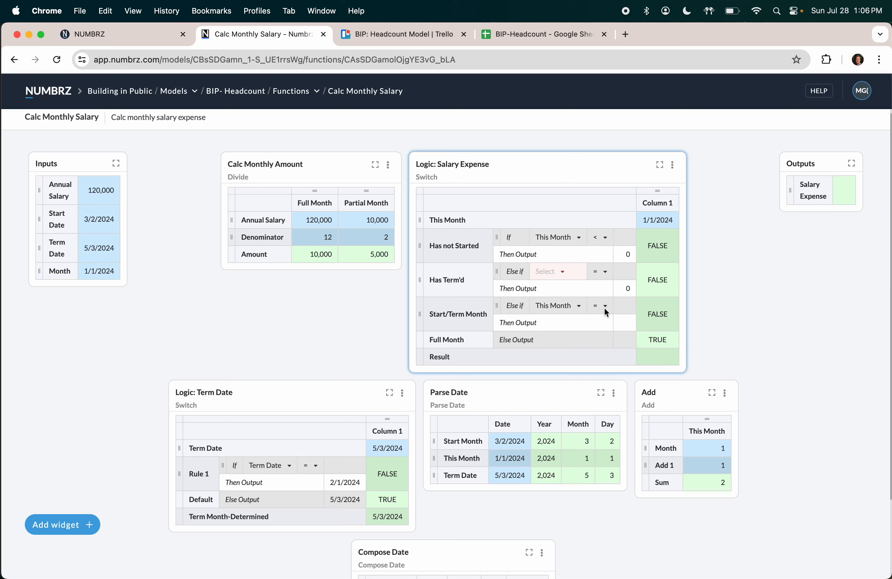
left_click(620, 237)
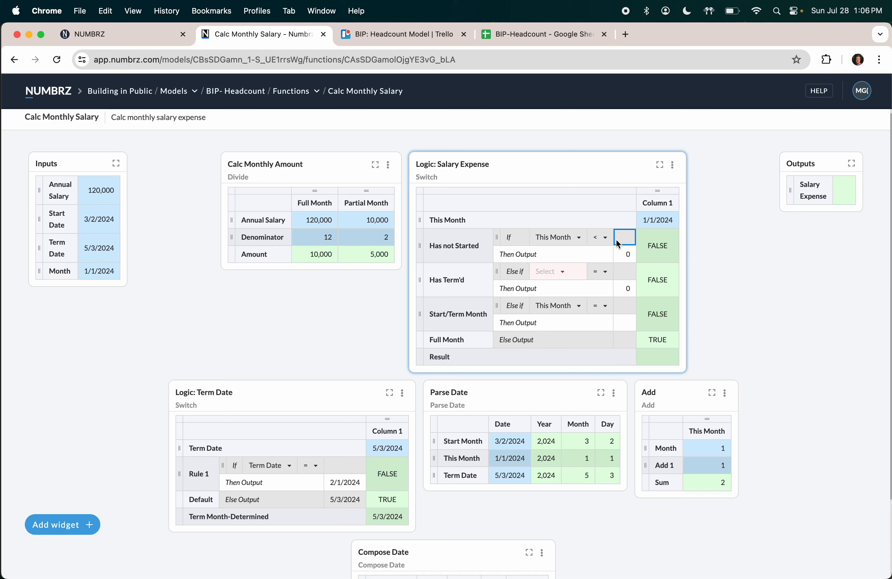
left_click(511, 442)
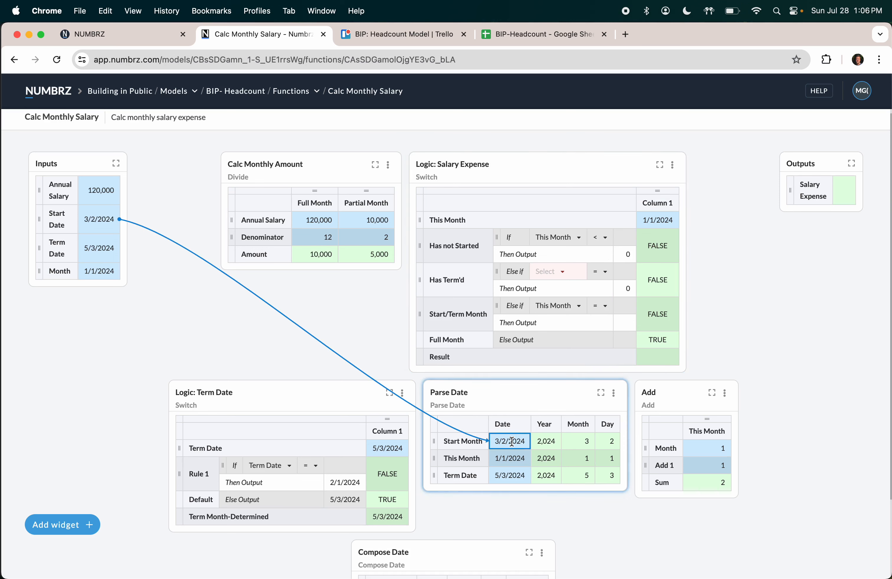
Step: Rename the Parse Date Start Month row to 'Start Date'
double_click(468, 443)
type("D")
type(" Date")
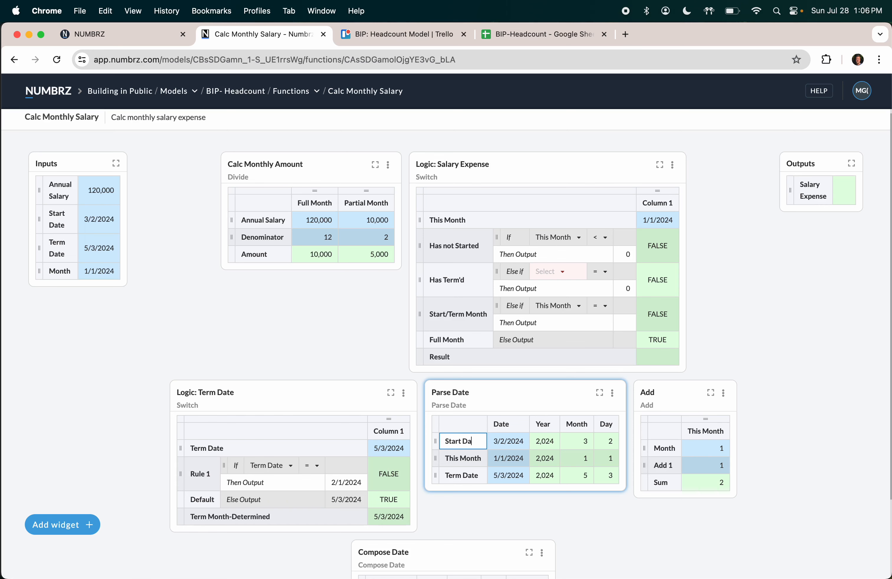
key("Tab")
Step: Link the composed start month 3/1/2024 into the Has not Started comparison
scroll(468, 445, "down", 5)
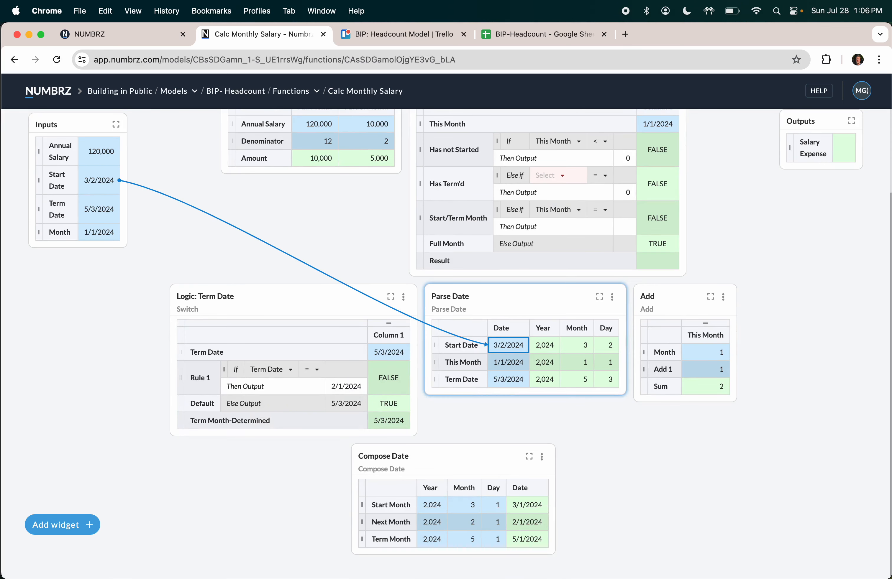
left_click(536, 505)
scroll(534, 507, "up", 2)
scroll(534, 506, "up", 1)
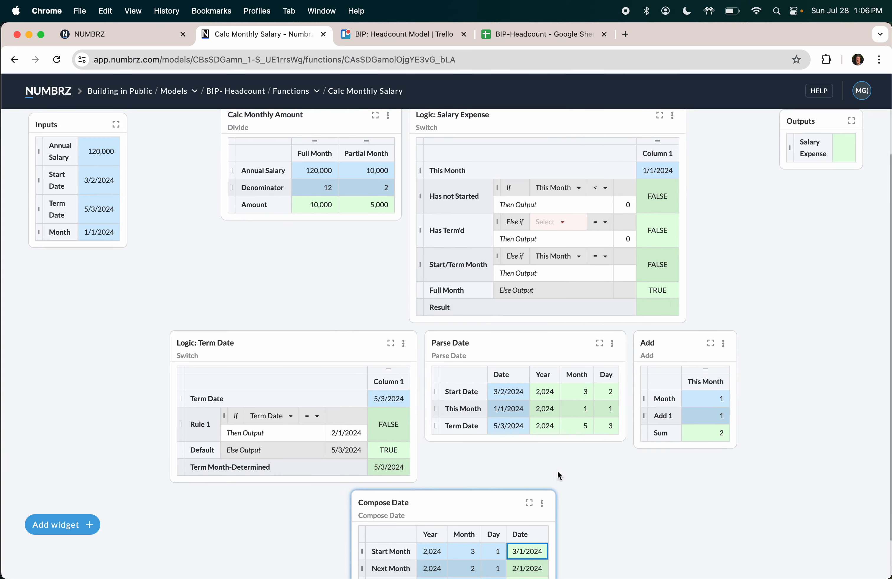
left_click_drag(534, 550, 625, 186)
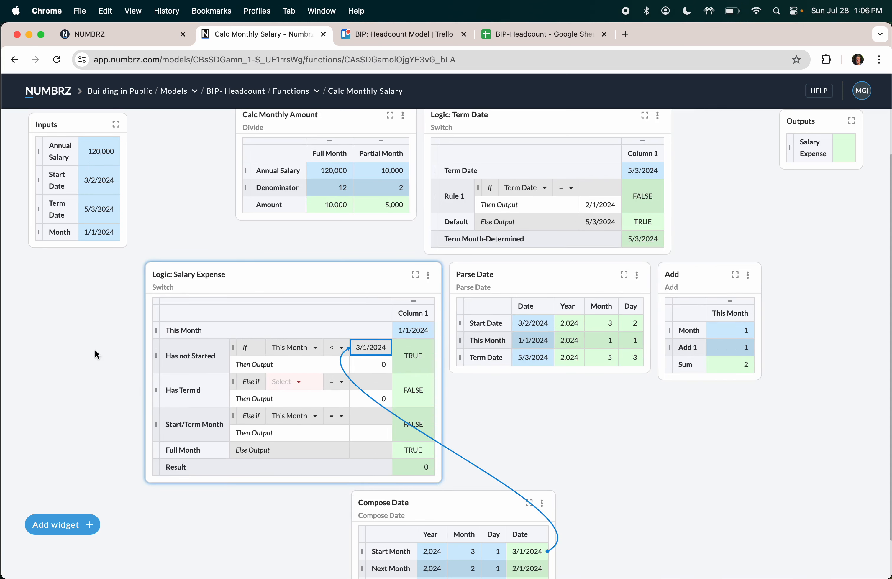
Step: Check the Has not Started result and output 0, then make Has Term'd test This Month
scroll(95, 351, "up", 3)
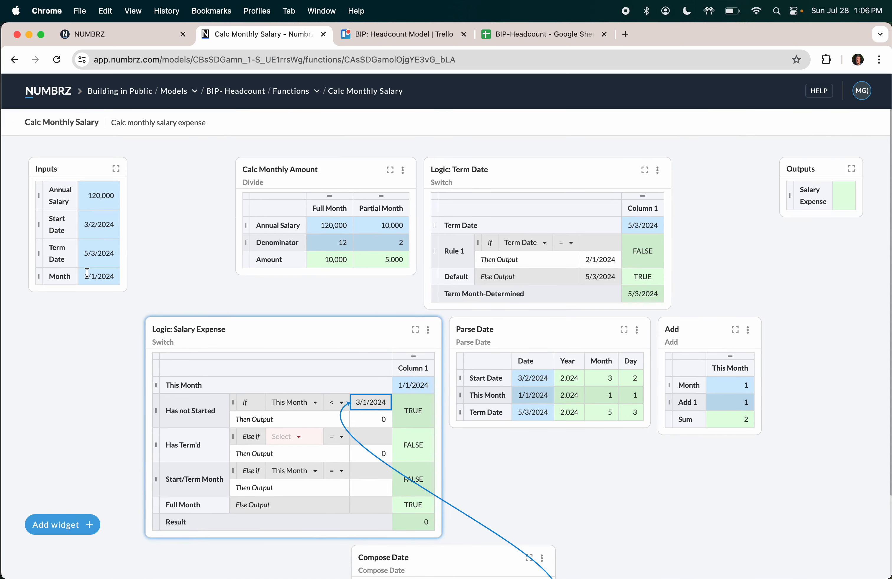
left_click(101, 277)
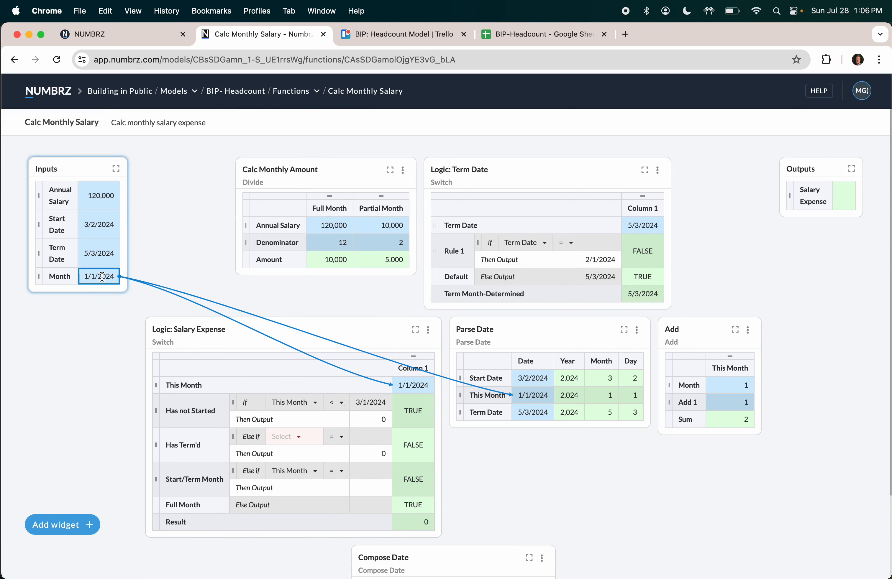
left_click(104, 223)
left_click(419, 413)
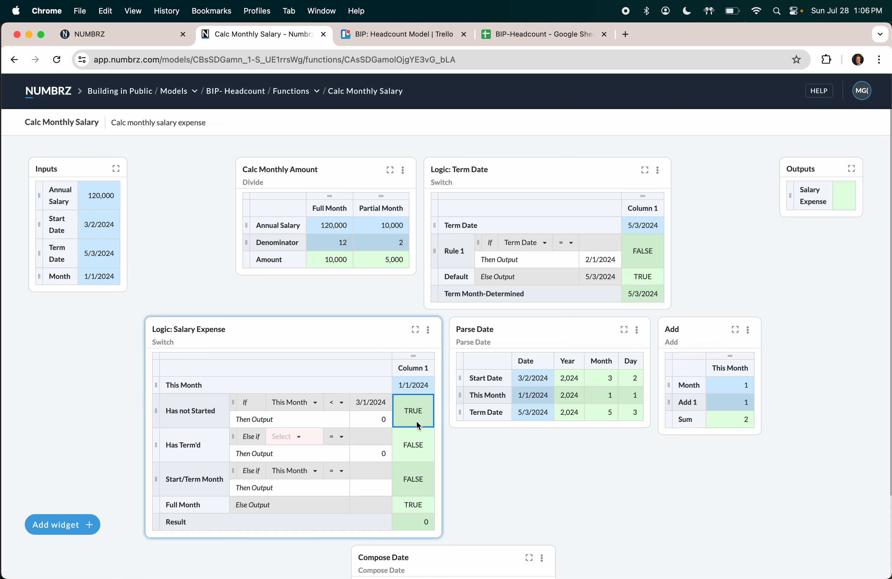
left_click(383, 420)
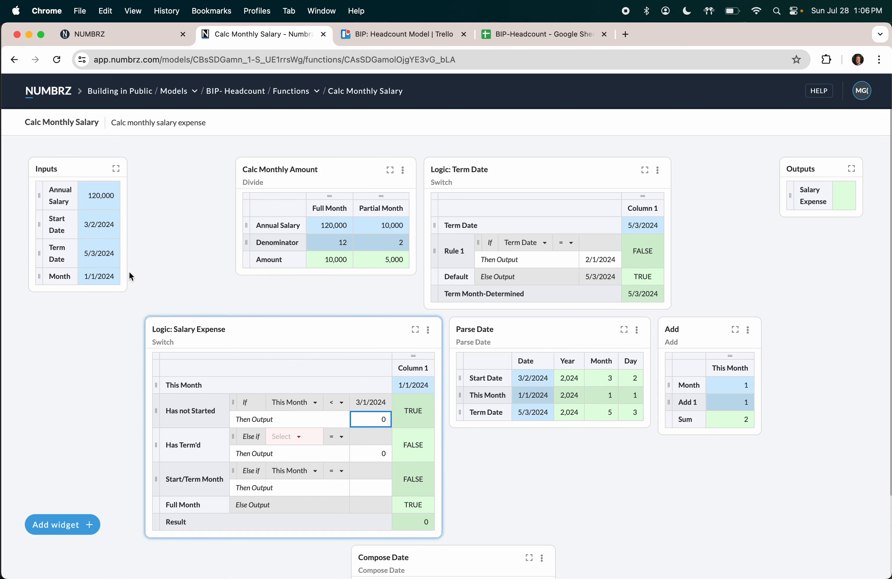
scroll(301, 312, "down", 3)
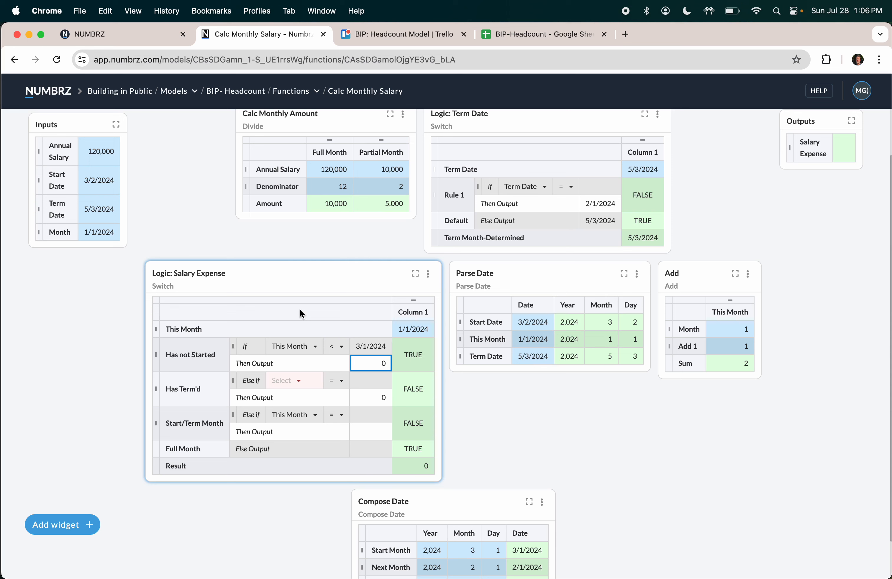
left_click(294, 381)
left_click(292, 400)
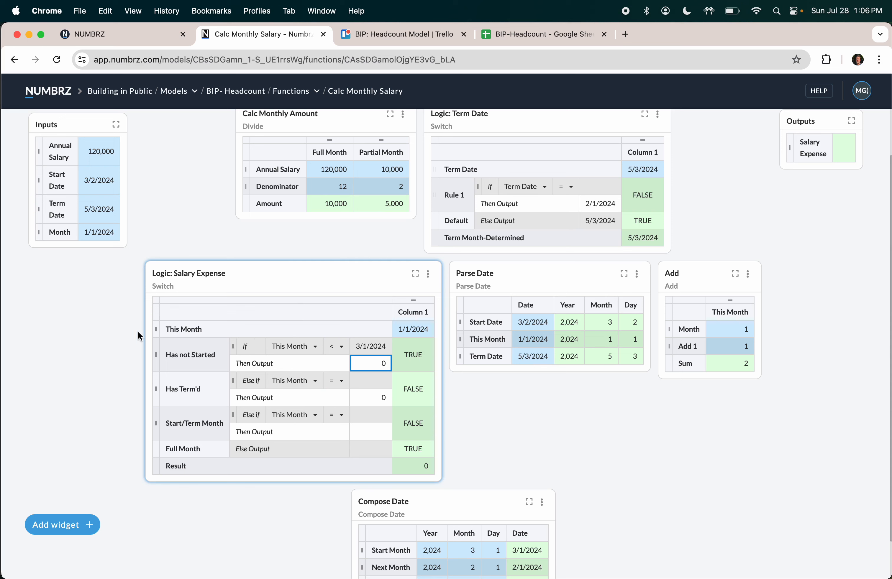
Step: Set Has Term'd to test This Month greater than the 5/1/2024 Term Month date
mouse_move(139, 331)
left_click(340, 381)
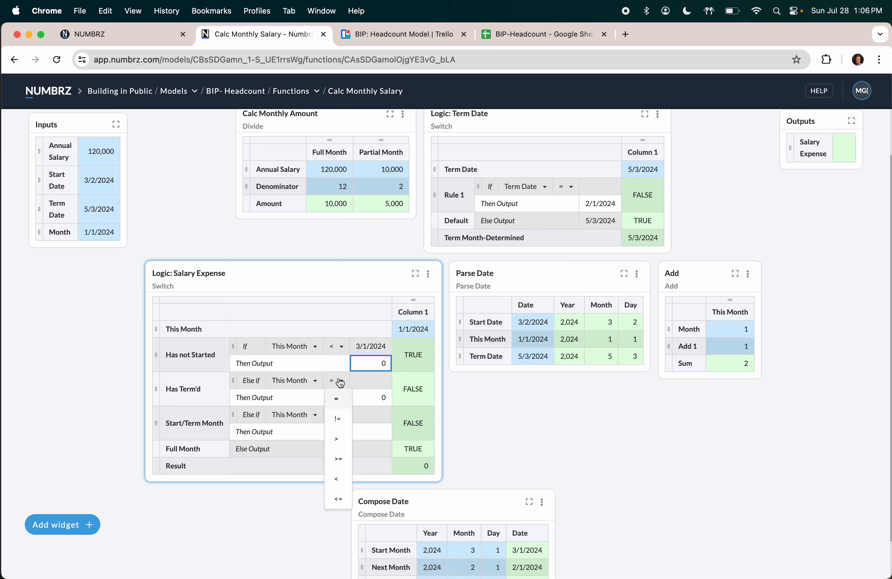
left_click(339, 439)
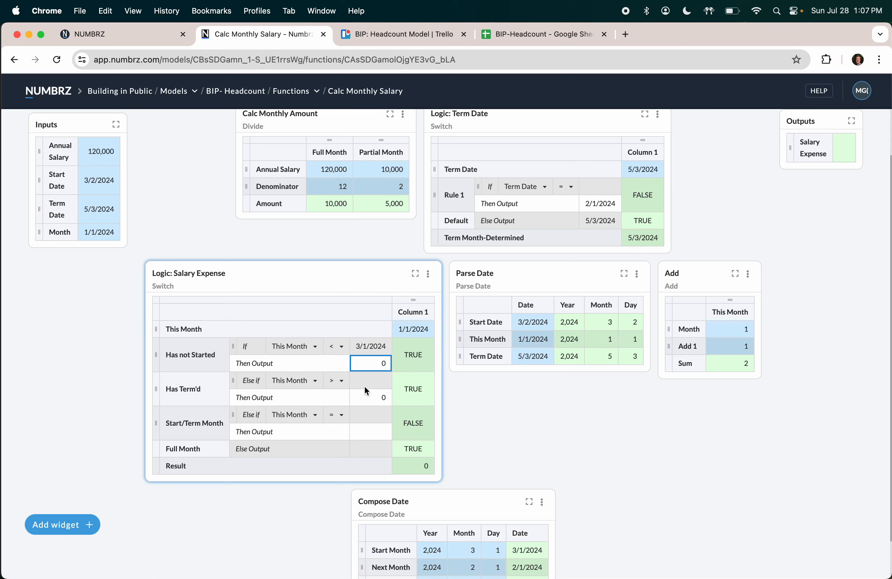
scroll(371, 384, "down", 2)
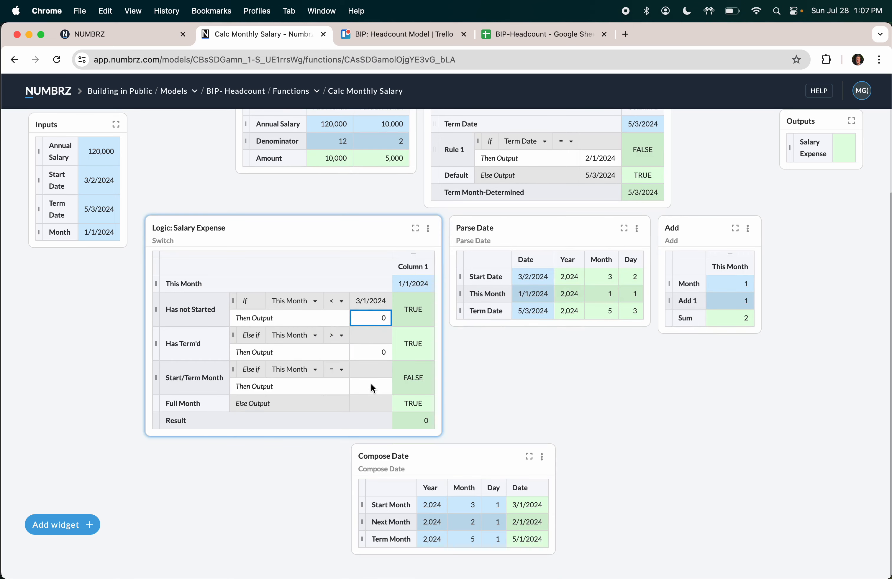
left_click(522, 545)
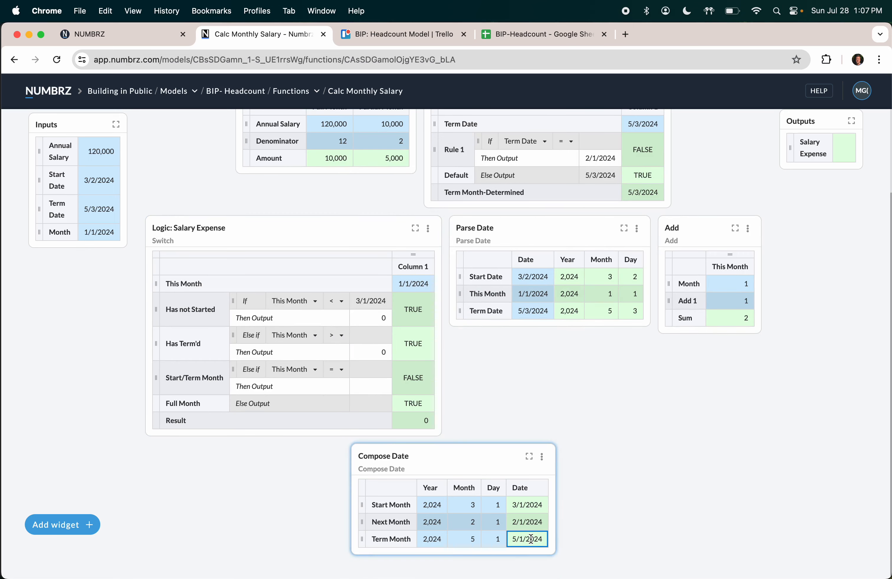
left_click(531, 539)
left_click_drag(530, 539, 384, 340)
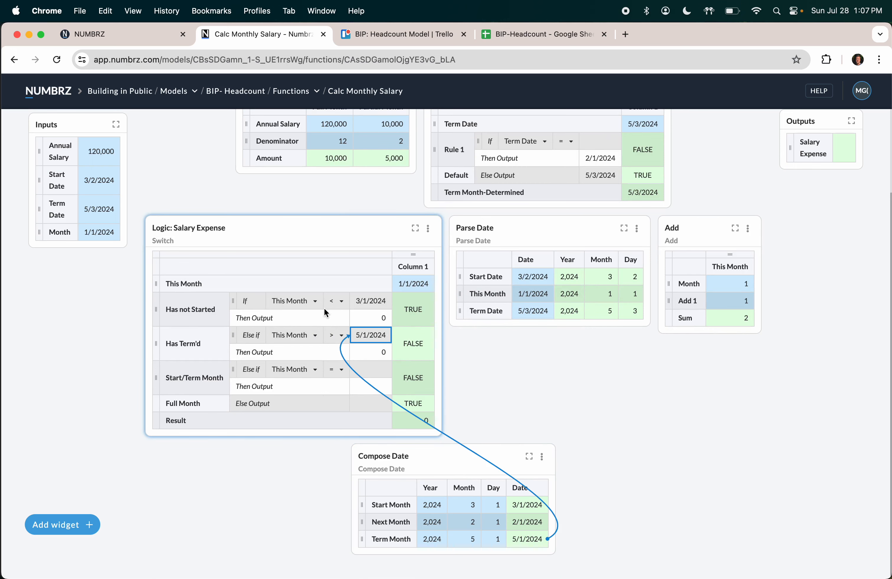
scroll(324, 310, "up", 2)
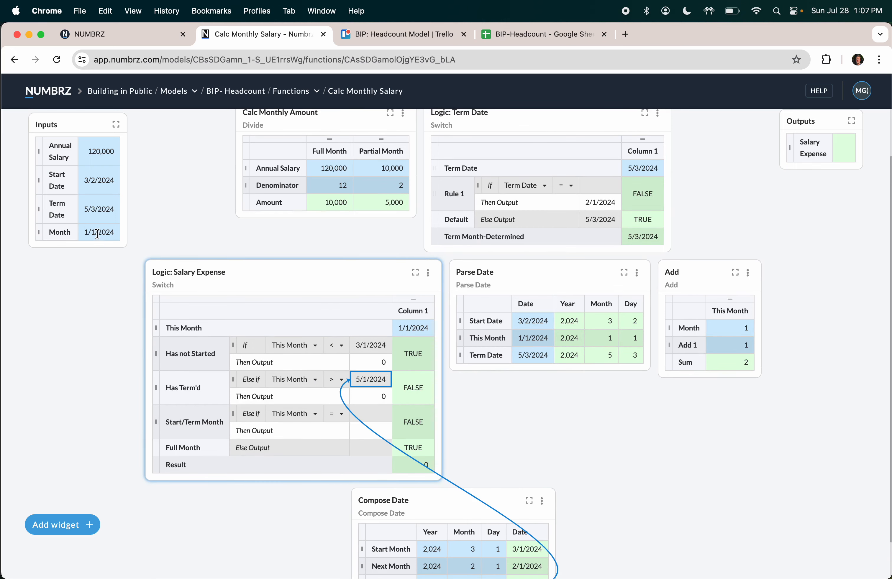
Step: Change the test Month input to 6/1/2024
left_click(108, 232)
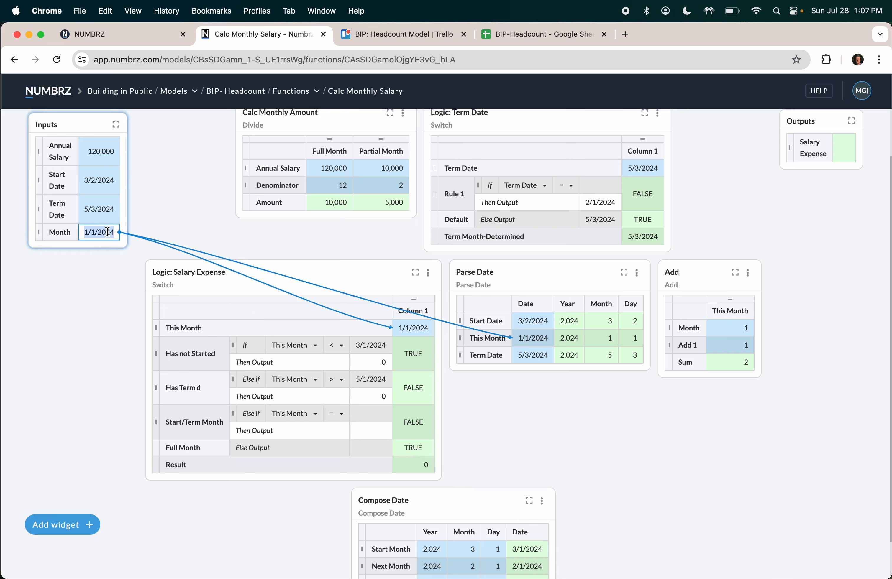
type("6/1/2024")
key("Return")
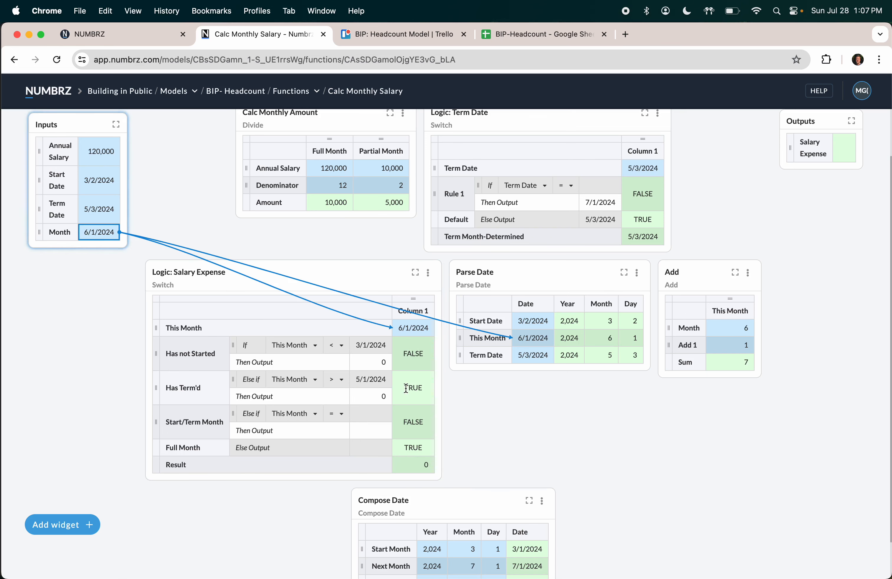
Step: Route the switch Result to the Salary Expense output and rename the row 'Salary Expense'
left_click(420, 462)
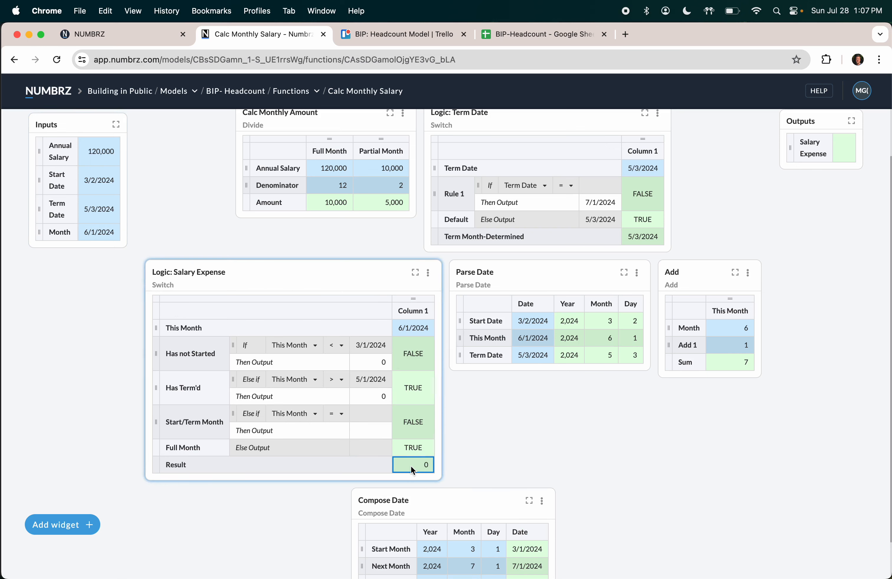
left_click_drag(411, 466, 845, 148)
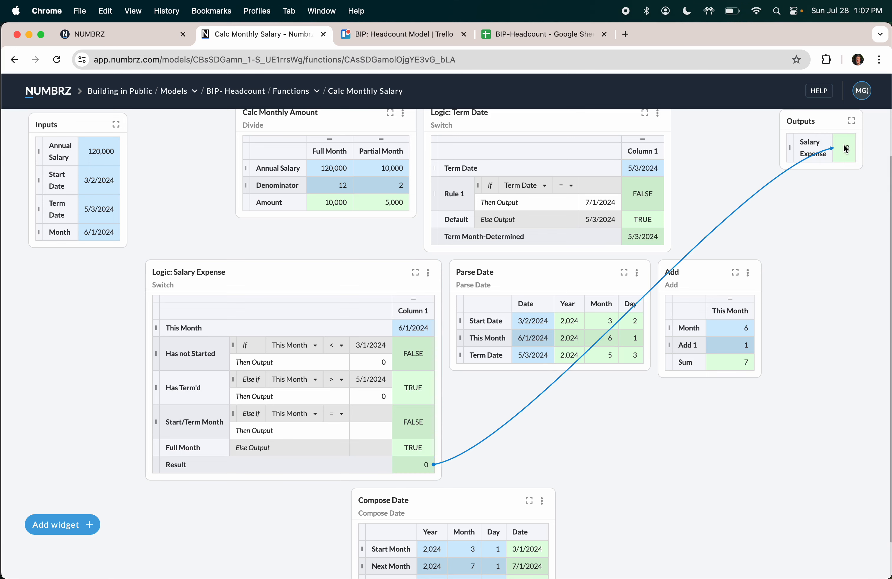
left_click(184, 464)
type("Salary E")
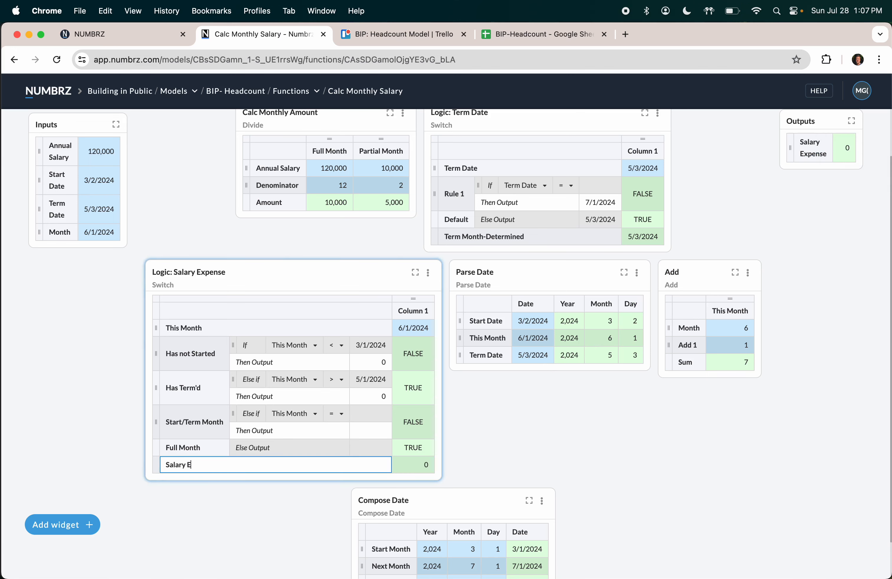
type("xpense")
key("Return")
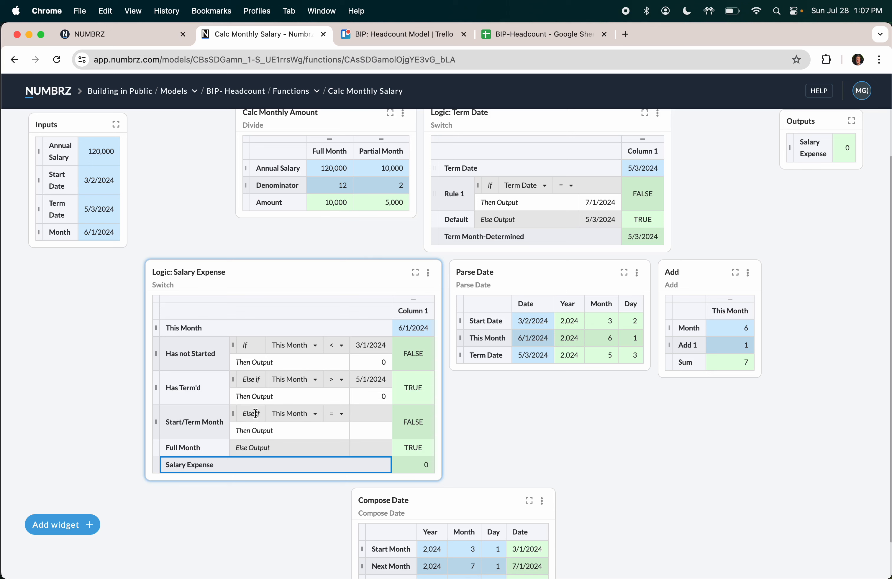
Step: Link the 5,000 partial amount and Start Month 3/1/2024 into the Start/Term Month rule
mouse_move(235, 418)
left_click_drag(393, 203, 372, 430)
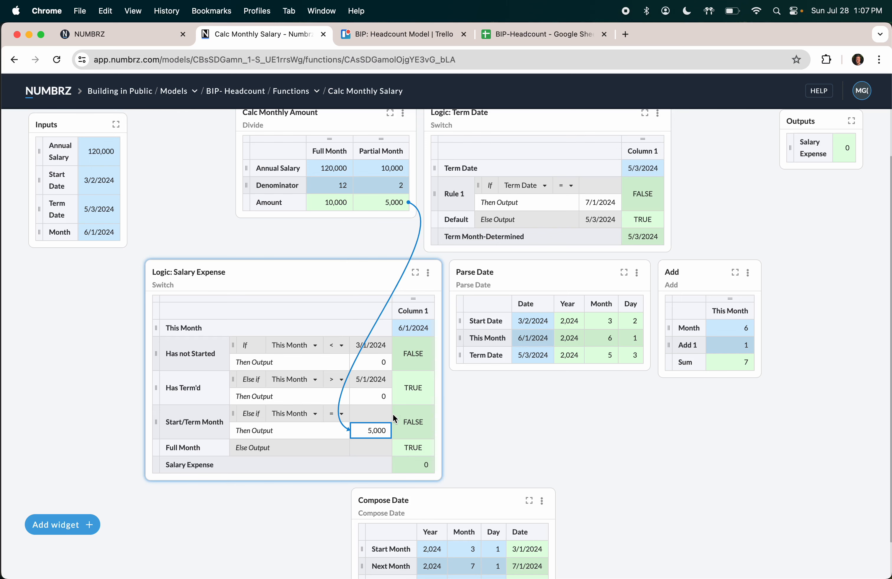
scroll(393, 415, "down", 2)
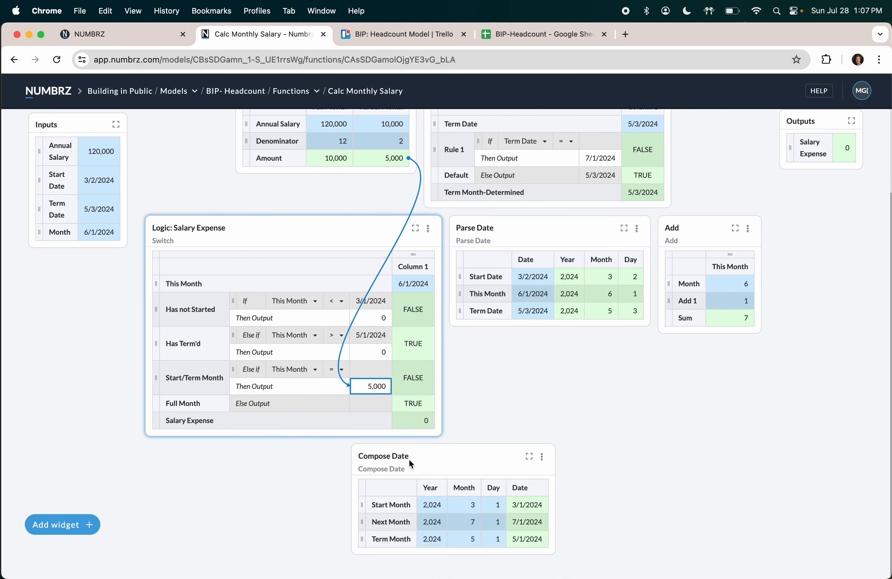
left_click(526, 506)
left_click_drag(526, 506, 373, 370)
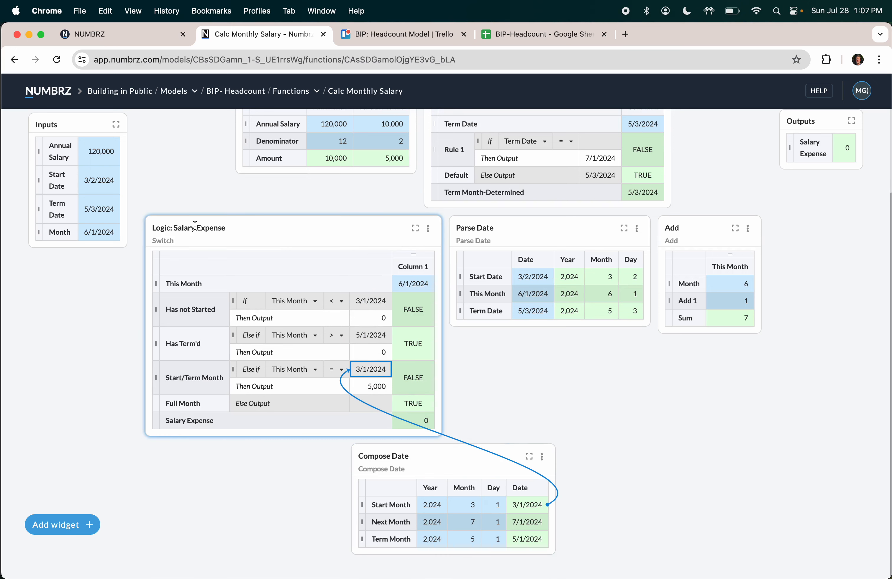
Step: Test Month 3/1/2024 and confirm Salary Expense reads 5,000
left_click(94, 233)
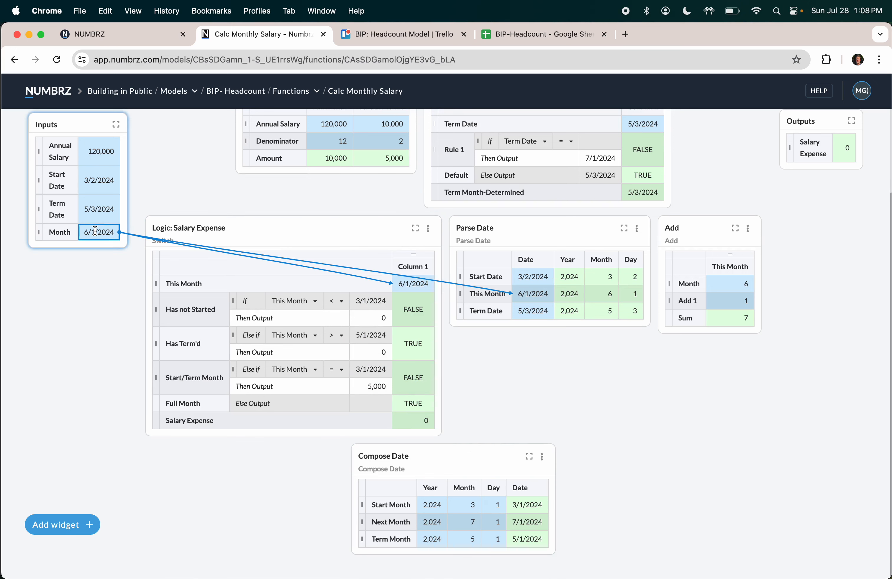
type("3/1/2024")
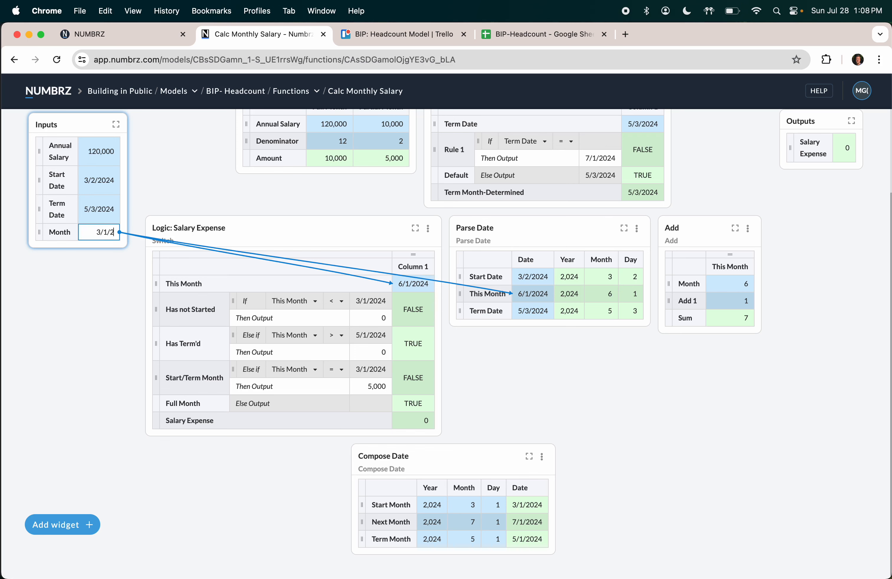
key("Return")
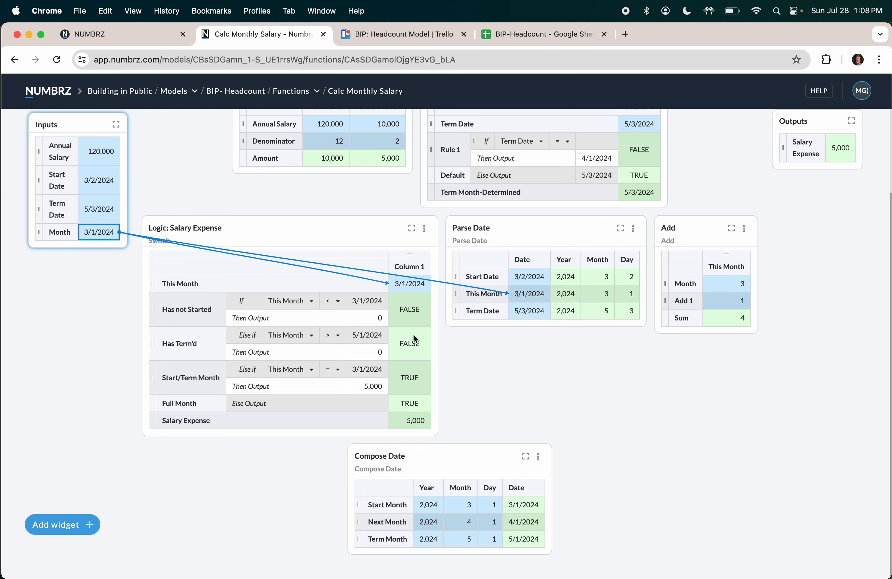
left_click(414, 420)
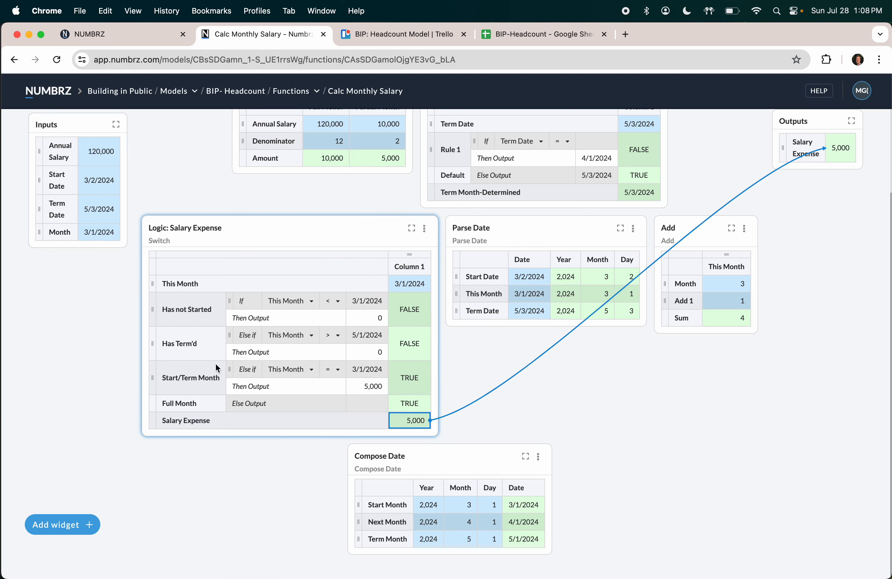
Step: Add an And condition to Start/Term Month linked to the Term Month date
mouse_move(228, 376)
left_click(215, 369)
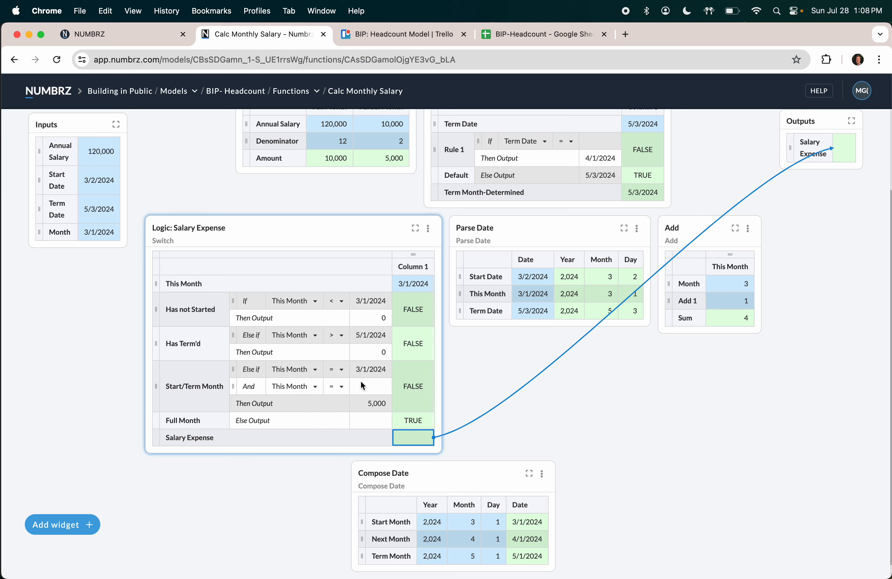
left_click_drag(531, 565, 376, 388)
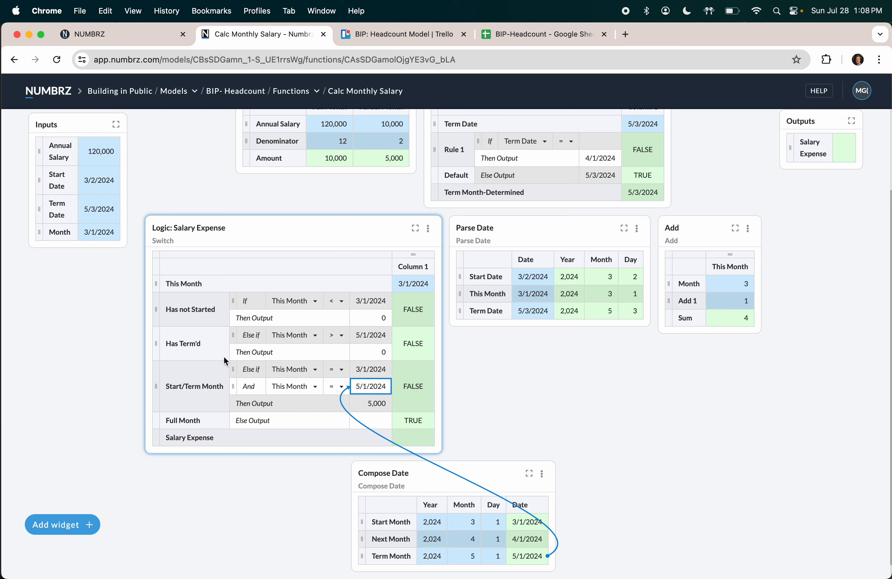
Step: Test Month 5/1/2024 and trace where the term date and 5,000 output come from
left_click(102, 230)
type("5")
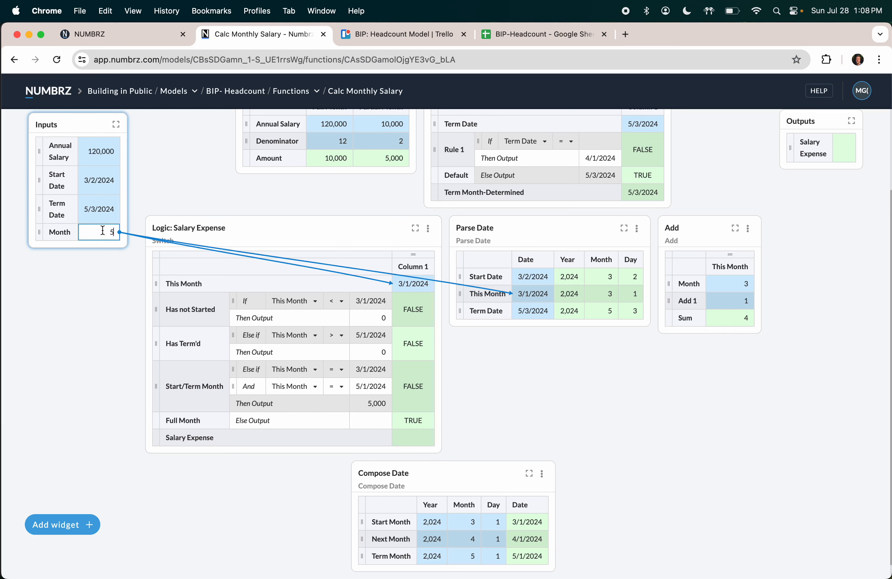
type("/1/2024")
key("Return")
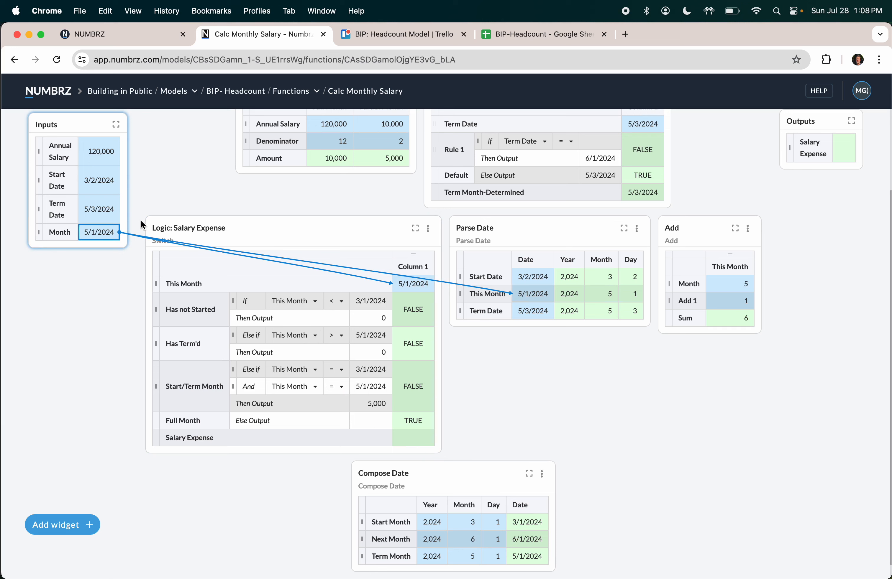
left_click(103, 212)
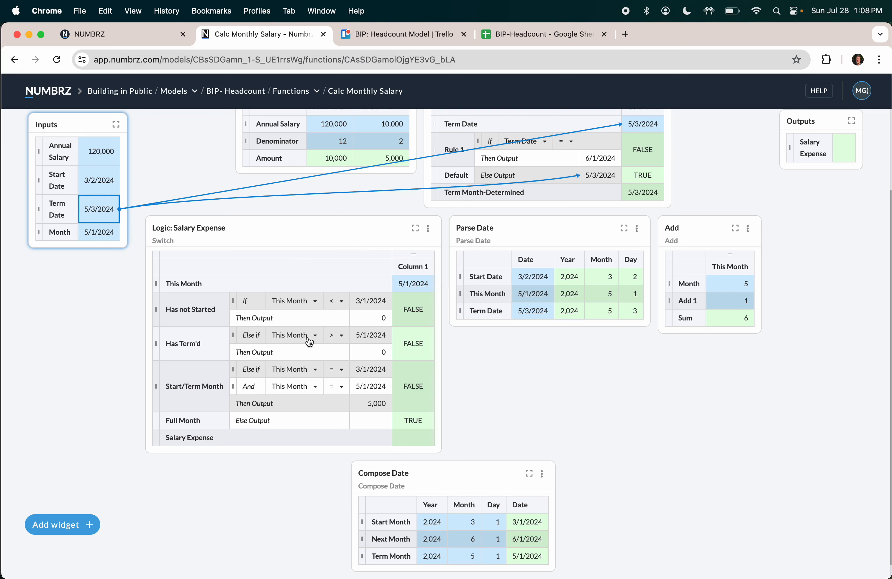
left_click(379, 386)
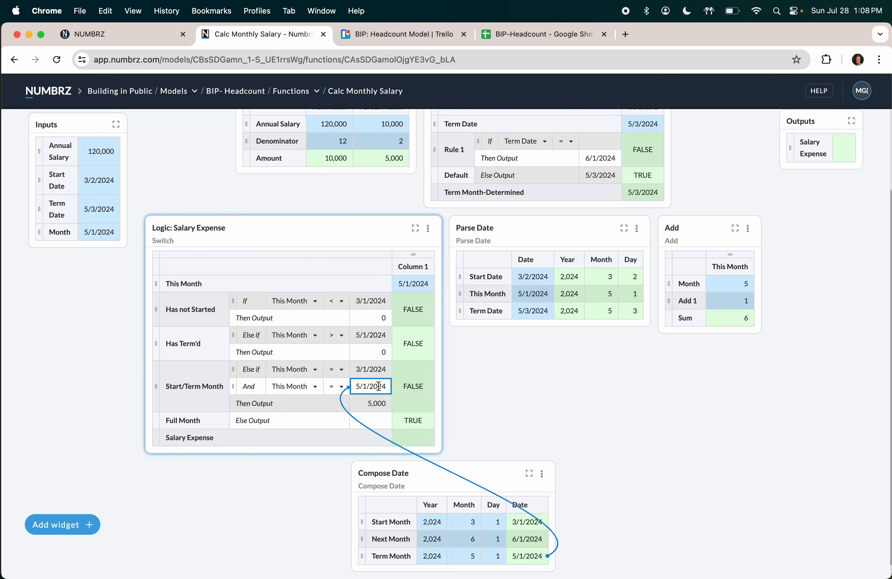
left_click(378, 404)
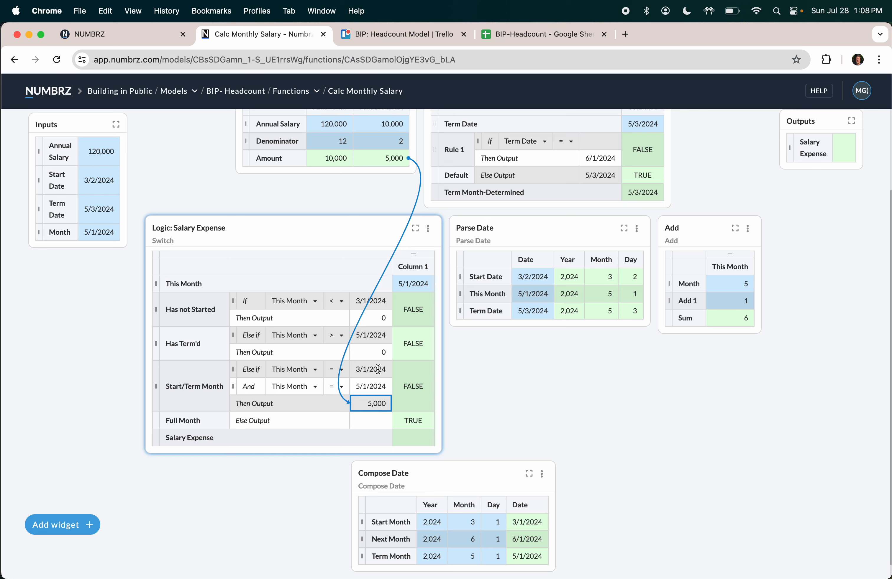
mouse_move(231, 378)
Step: Remove the And condition and rename the rule 'Start Month'
left_click(221, 380)
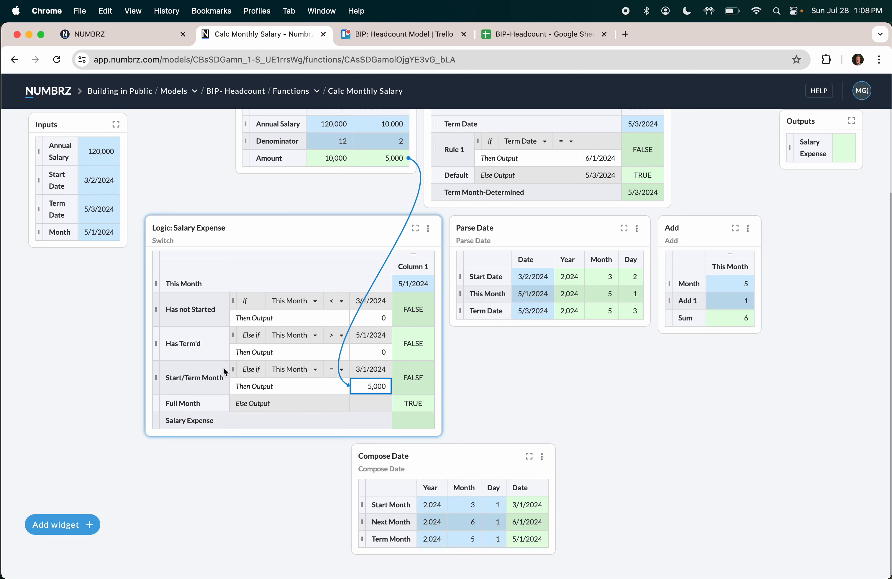
left_click(206, 376)
left_click(205, 373)
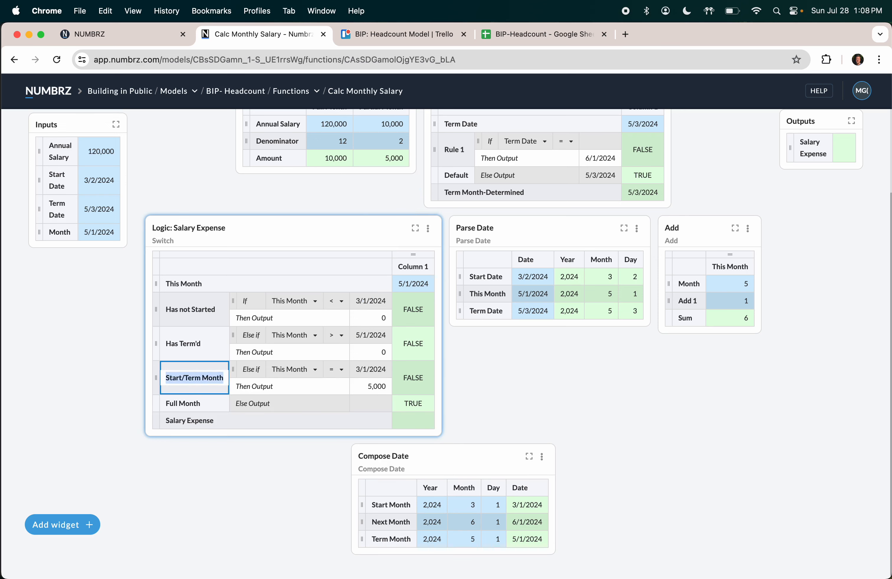
type("Start Month")
key("Return")
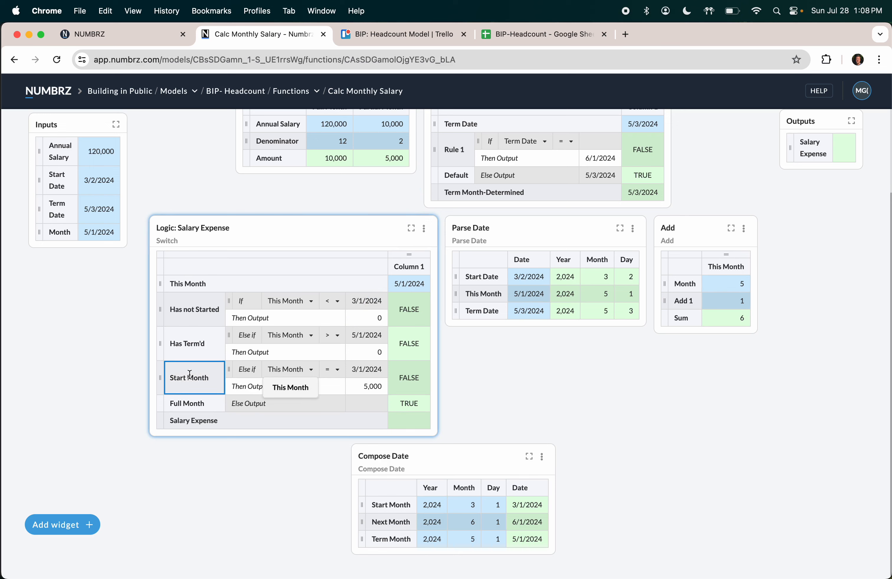
Step: Add a 'Term Month' rule testing This Month against 5/1/2024 that outputs 0
left_click(145, 384)
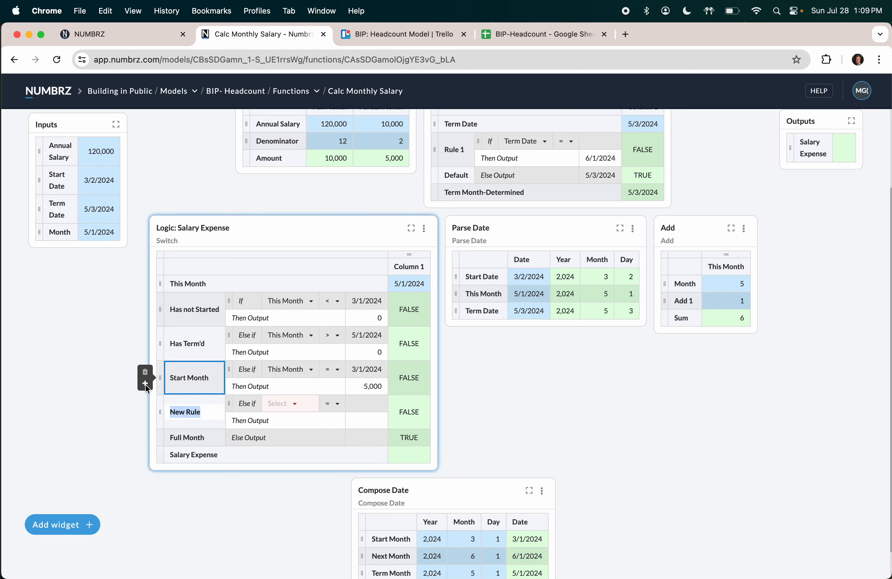
left_click(188, 410)
type("Te")
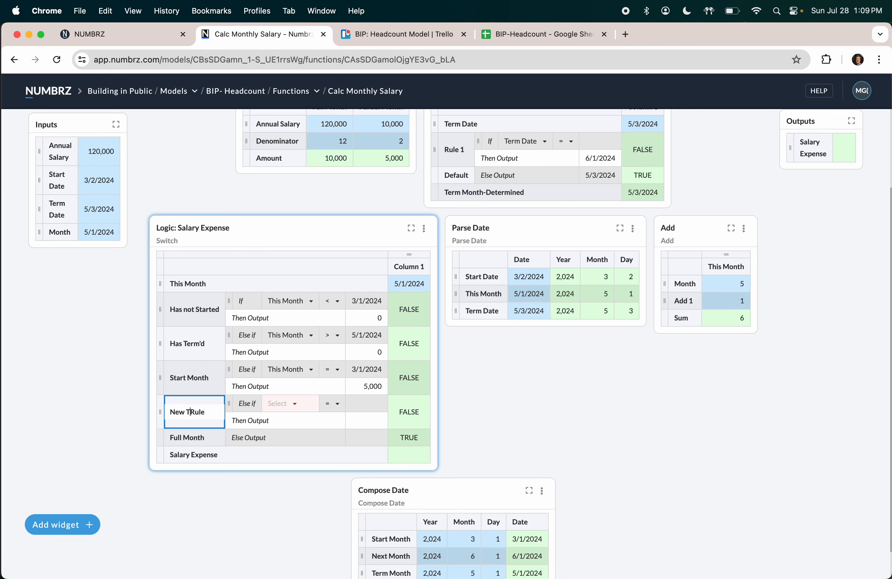
triple_click(181, 409)
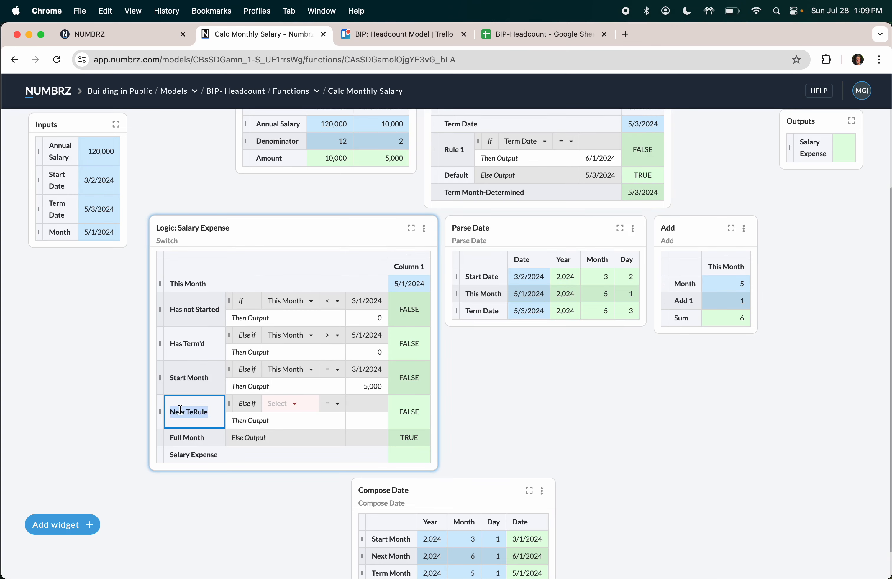
type("Term")
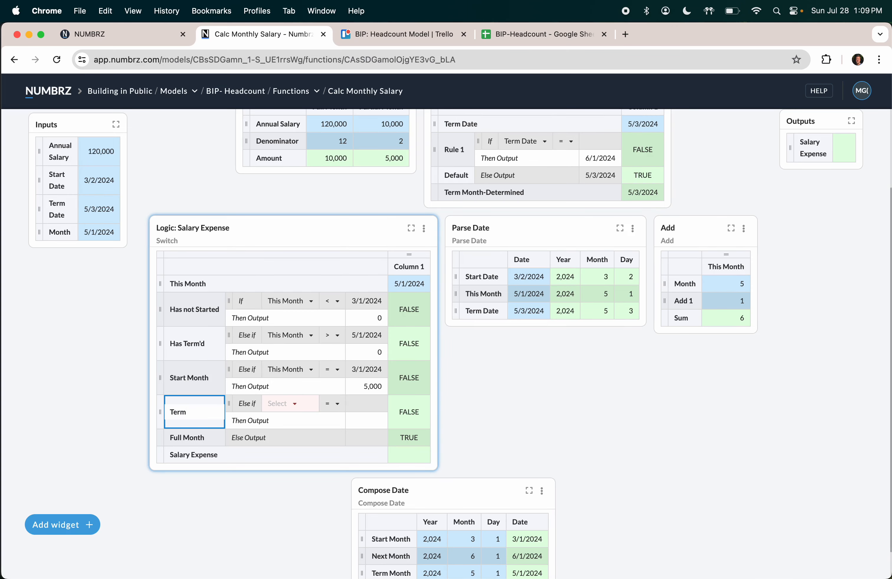
type(" Month")
left_click(289, 404)
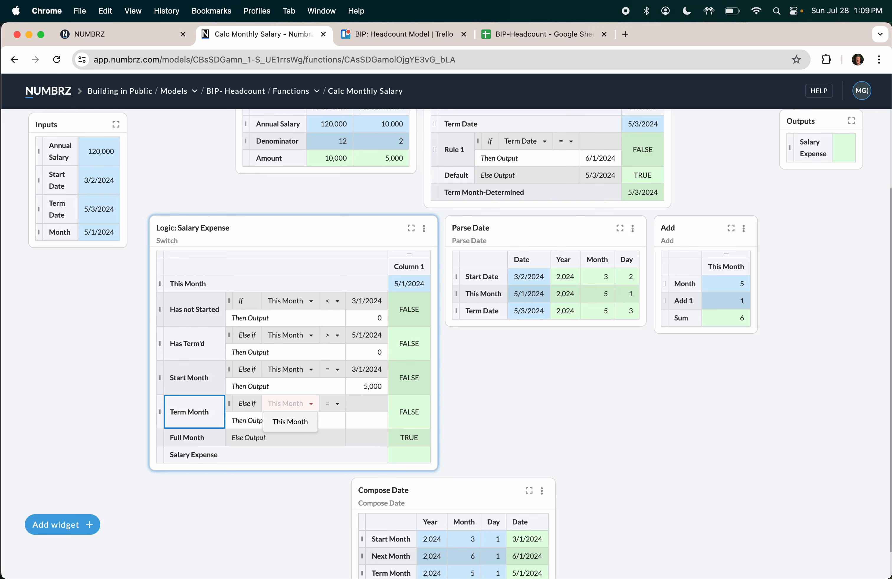
left_click(281, 422)
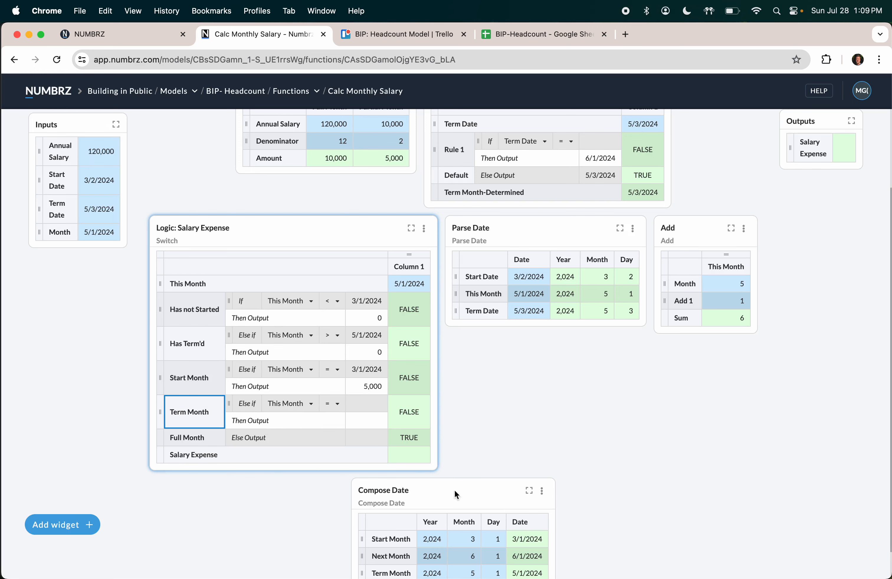
scroll(495, 503, "down", 1)
left_click_drag(524, 548, 369, 380)
left_click(380, 404)
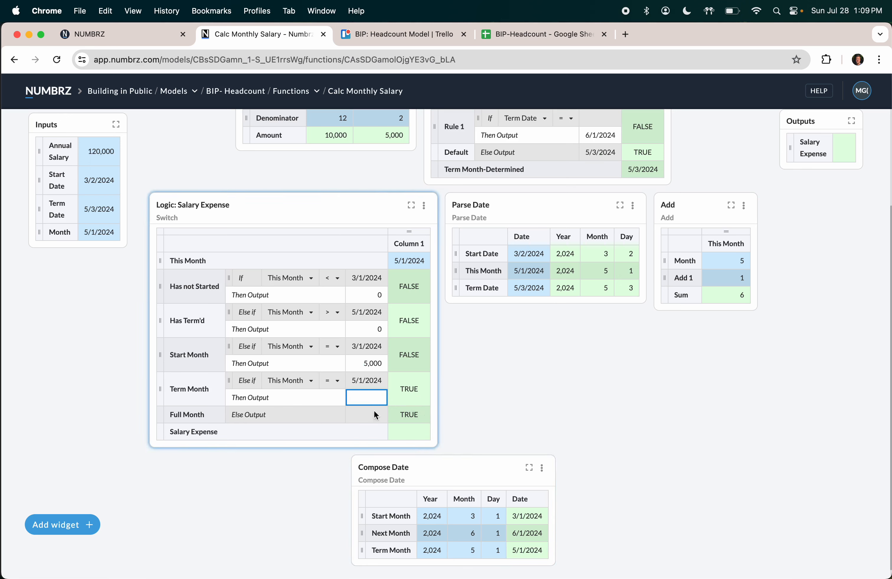
type("0")
key("Return")
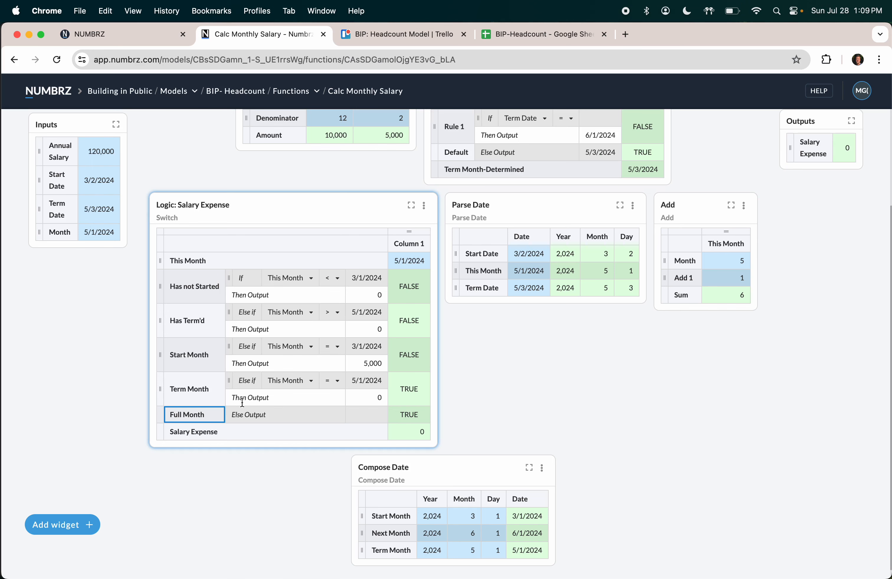
Step: Link the 10,000 Amount into the Full Month output
left_click(367, 415)
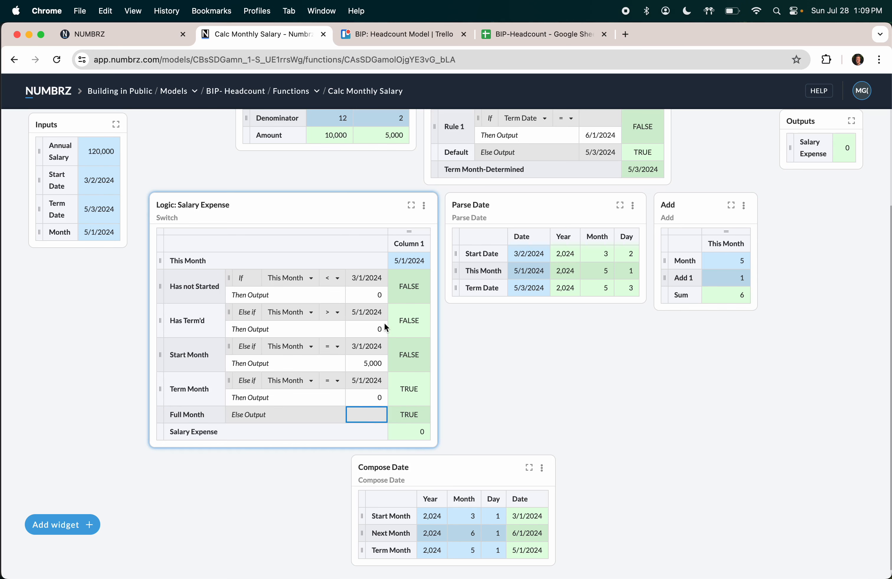
scroll(385, 325, "up", 2)
left_click(337, 168)
left_click_drag(337, 167, 363, 448)
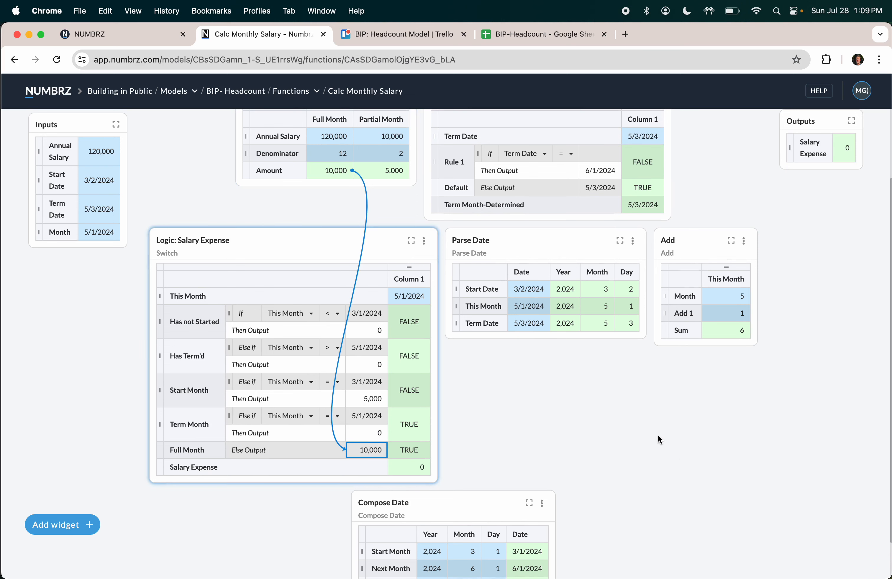
Step: Test Month 4/1/2024 and confirm Salary Expense reads 10,000
left_click(98, 232)
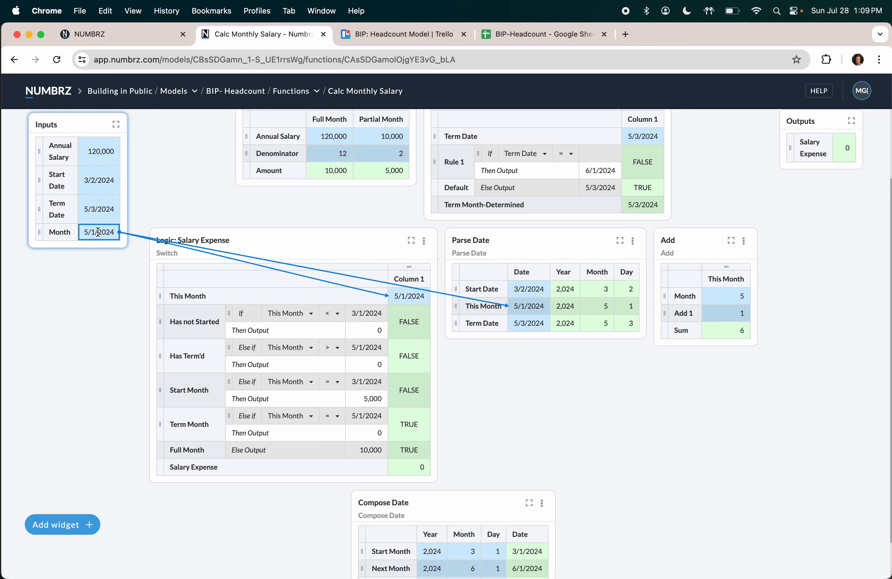
type("4/1/2024")
key("Return")
left_click(410, 466)
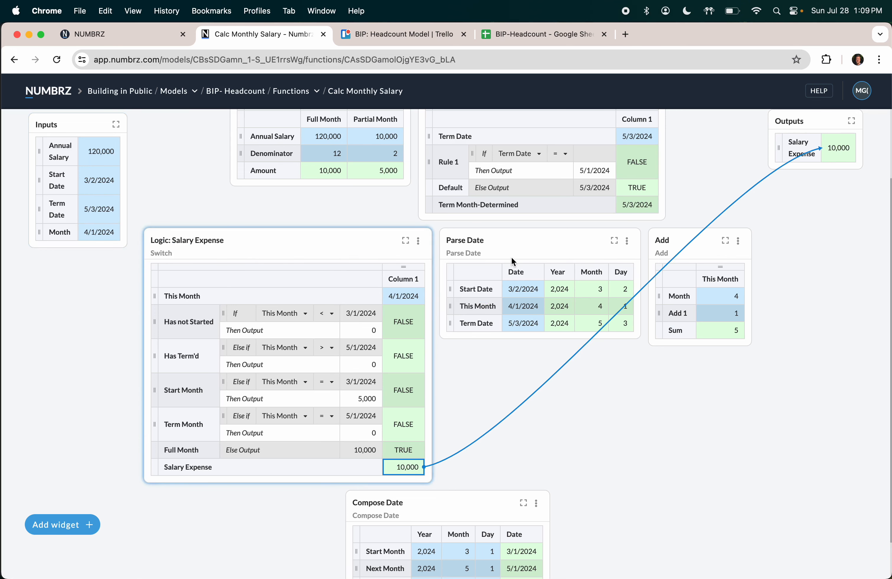
left_click(106, 232)
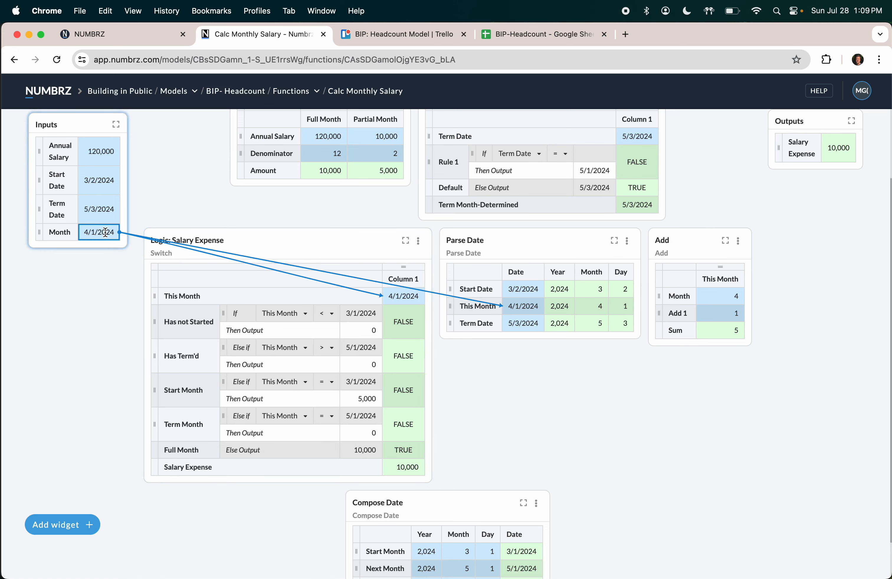
Step: Test the function with Month 6/1/2024, which returns a Salary Expense of 0
type("6/1/2024")
key("Return")
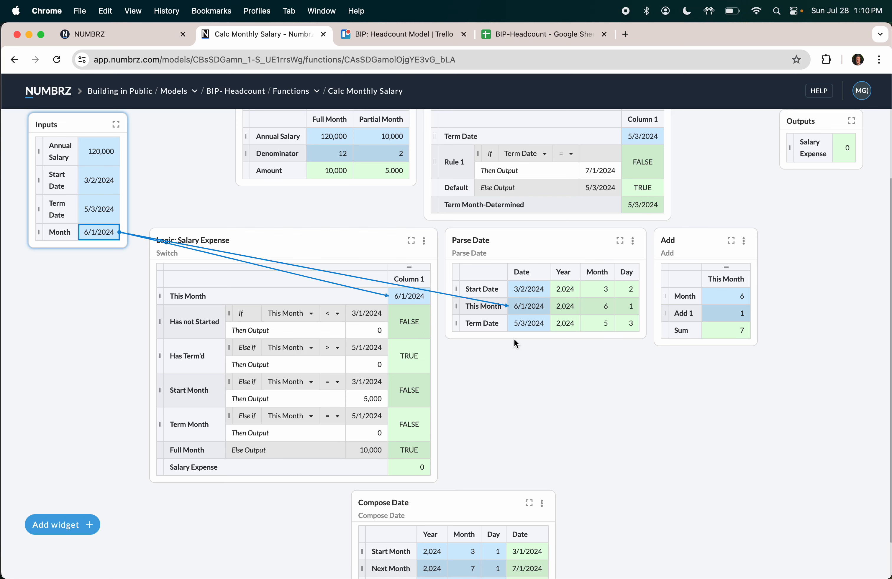
scroll(515, 343, "up", 3)
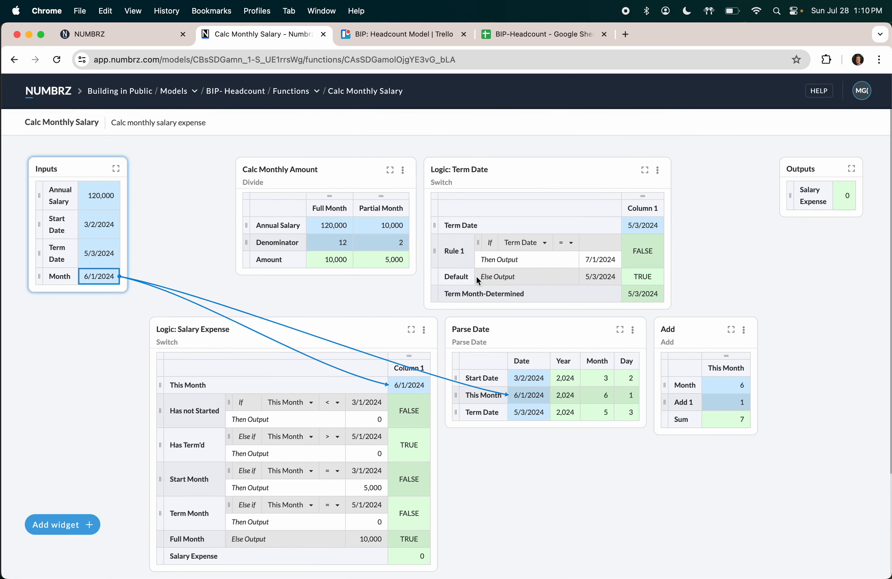
Step: Rename Rule 1 in the Term Date logic to 'No Term Date'
double_click(460, 255)
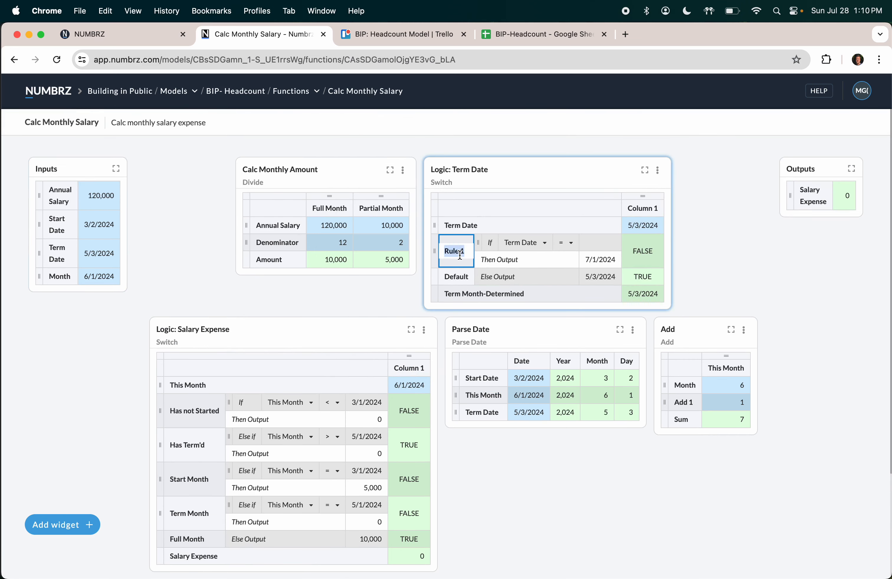
type("No Term Date")
key("Return")
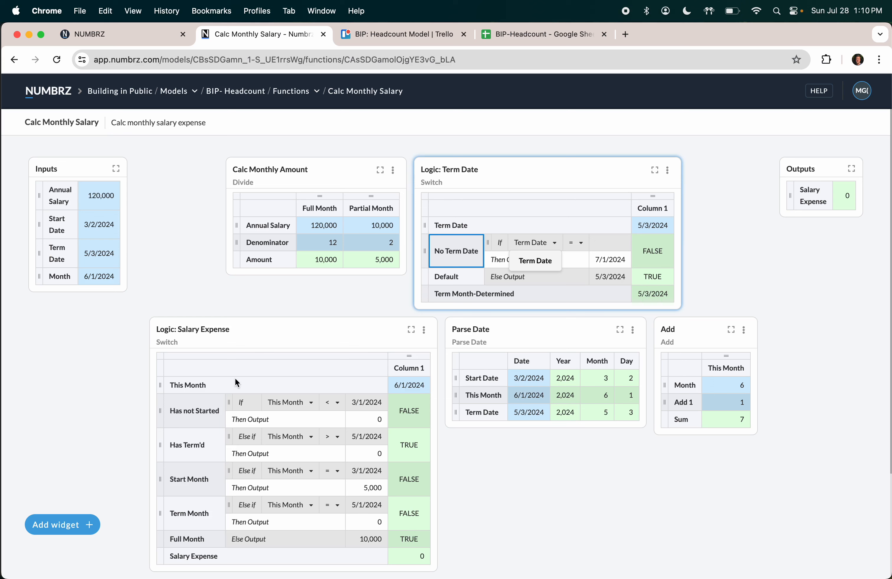
left_click(186, 275)
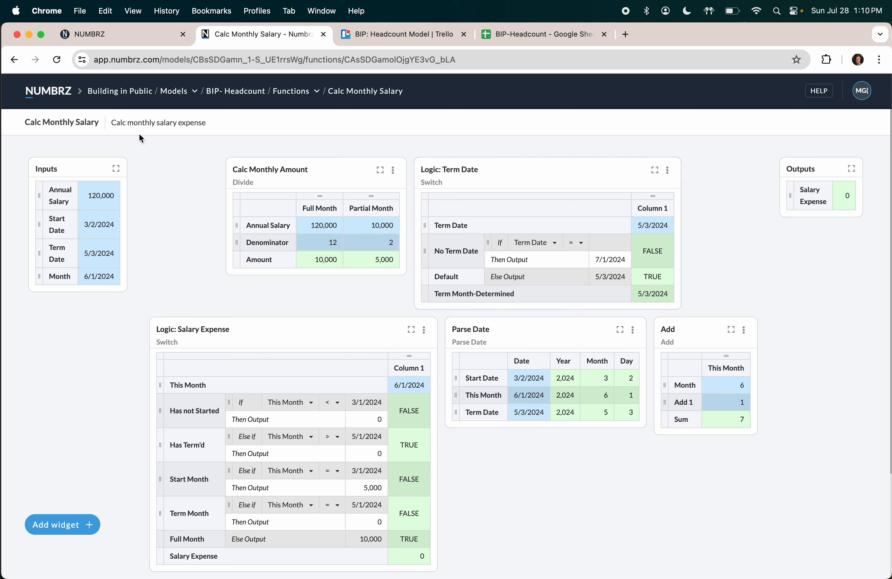
left_click(14, 61)
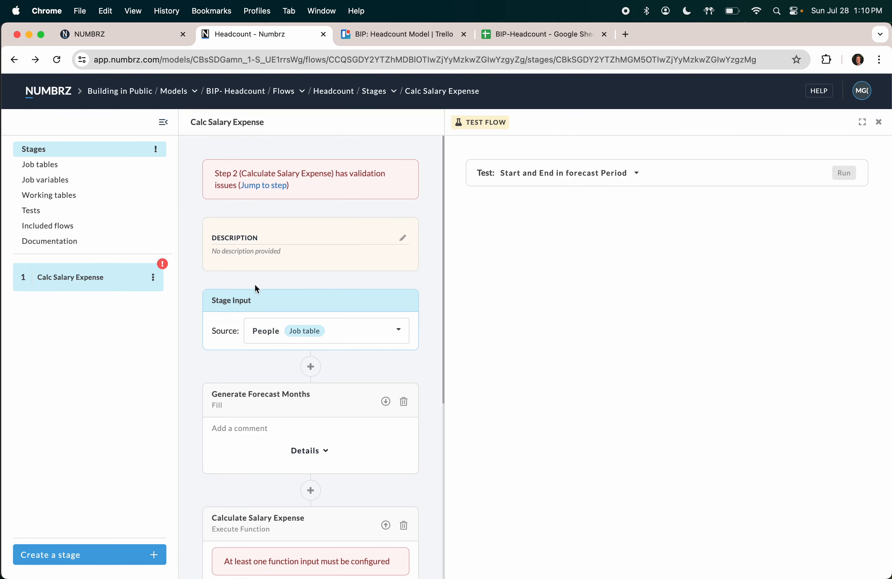
Step: Map People's Annual Salary and Start date to the Annual Salary and Start Date inputs
scroll(262, 281, "down", 1)
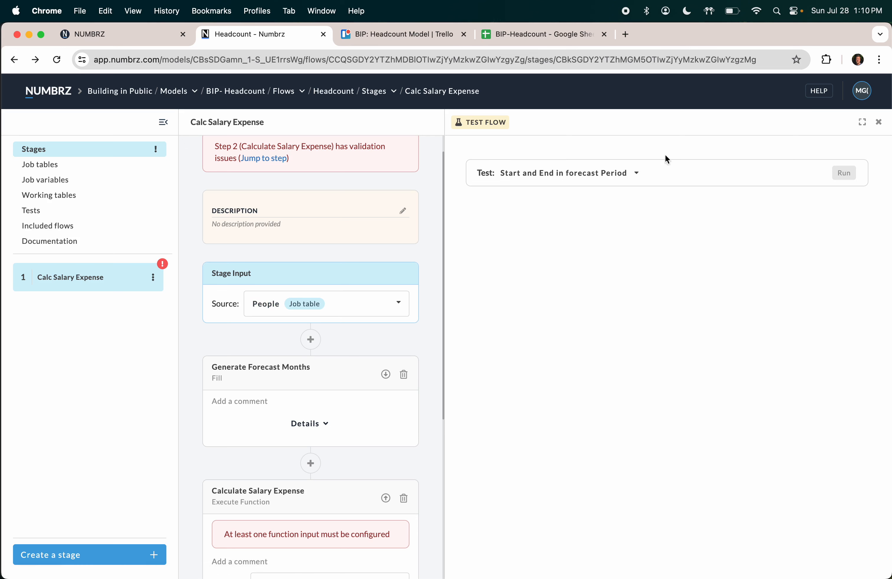
scroll(277, 272, "down", 10)
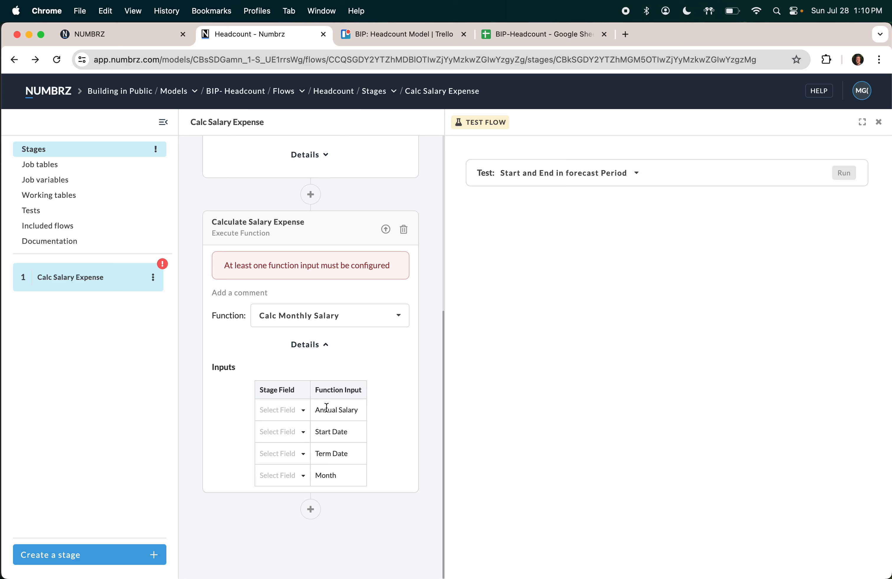
left_click(303, 411)
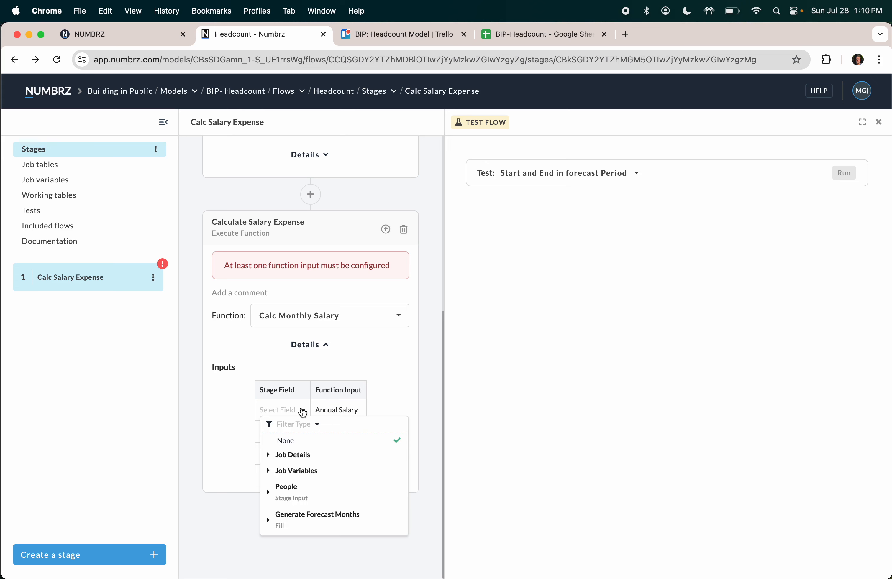
left_click(294, 489)
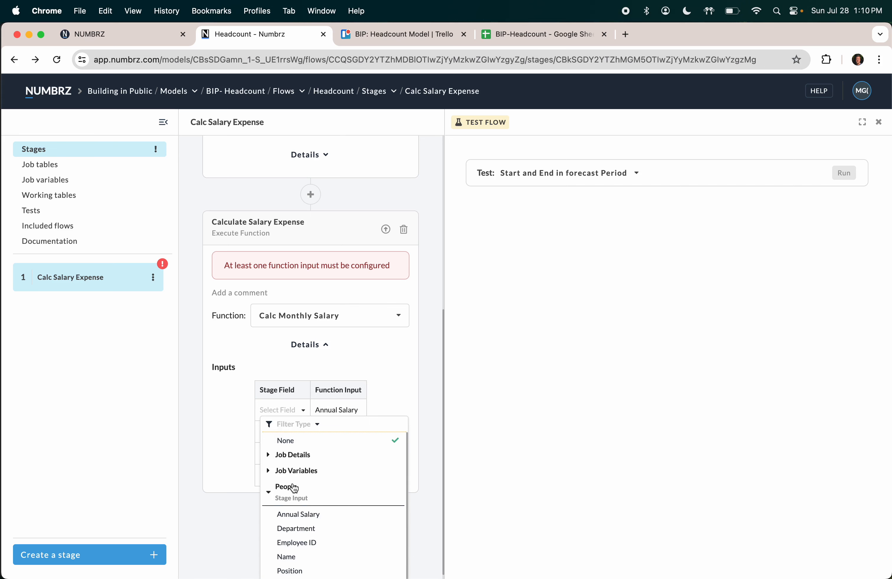
left_click(304, 518)
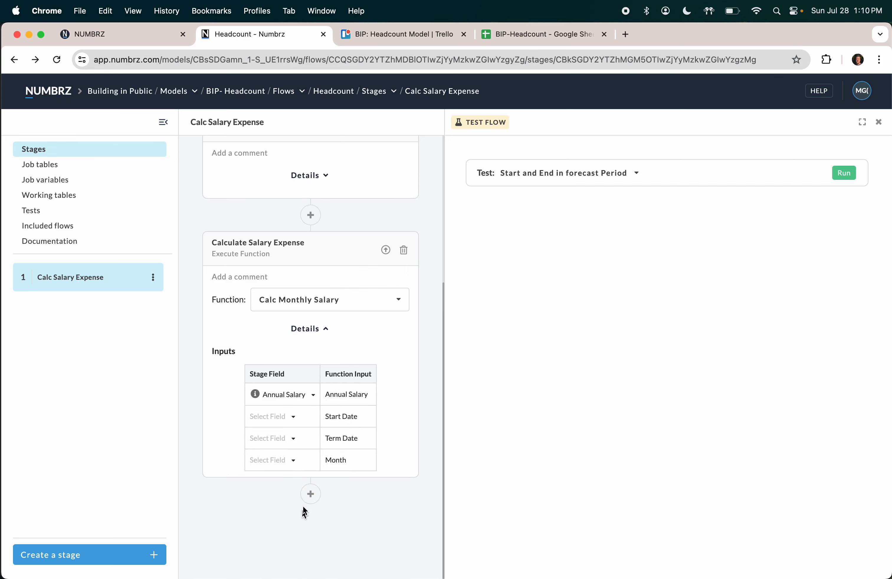
left_click(293, 419)
left_click(276, 493)
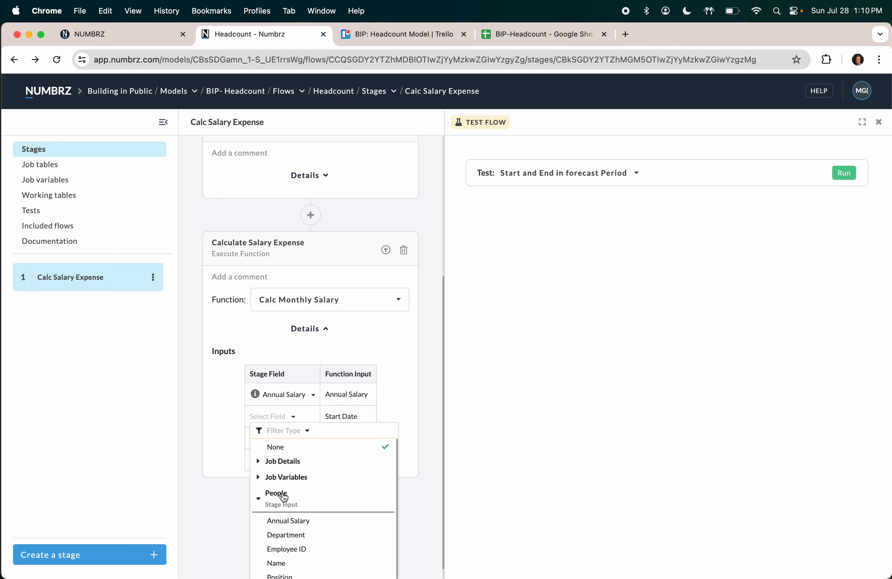
scroll(287, 527, "down", 2)
scroll(293, 535, "down", 1)
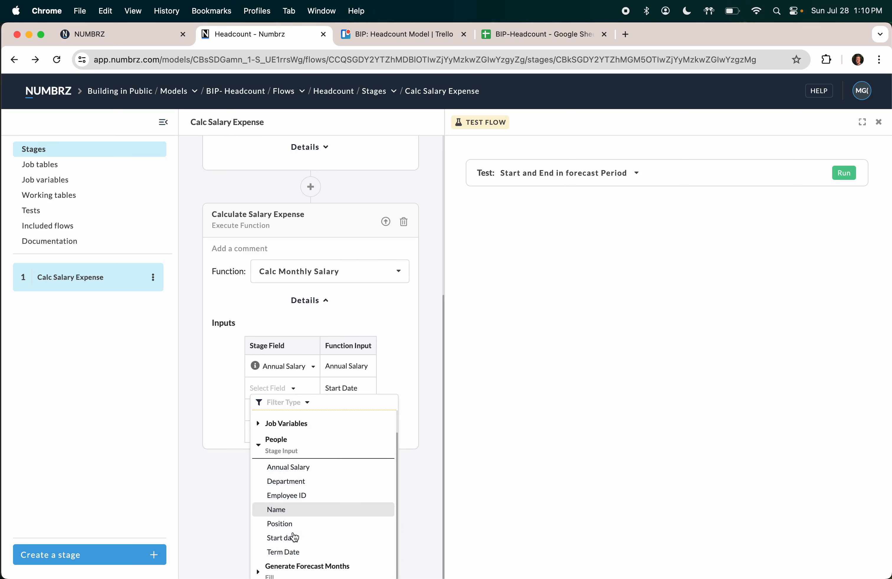
left_click(293, 535)
Step: Map People's Term Date and Generate Forecast Months' Month to their inputs, then run the test
left_click(292, 439)
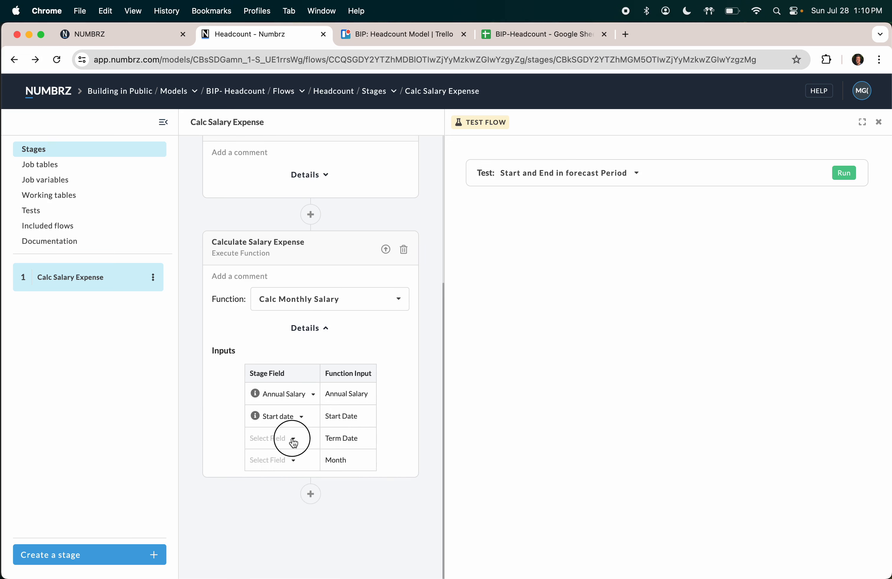
left_click(289, 516)
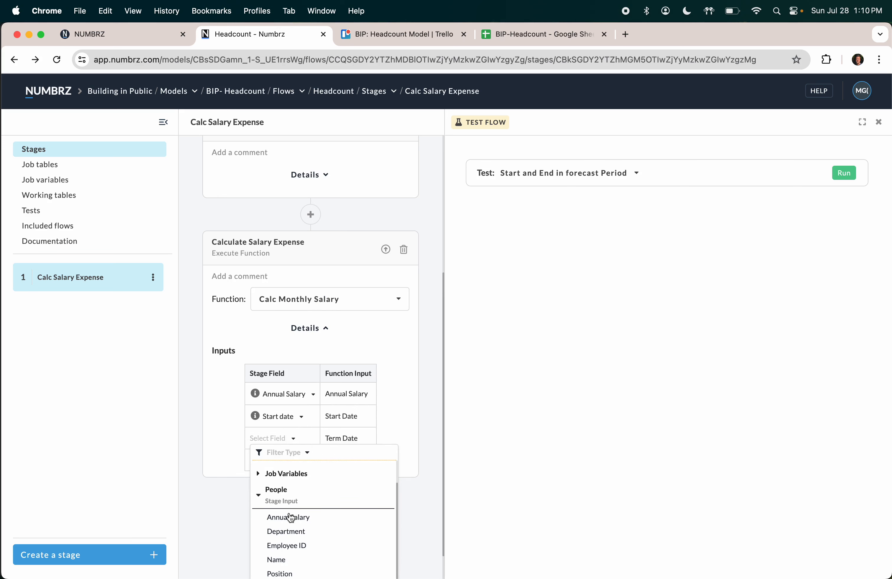
scroll(290, 517, "down", 1)
left_click(294, 552)
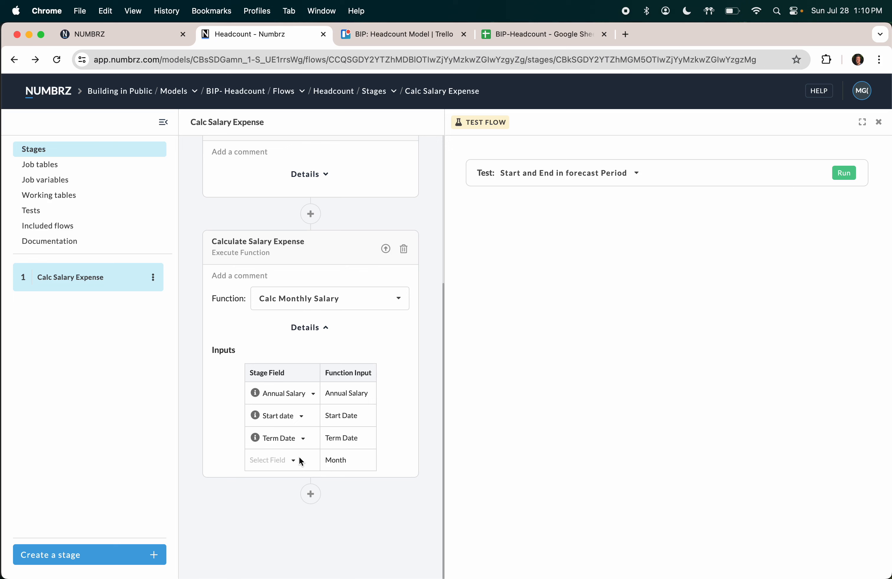
scroll(313, 327, "up", 2)
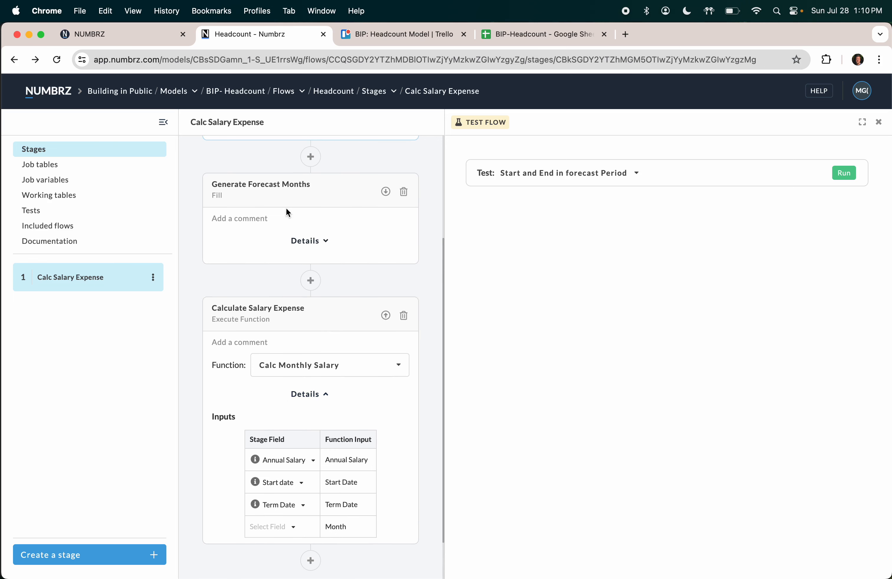
scroll(316, 282, "down", 2)
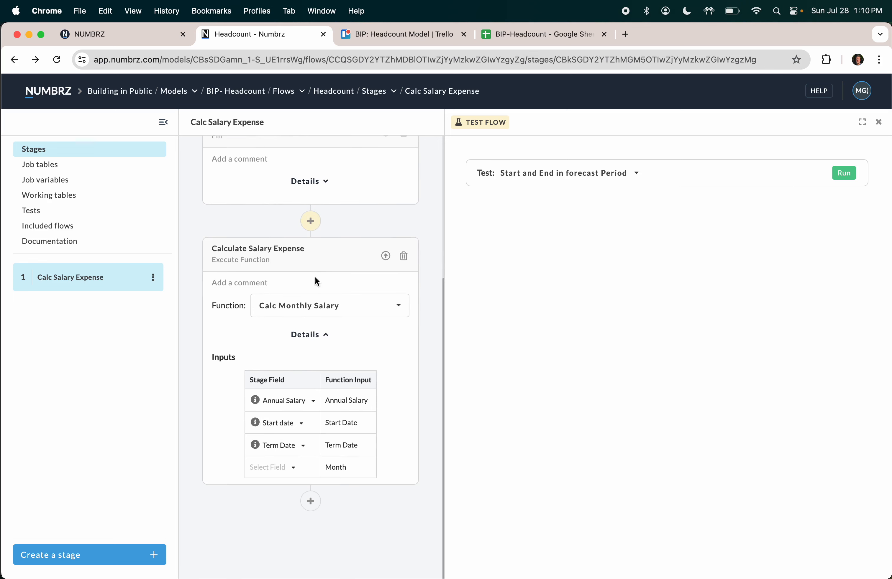
left_click(292, 467)
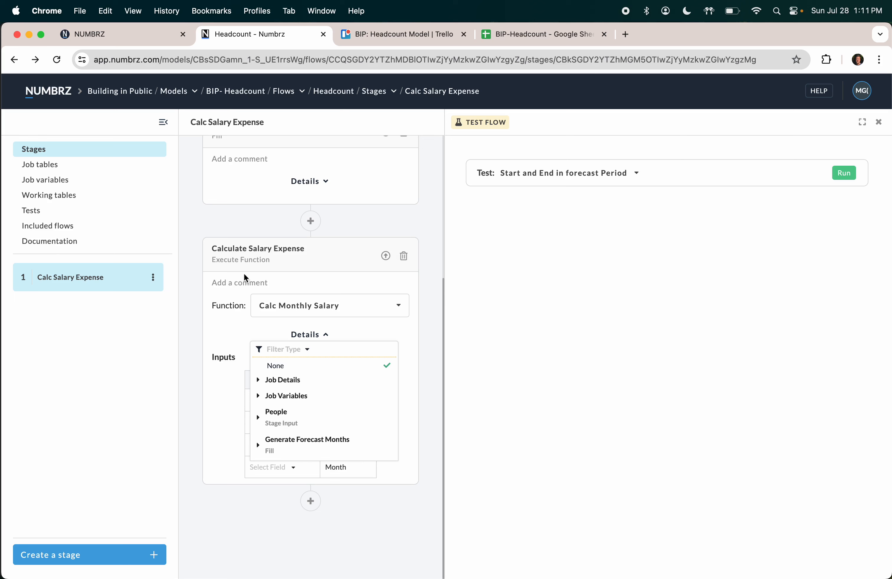
left_click(259, 446)
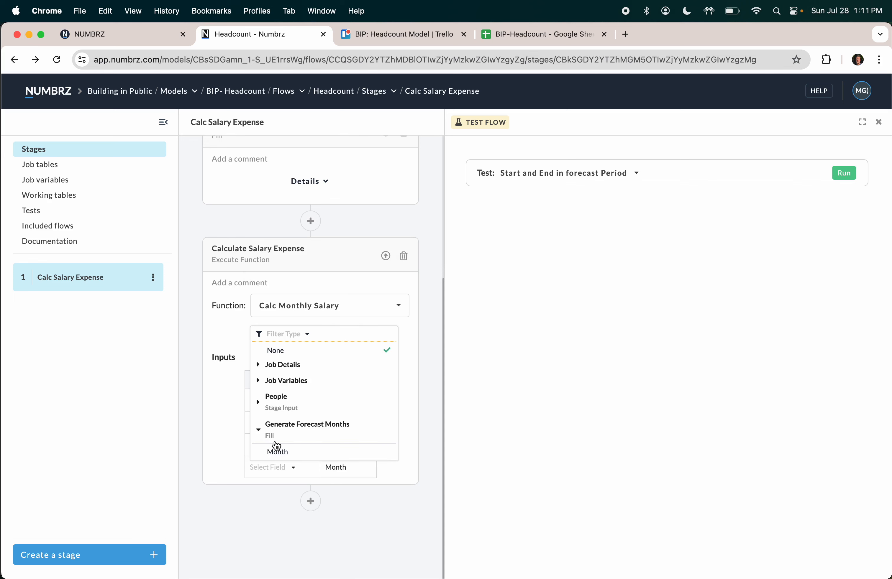
left_click(281, 453)
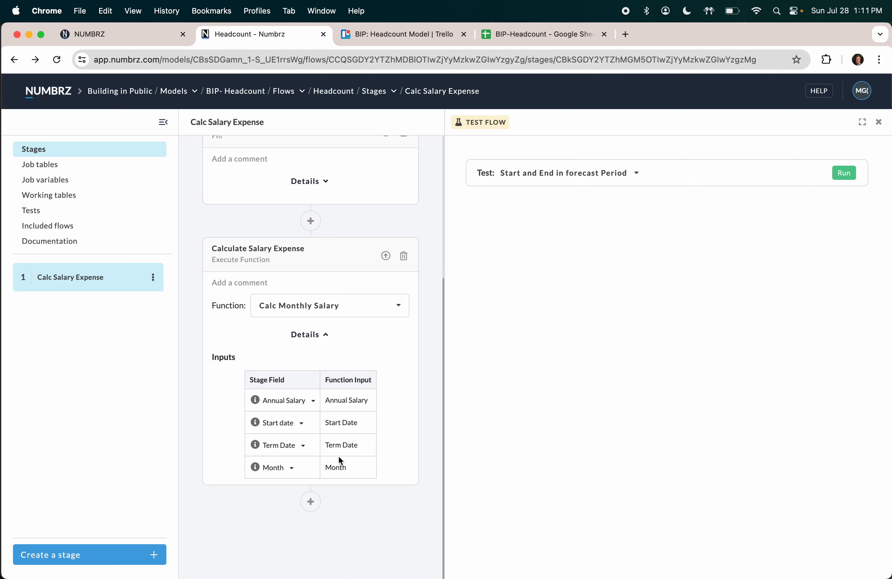
left_click(843, 179)
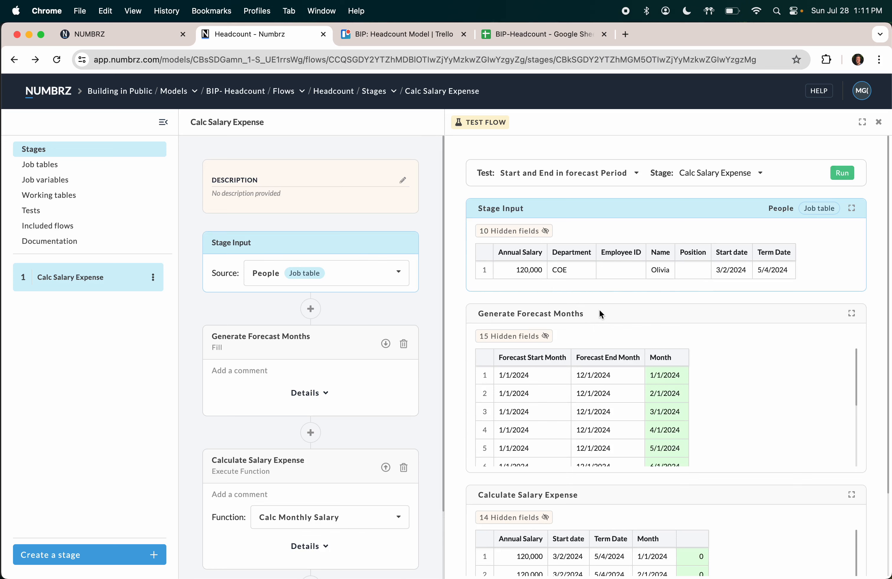
Step: Review all 12 months of results (5,000 March, 10,000 April, then 0) and open Calc Monthly Salary
scroll(641, 418, "down", 5)
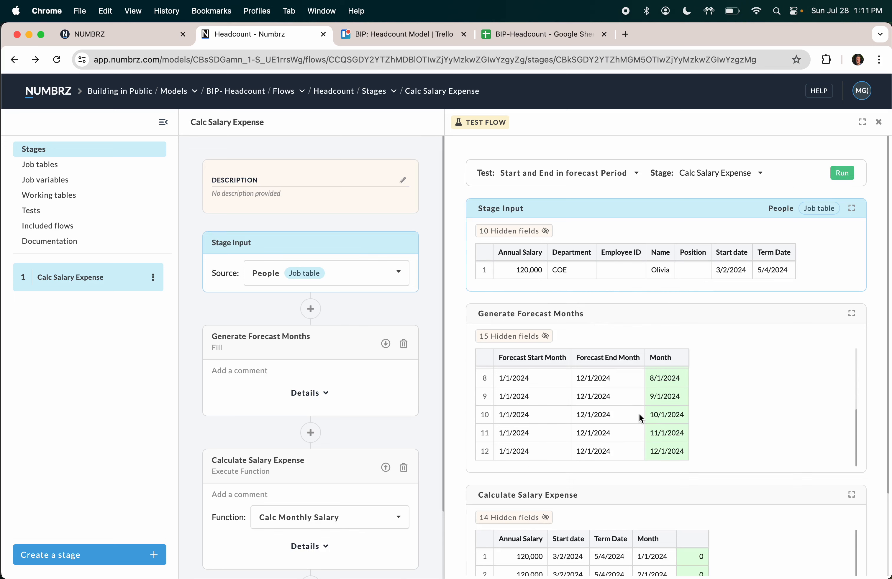
scroll(575, 446, "down", 3)
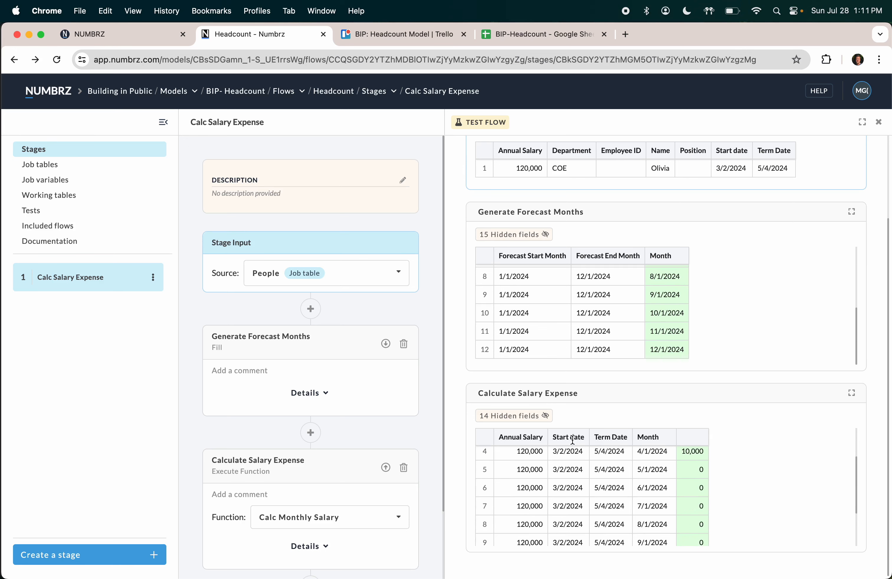
scroll(572, 440, "up", 1)
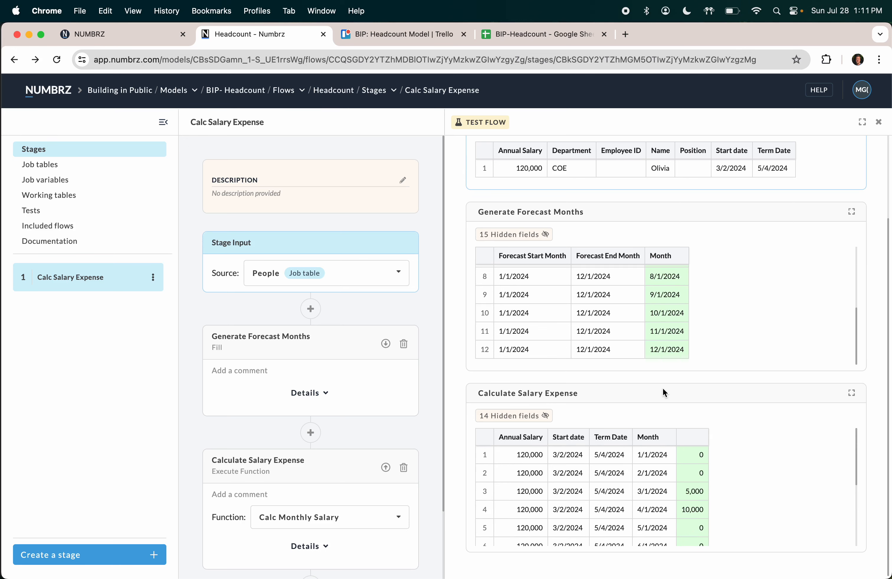
left_click(851, 393)
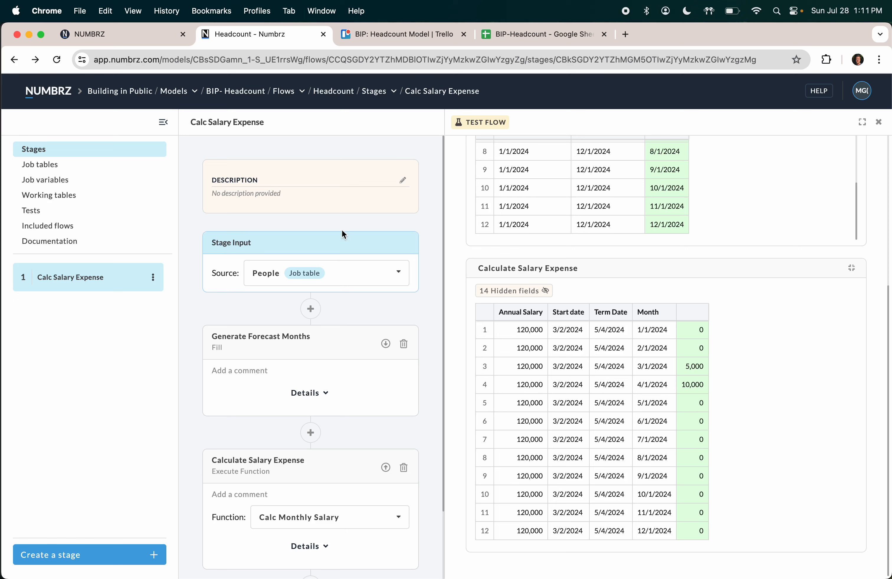
scroll(307, 406, "down", 3)
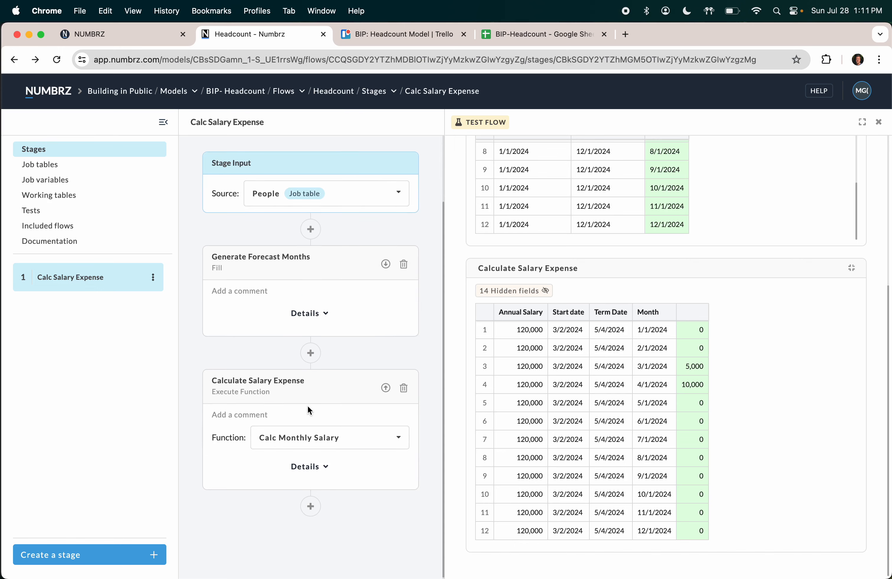
left_click(304, 439)
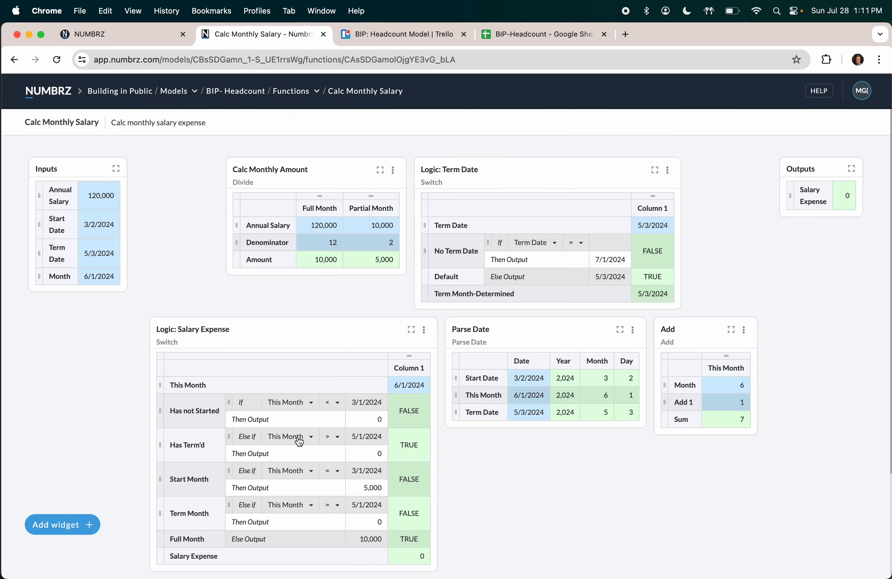
Step: Set the test Month to 5/1/2024 and check which calculations use Term Date and Month
left_click(98, 278)
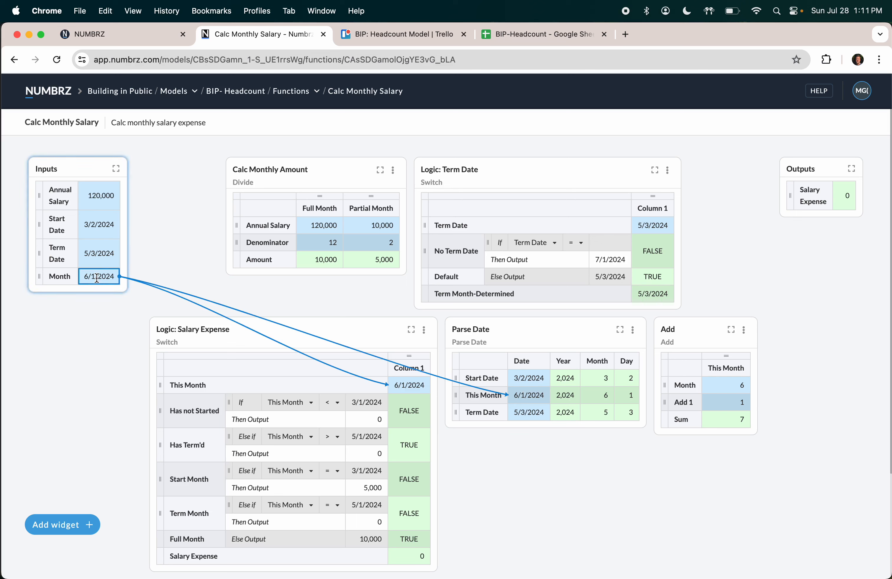
type("5/1/2024")
key("Return")
left_click(103, 252)
left_click(108, 279)
Step: Link the 5,000 Partial Month amount into the Term Month output so May returns 5,000
scroll(594, 399, "down", 3)
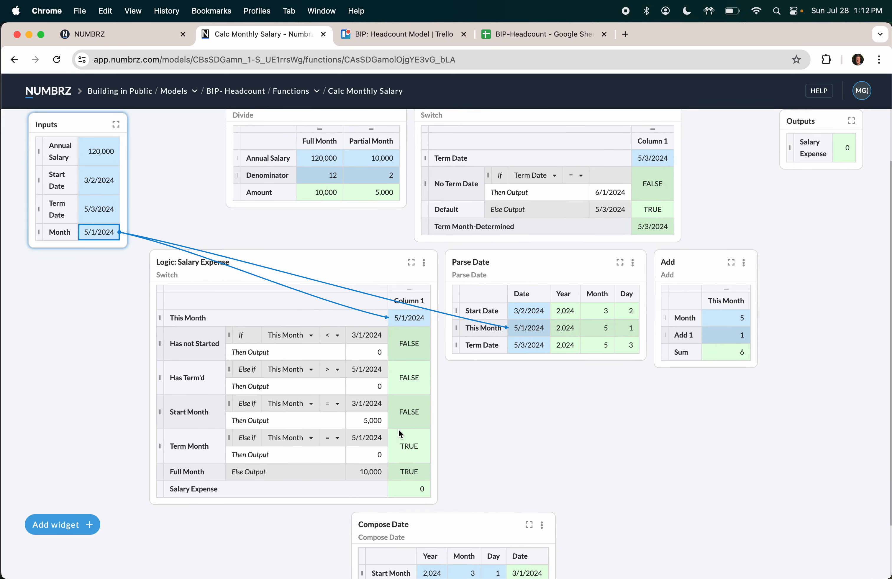
left_click(379, 455)
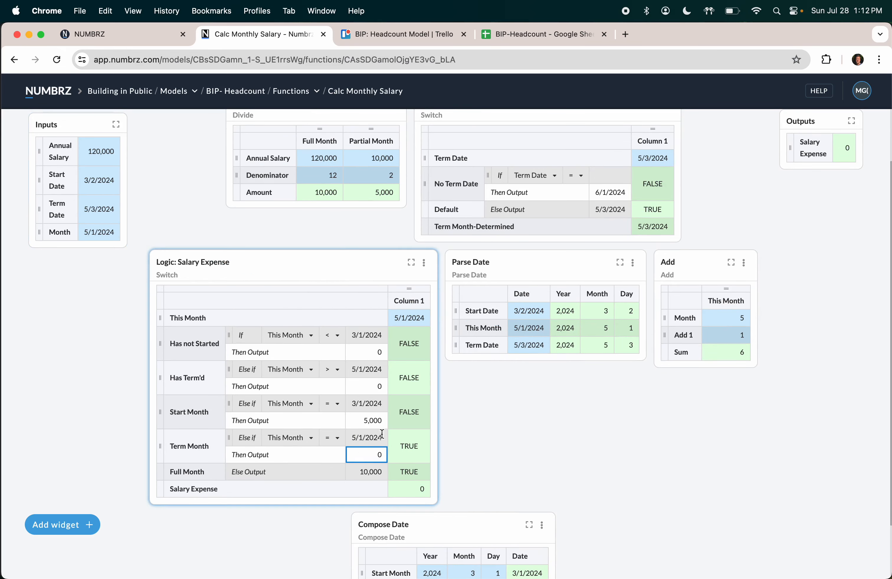
left_click(387, 192)
left_click_drag(386, 192, 374, 449)
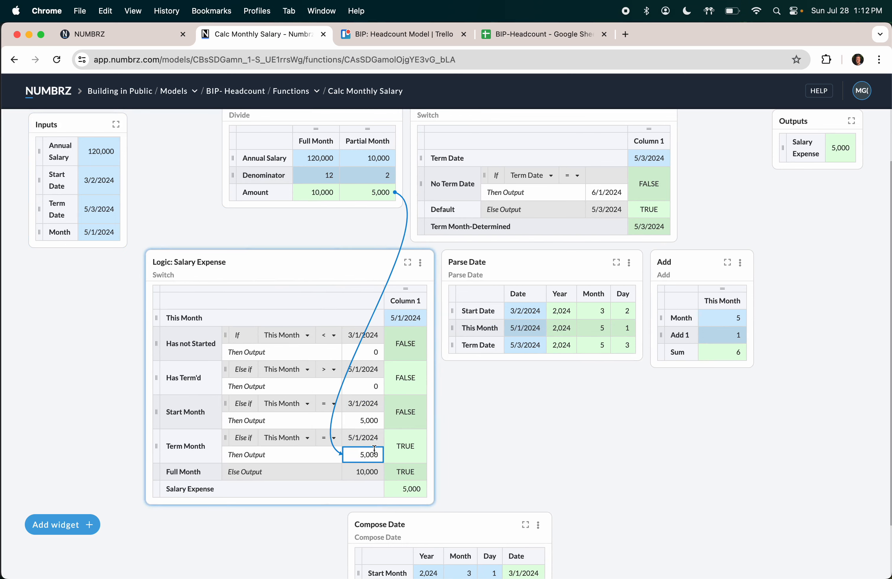
left_click(14, 60)
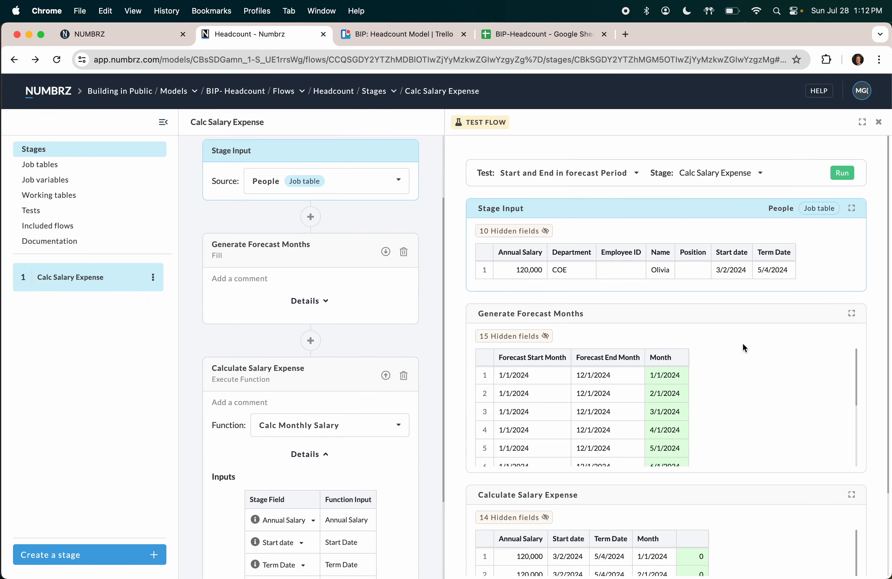
Step: Rerun the stage test and confirm 5,000 for March, 10,000 for April and 5,000 for May
left_click(841, 173)
scroll(739, 472, "down", 3)
scroll(696, 521, "down", 2)
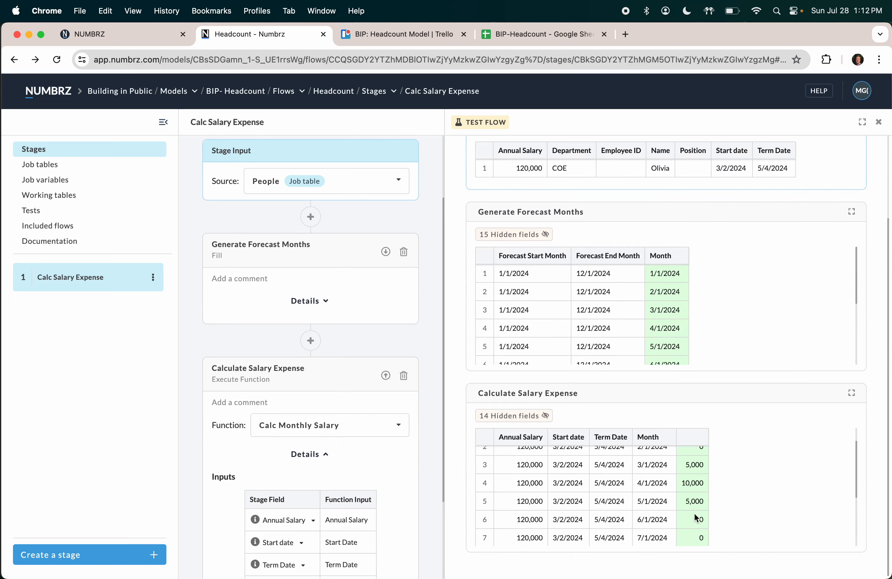
left_click(852, 394)
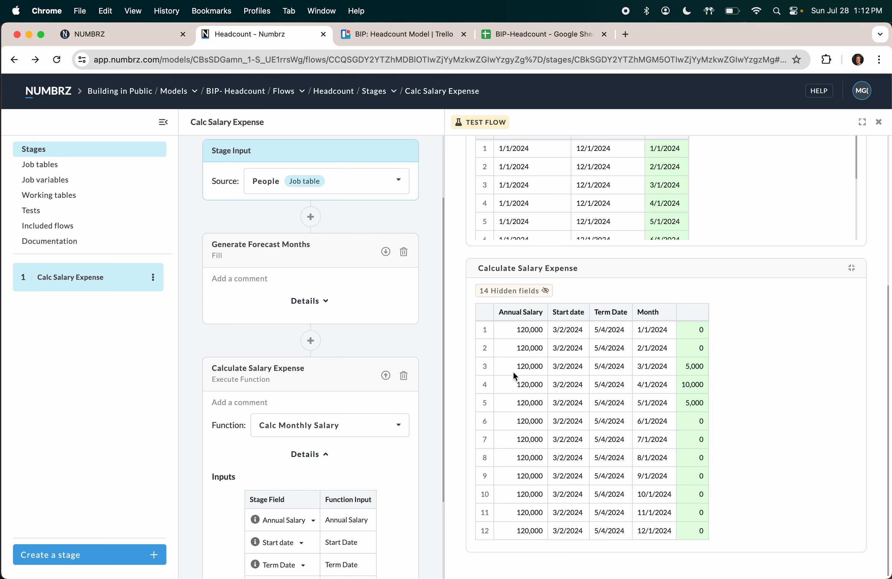
scroll(454, 323, "up", 3)
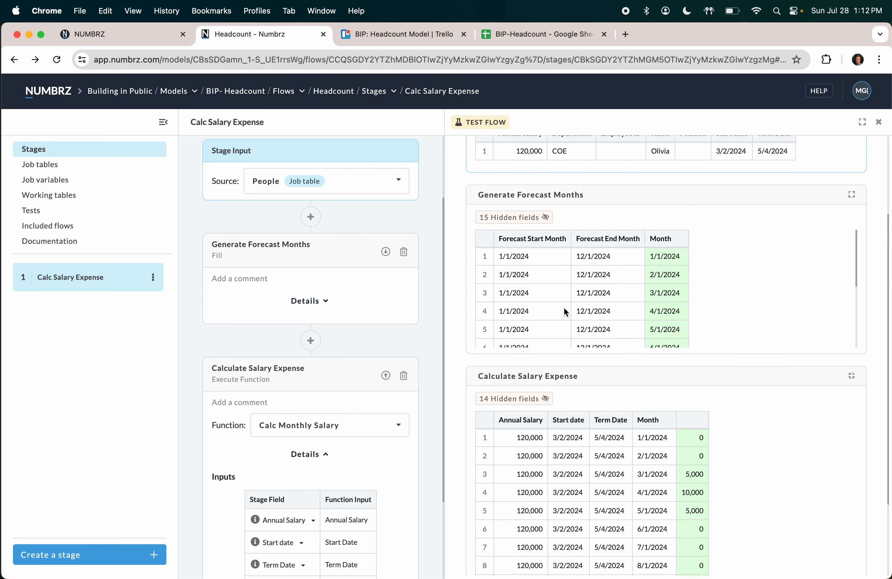
scroll(558, 295, "down", 1)
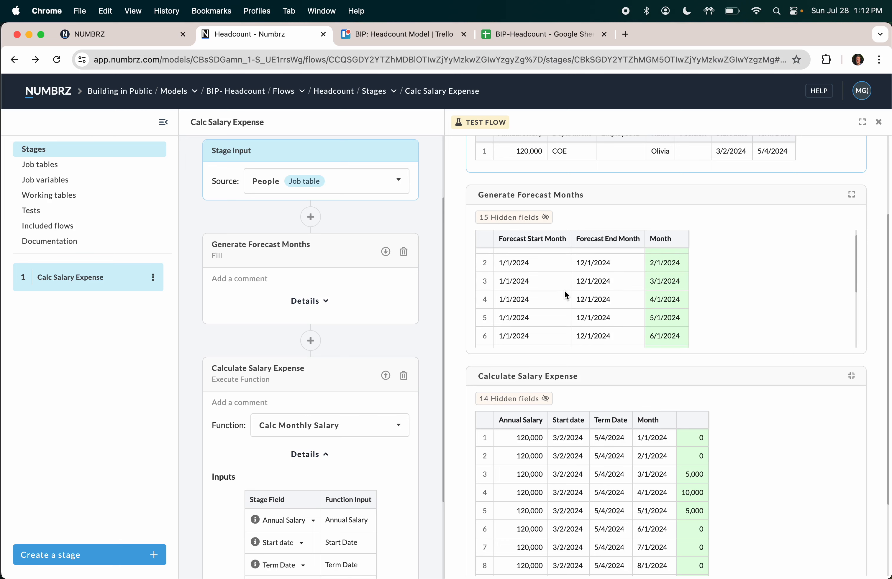
scroll(565, 292, "down", 1)
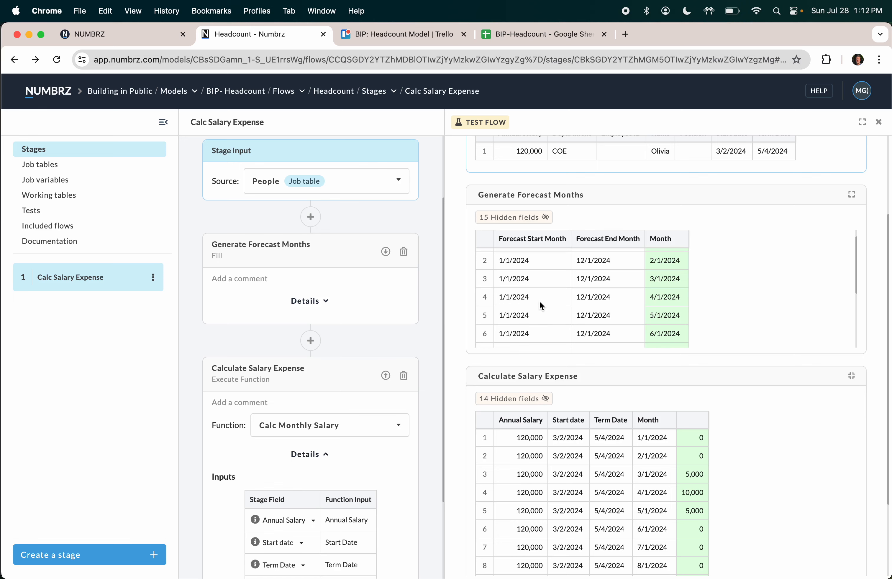
scroll(539, 302, "up", 2)
scroll(459, 278, "up", 3)
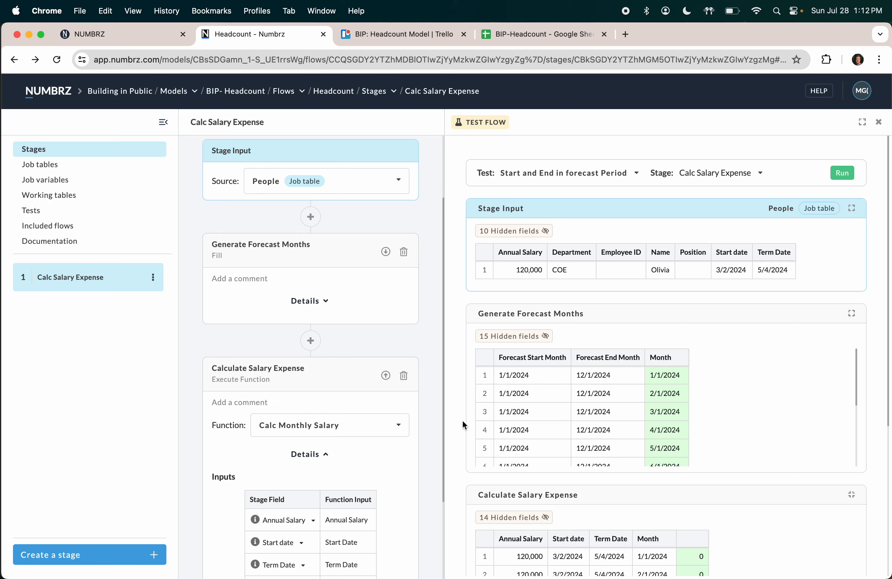
Step: Review the Calc Salary Expense test results, then return to the Building in Public models list
scroll(454, 461, "down", 6)
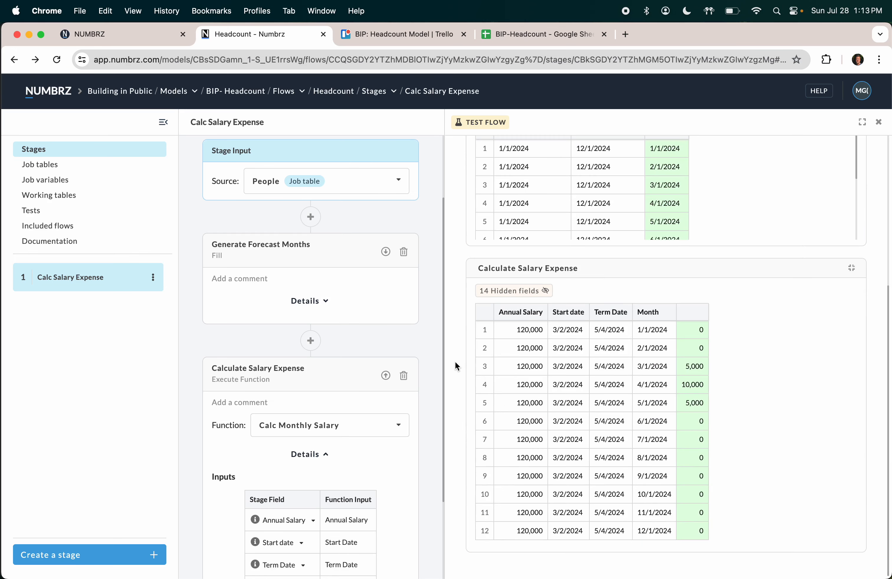
scroll(455, 362, "up", 4)
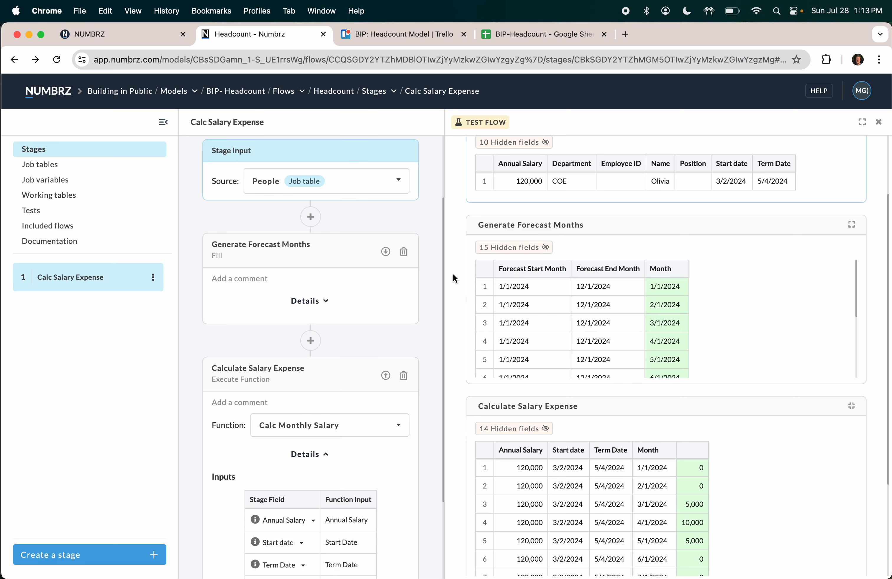
scroll(452, 277, "up", 3)
scroll(422, 301, "up", 3)
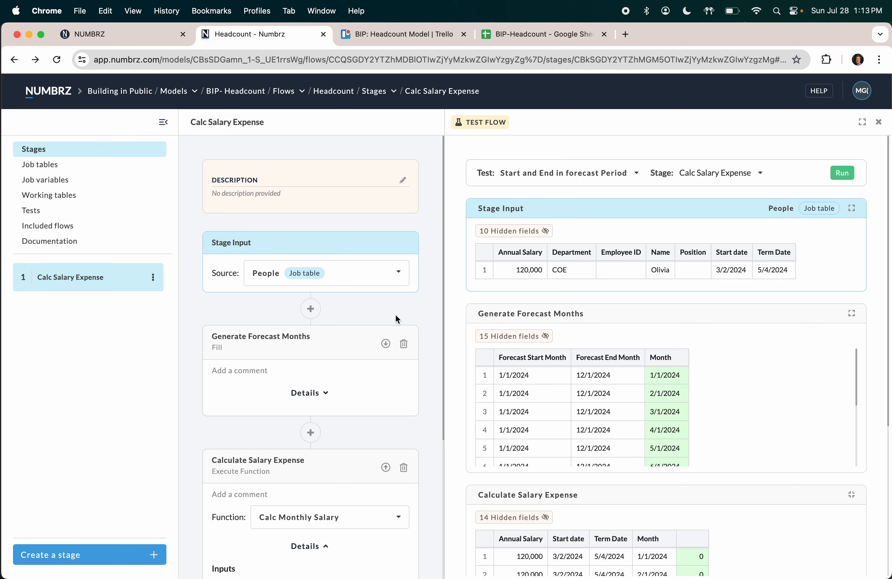
left_click(49, 96)
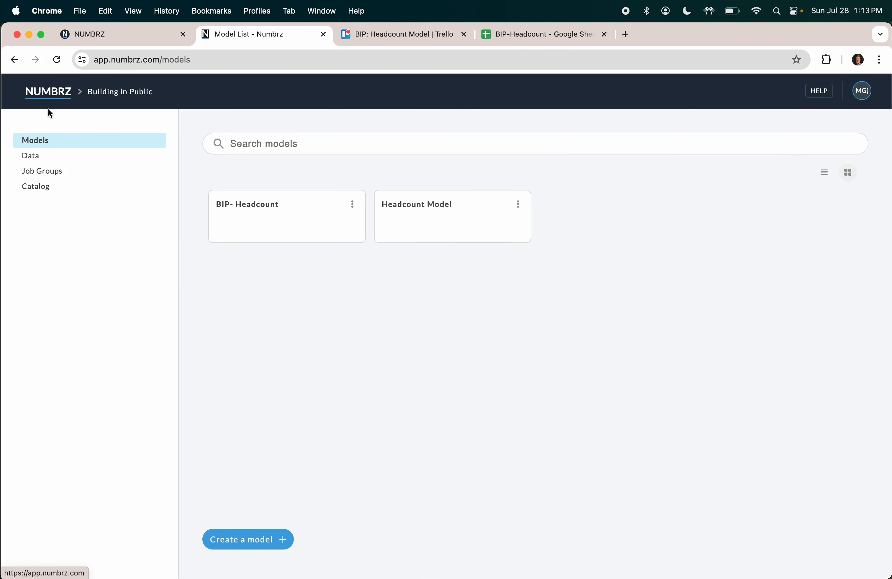
Step: Get a copy of the Tutorials-NUMBRZ Features template from the Catalog
left_click(42, 187)
scroll(565, 428, "down", 5)
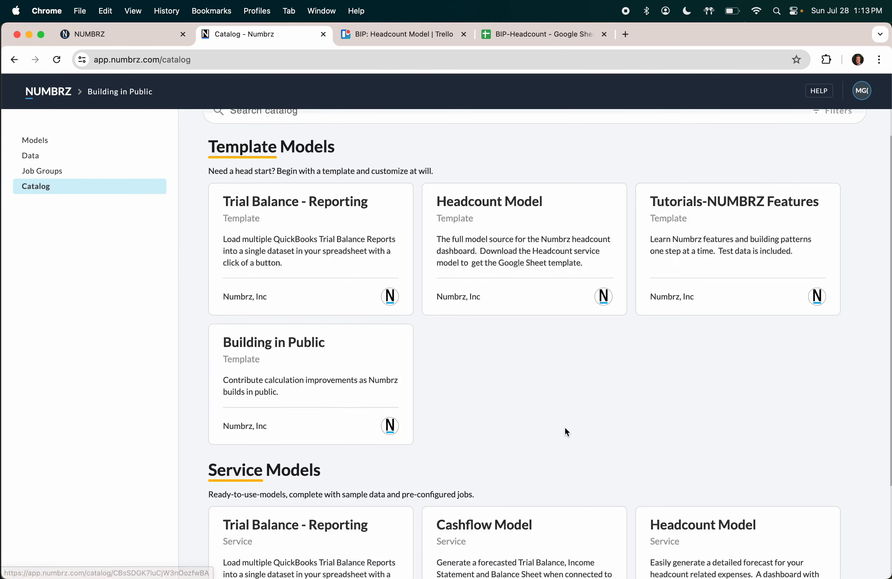
scroll(566, 427, "up", 5)
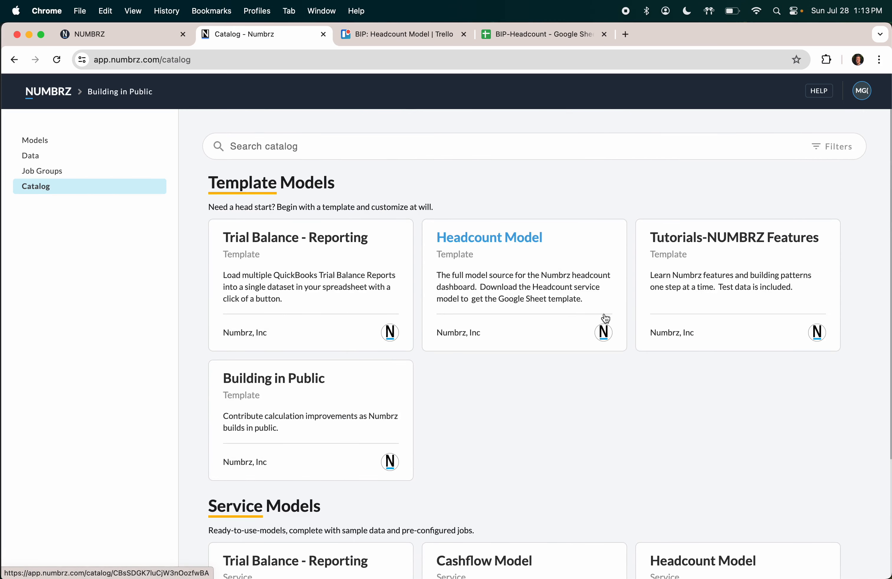
left_click(691, 243)
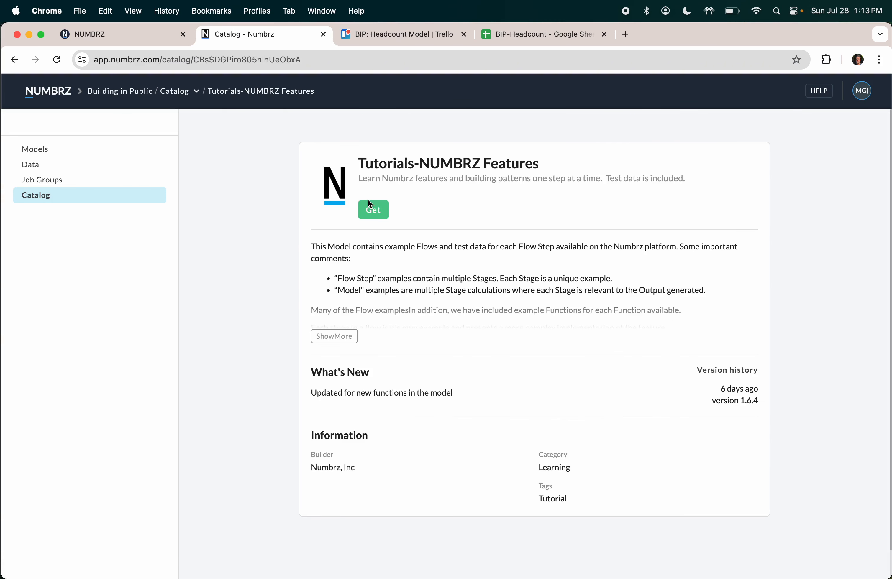
left_click(378, 211)
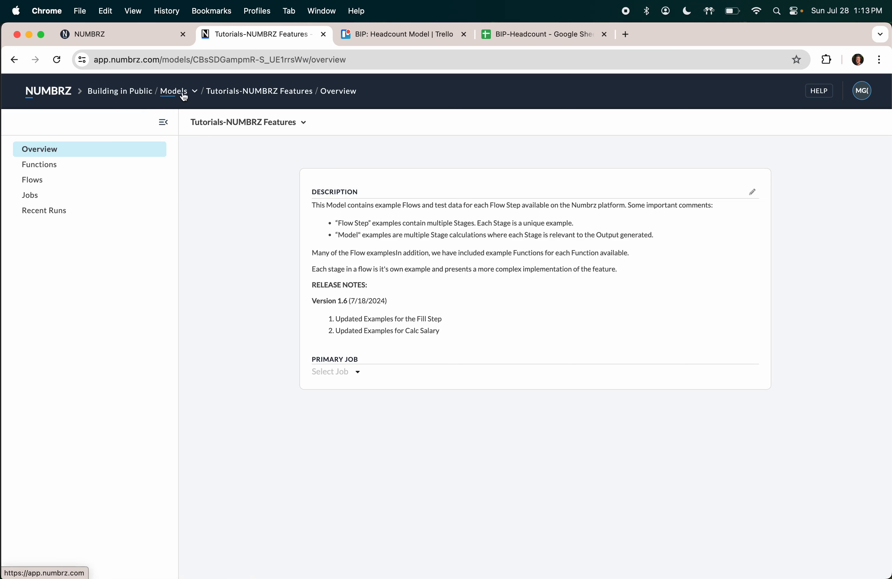
Step: Open the Determine Salary Fill-Start/End Month function and trace where its four inputs are used
left_click(50, 165)
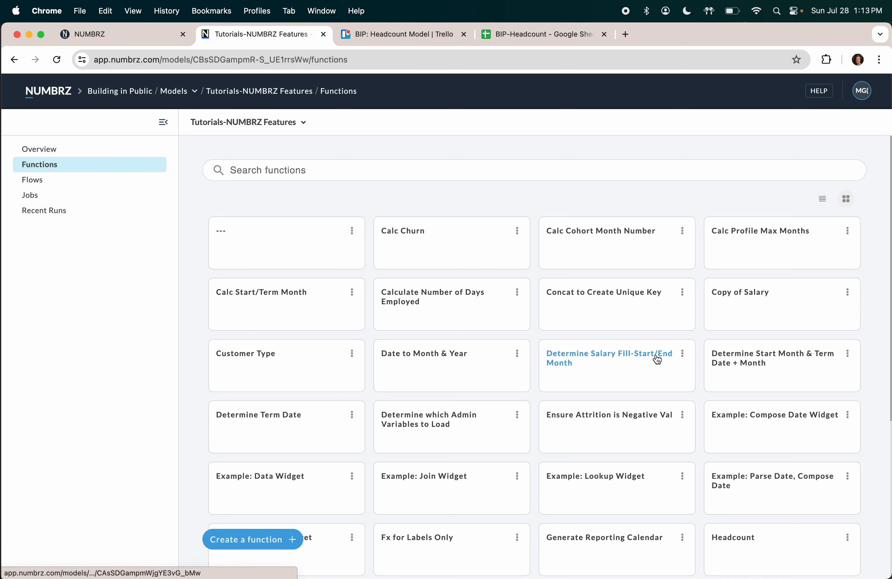
scroll(632, 364, "down", 1)
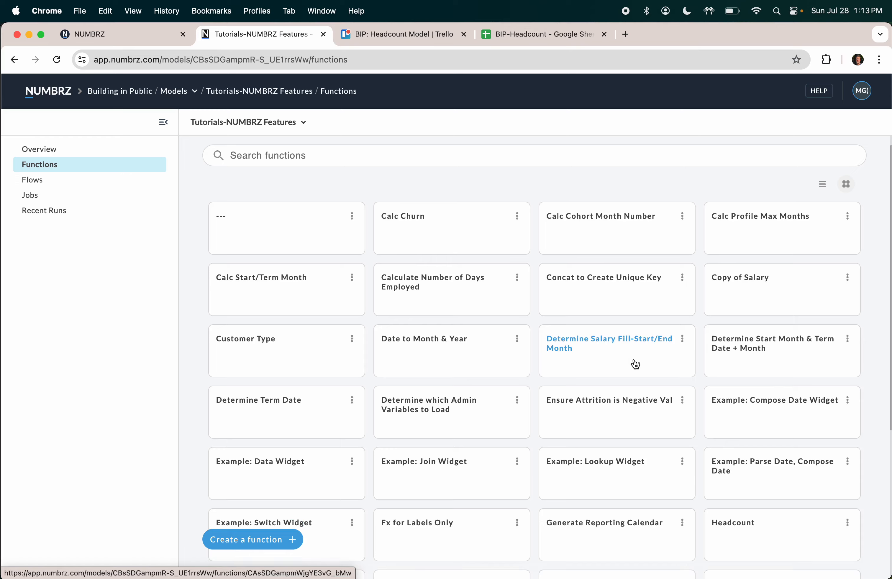
left_click(621, 341)
left_click(113, 201)
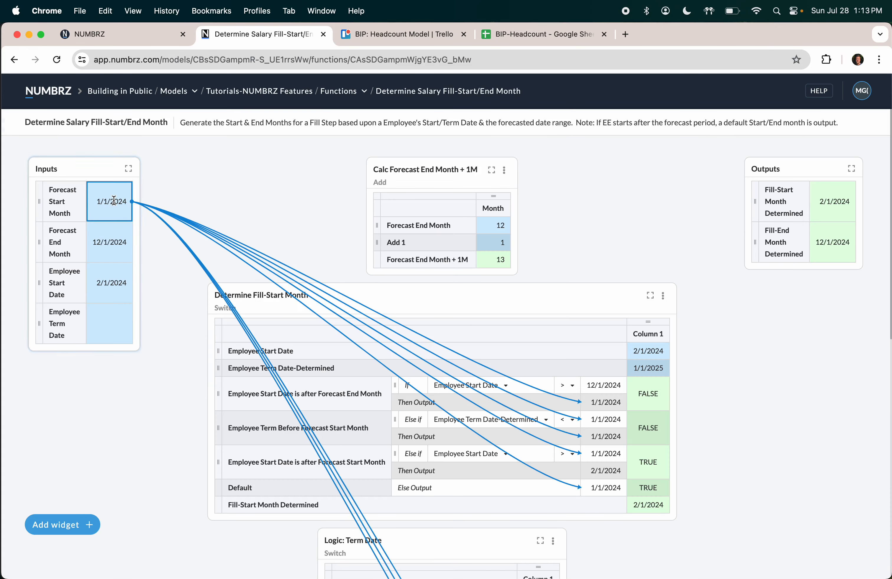
left_click(111, 243)
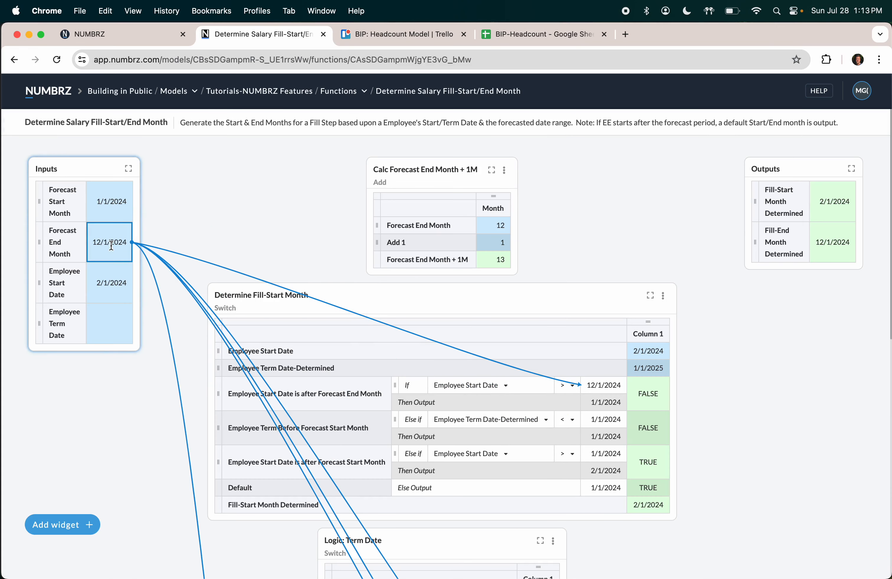
left_click(113, 282)
left_click(117, 331)
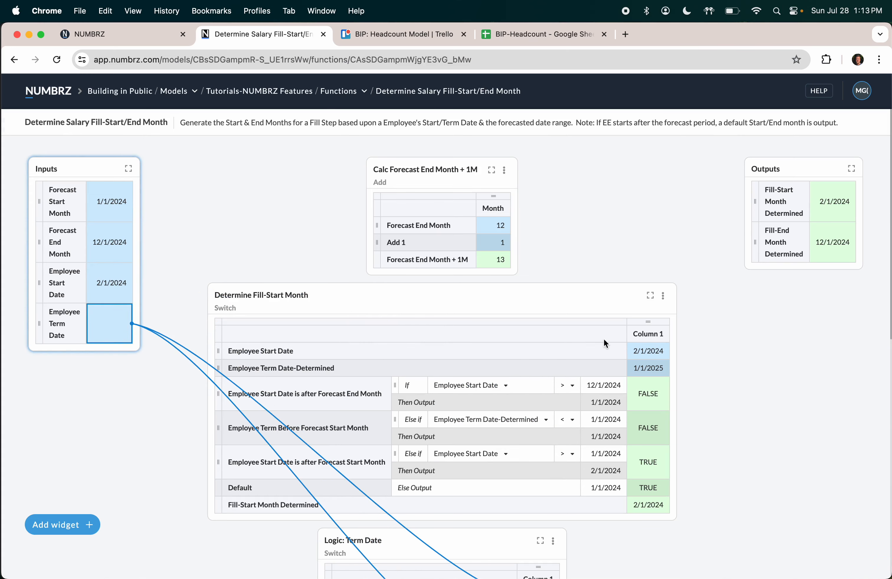
Step: Inspect what feeds the Fill-Start Month and Fill-End Month outputs and the Employee Start Date links
scroll(606, 339, "down", 10)
scroll(606, 343, "down", 3)
scroll(605, 340, "up", 13)
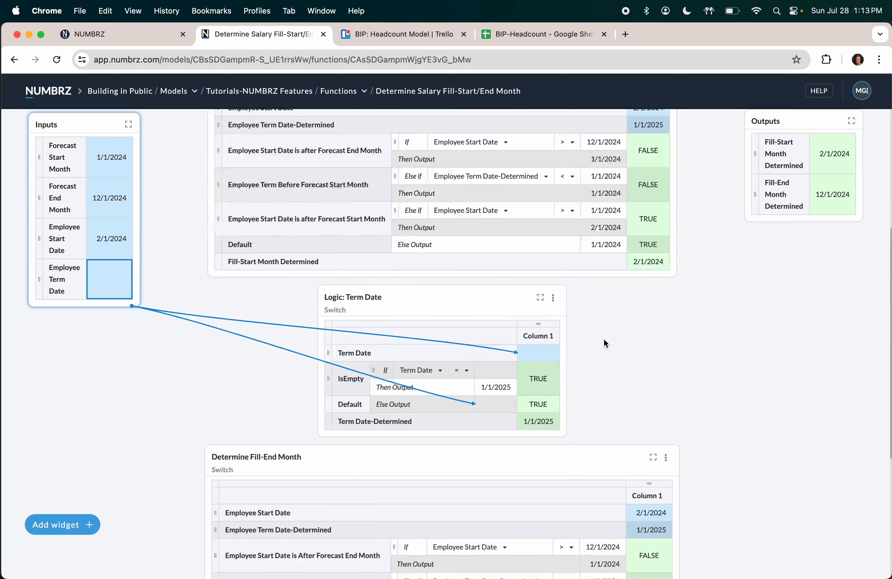
left_click(828, 206)
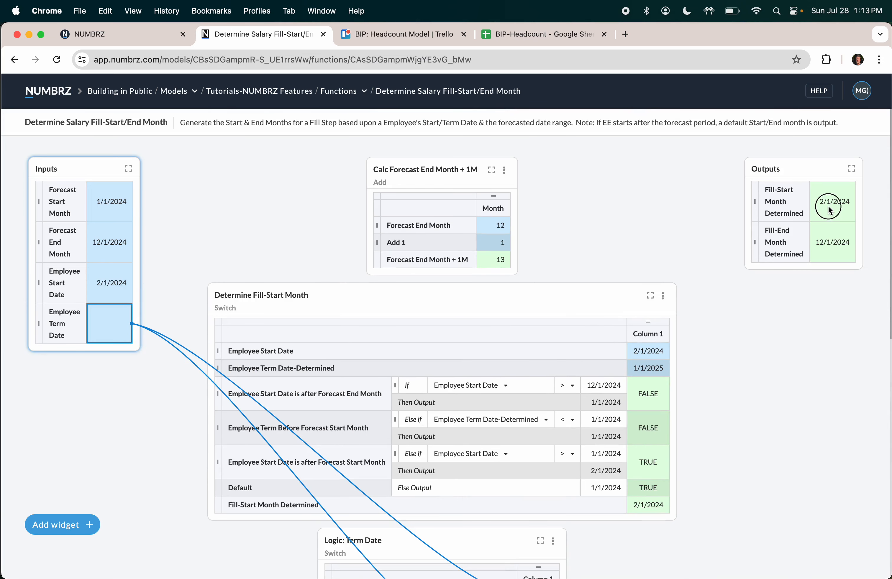
left_click(834, 241)
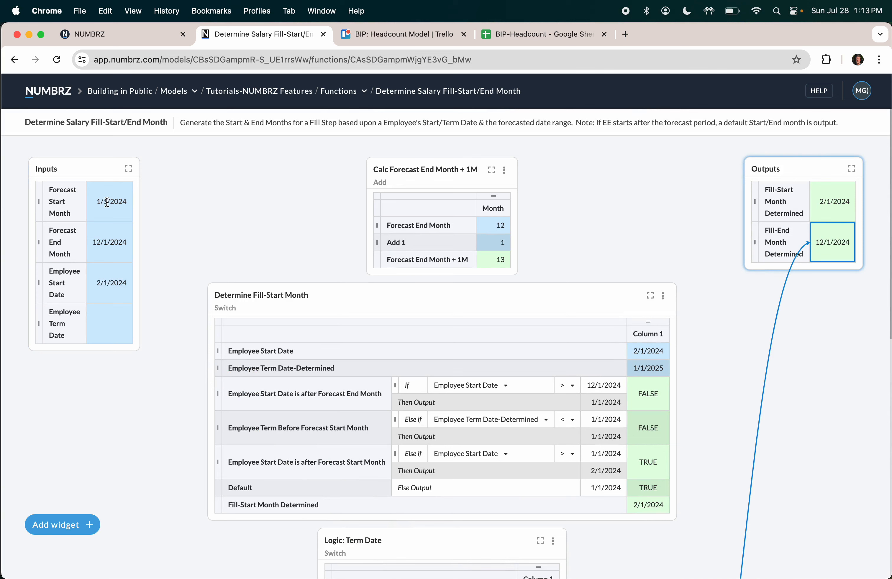
left_click(106, 283)
Step: Set the Employee Term Date test input to 5/2/2024 so Fill-End Month becomes 5/1/2024
left_click(110, 331)
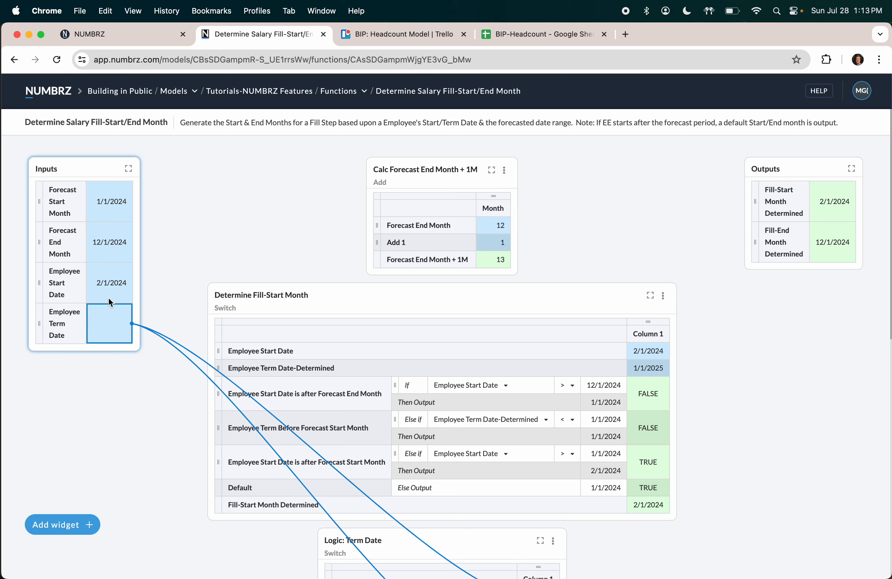
type("5/2/")
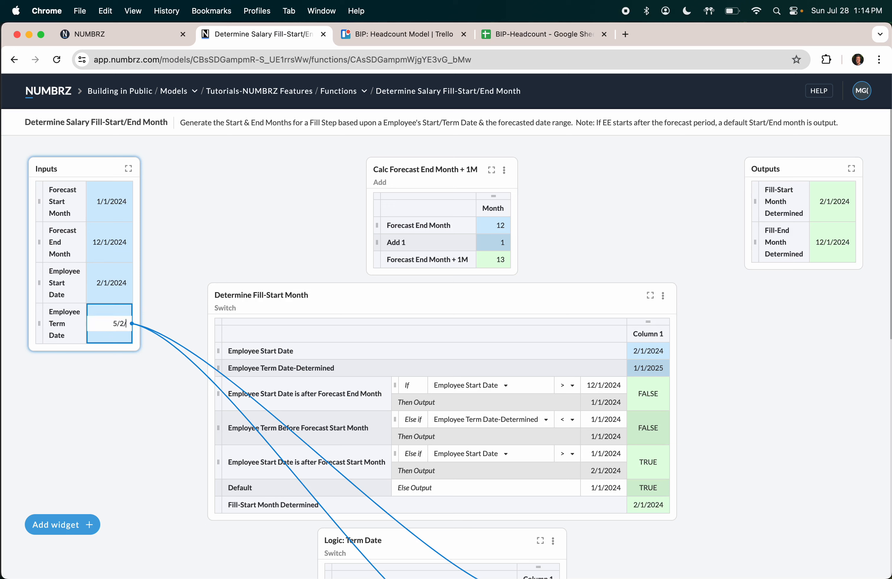
type("34")
key("Return")
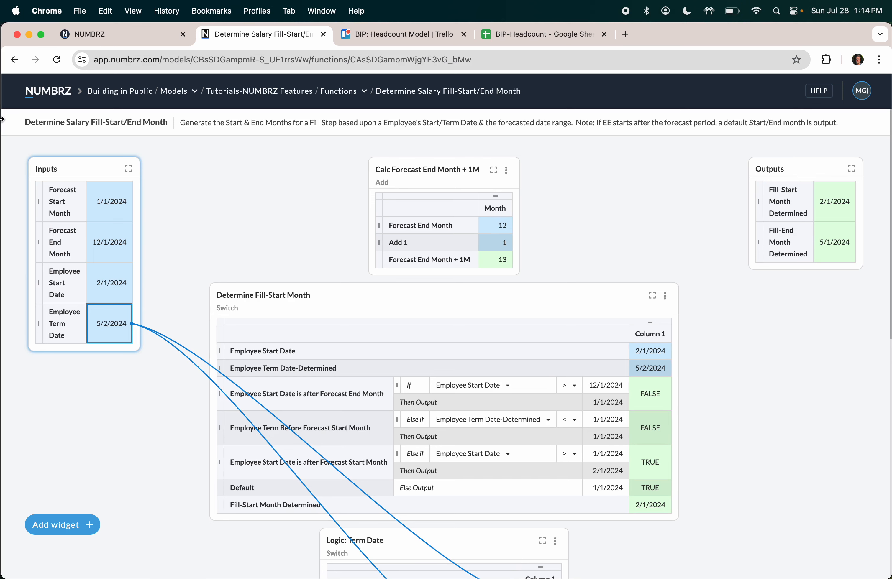
left_click(14, 60)
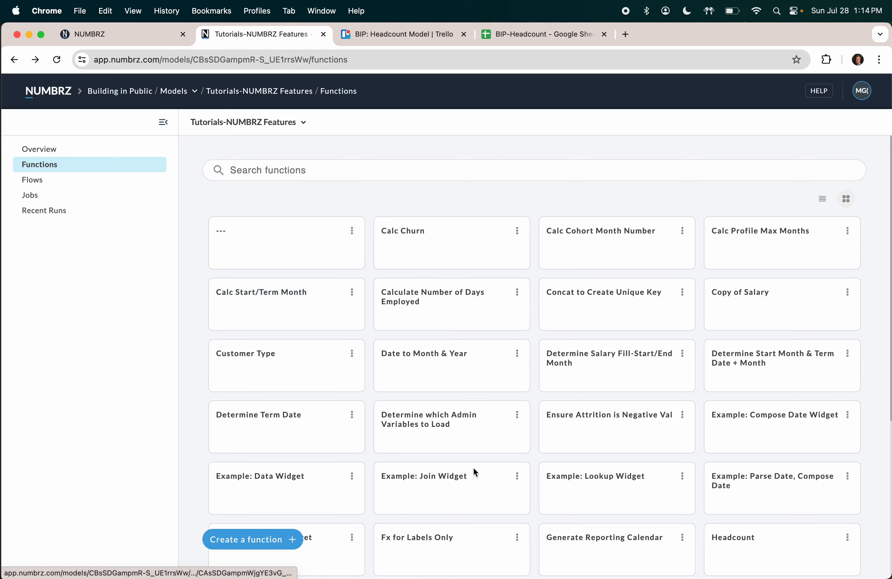
Step: Clone the Determine Salary Fill-Start/End Month function into the BIP- Headcount model
scroll(475, 472, "down", 2)
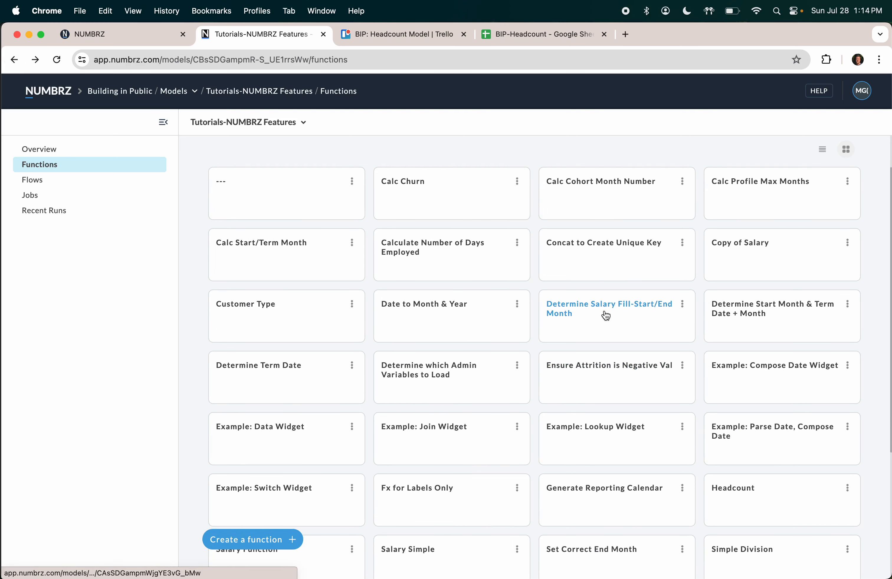
left_click(681, 304)
left_click(673, 330)
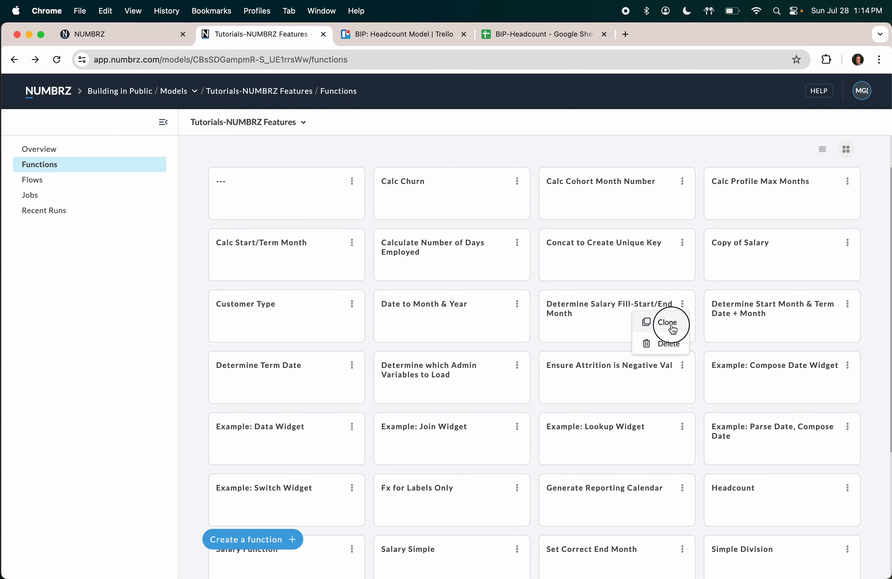
left_click(532, 324)
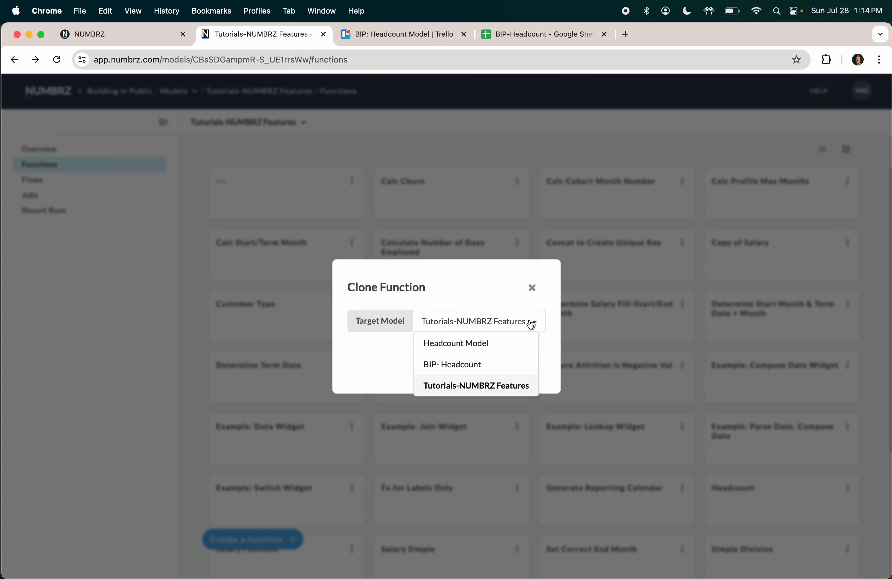
left_click(482, 364)
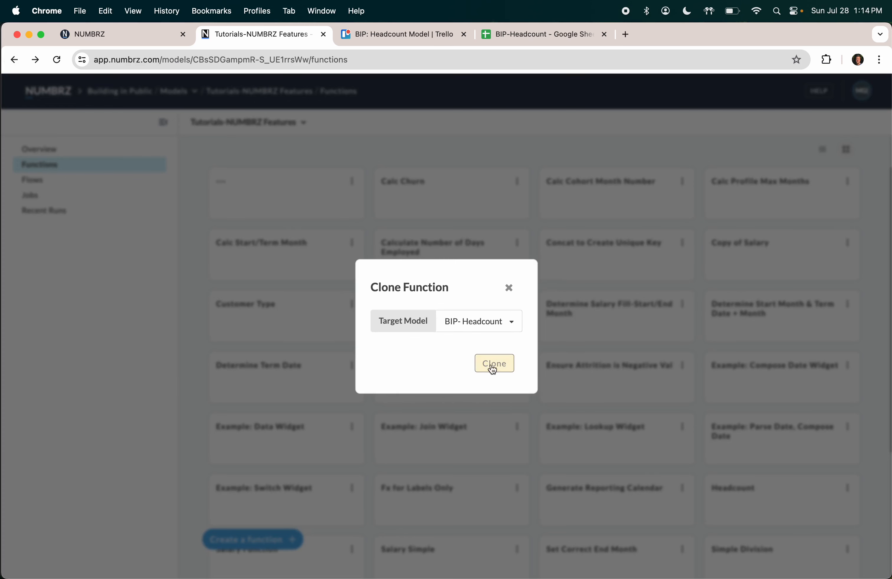
left_click(484, 365)
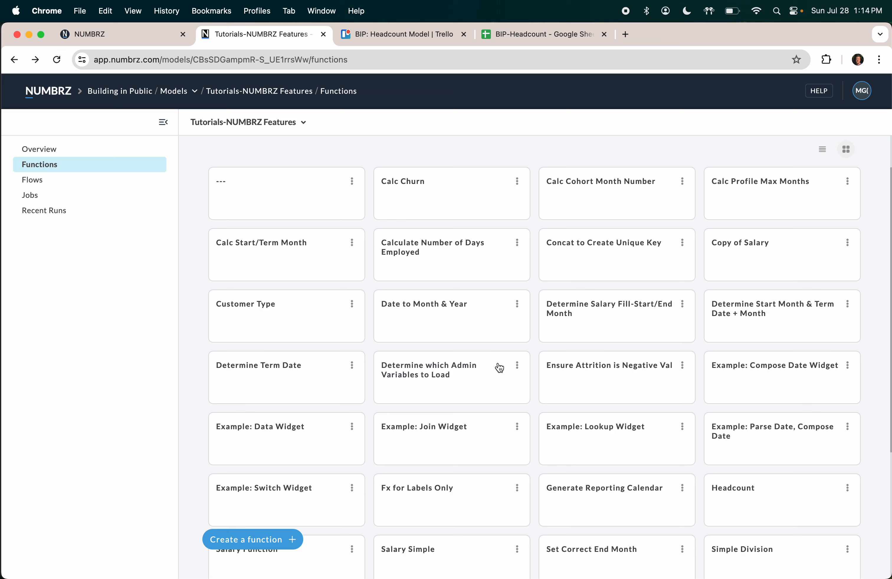
Step: Open the copied function from BIP- Headcount's function list
left_click(49, 97)
left_click(286, 209)
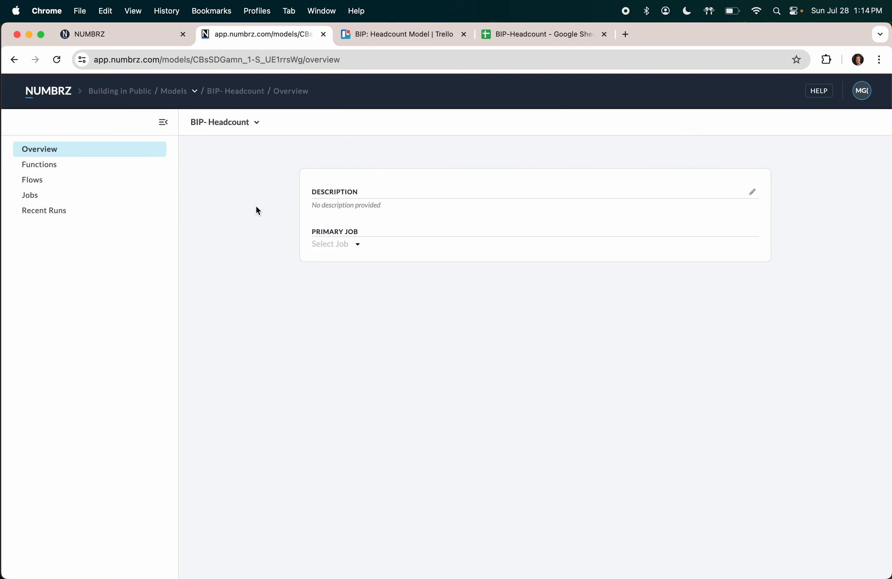
left_click(45, 170)
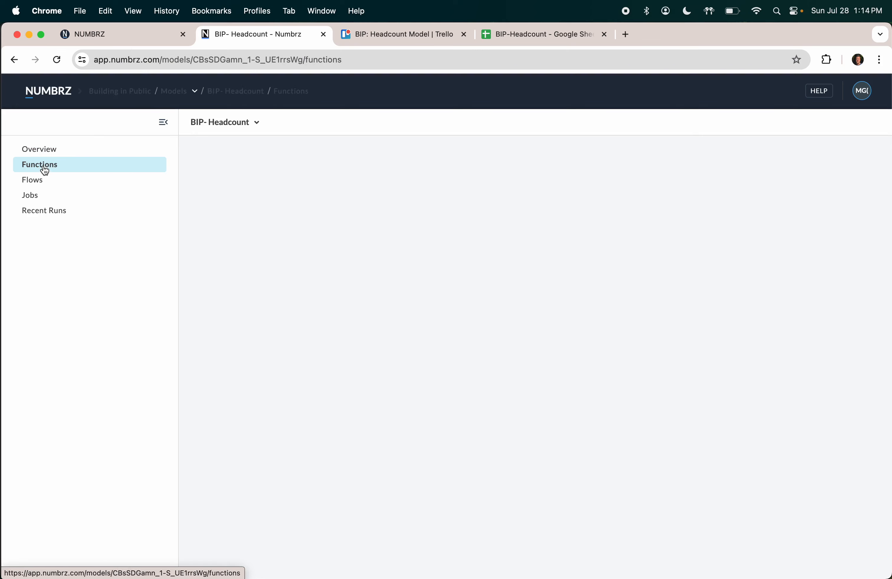
left_click(430, 235)
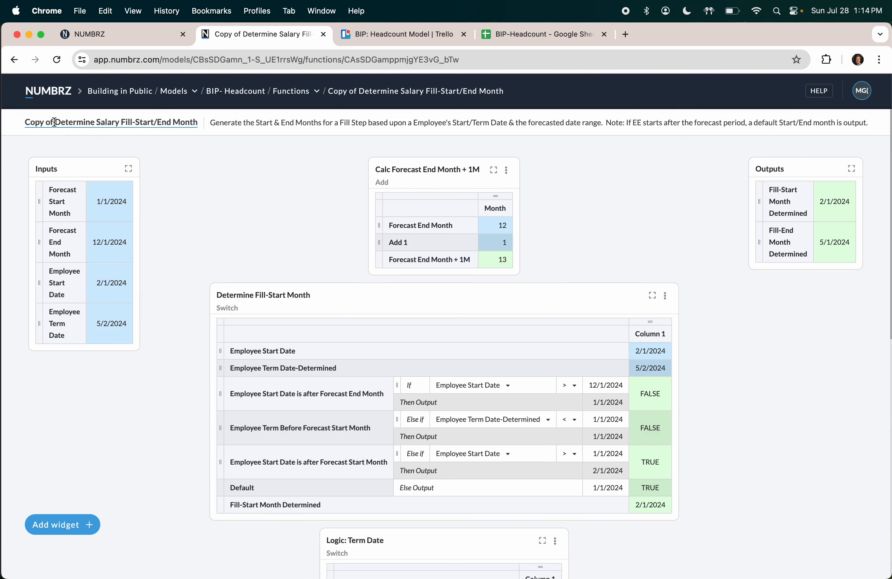
Step: Rename the copy to 'Determine Salary Fill-Start/End Month', removing the 'Copy of' prefix
left_click(54, 122)
key("BackSpace")
key("BackSpace")
key("BackSpace")
type("nth")
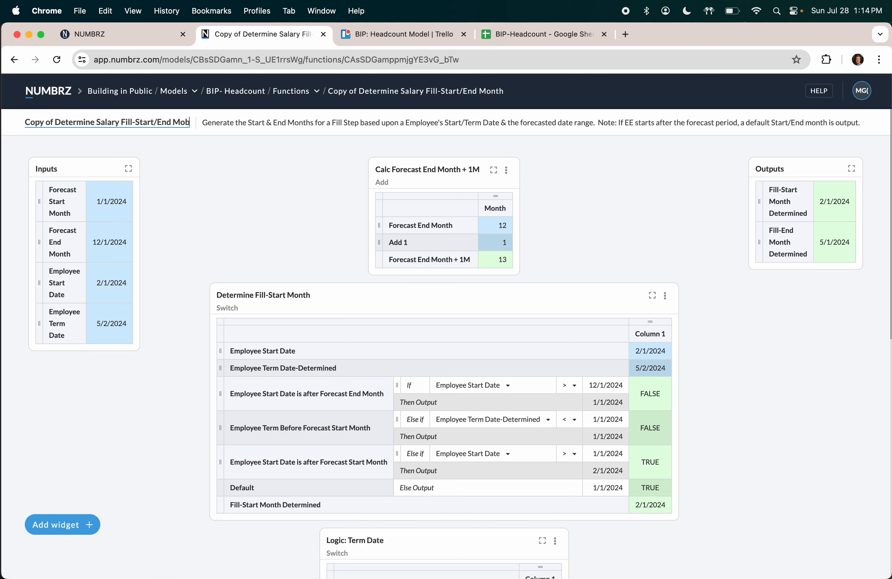
left_click(55, 122)
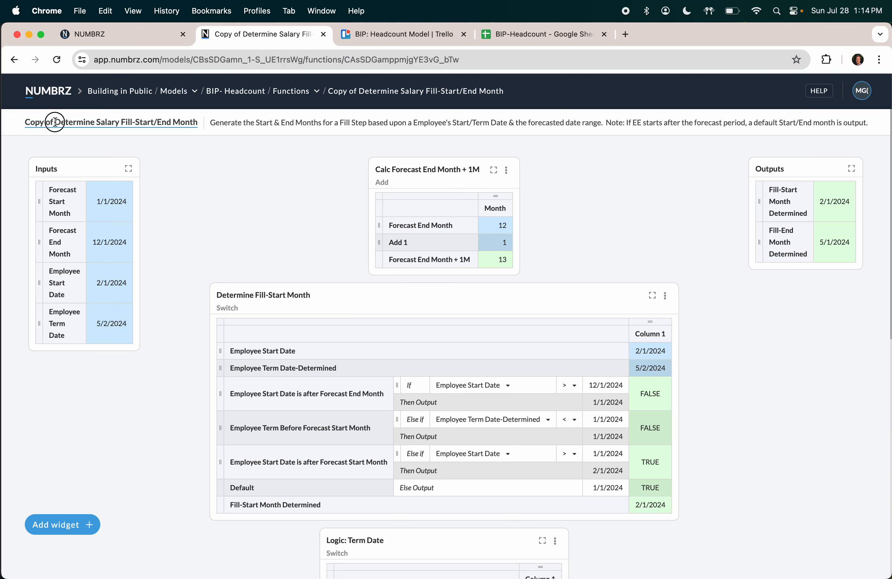
triple_click(55, 122)
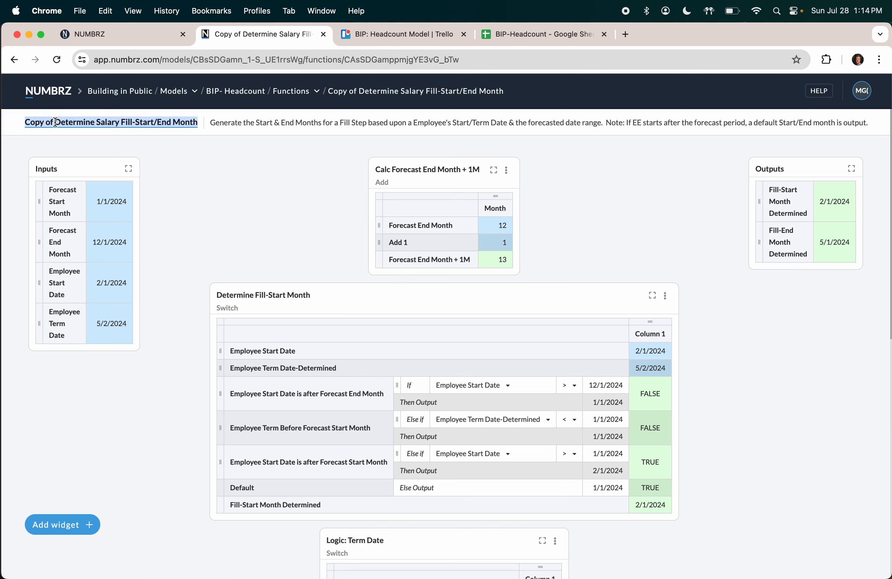
key("Left")
key("Delete")
key("Delete")
key("Delete")
key("Delete")
key("Delete")
key("Delete")
key("Delete")
key("Delete")
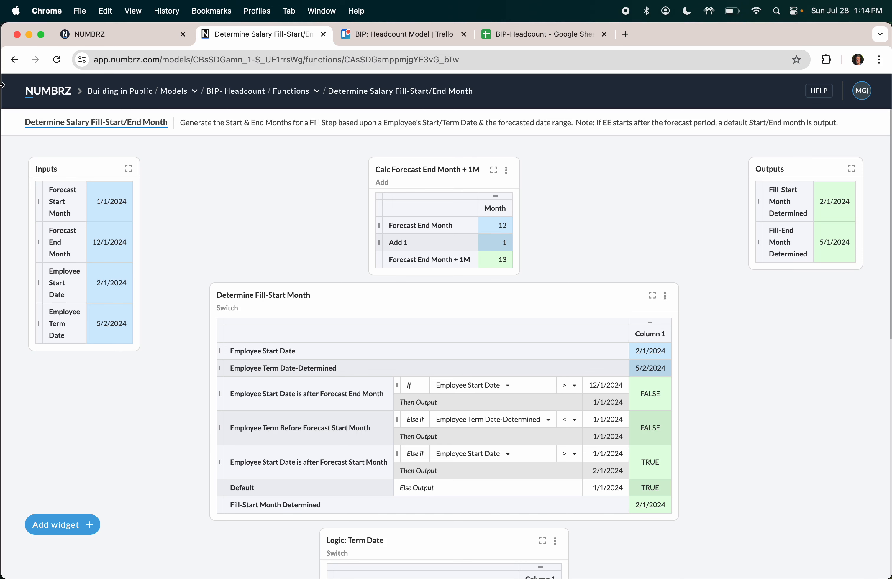
left_click(42, 92)
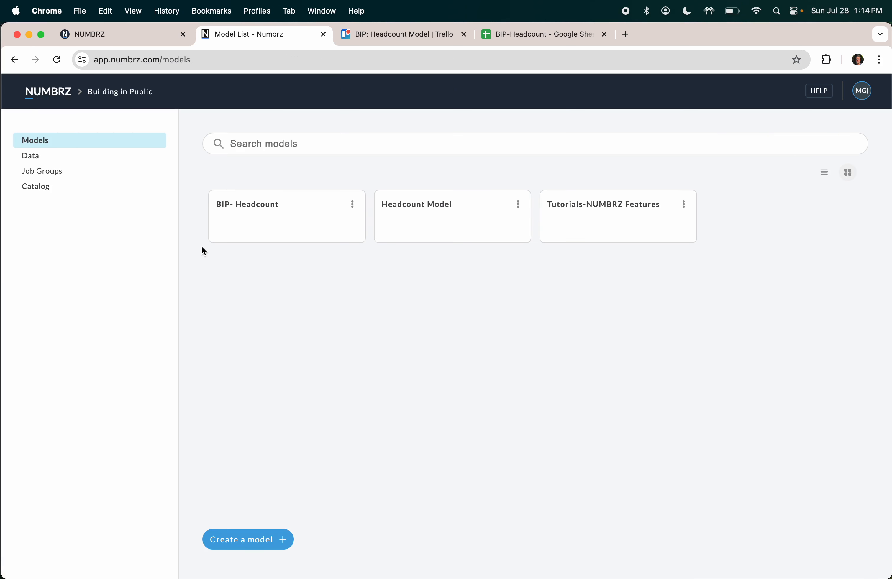
Step: In BIP- Headcount's Headcount flow, insert an Execute Function step after Stage Input
left_click(252, 206)
left_click(34, 180)
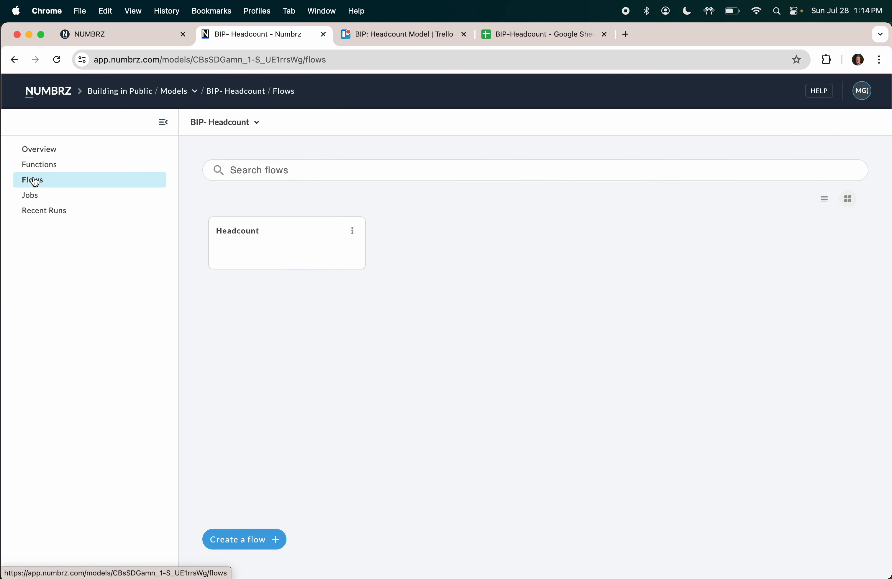
left_click(232, 240)
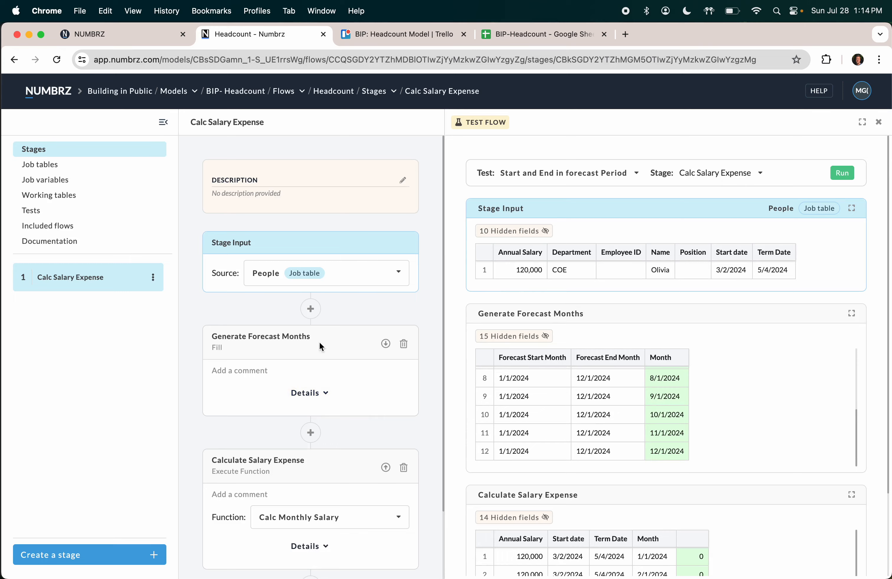
left_click(310, 316)
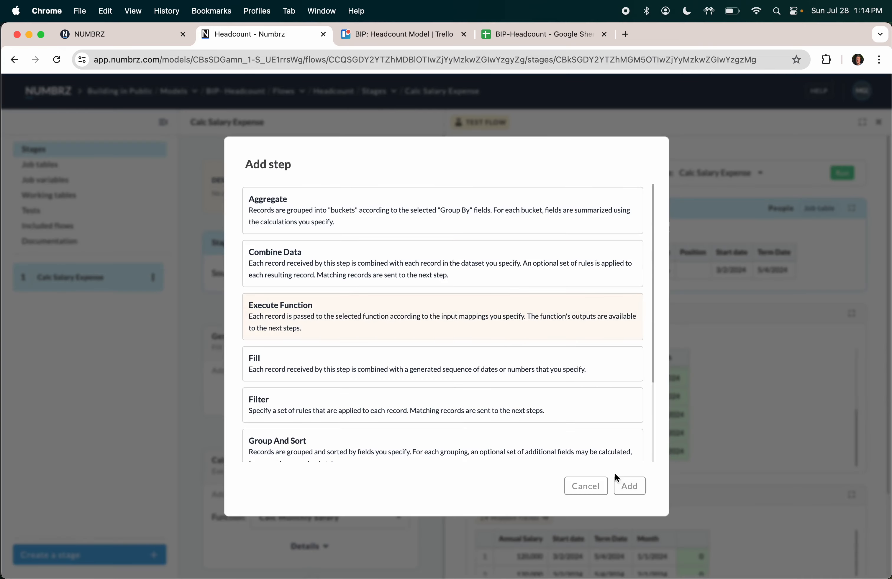
left_click(625, 485)
Step: Name the step 'Determine Fill Dates' and have it run Determine Salary Fill-Start/End Month
scroll(282, 345, "down", 2)
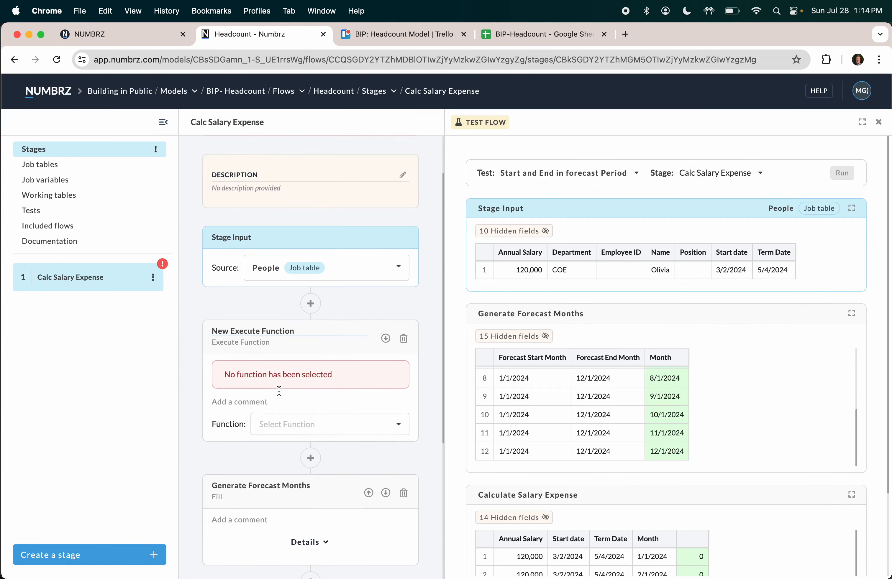
left_click(219, 317)
type("Determine F")
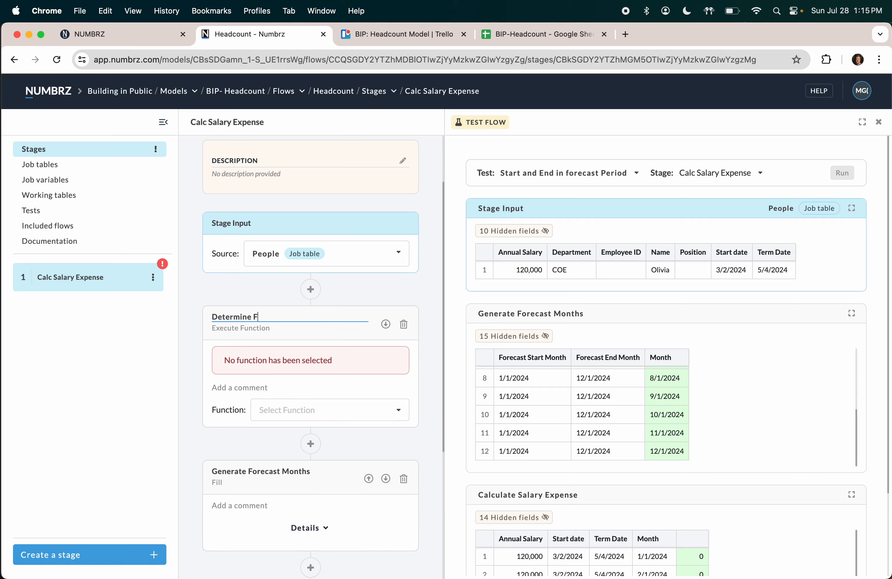
type("ill Dates")
key("Return")
scroll(300, 331, "down", 2)
left_click(300, 326)
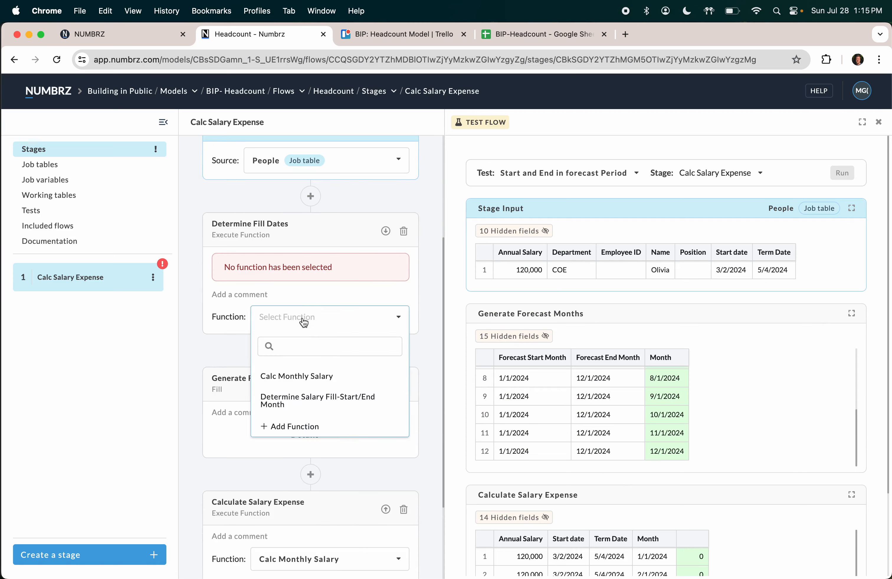
left_click(312, 394)
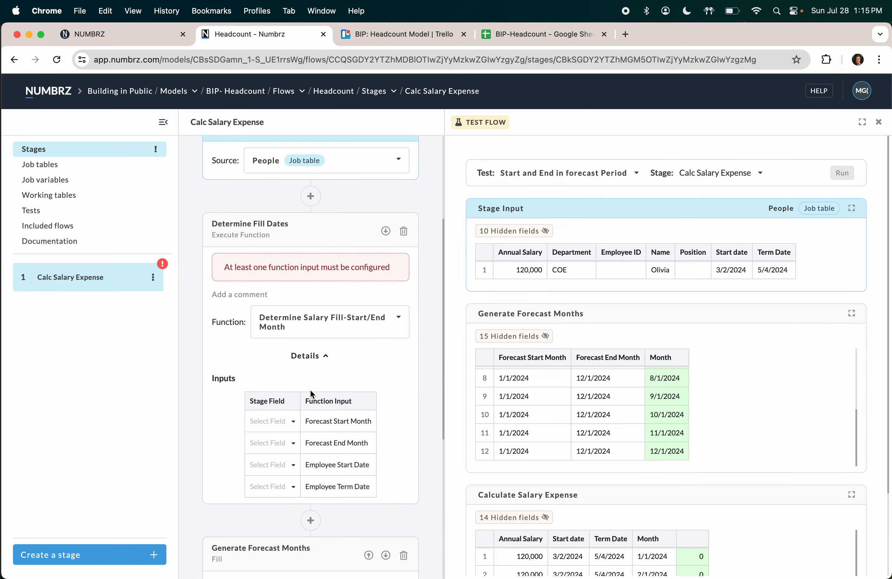
Step: Map the Forecast Start Month and Forecast End Month inputs to their job variables
scroll(304, 451, "down", 1)
scroll(305, 452, "down", 1)
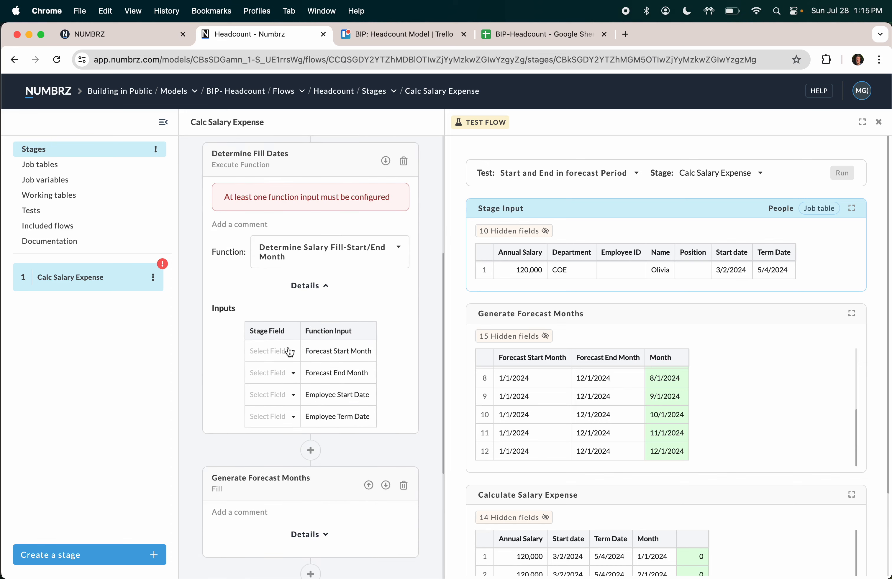
left_click(290, 351)
left_click(287, 411)
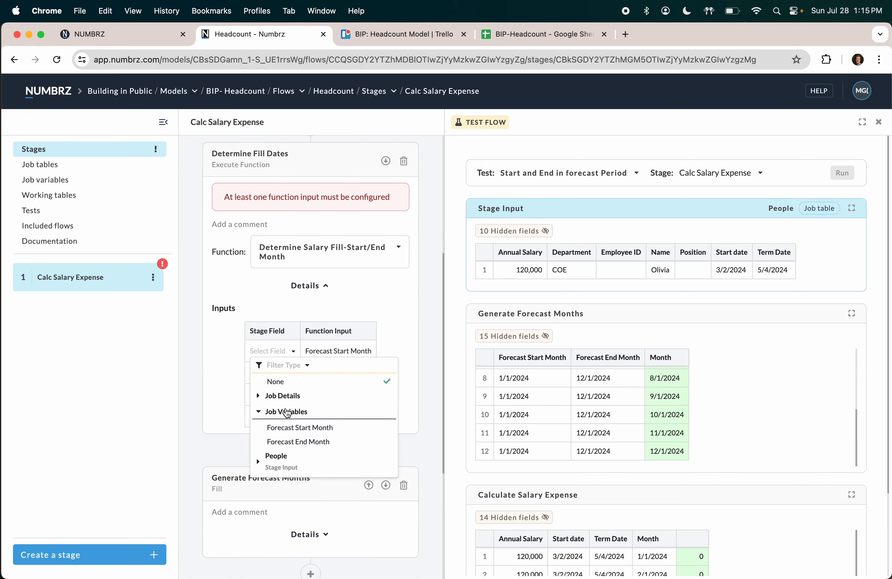
left_click(289, 429)
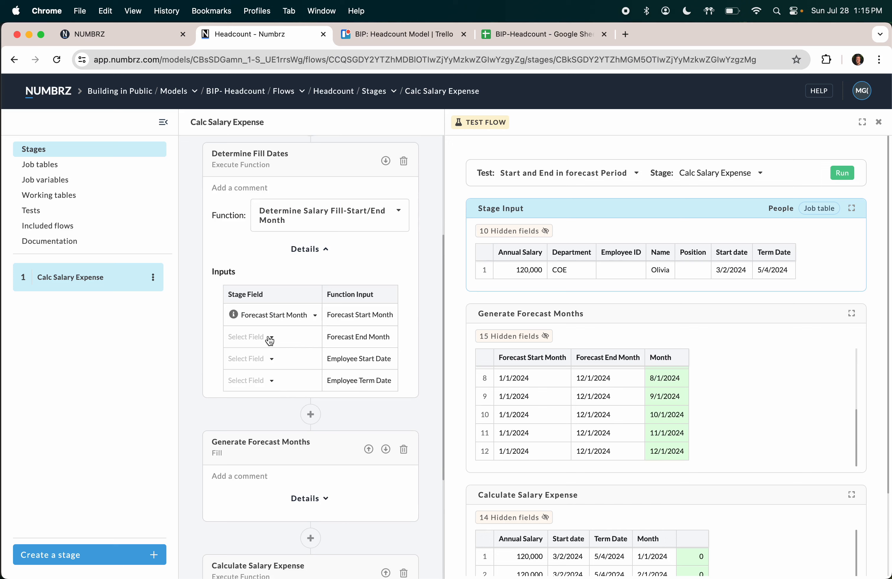
left_click(268, 339)
left_click(265, 398)
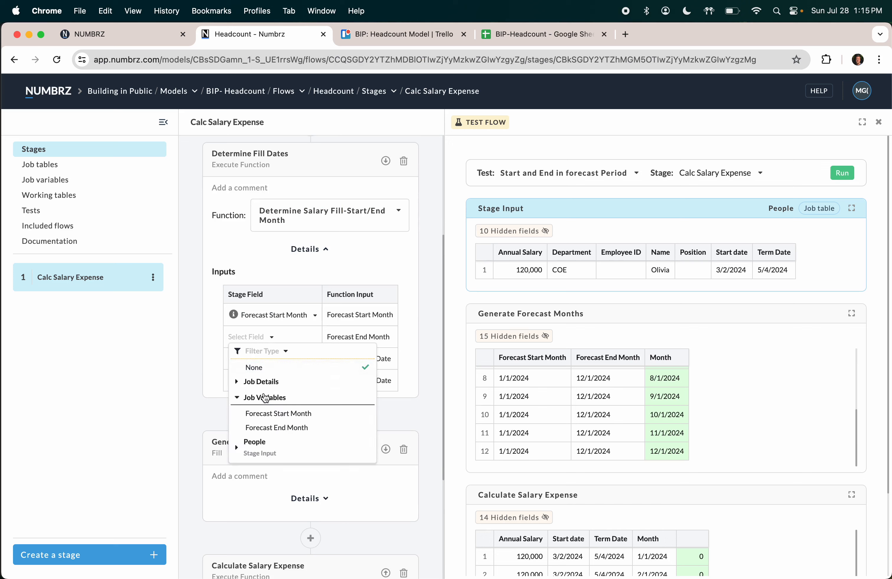
left_click(267, 421)
Step: Map Employee Start Date and Employee Term Date to the People Start date and Term Date fields
left_click(271, 361)
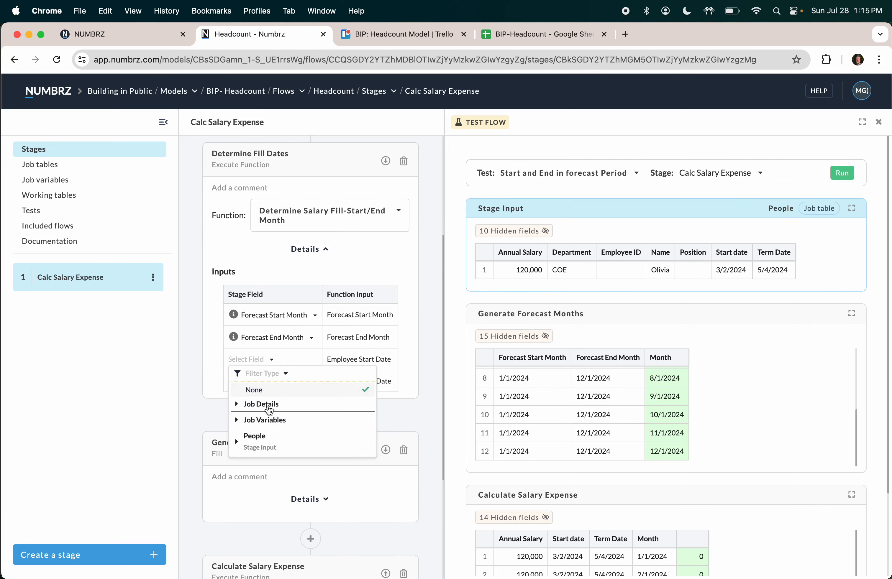
left_click(262, 440)
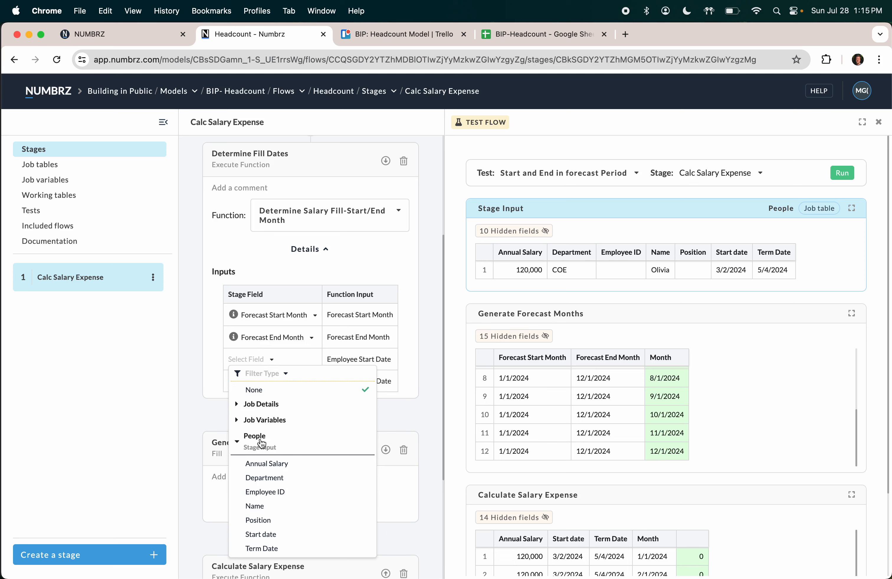
left_click(266, 533)
scroll(271, 383, "down", 1)
left_click(271, 361)
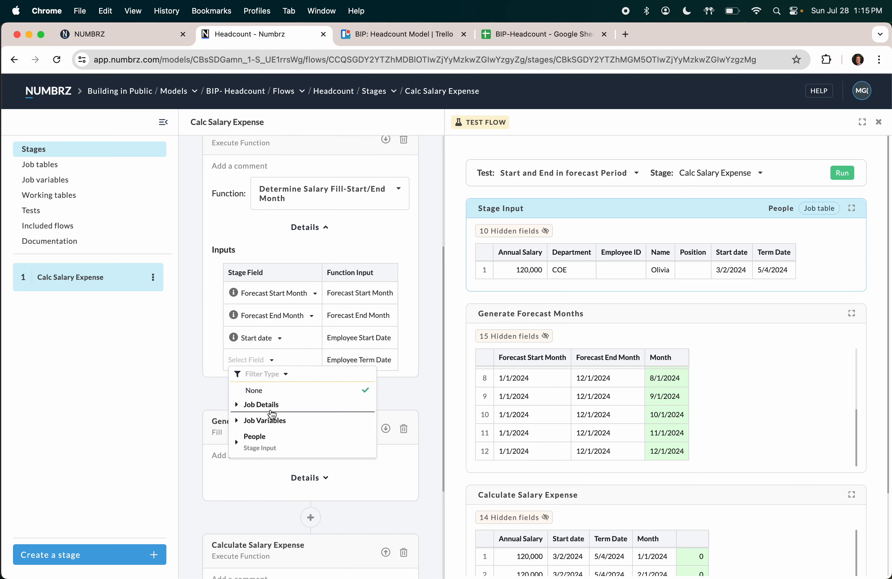
left_click(265, 439)
left_click(263, 548)
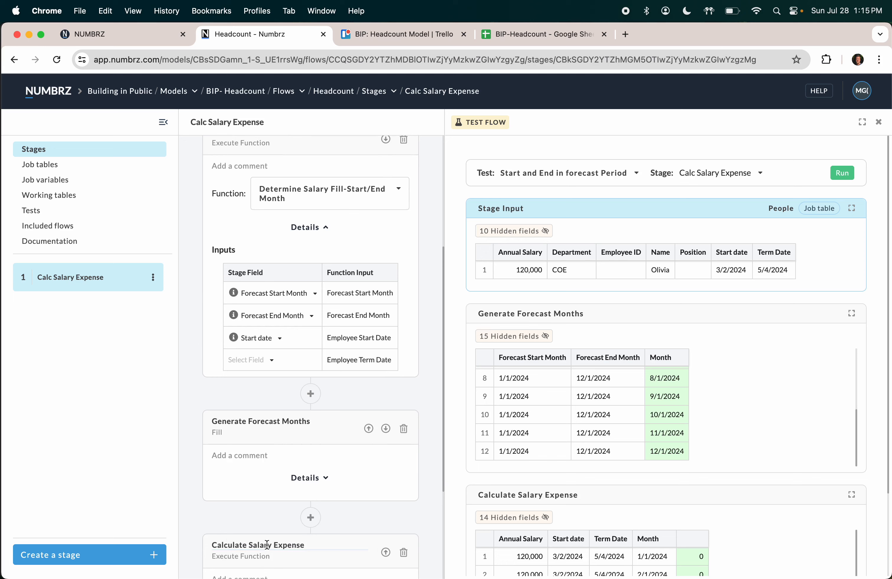
scroll(290, 329, "down", 5)
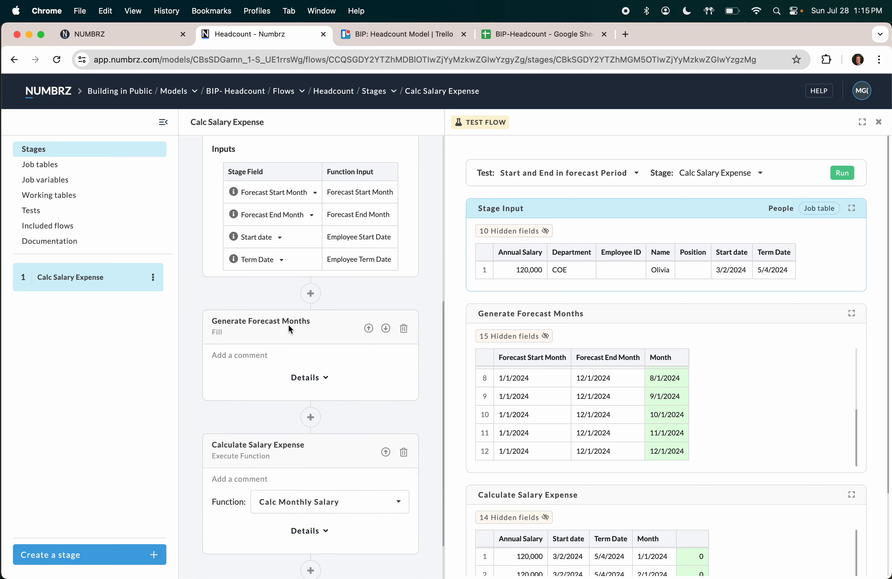
left_click(333, 375)
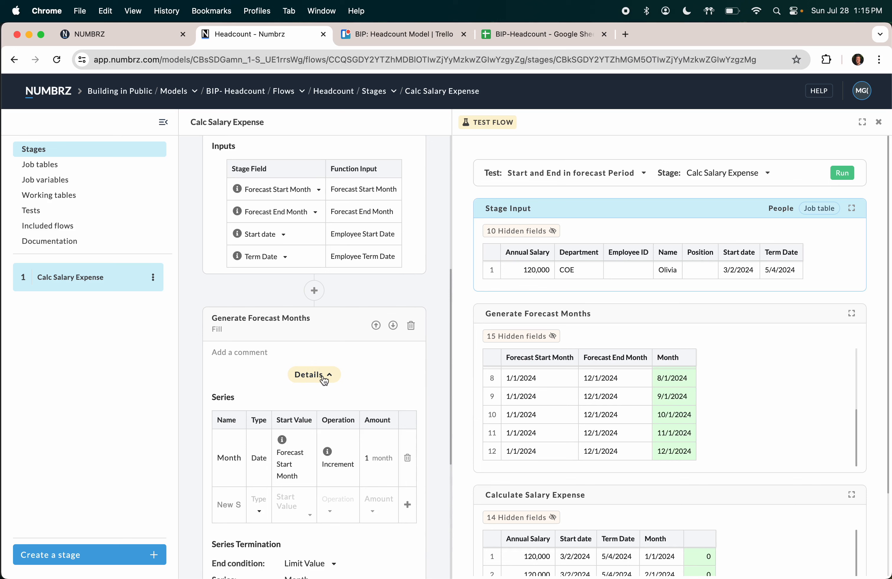
Step: Replace the Month series with a Date series starting at Fill-Start Month Determined
scroll(325, 380, "down", 3)
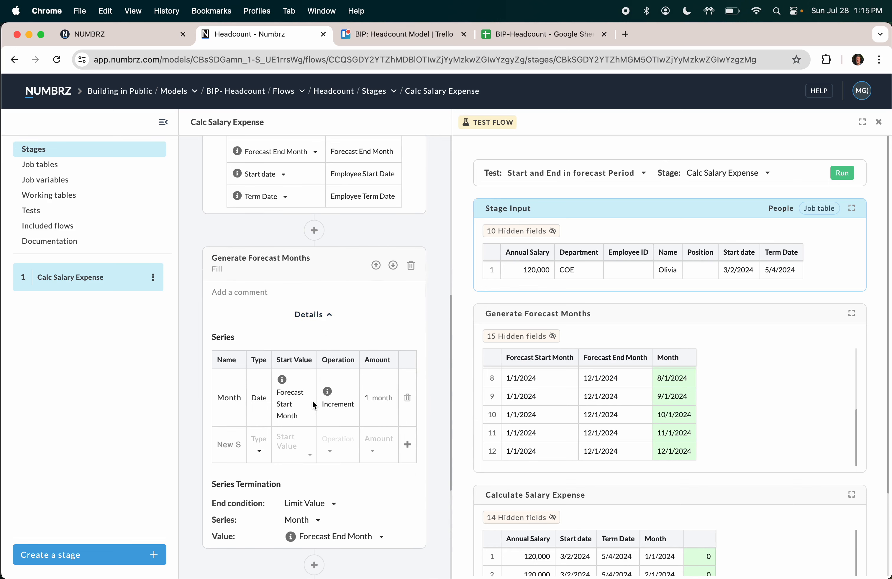
left_click(407, 399)
left_click(226, 424)
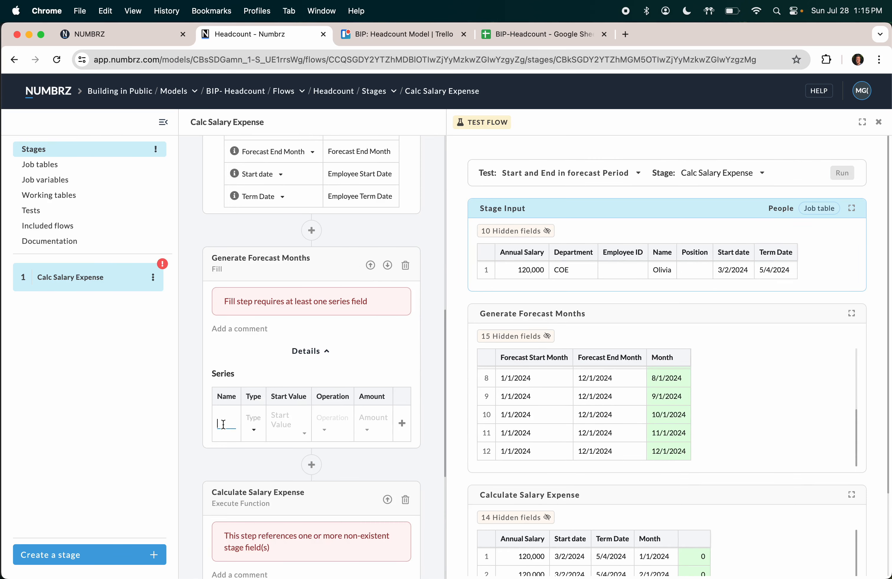
type("Month")
key("Tab")
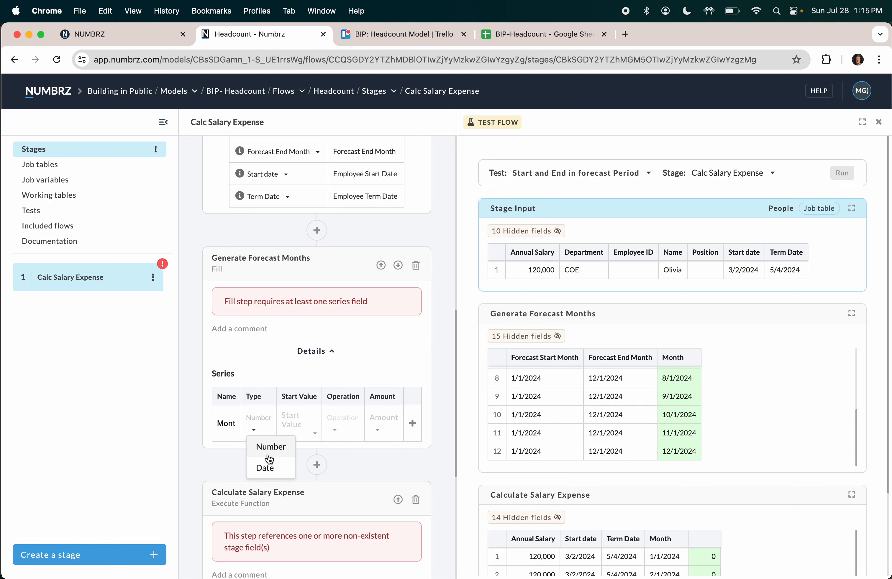
left_click(268, 467)
left_click(302, 436)
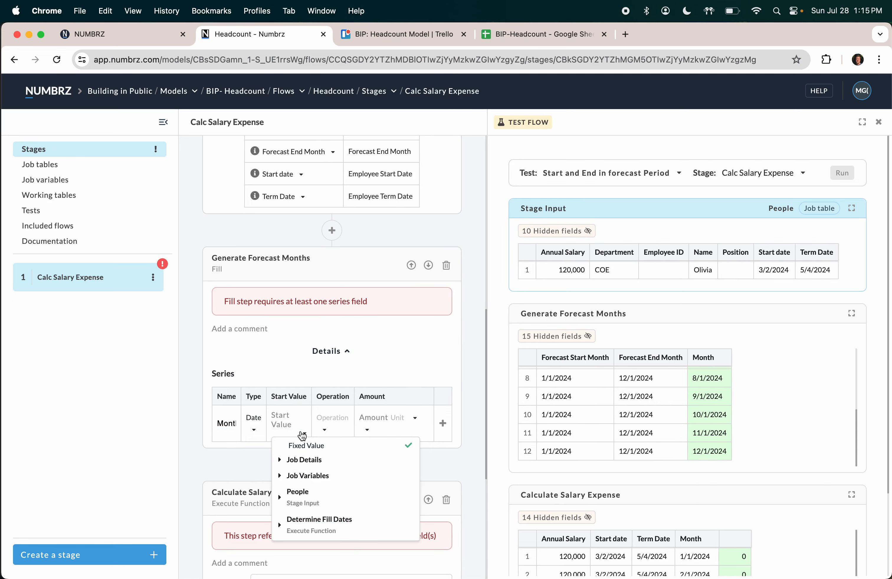
left_click(317, 525)
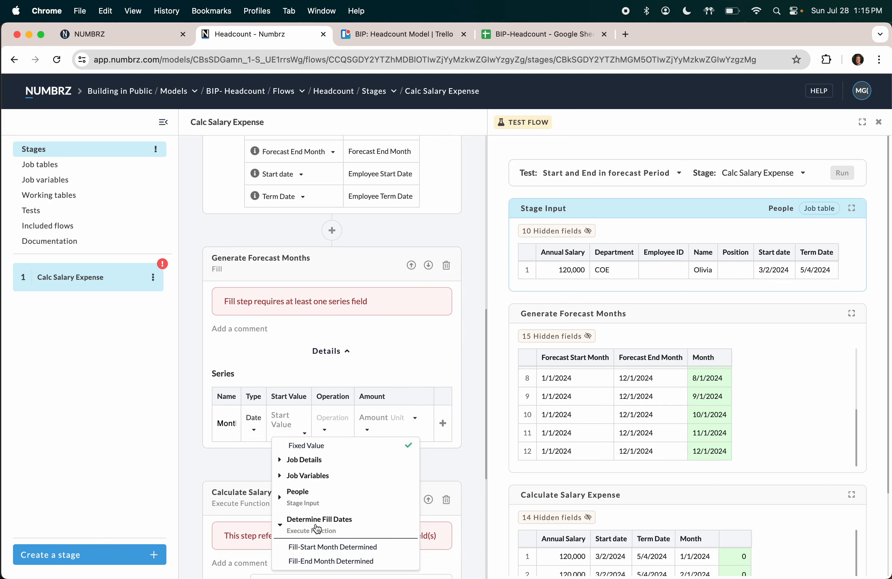
left_click(317, 548)
Step: Make the Month series increment by 1 month per step
left_click(352, 431)
left_click(354, 454)
left_click(386, 430)
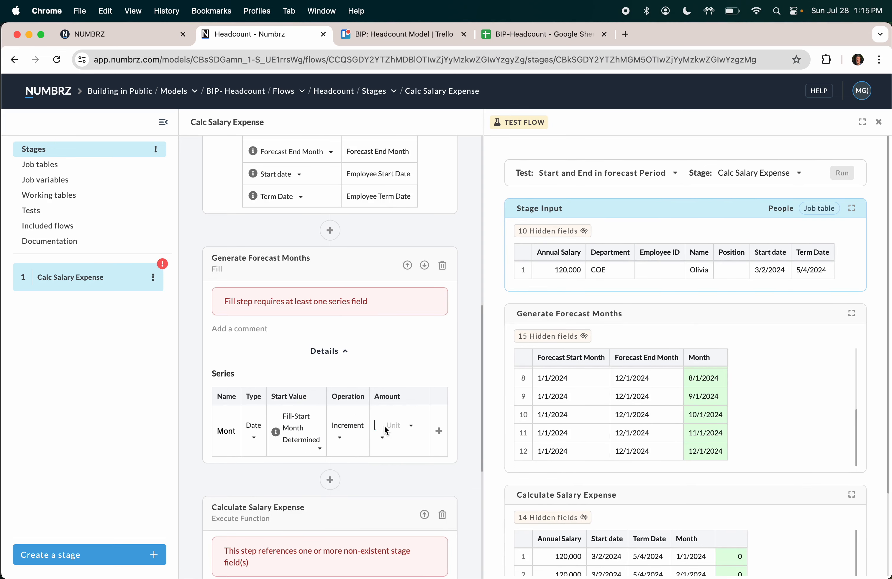
type("1")
left_click(395, 426)
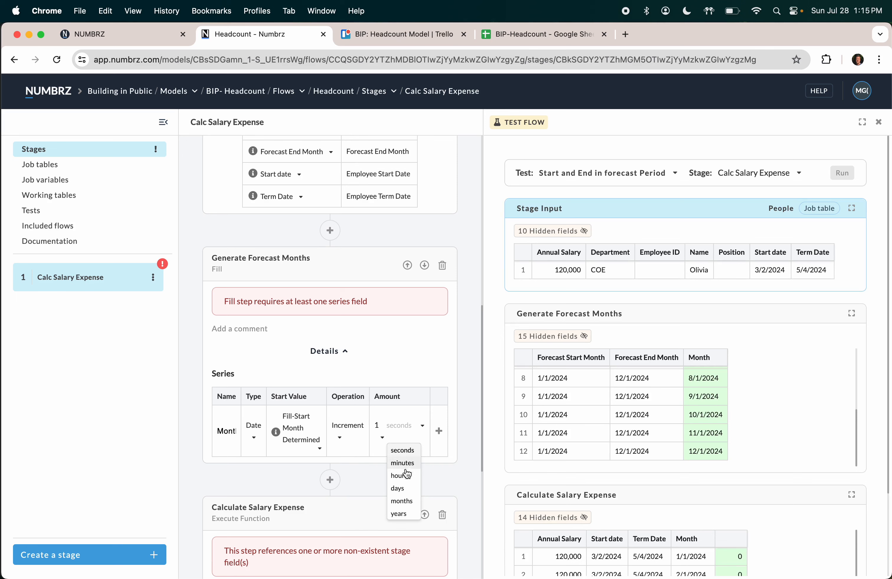
left_click(404, 500)
left_click(439, 432)
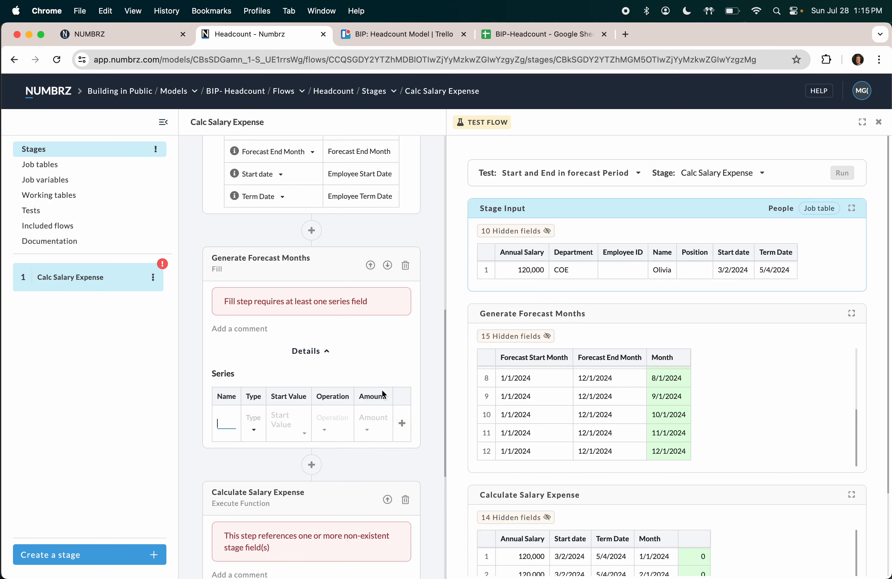
Step: End the Month series at the limit value Fill-End Month Determined
scroll(338, 384, "down", 4)
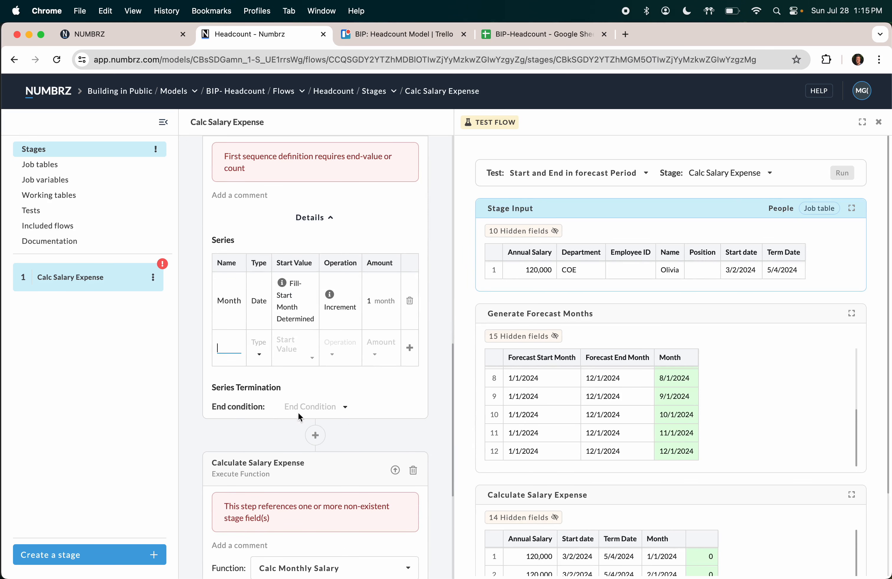
left_click(305, 407)
left_click(312, 457)
left_click(327, 425)
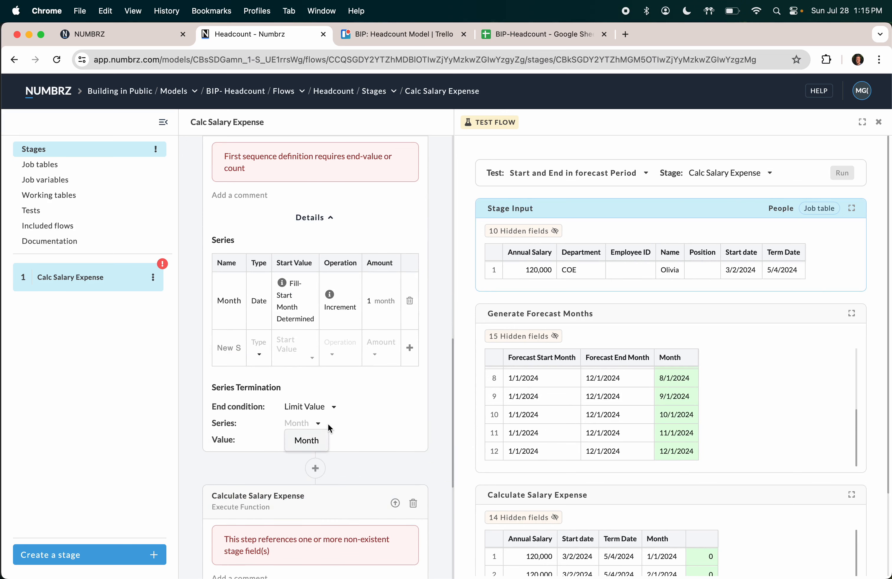
left_click(315, 444)
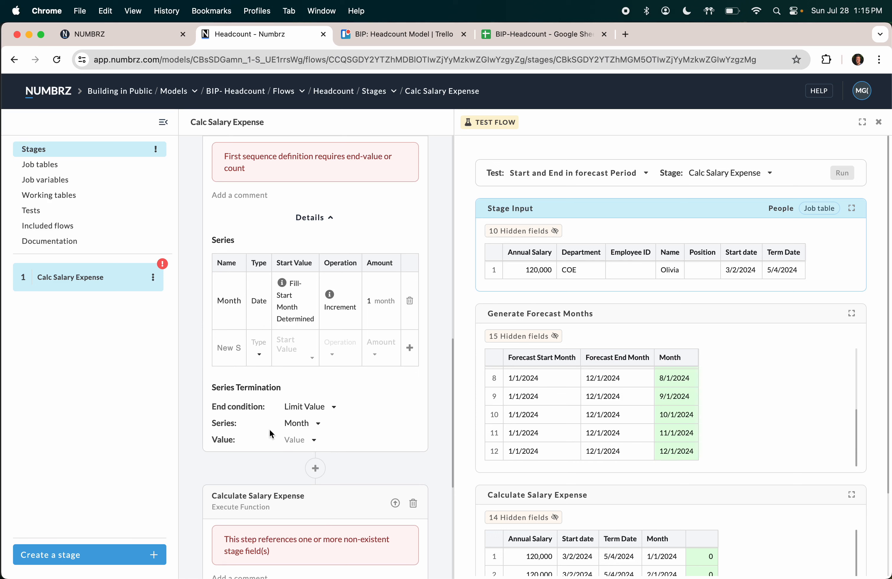
left_click(314, 443)
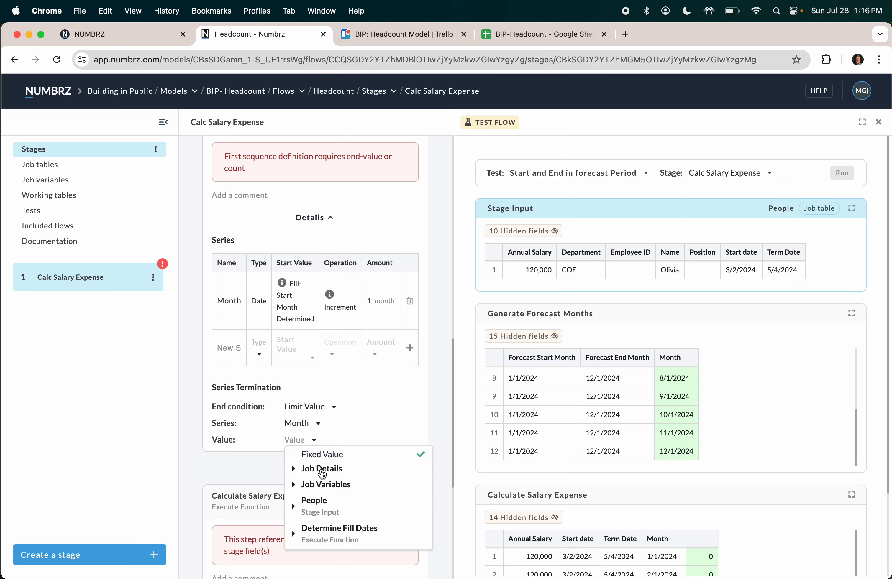
left_click(322, 530)
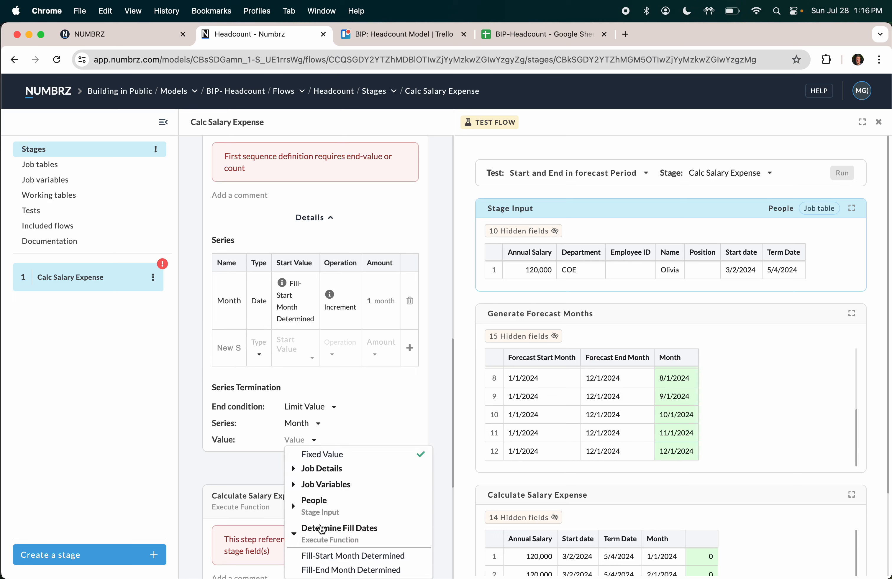
left_click(322, 568)
scroll(322, 438, "down", 6)
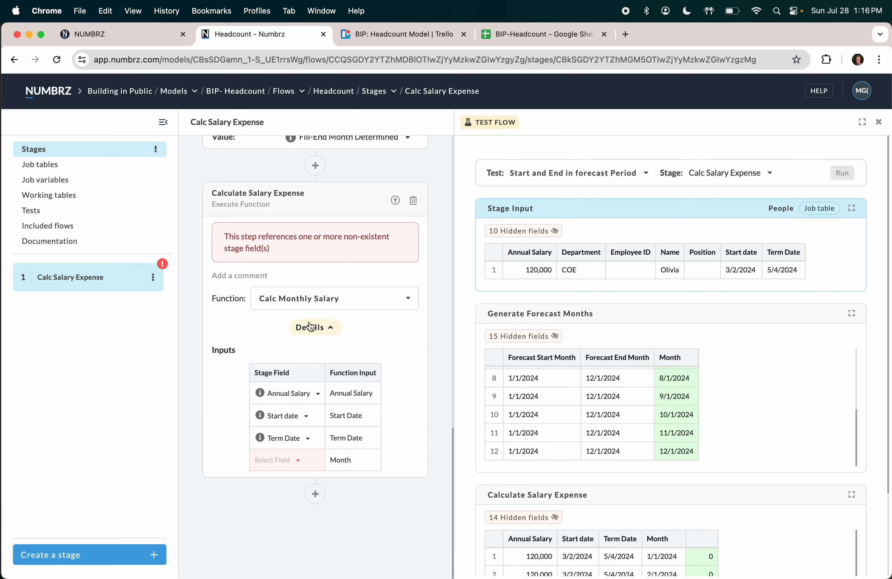
Step: Map the salary function's Month input to Generate Forecast Months > Month
scroll(309, 327, "up", 3)
scroll(245, 184, "up", 3)
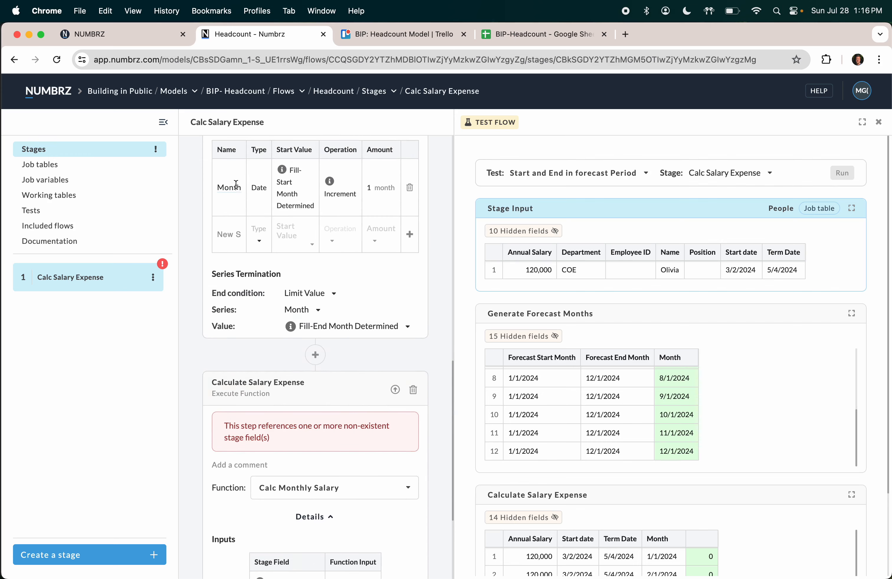
scroll(267, 271, "down", 5)
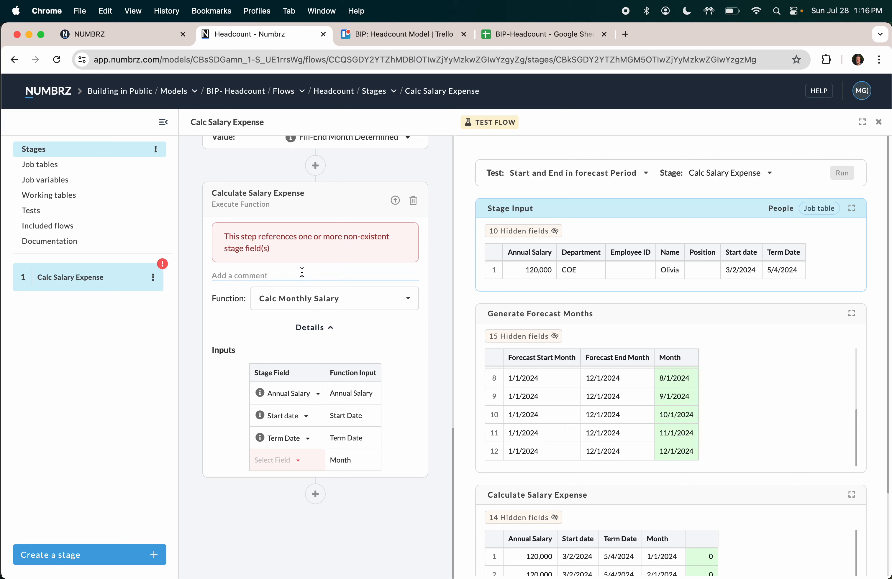
left_click(295, 461)
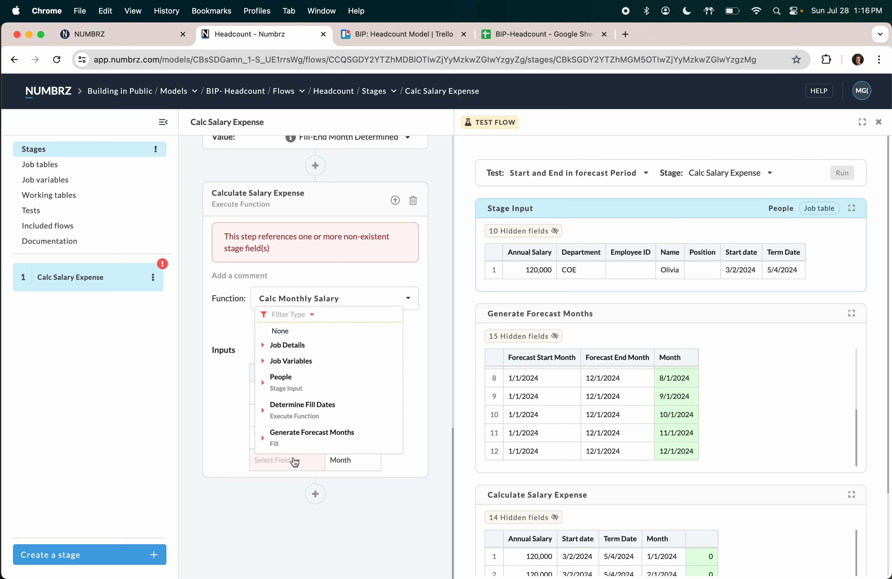
left_click(303, 438)
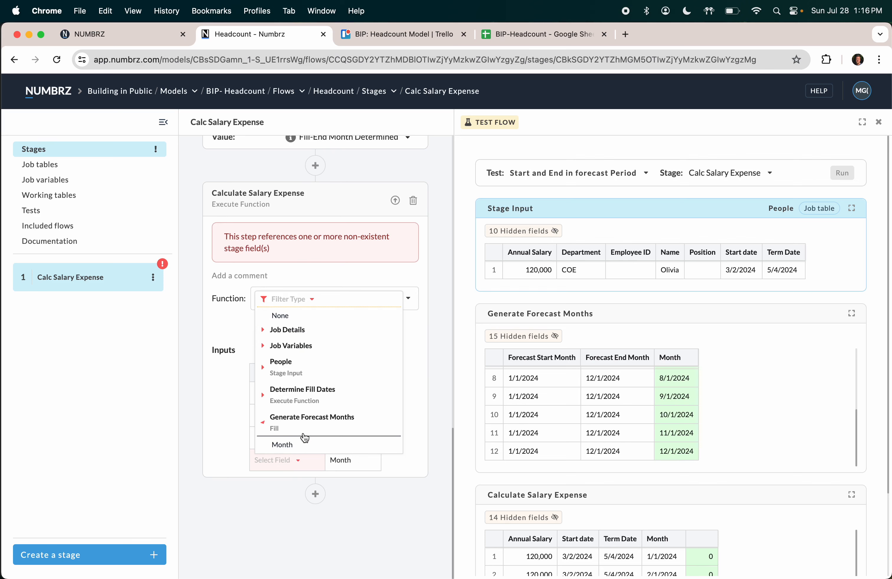
left_click(292, 445)
Step: Rerun the test and confirm 3/1–5/1/2024 salary expense of 5,000, 10,000 and 5,000
left_click(841, 173)
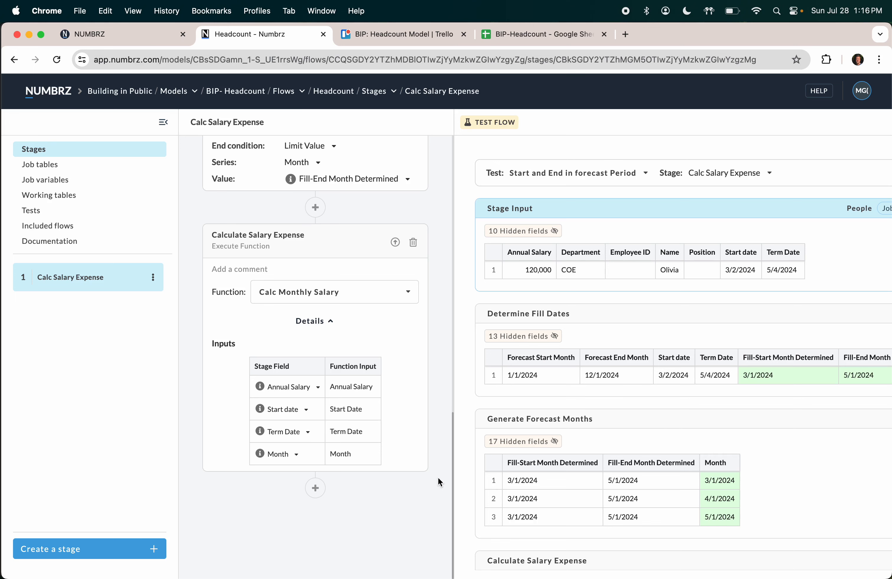
scroll(513, 406, "down", 3)
scroll(515, 410, "down", 1)
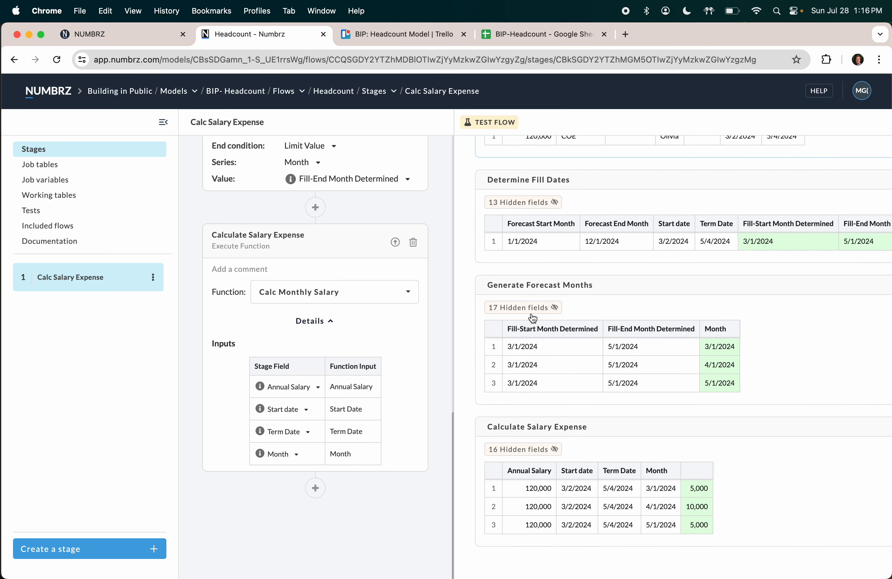
scroll(532, 319, "up", 4)
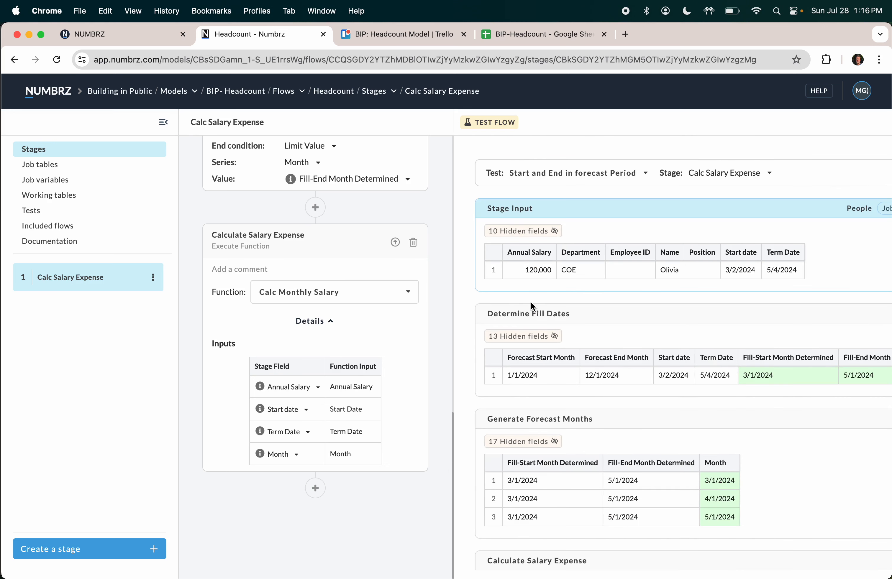
scroll(530, 303, "down", 4)
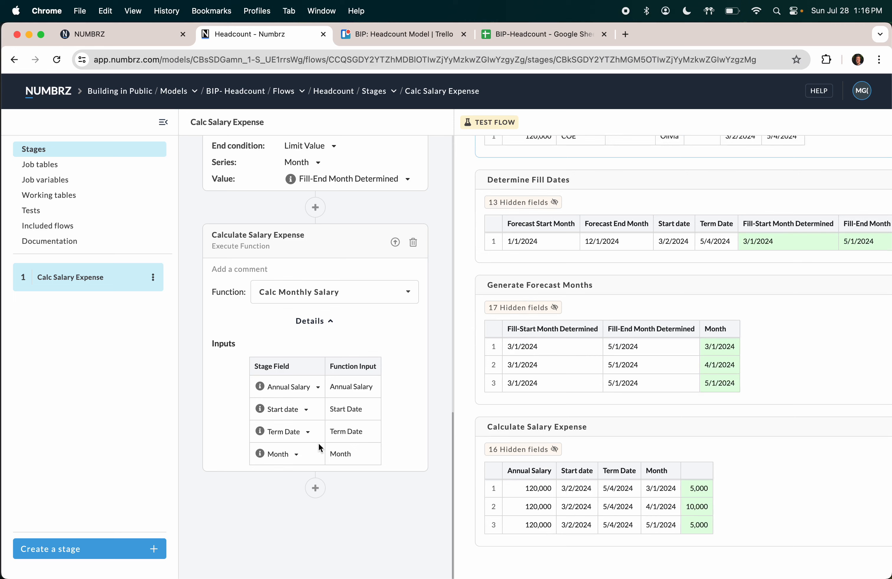
left_click(315, 488)
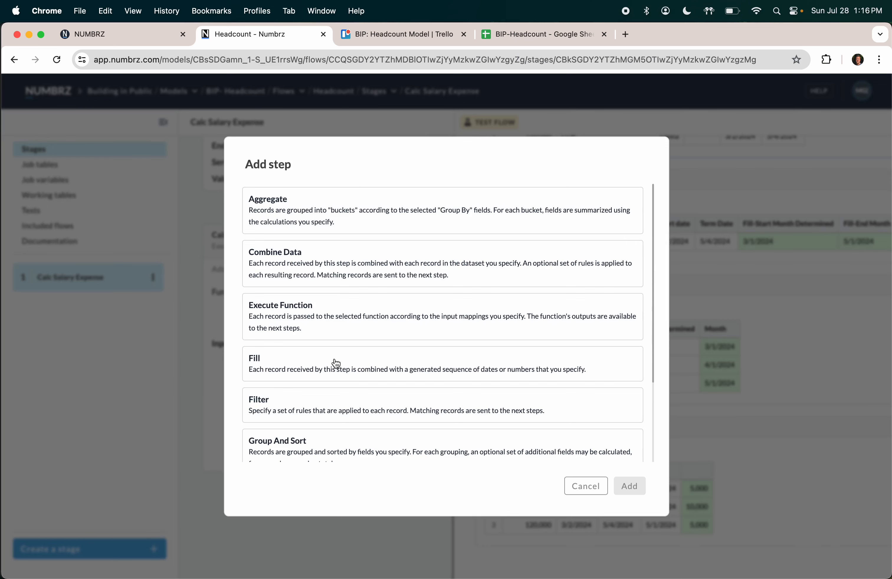
Step: Add an Output step targeting the Flow Output job table and view its Value column
scroll(341, 374, "down", 3)
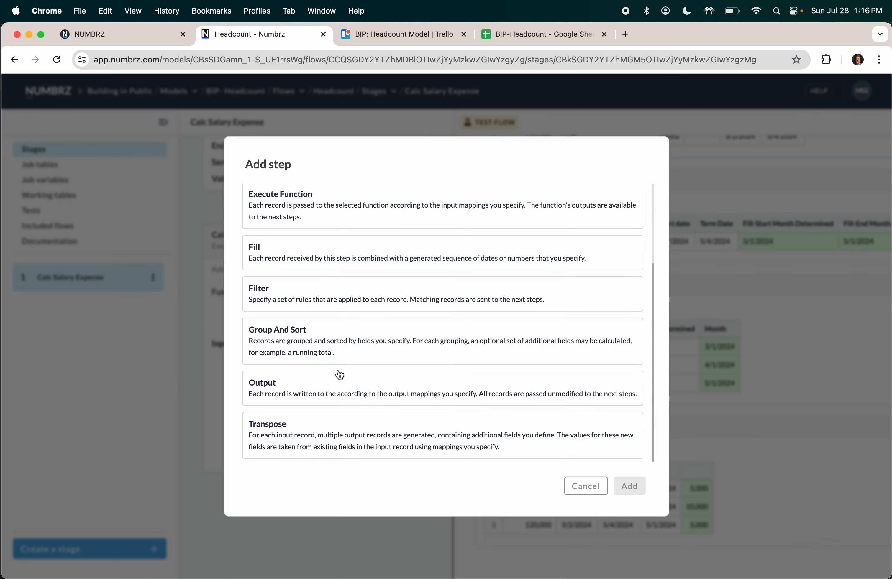
left_click(327, 394)
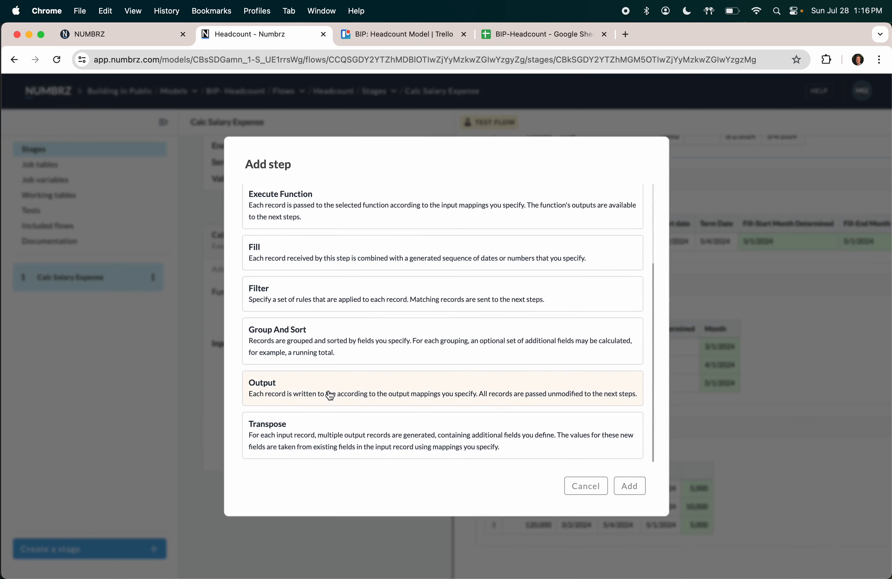
left_click(629, 487)
scroll(348, 354, "down", 3)
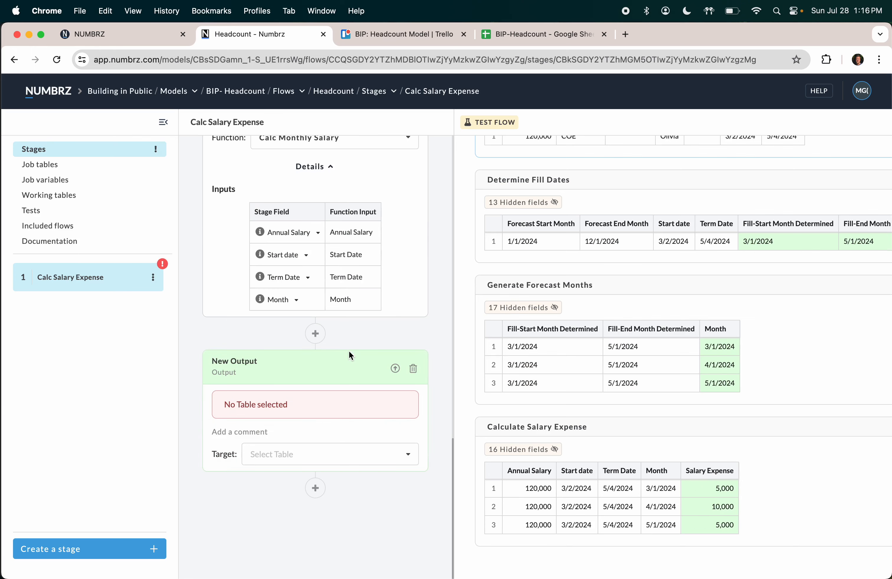
left_click(284, 455)
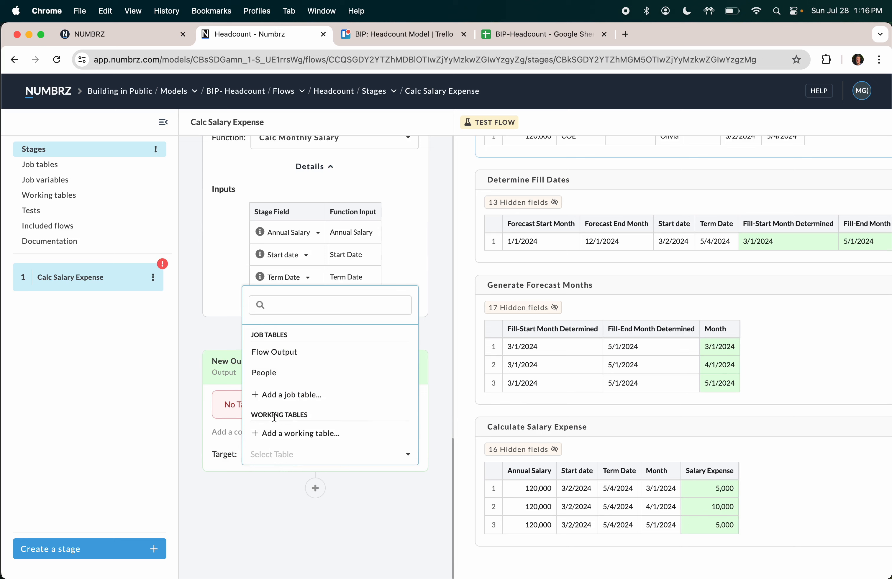
left_click(279, 360)
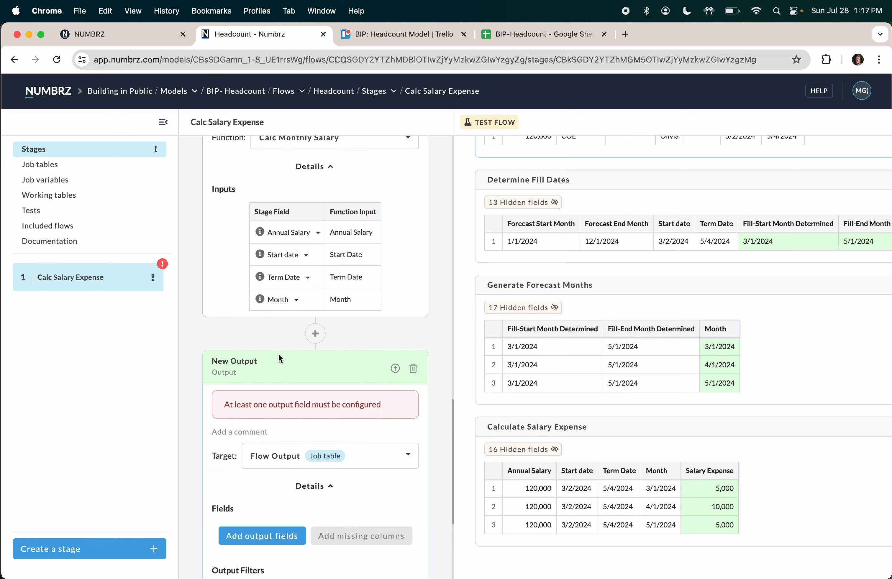
scroll(328, 458, "down", 5)
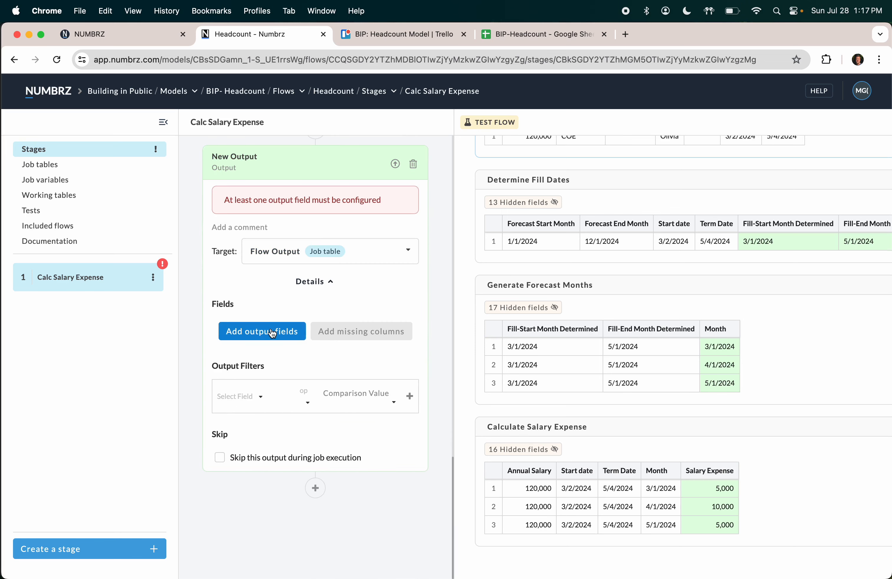
left_click(274, 251)
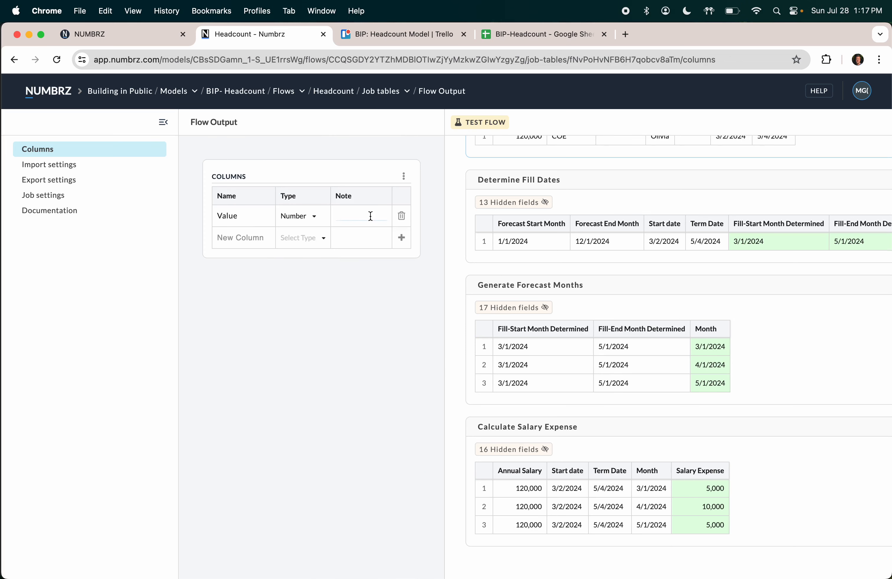
Step: Delete the Value column, then rename the Flow Output table to 'Salary Expense'
left_click(401, 216)
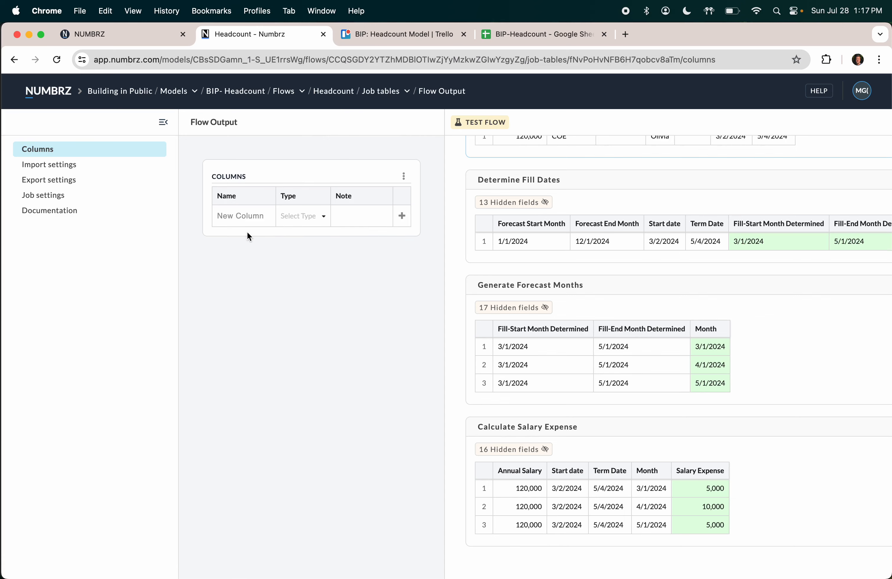
left_click(13, 61)
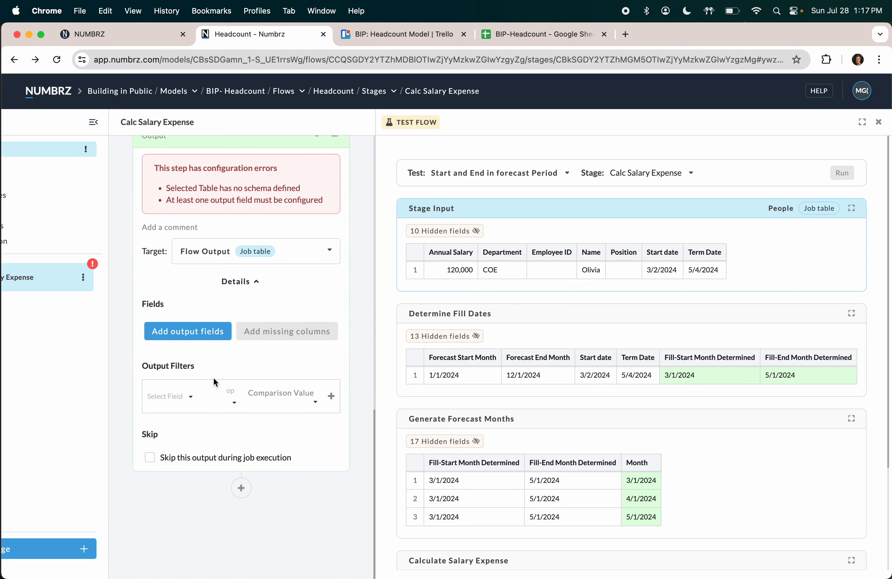
left_click(206, 251)
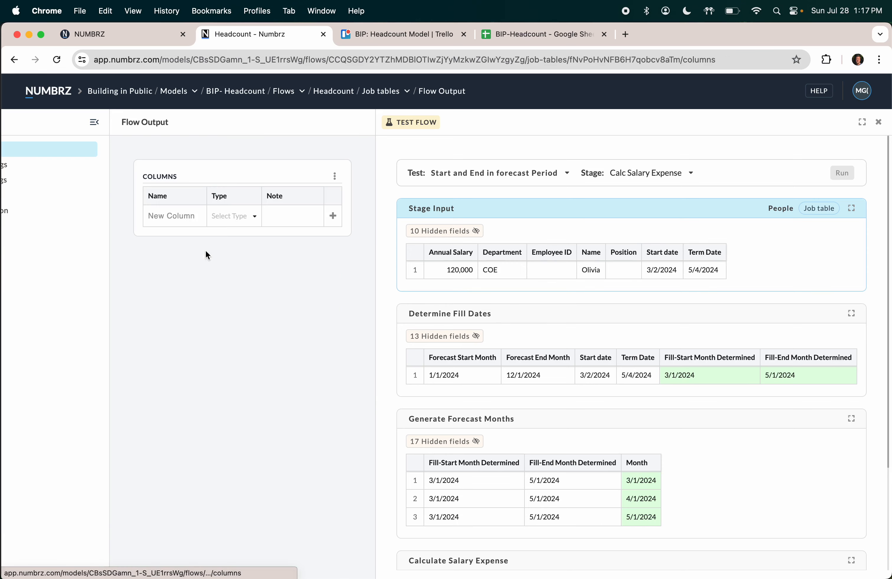
left_click(130, 121)
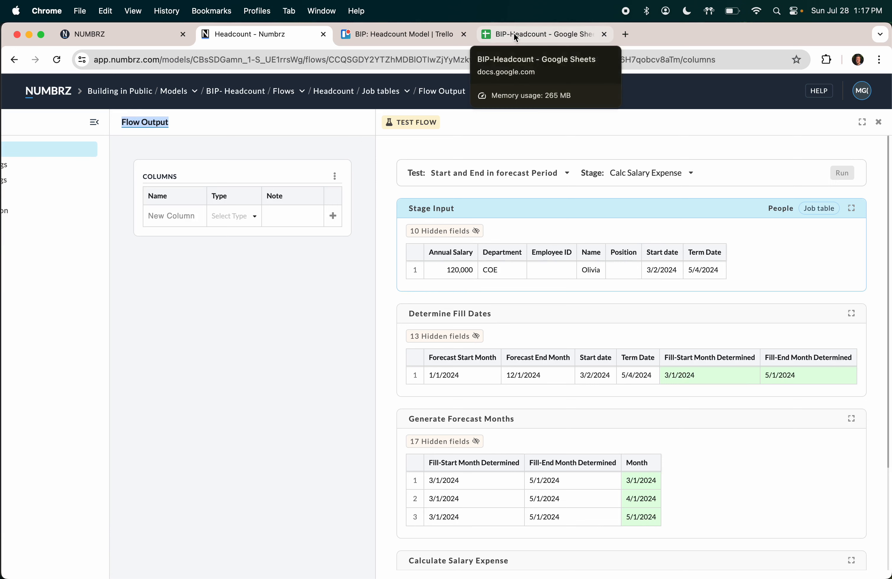
type("Salary Expen")
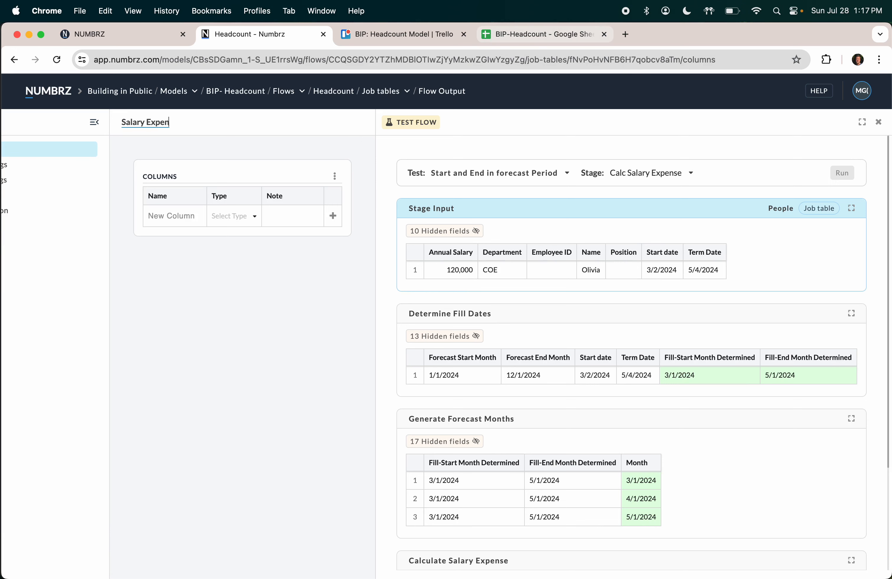
type("se")
key("Return")
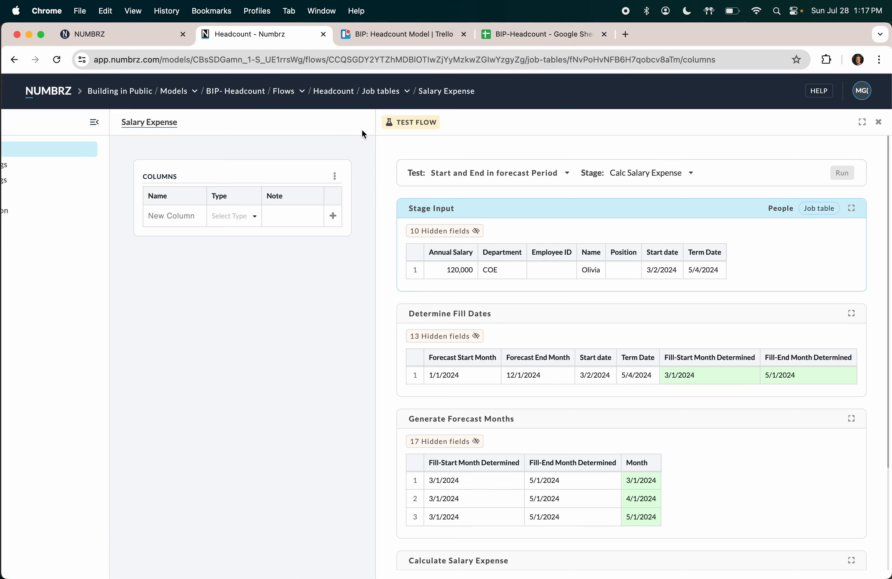
left_click(543, 36)
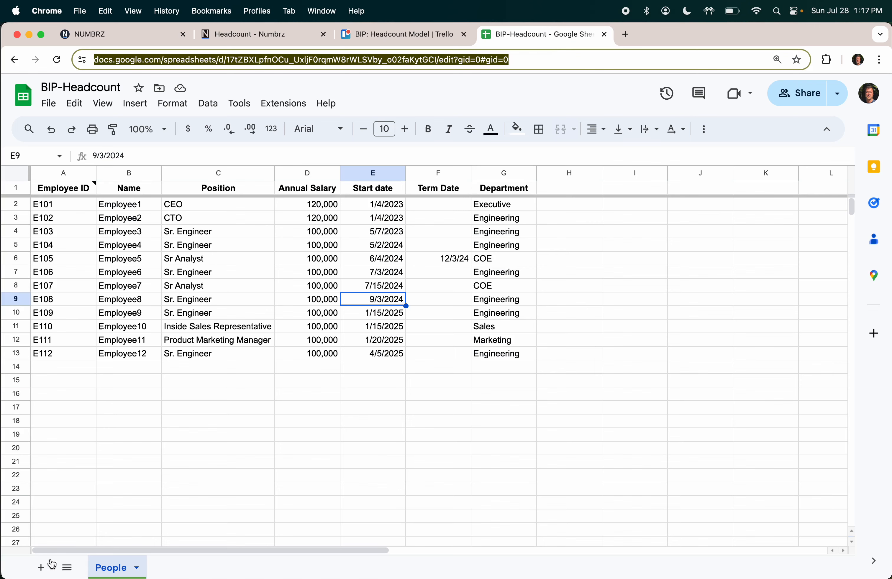
left_click(41, 567)
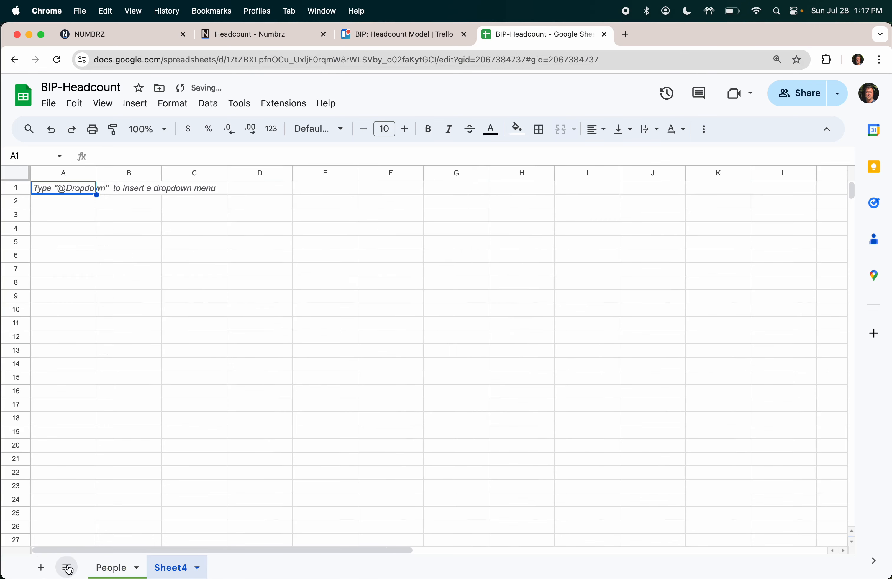
left_click(197, 568)
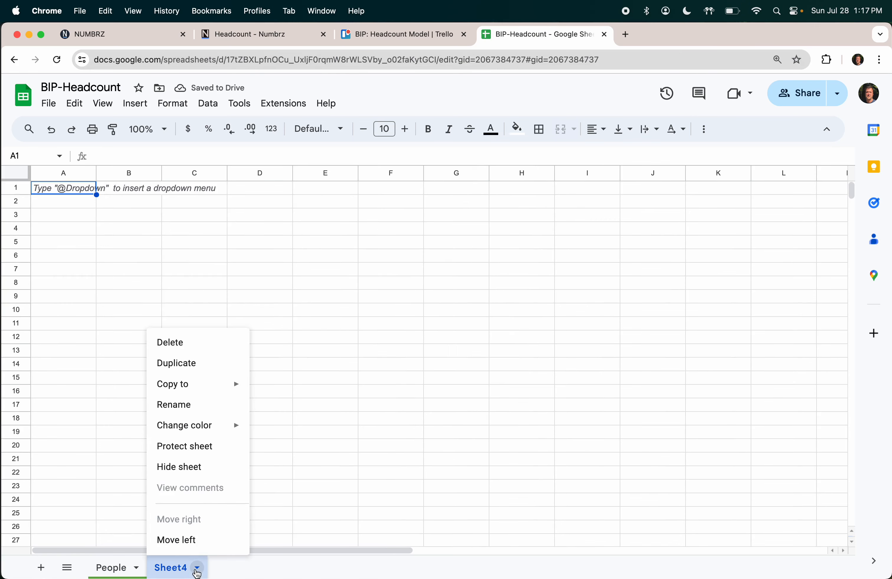
left_click(199, 351)
left_click(588, 355)
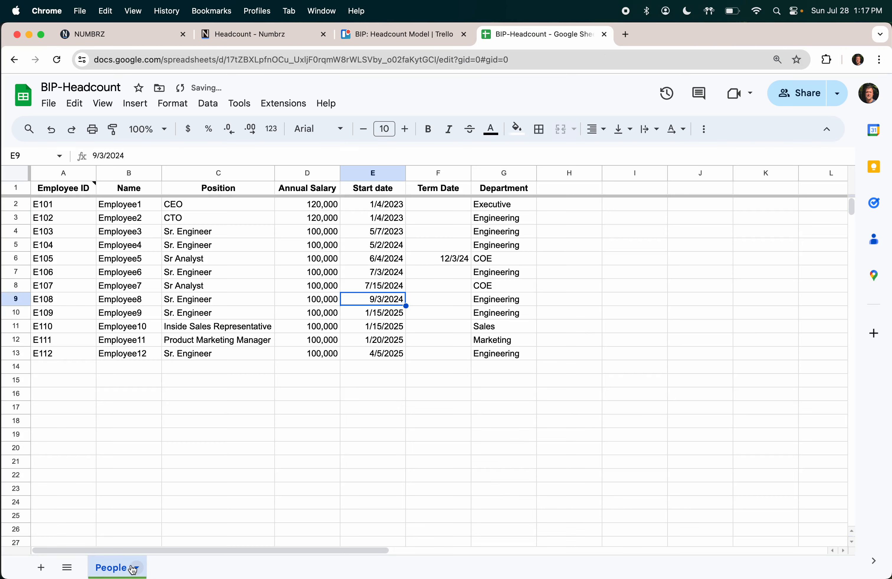
left_click(68, 567)
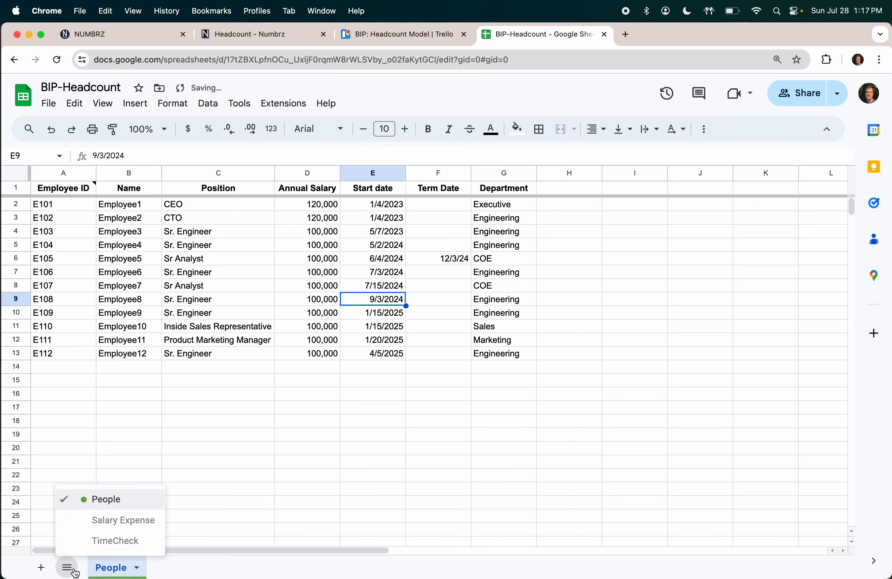
left_click(116, 521)
left_click(260, 38)
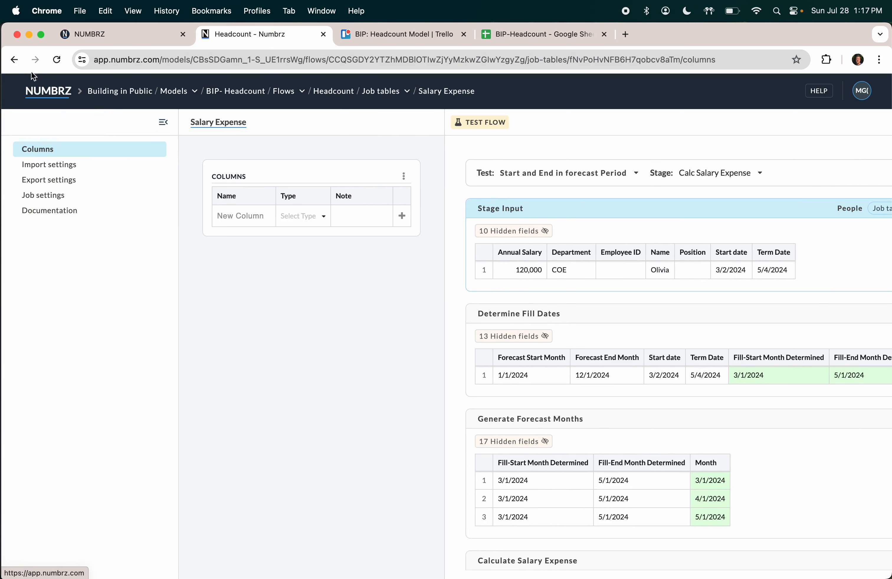
Step: Reopen the Headcount flow's Calc Salary Expense stage and open the Output step's field picker
left_click(300, 91)
left_click(299, 92)
left_click(287, 93)
left_click(242, 231)
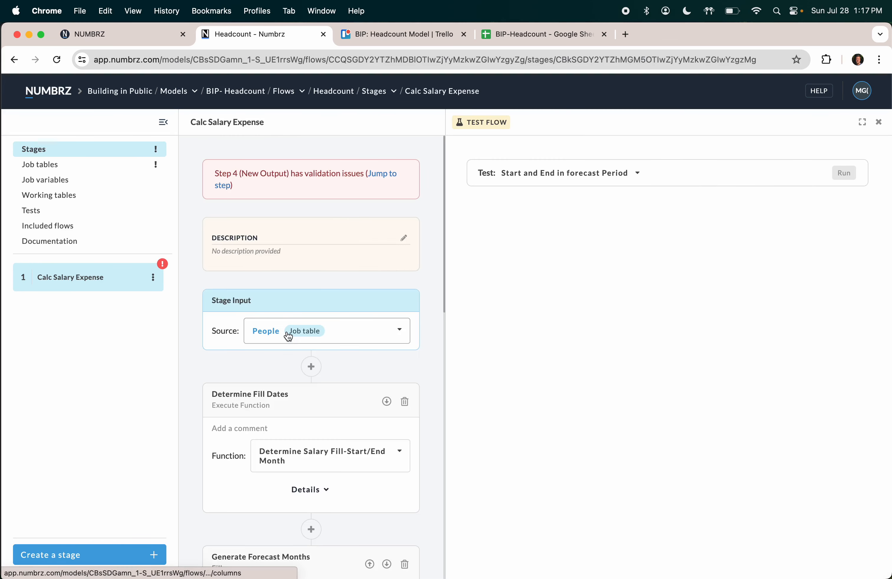
scroll(289, 337, "down", 15)
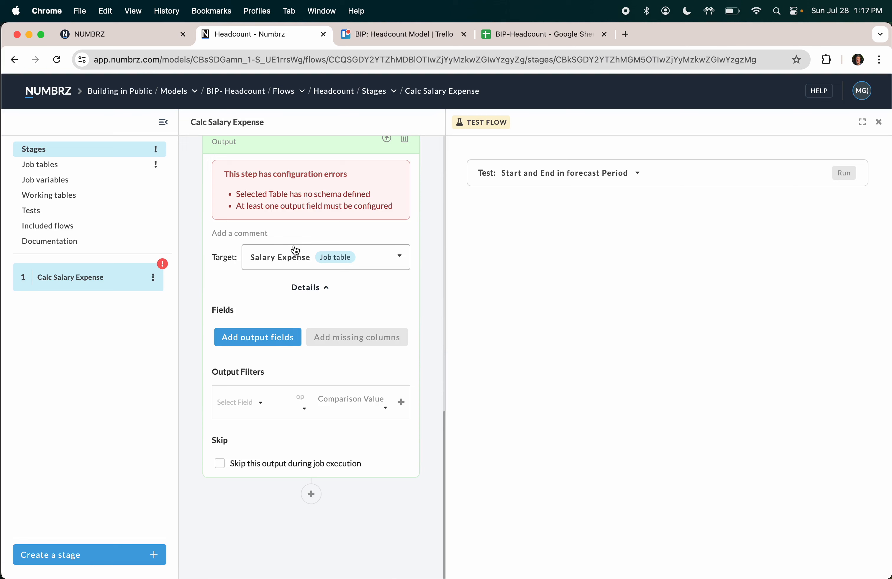
left_click(258, 337)
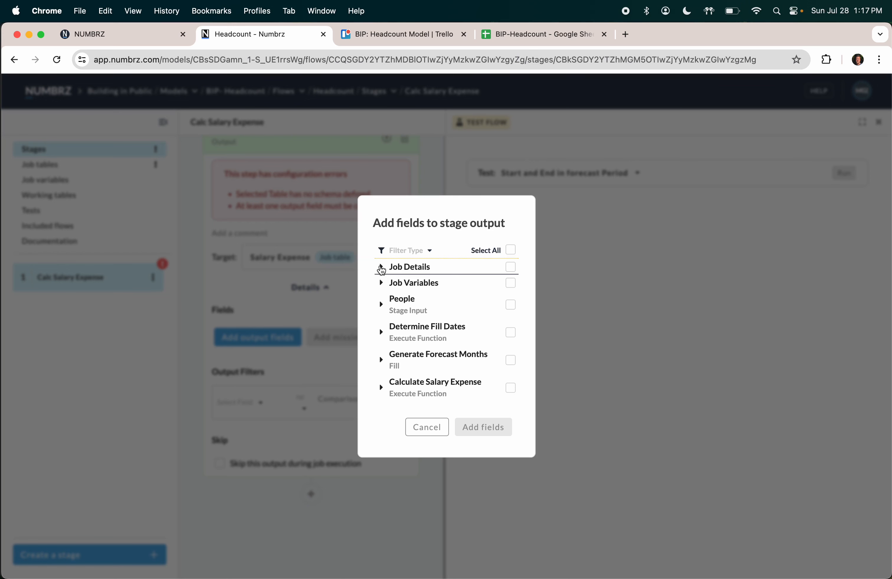
Step: Include Job Name and Time Started from the job details in the stage output
left_click(381, 268)
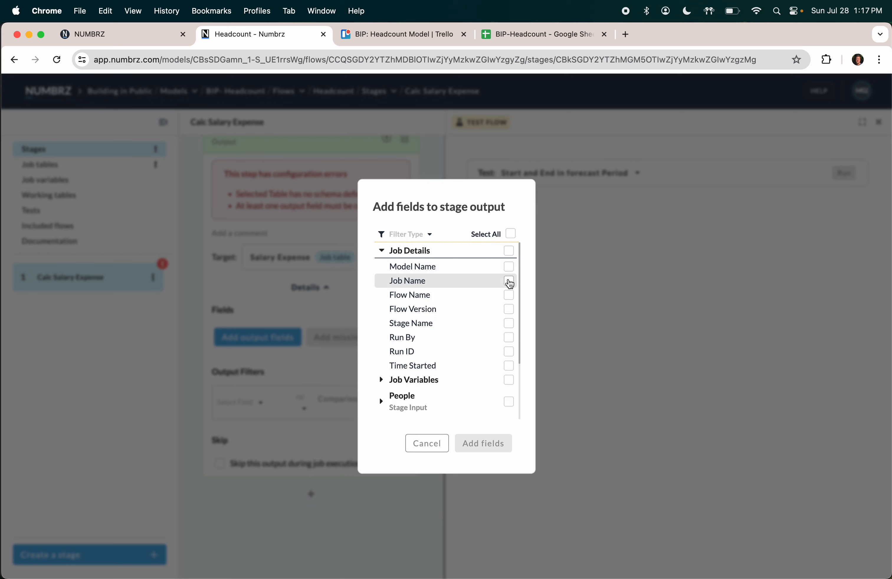
left_click(509, 282)
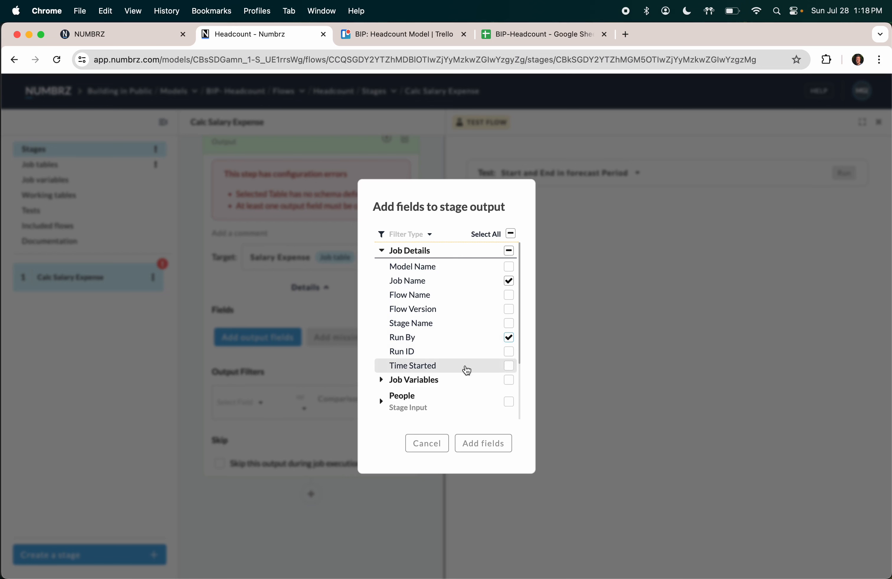
left_click(510, 367)
left_click(381, 380)
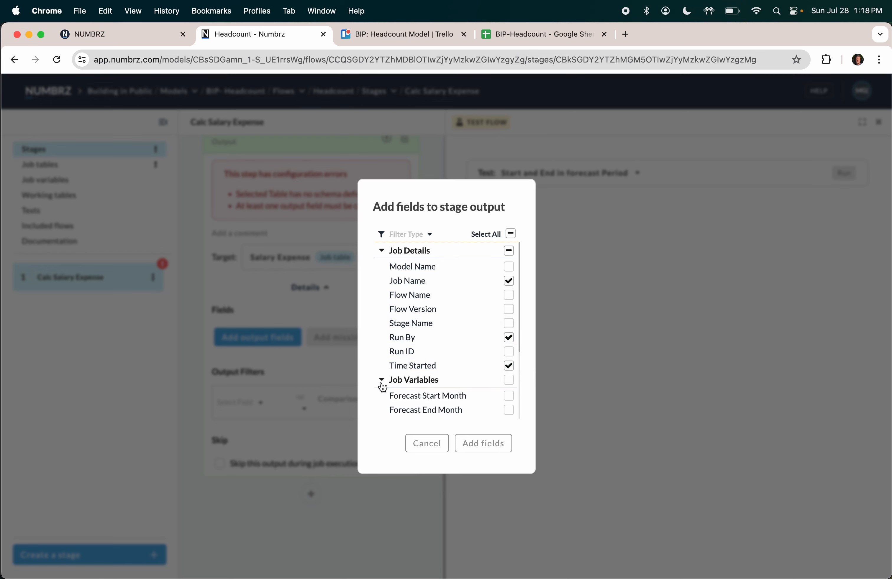
scroll(413, 380, "down", 3)
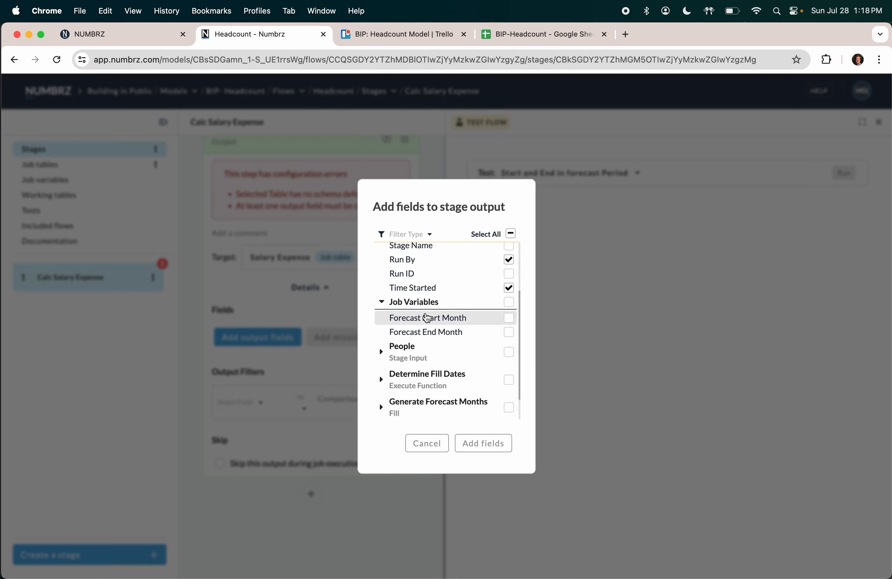
scroll(428, 331, "down", 1)
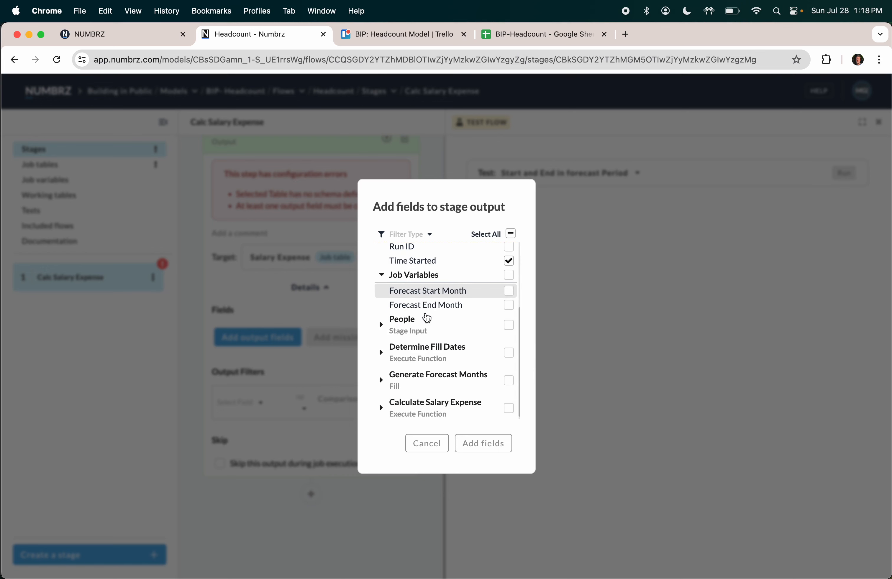
Step: Include the People fields Department, Employee ID, Name and Position in the output
left_click(382, 324)
scroll(412, 350, "down", 2)
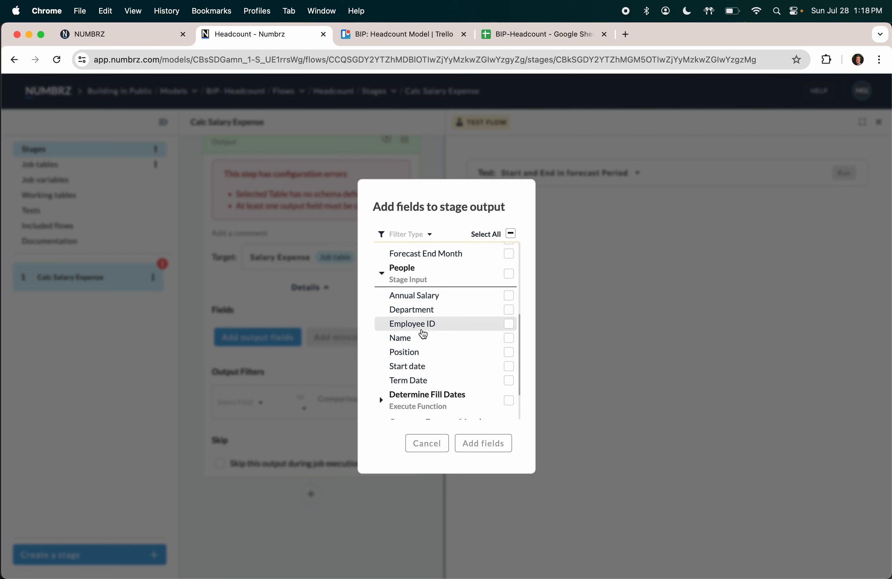
left_click(430, 317)
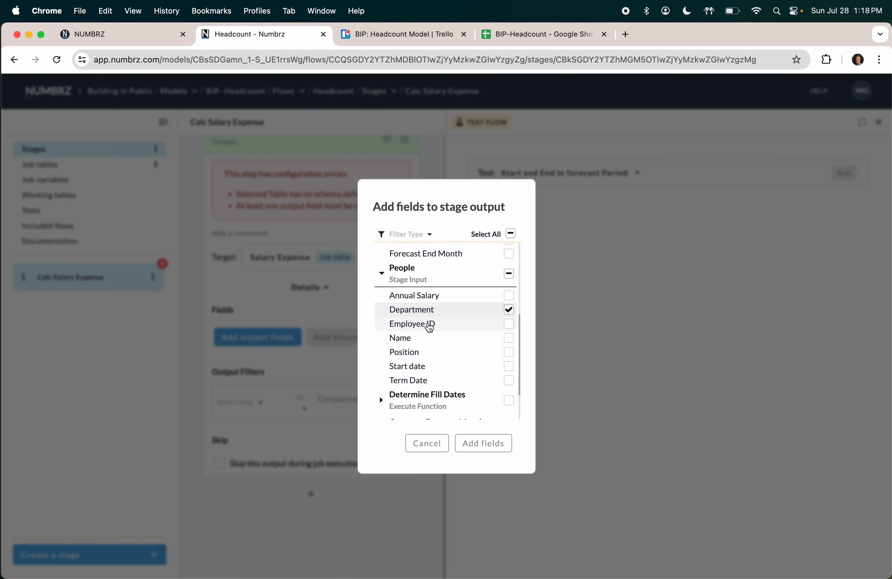
left_click(429, 326)
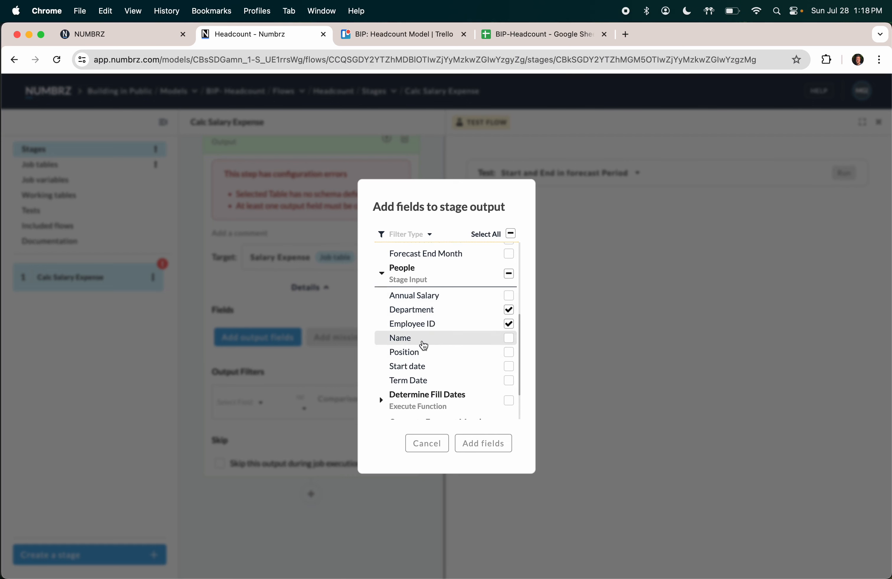
left_click(423, 341)
left_click(419, 353)
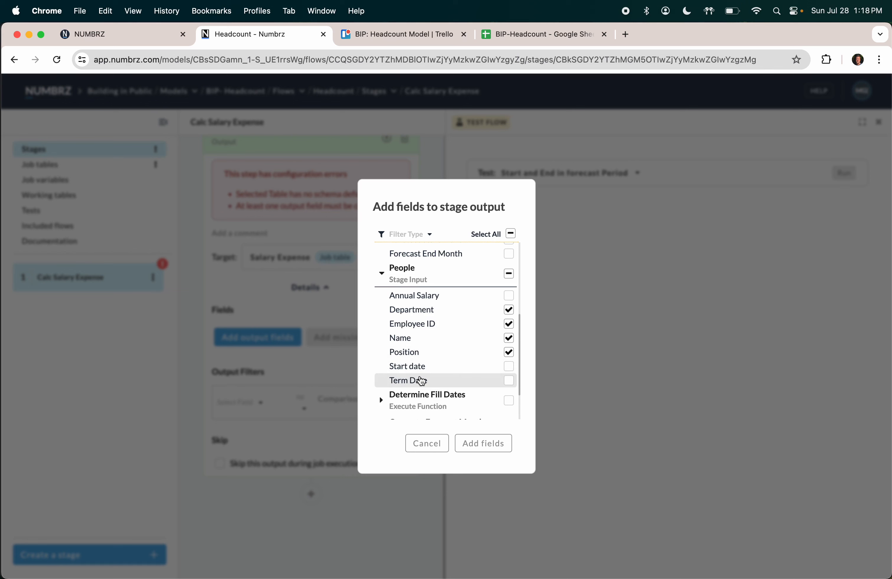
scroll(422, 393, "down", 2)
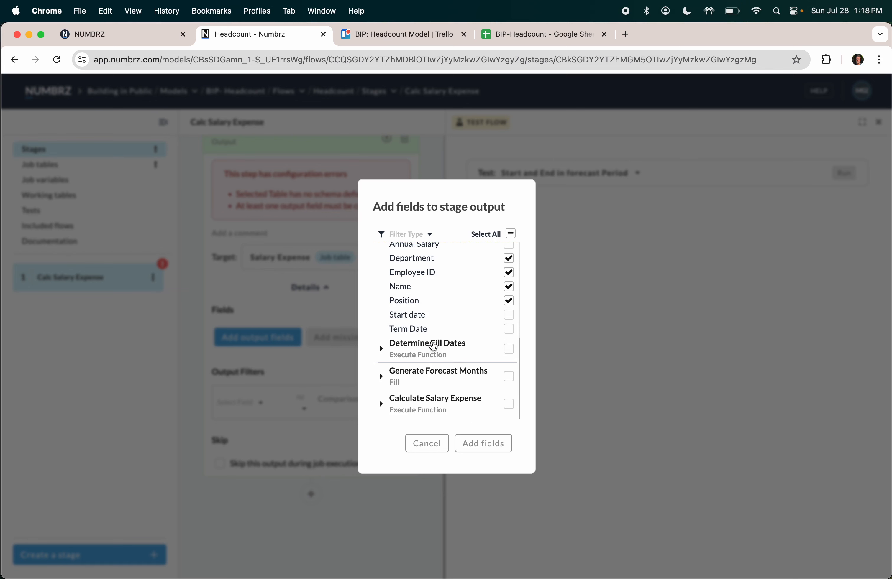
Step: Include Month and Salary Expense, then add all chosen fields to the stage output
left_click(428, 372)
scroll(428, 373, "down", 1)
left_click(424, 384)
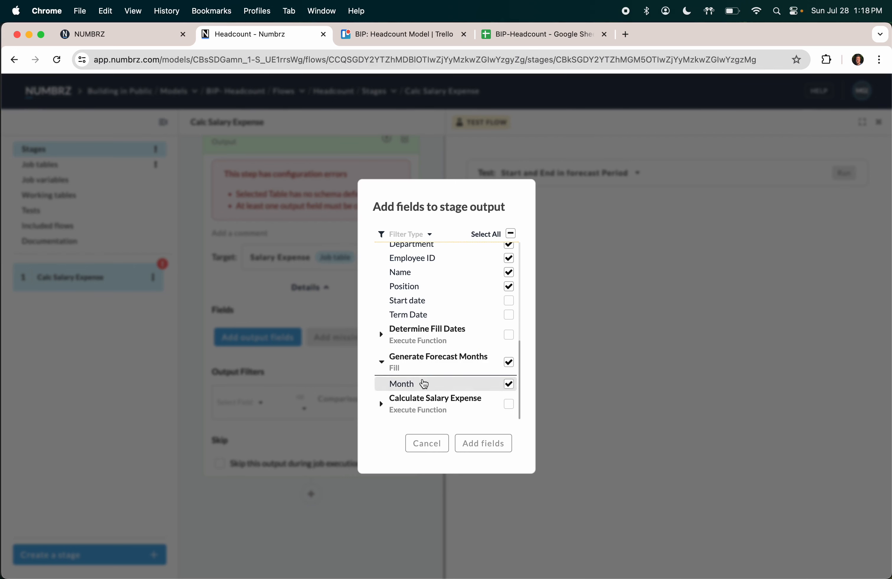
left_click(382, 404)
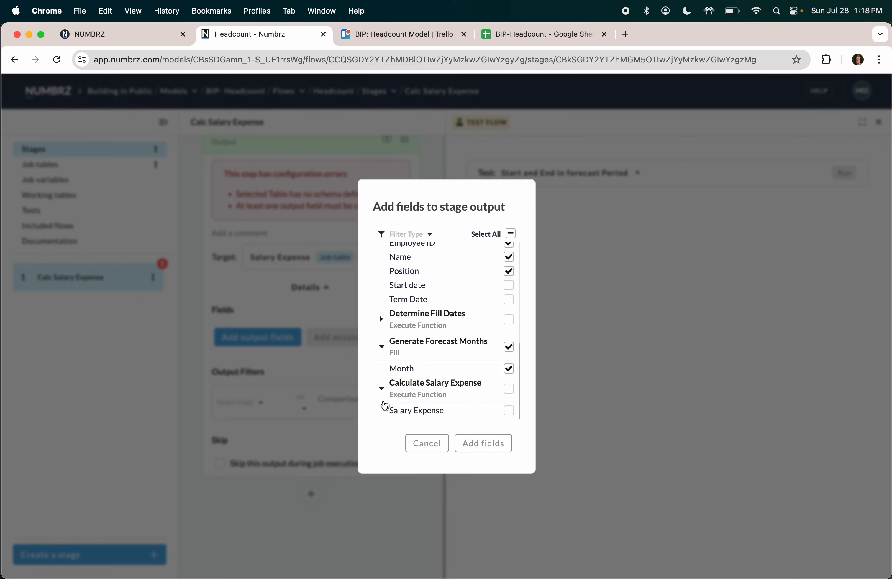
left_click(509, 411)
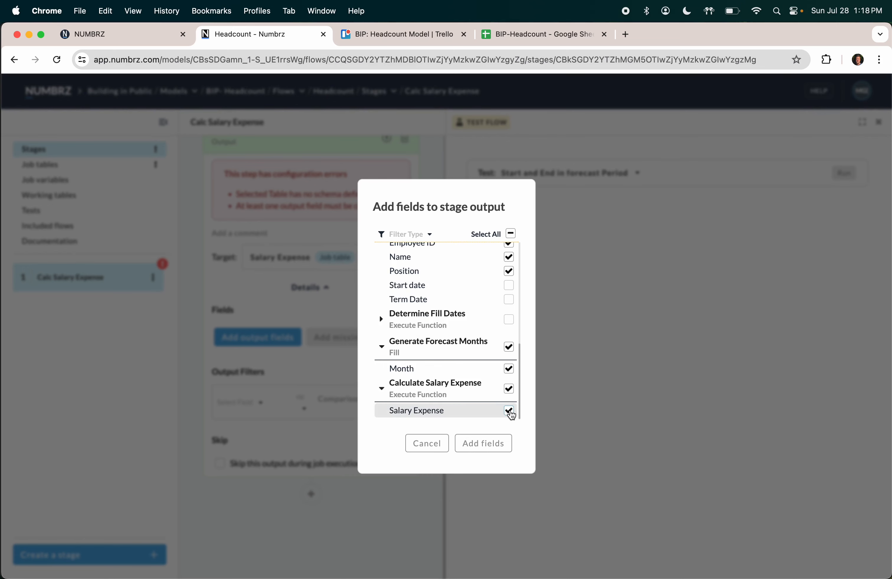
left_click(485, 443)
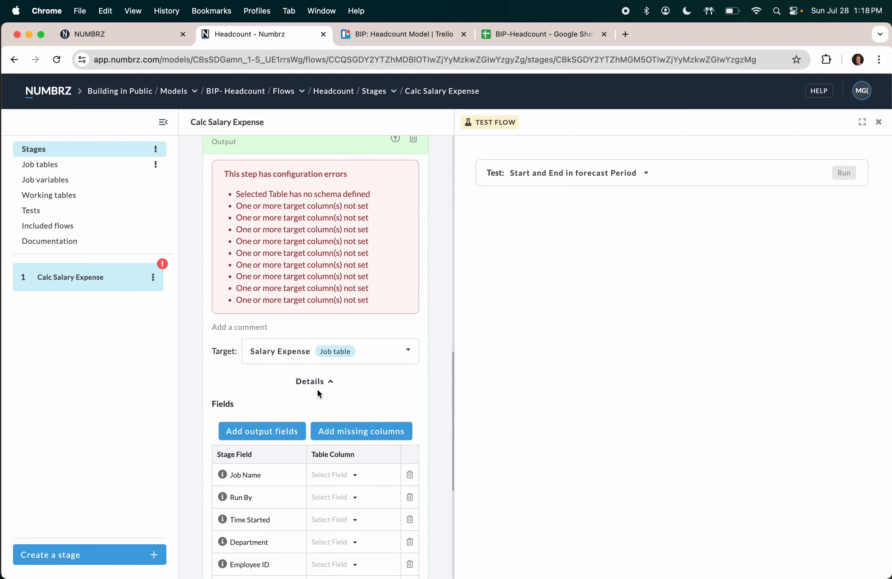
Step: Rename the New Output step to 'Output Salary Expense'
scroll(319, 301, "up", 5)
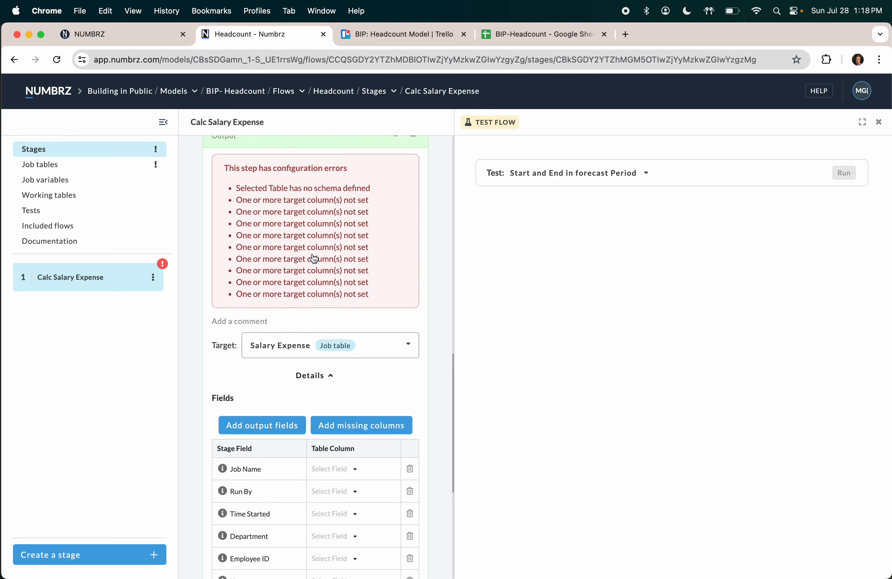
left_click(218, 190)
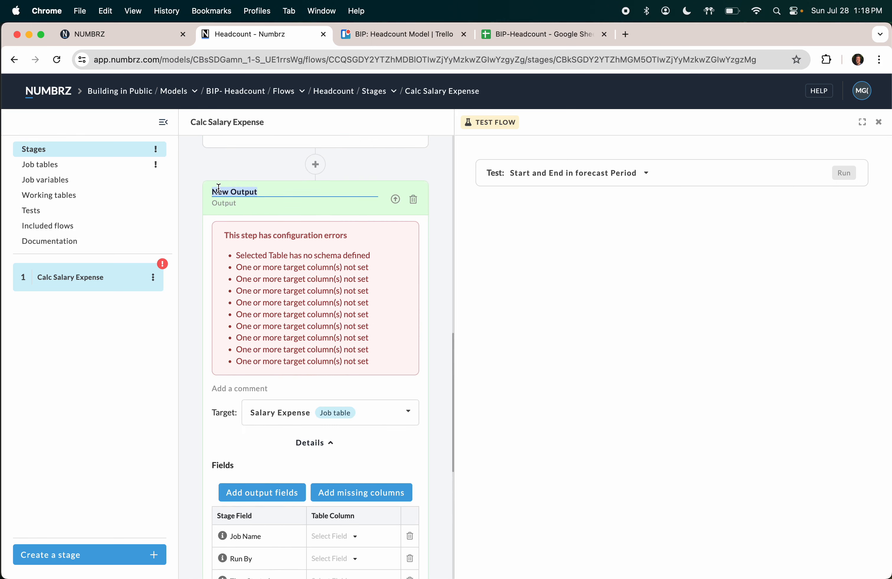
type("Output Salray")
key("BackSpace")
key("BackSpace")
key("BackSpace")
type("ary Expense")
Step: Open the Salary Expense target job table, which has no schema yet
scroll(254, 339, "down", 4)
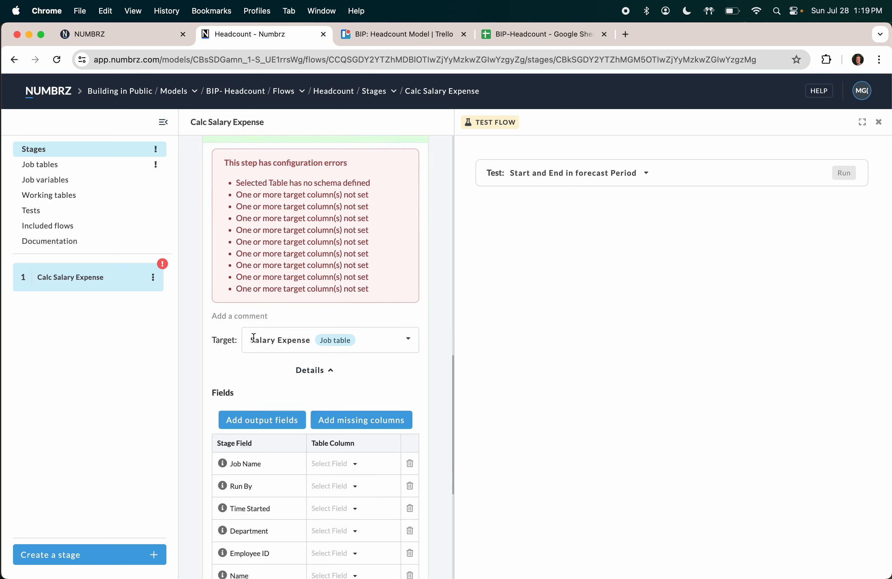
scroll(255, 343, "down", 3)
scroll(256, 343, "down", 3)
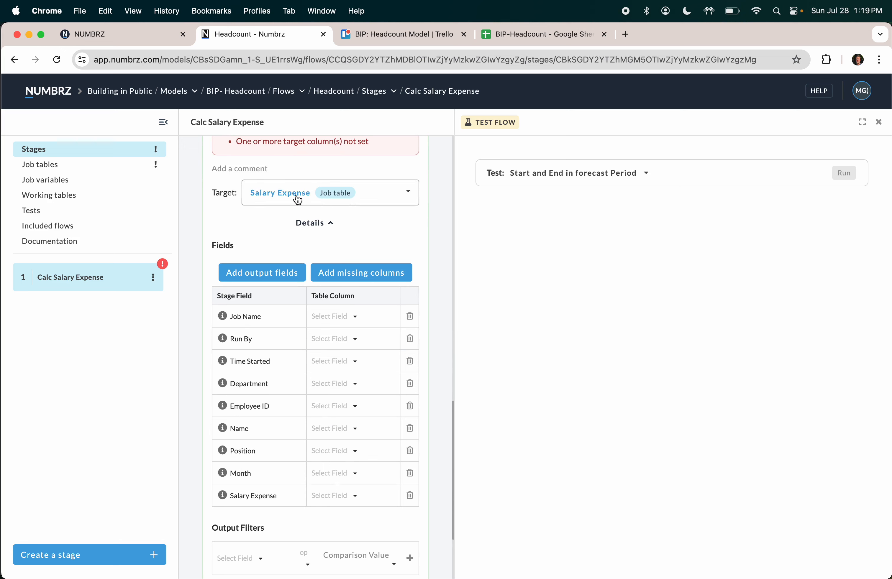
left_click(278, 193)
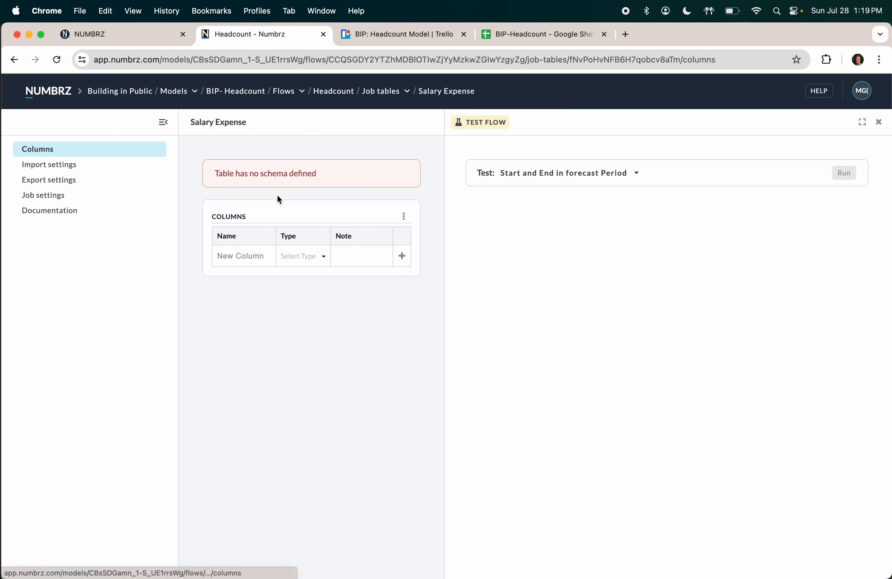
Step: Back in Calc Salary Expense, add the missing table columns for all nine output fields
left_click(14, 60)
scroll(323, 397, "down", 6)
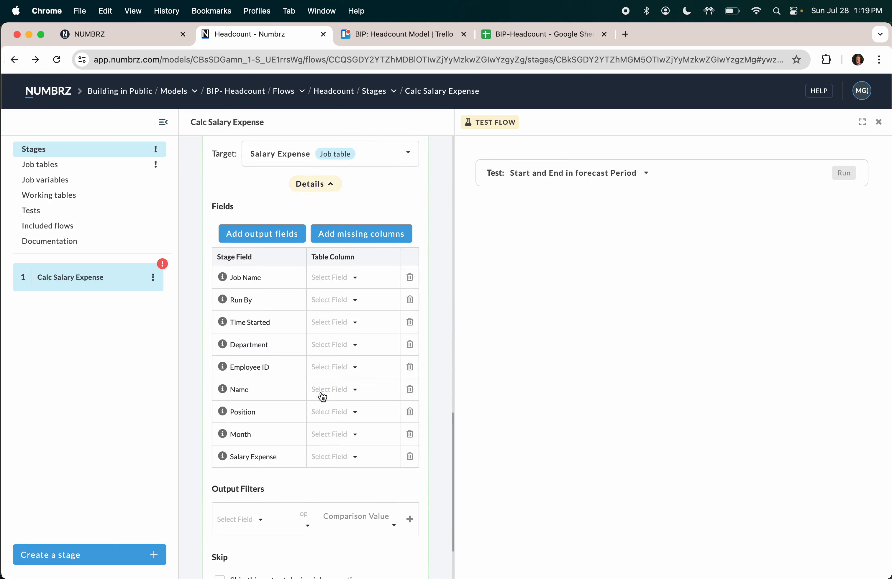
left_click(372, 234)
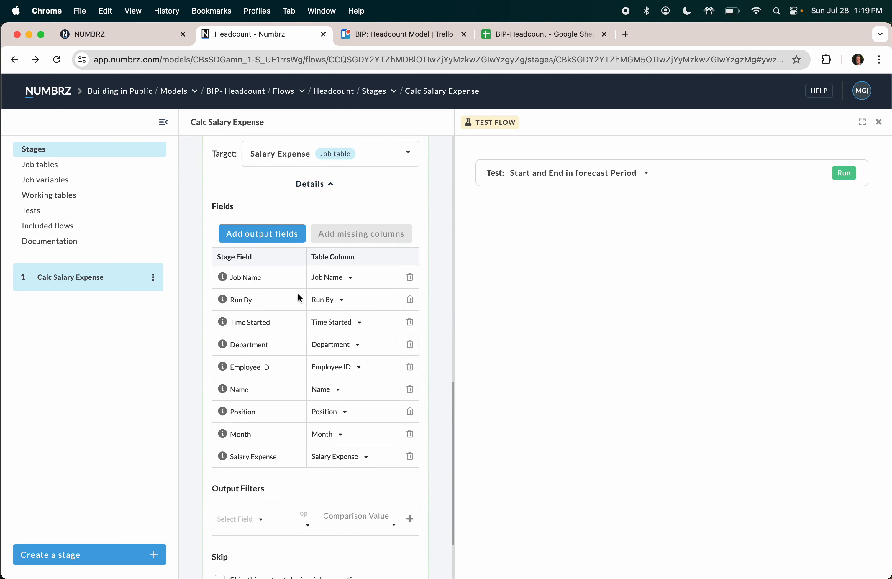
scroll(299, 299, "up", 9)
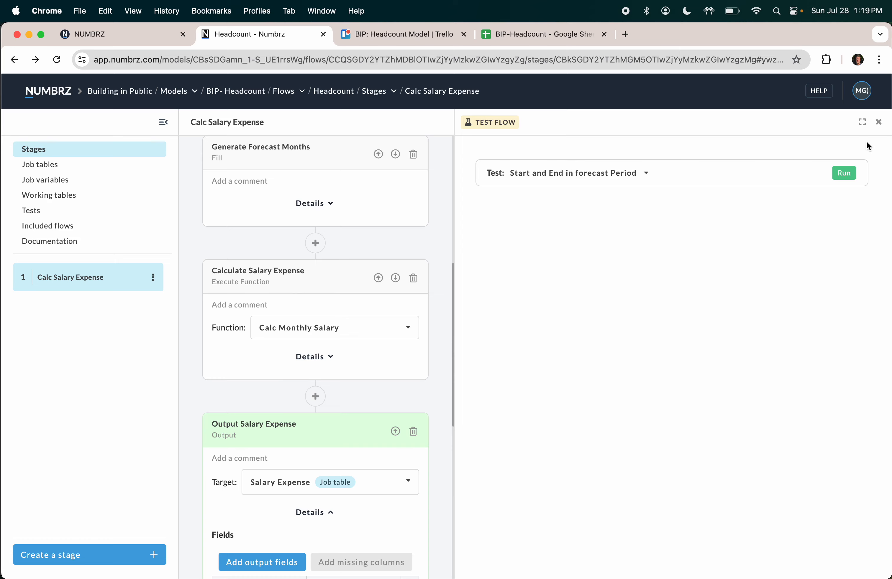
Step: Test-run the stage, review three monthly salary rows, and open the Salary Expense table
left_click(844, 173)
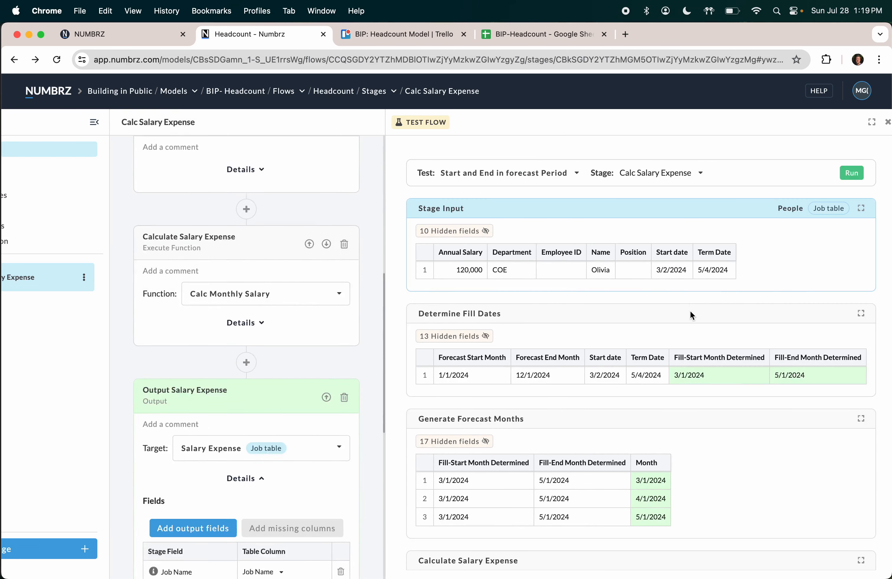
scroll(665, 418, "down", 8)
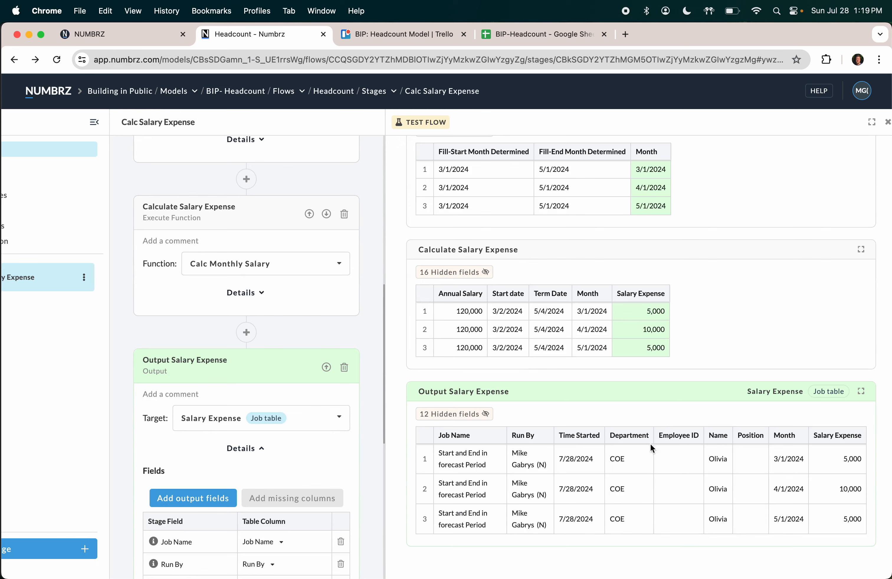
scroll(637, 465, "right", 1)
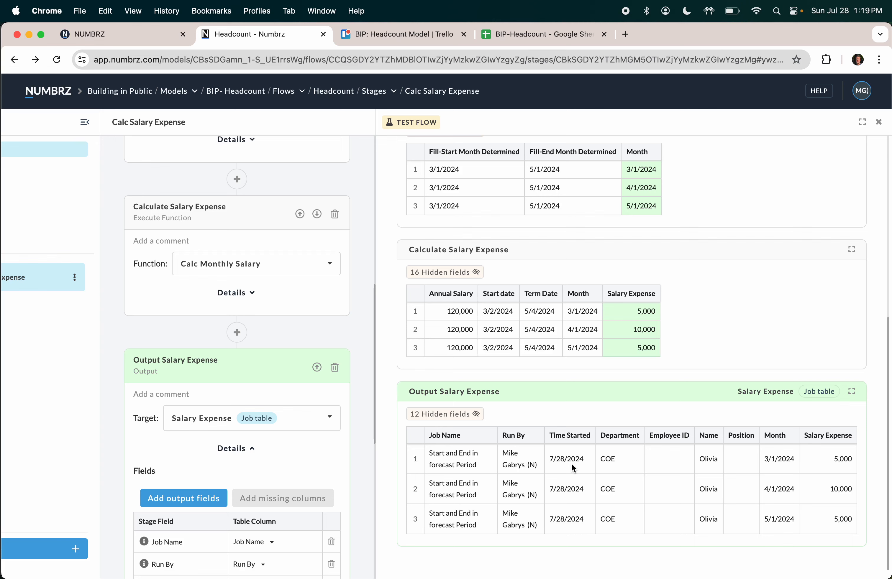
left_click(646, 455)
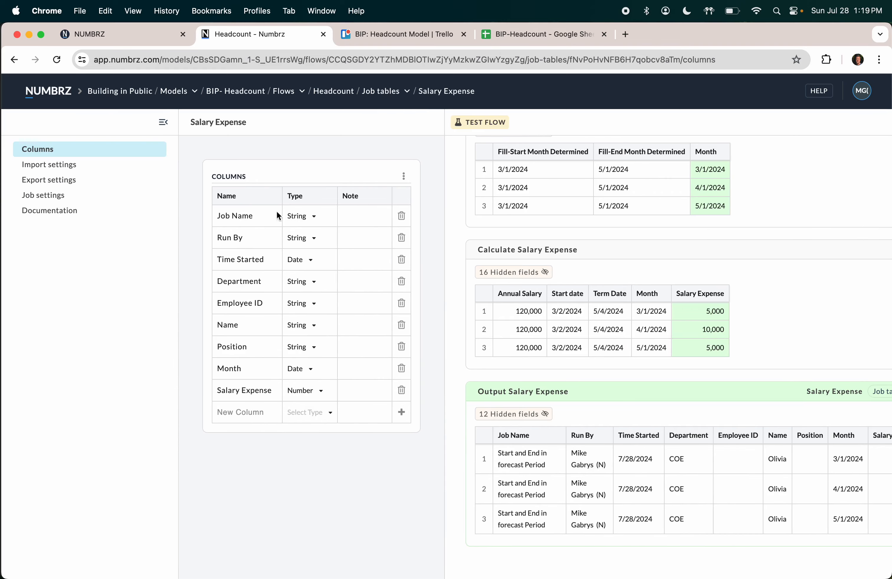
Step: Glance at the BIP-Headcount People sheet, then return to the Calc Salary Expense stage
left_click(13, 60)
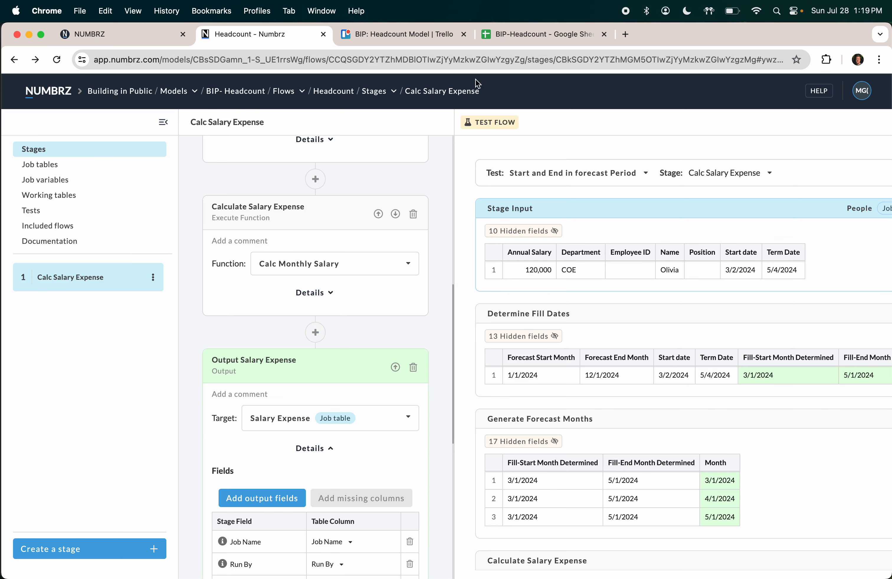
left_click(516, 36)
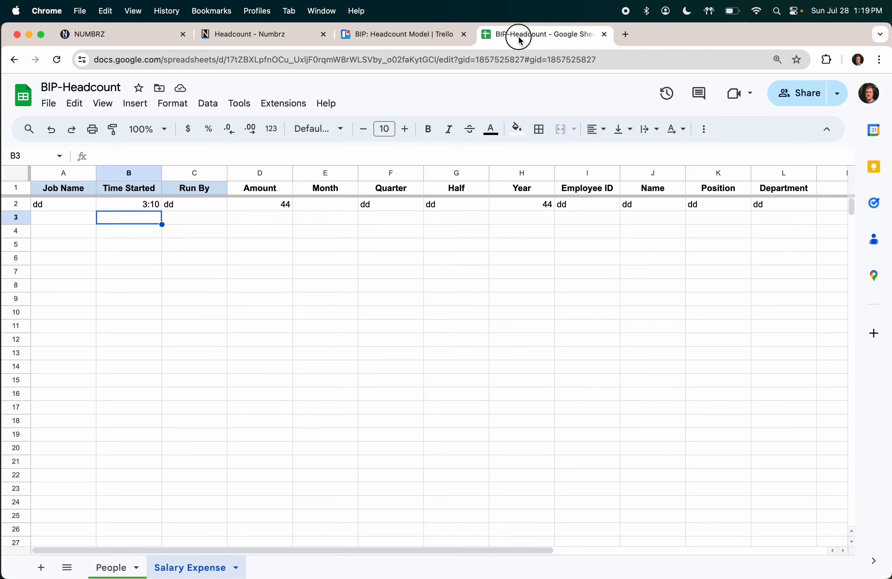
left_click(134, 574)
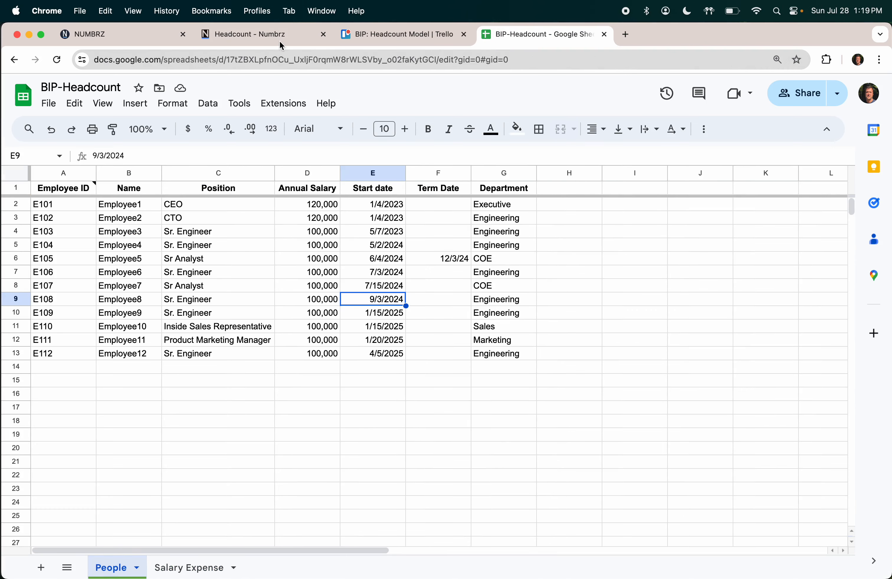
left_click(255, 34)
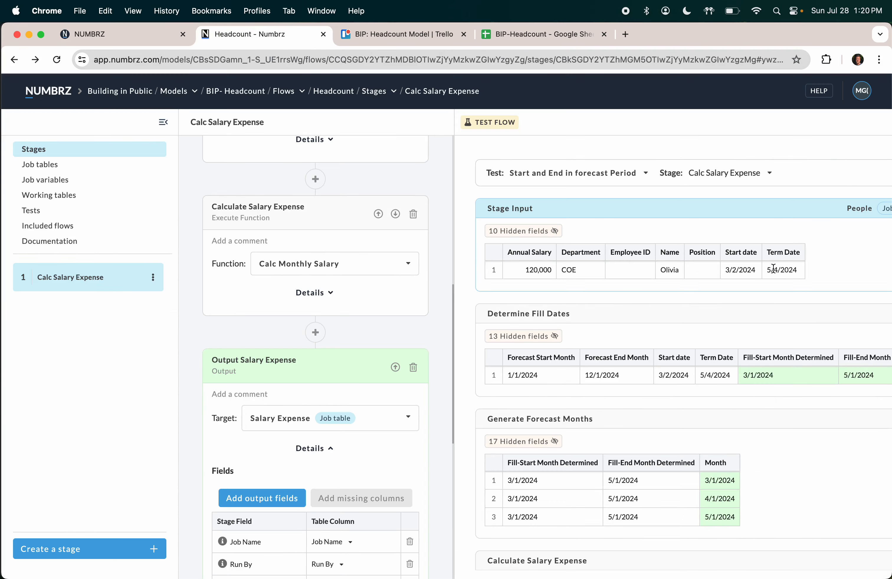
Step: Scroll across the test results showing forecast months 3/1–5/1/2024 for the 120,000 salary employee
scroll(773, 269, "right", 3)
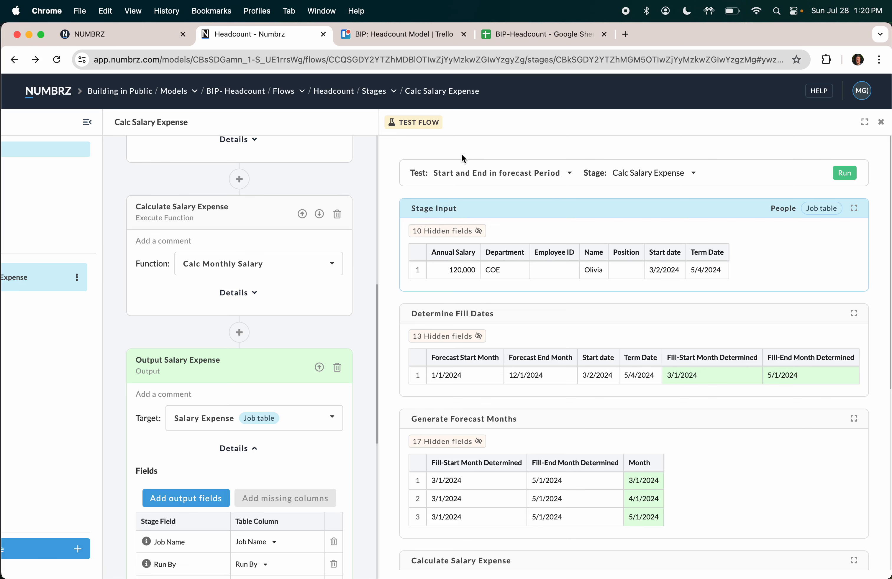
scroll(513, 257, "left", 2)
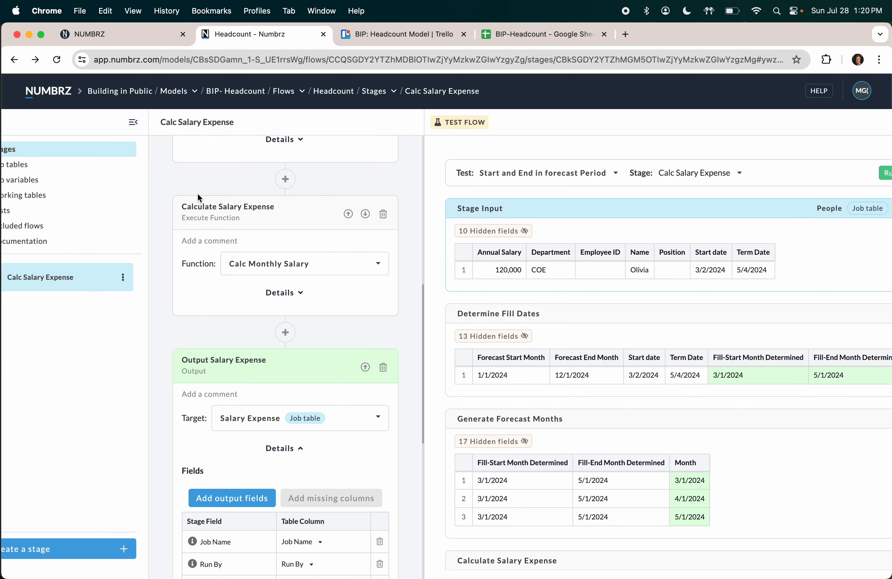
scroll(206, 144, "left", 1)
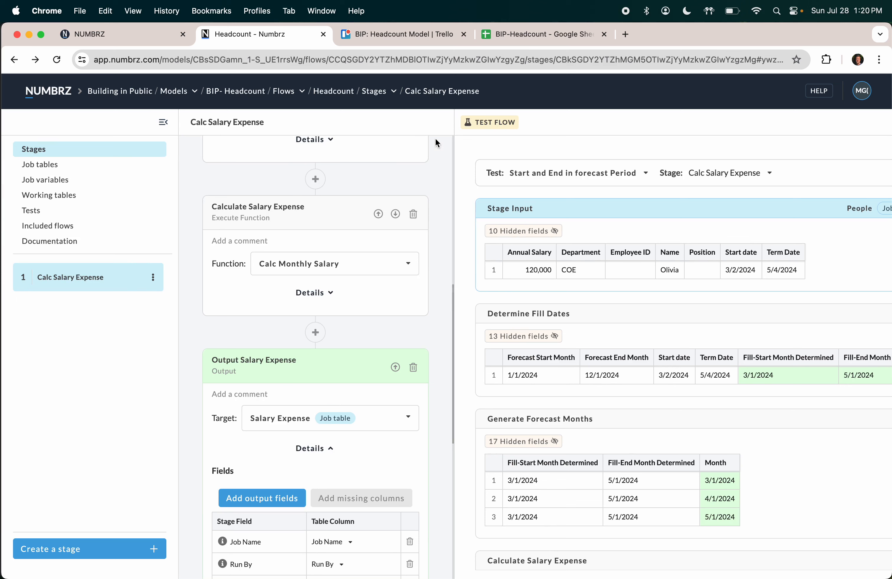
Step: Colour the BIP-Headcount Salary Expense sheet tab red, then return to the Numbrz Headcount flow
left_click(528, 38)
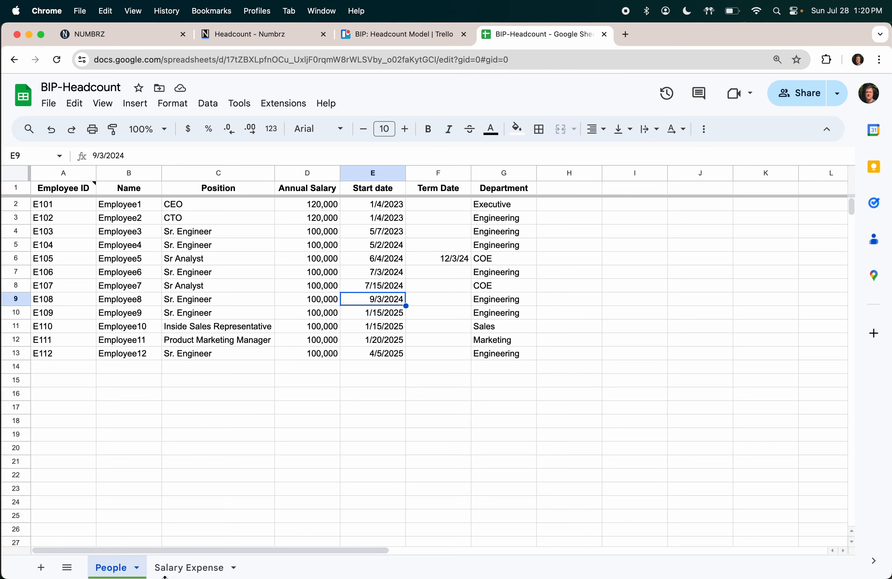
left_click(183, 567)
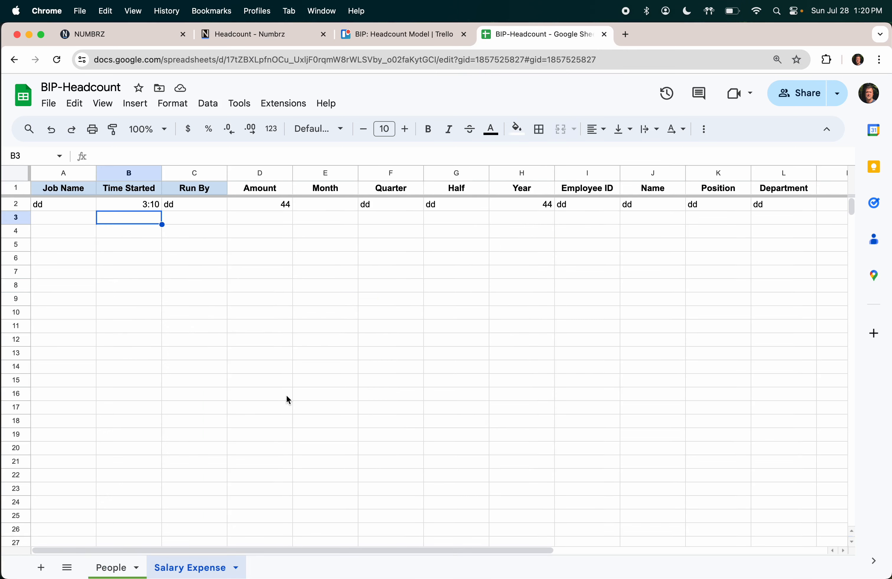
left_click(236, 568)
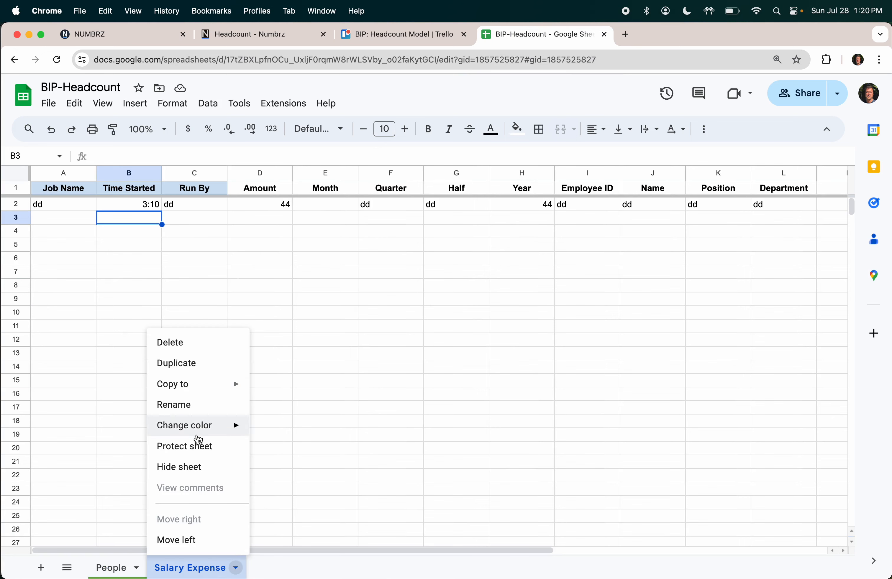
mouse_move(198, 433)
left_click(278, 304)
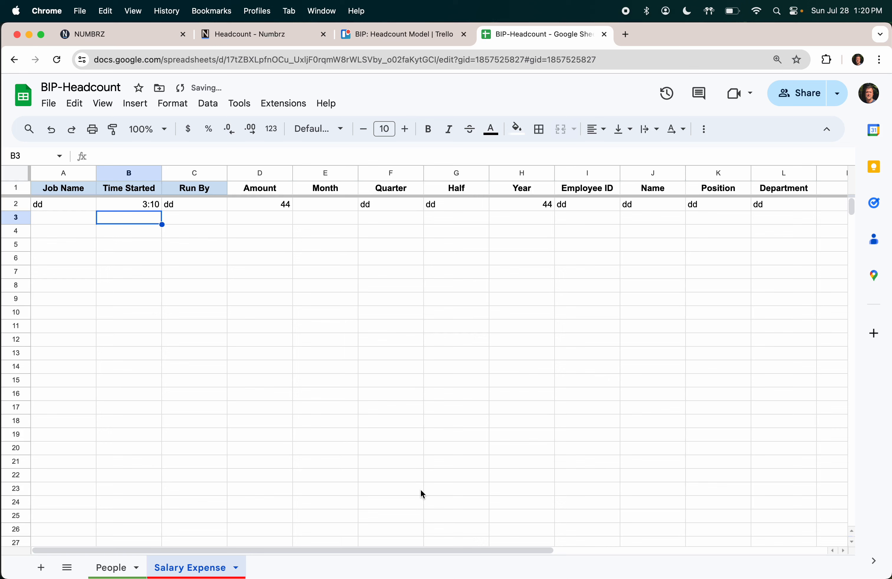
left_click(420, 489)
left_click(121, 568)
left_click(191, 568)
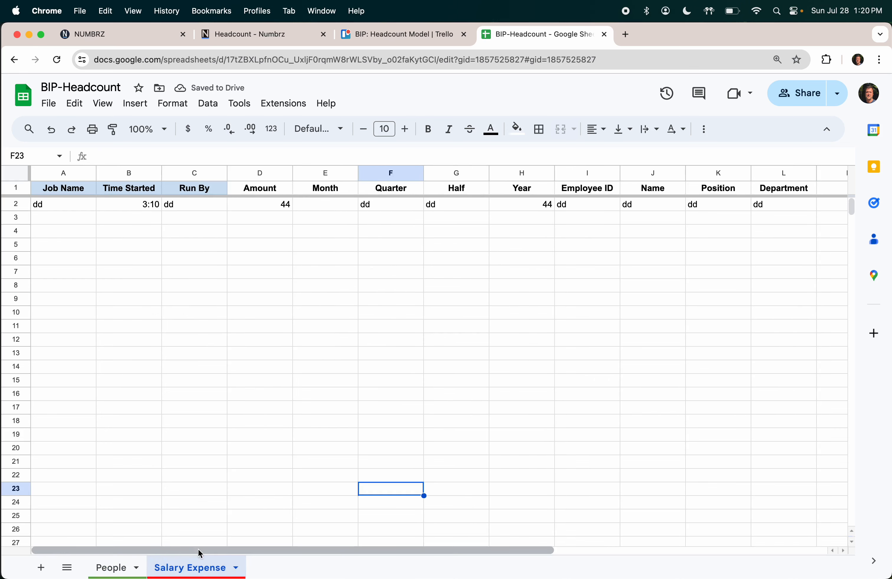
left_click(122, 565)
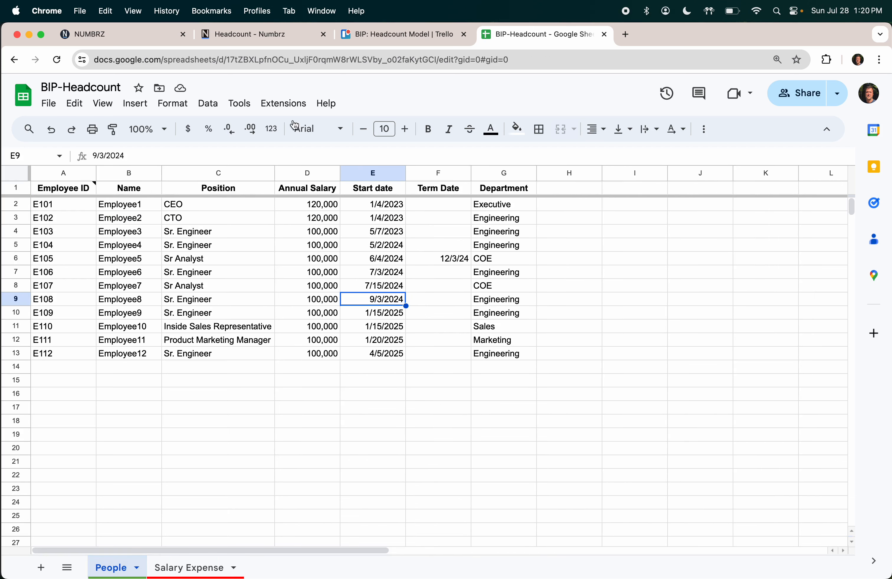
left_click(271, 38)
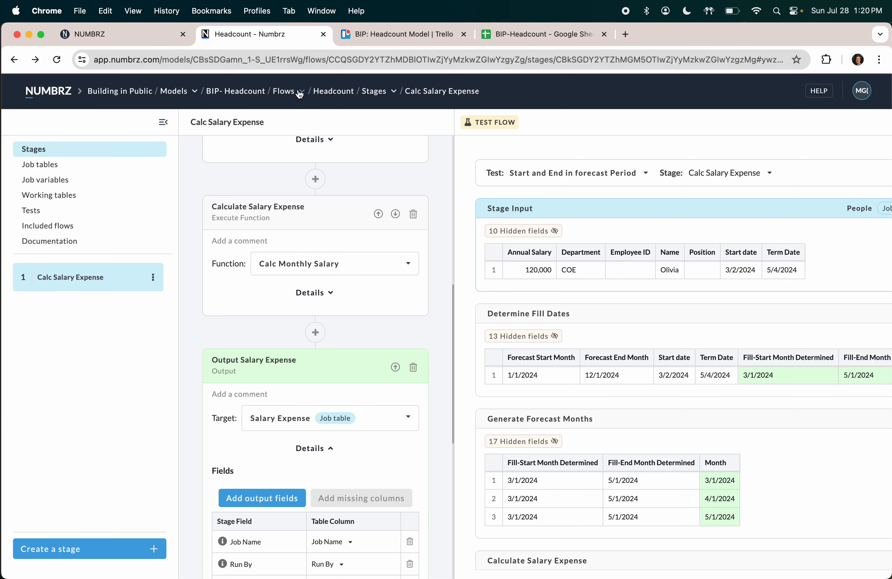
Step: Start a Headcount-flow job on the BIP- Headcount Jobs page, then cancel it
left_click(42, 101)
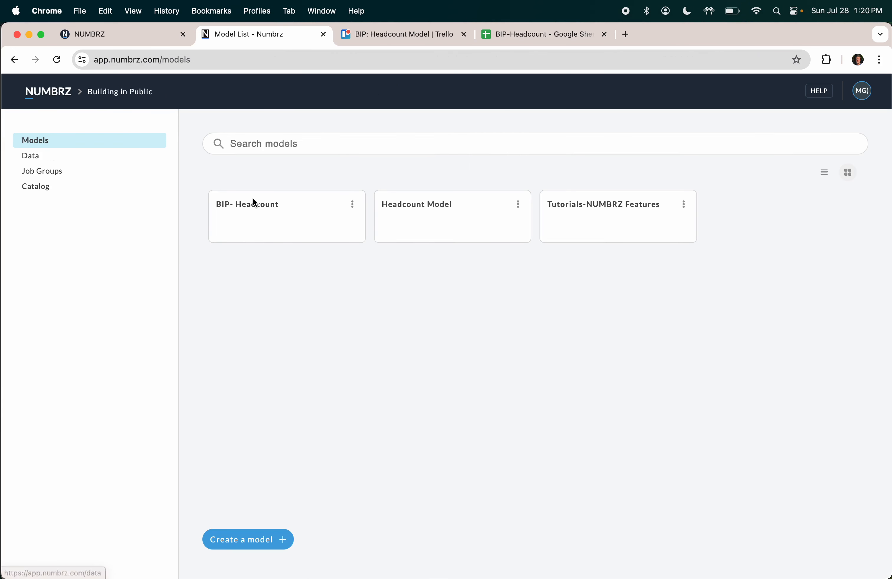
left_click(247, 203)
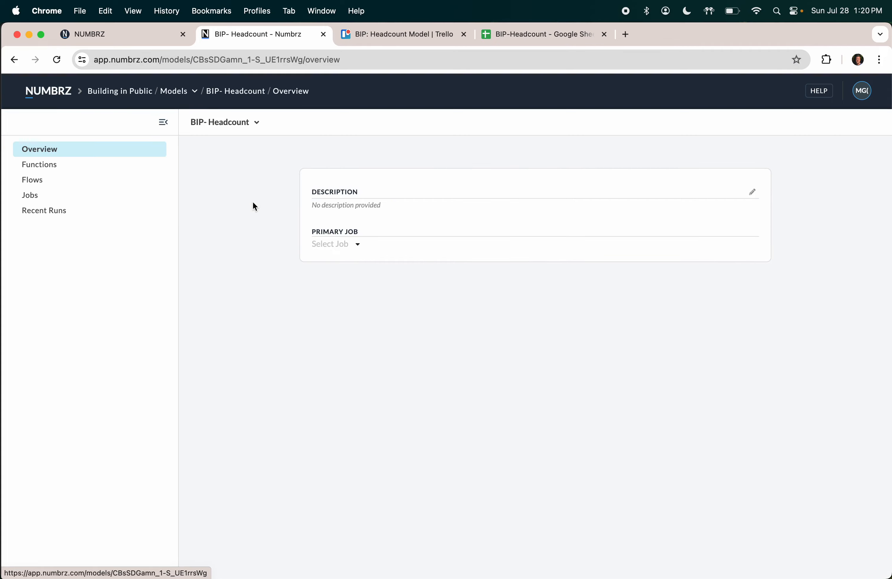
left_click(34, 199)
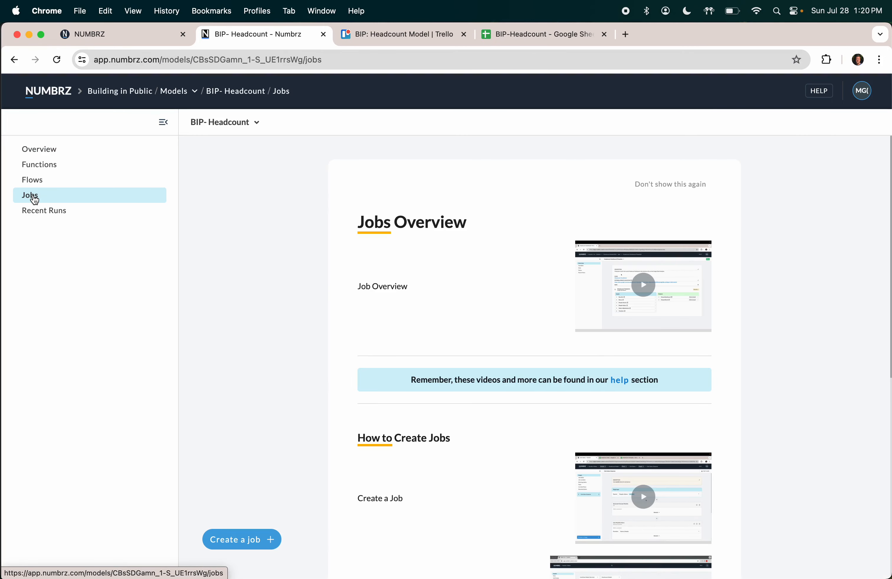
left_click(238, 540)
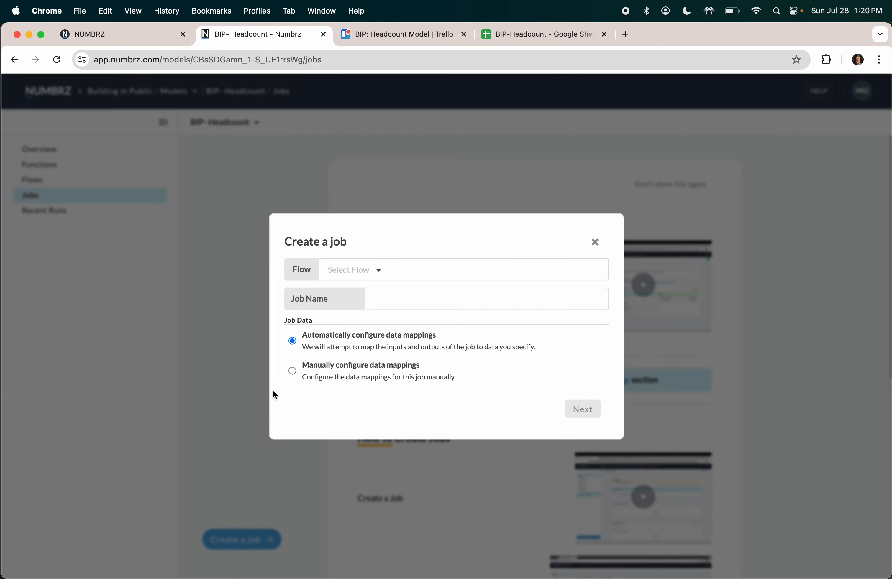
left_click(375, 275)
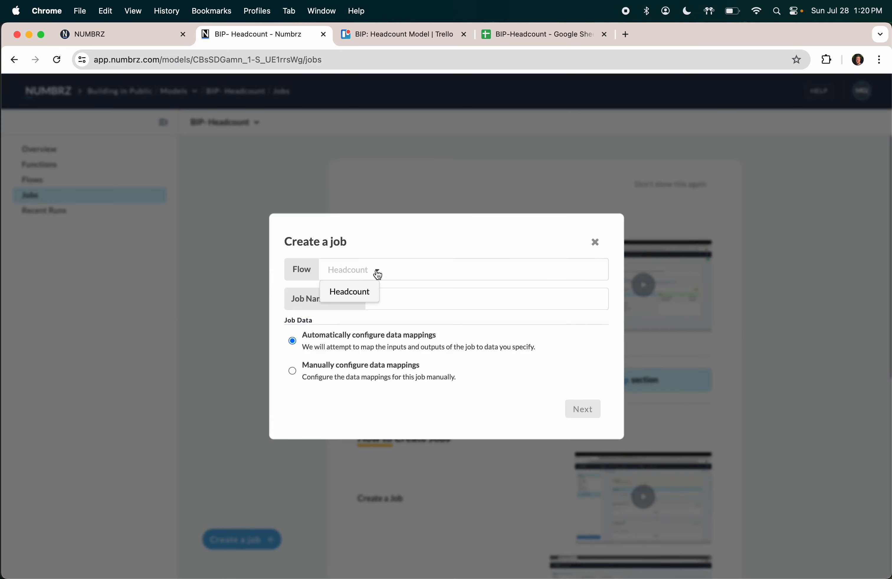
left_click(359, 294)
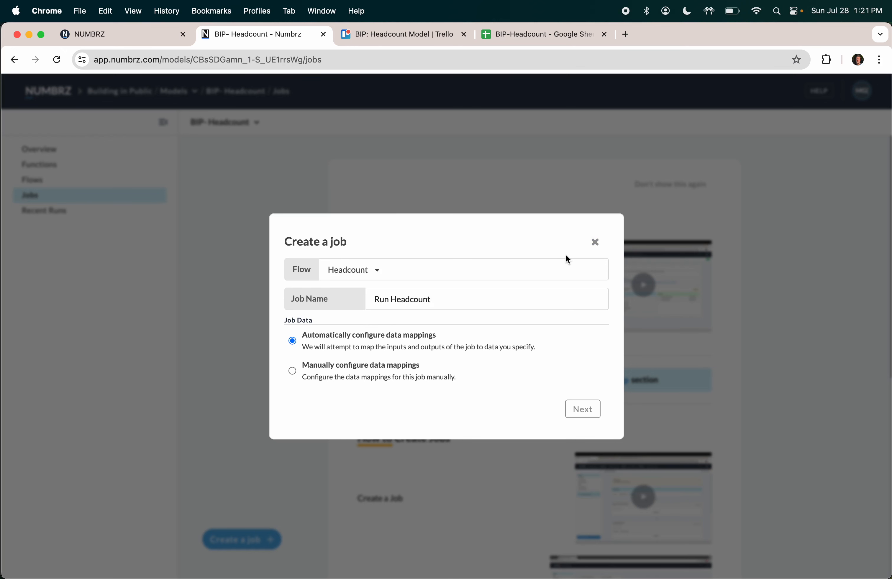
left_click(595, 243)
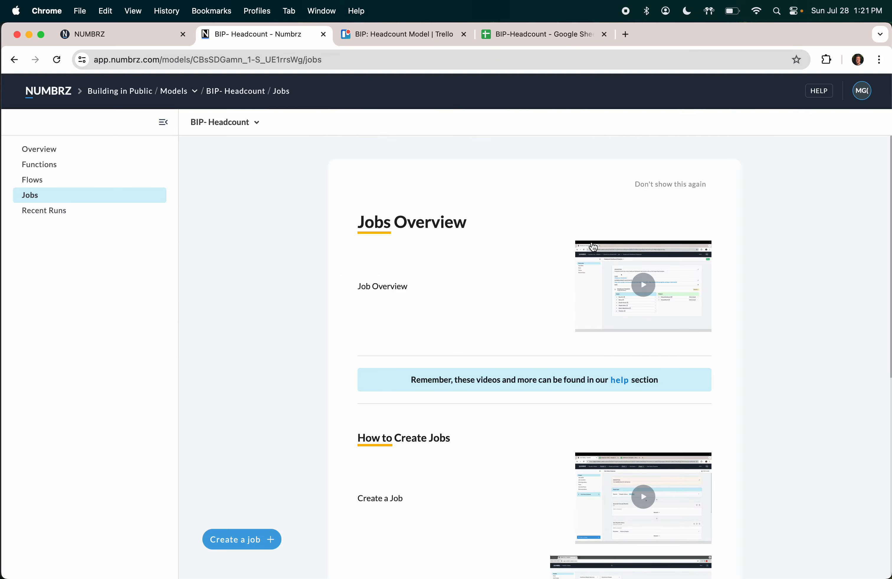
Step: Connect BIP-Headcount's Salary Expense sheet as Numbrz data, then view it in Google Sheets
left_click(53, 96)
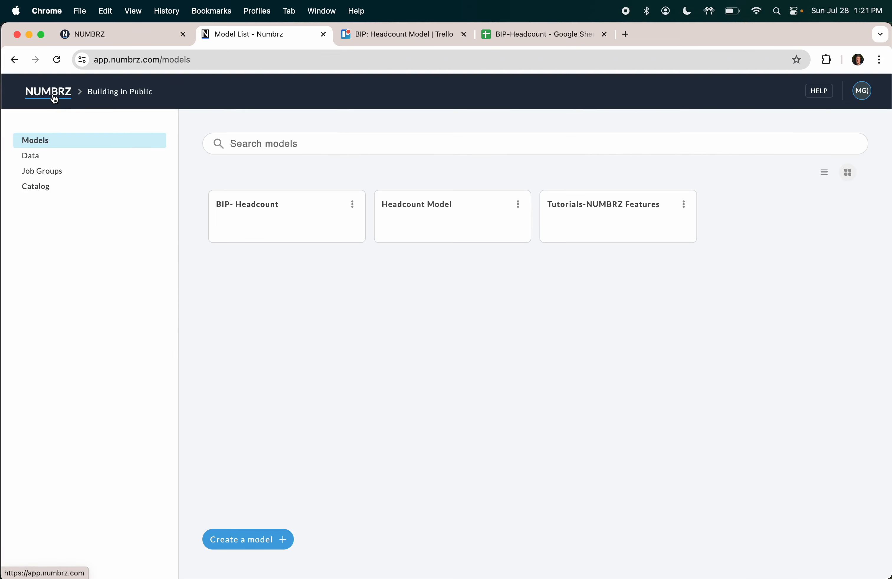
left_click(35, 157)
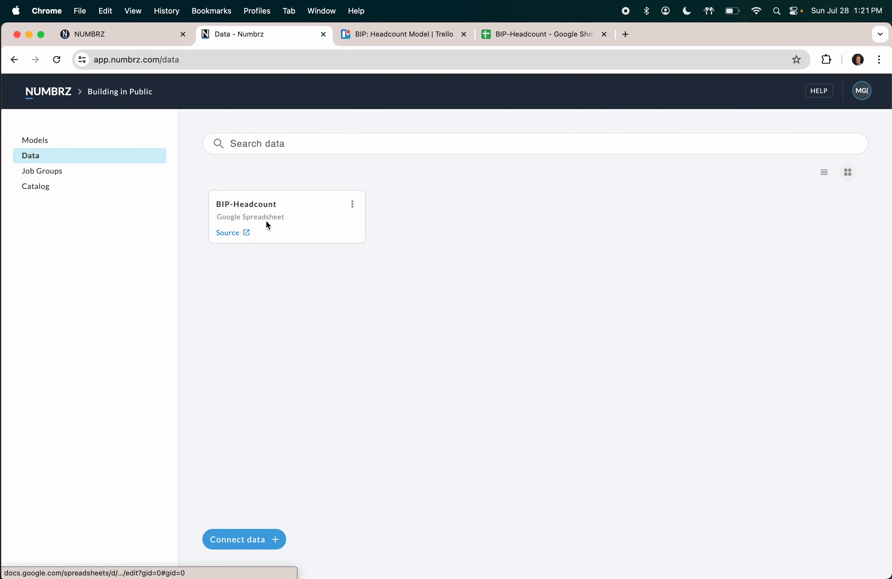
left_click(257, 206)
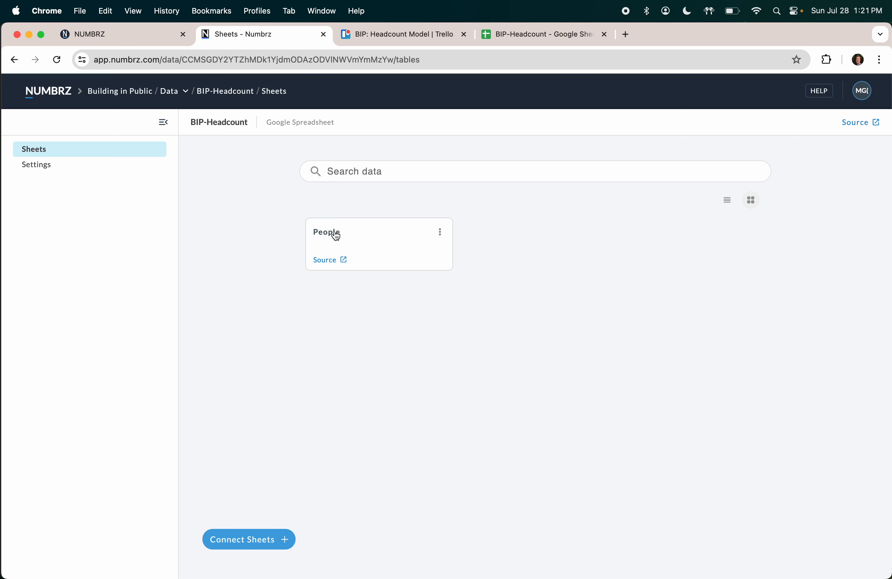
left_click(248, 541)
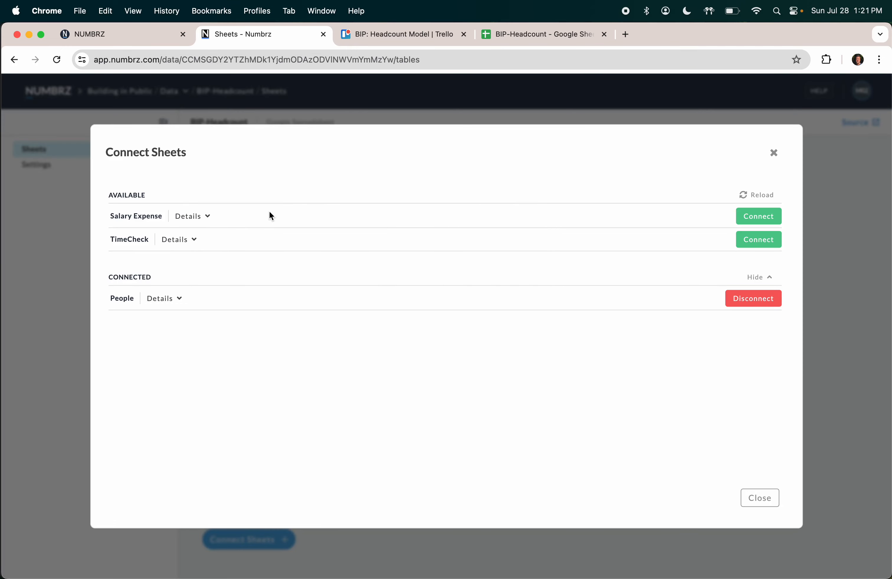
left_click(774, 153)
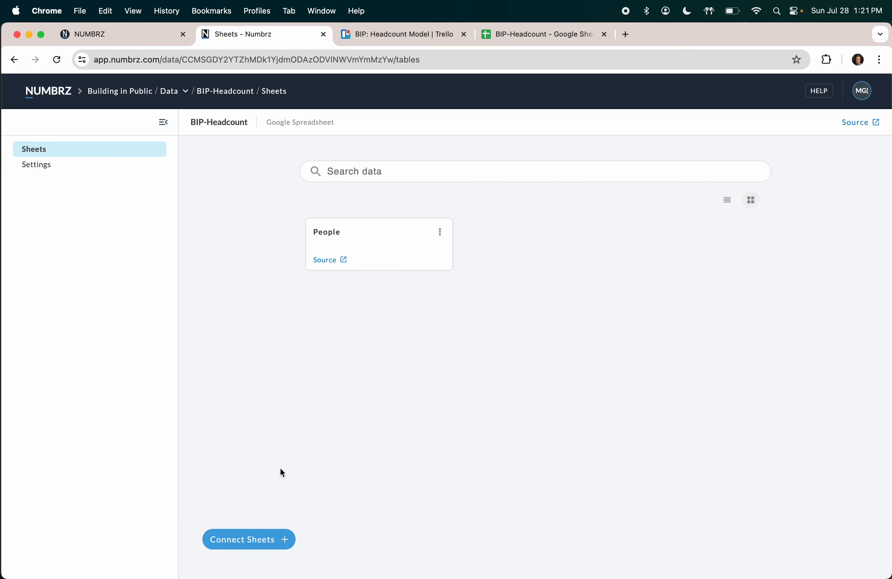
left_click(252, 540)
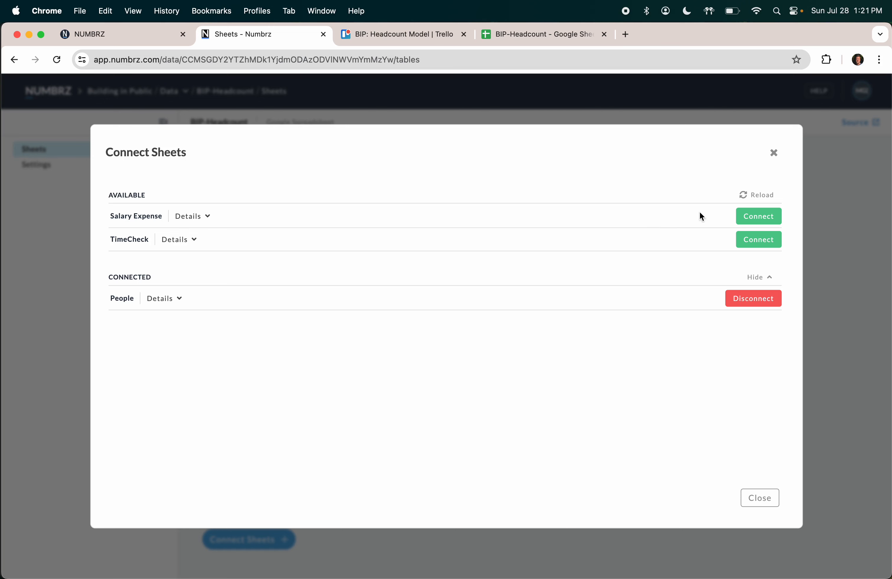
left_click(762, 216)
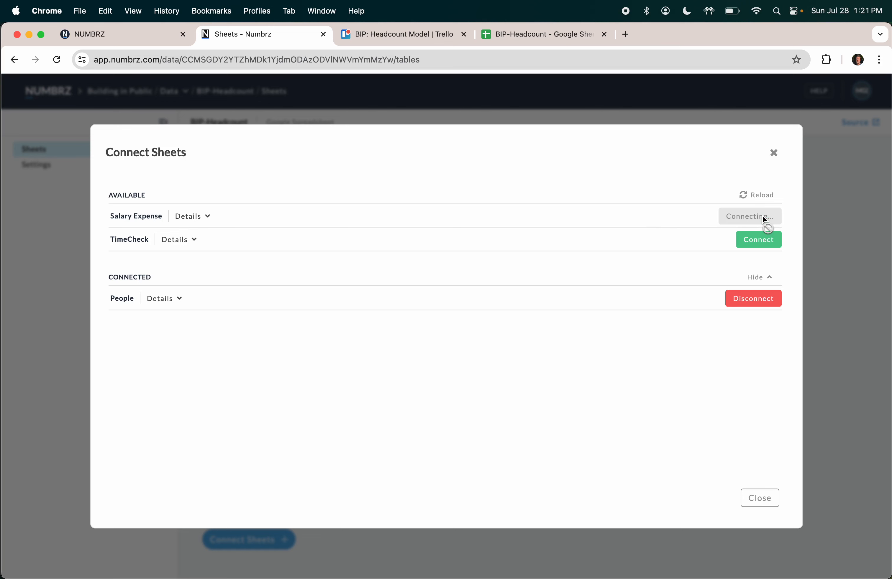
left_click(774, 153)
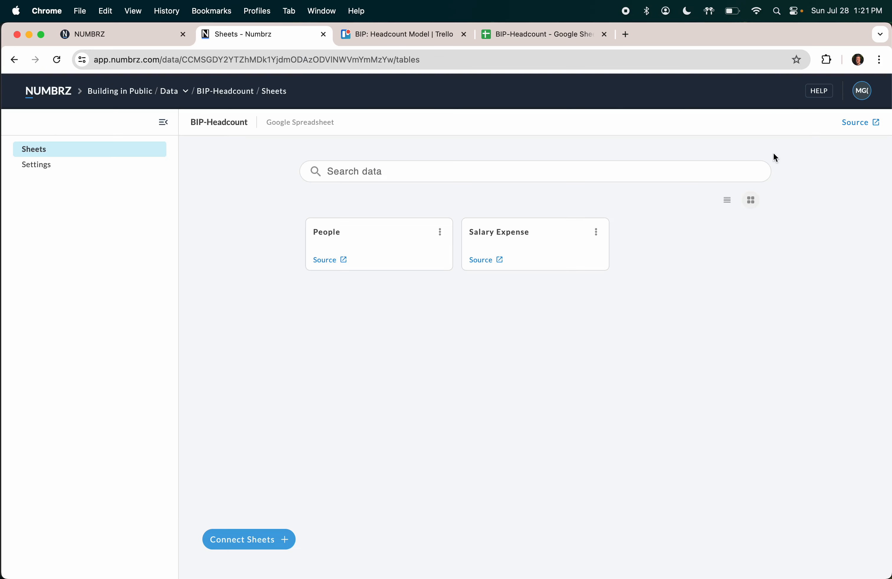
left_click(542, 34)
Step: Inspect the Salary Expense column headers and the sample values across row 2
left_click(199, 569)
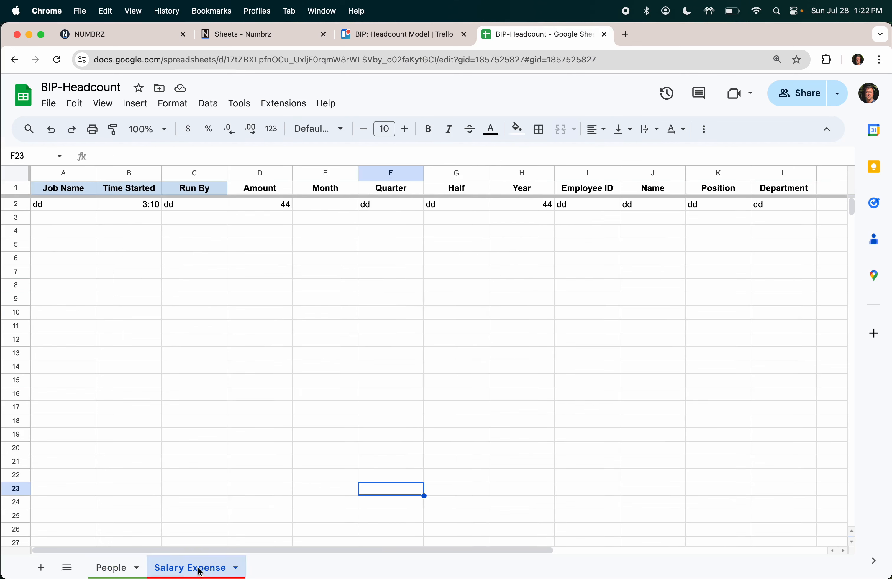
left_click_drag(73, 191, 179, 186)
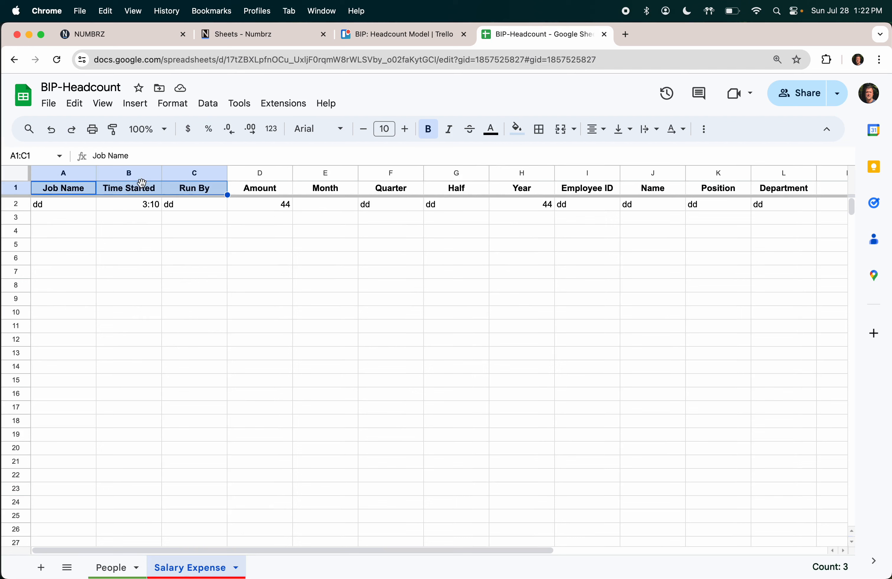
left_click(204, 195)
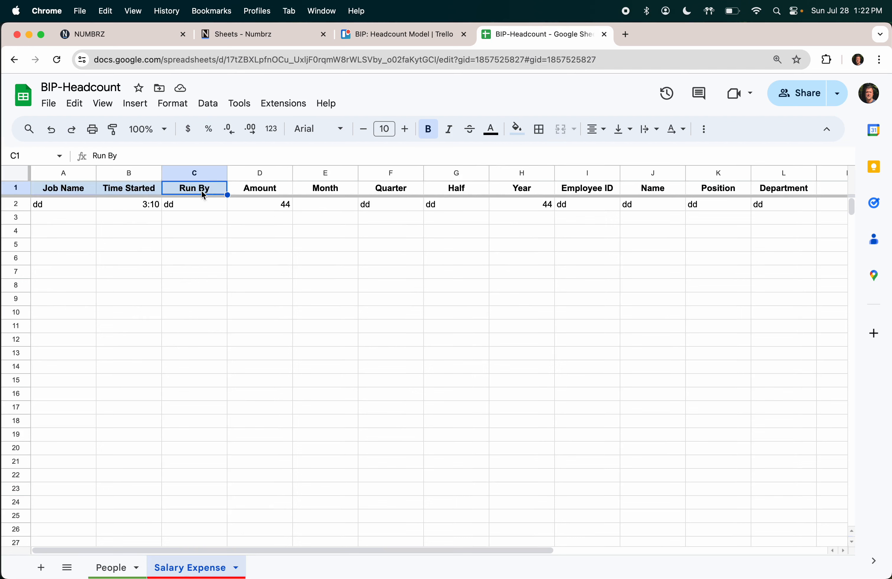
left_click(74, 209)
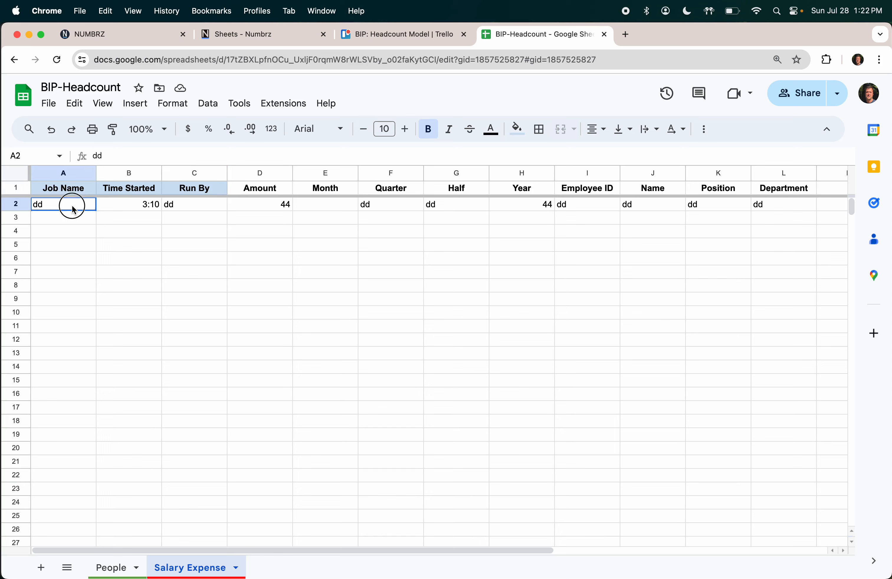
left_click(11, 203)
left_click(46, 205)
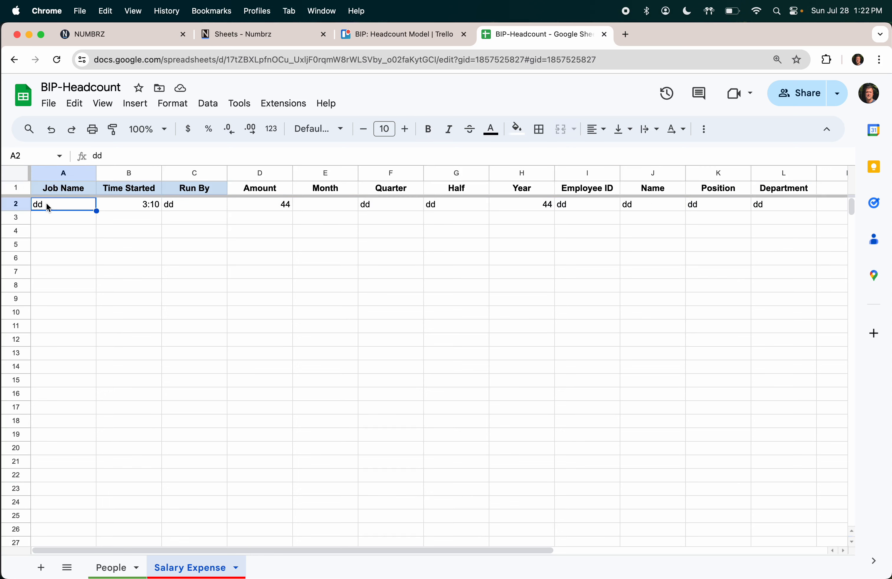
key("Right")
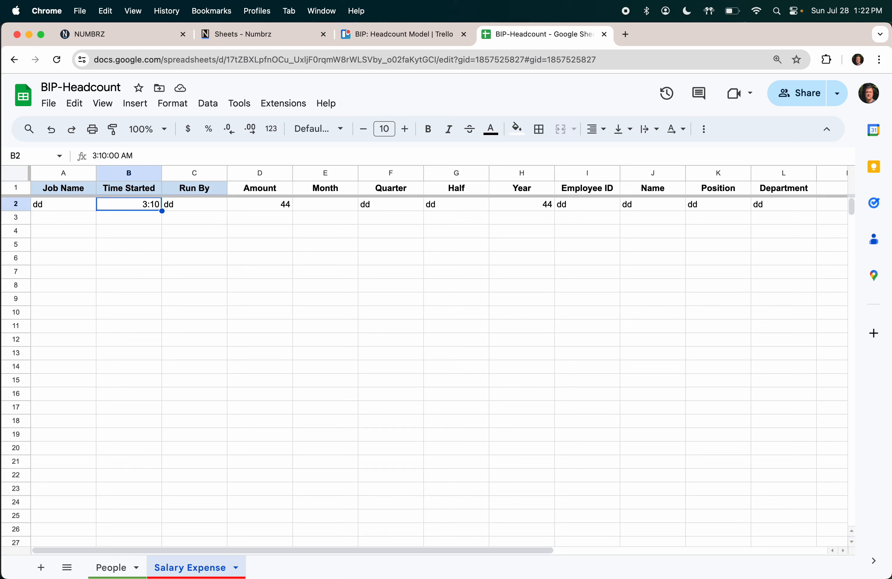
key("Right")
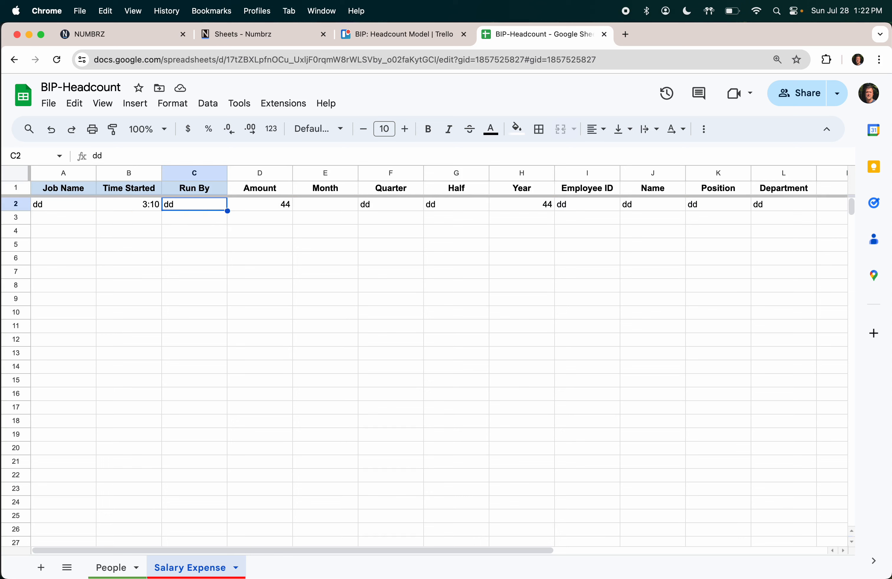
key("Right")
key("Right")
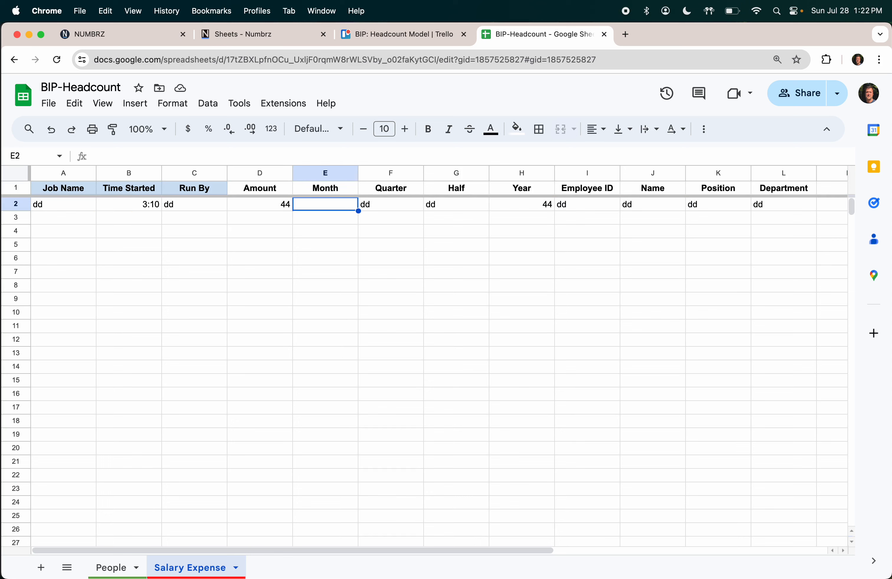
Step: Enter 5/1/24 in row 2's Month cell and review the remaining row 2 values
type("5/1/24")
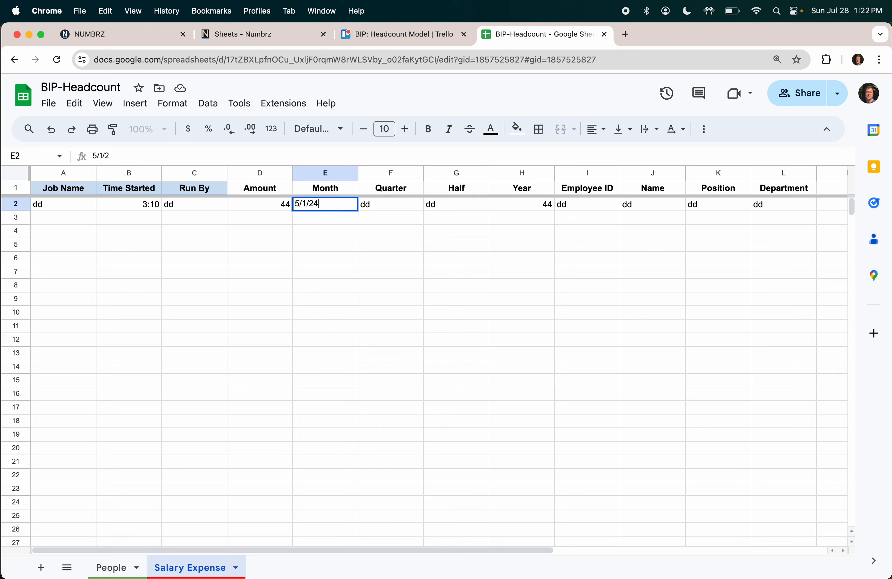
key("Return")
key("Up")
key("Right")
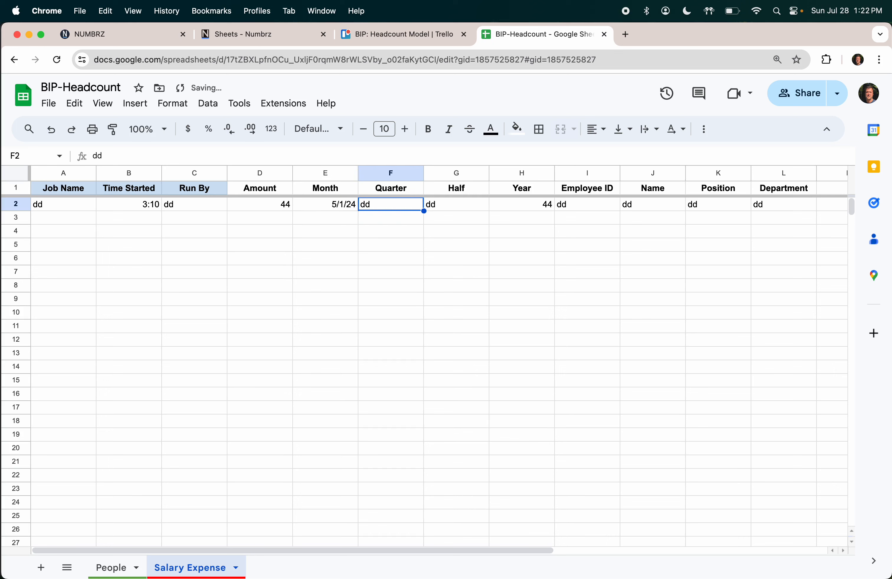
key("Right")
key("Right")
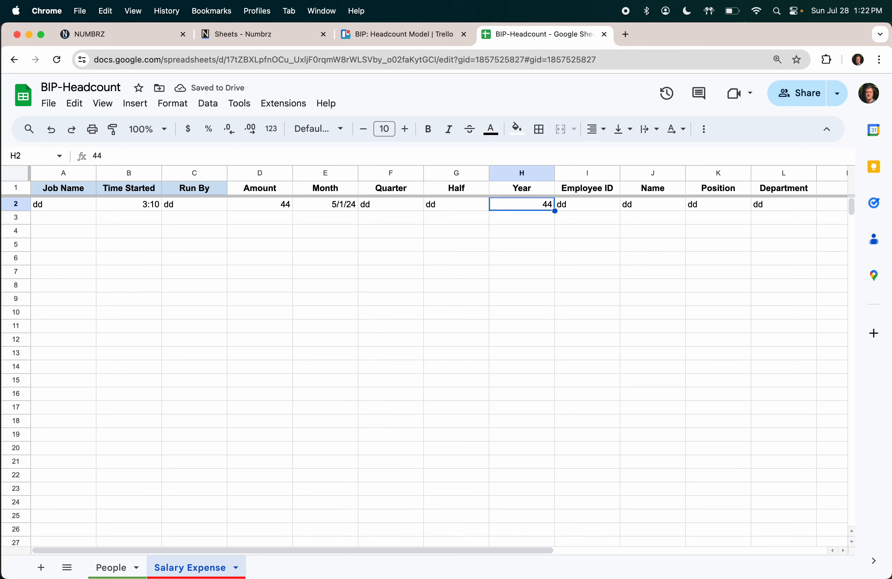
key("Right")
key("Right")
key("Right")
key("Right")
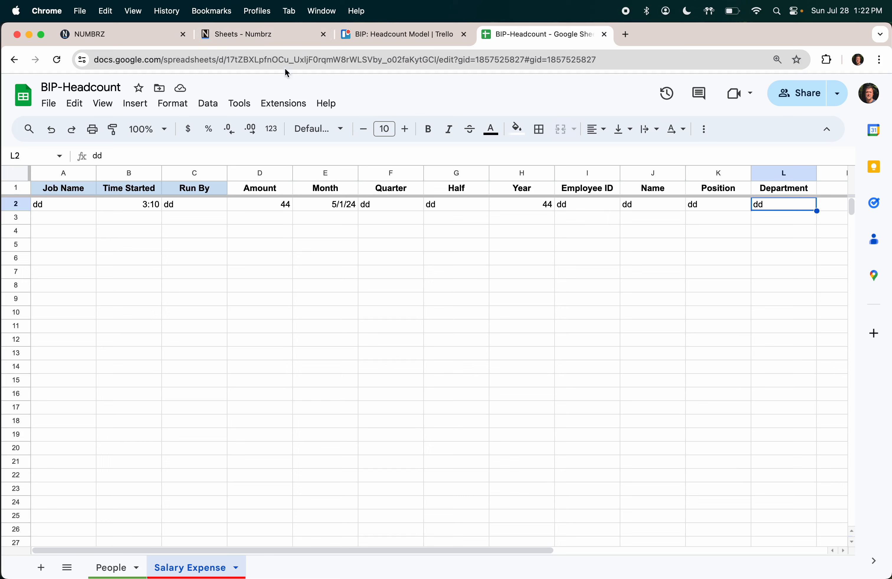
Step: Clear the 5/1/24 date from the Month cell and return to Numbrz's sheets list
left_click(329, 205)
key("Delete")
left_click(391, 313)
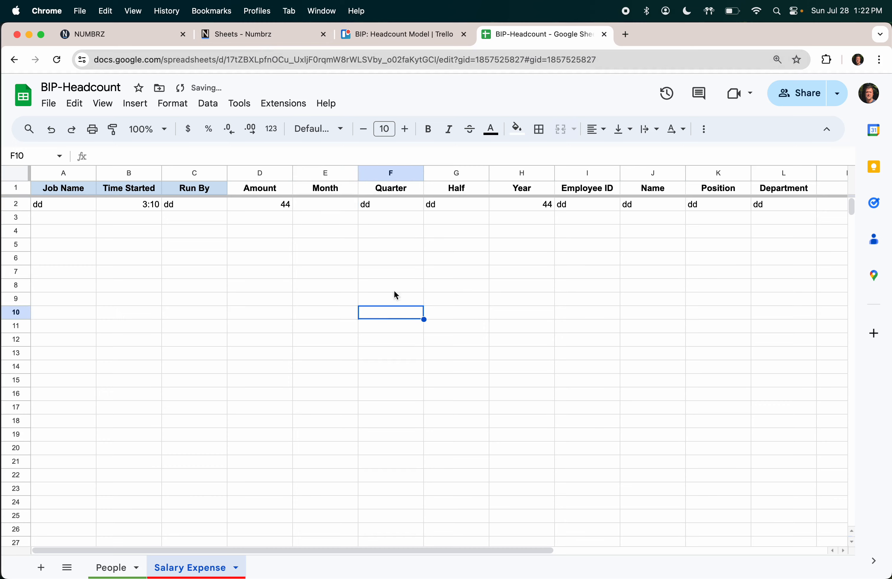
left_click(273, 34)
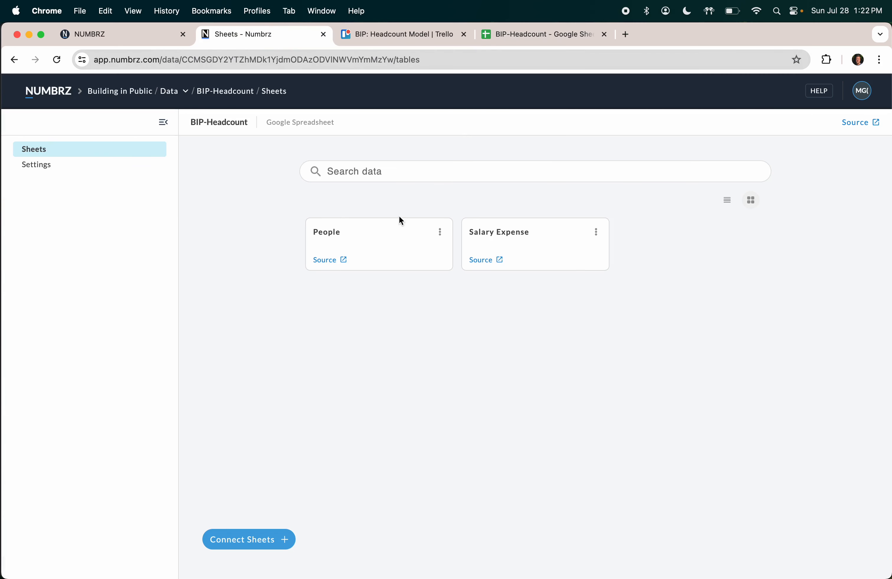
Step: Change the Salary Expense sheet's Month column type from Unknown to Date, then return to the Models list
left_click(488, 232)
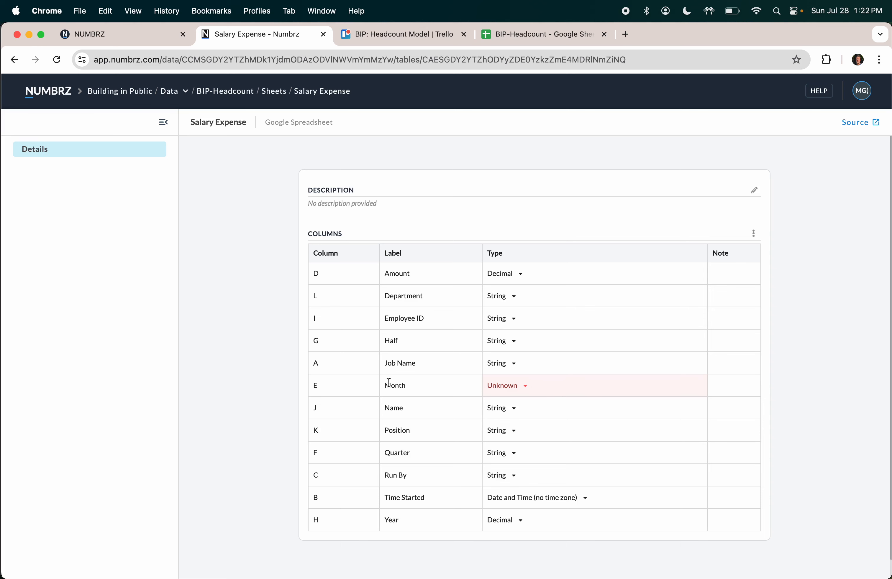
left_click(526, 388)
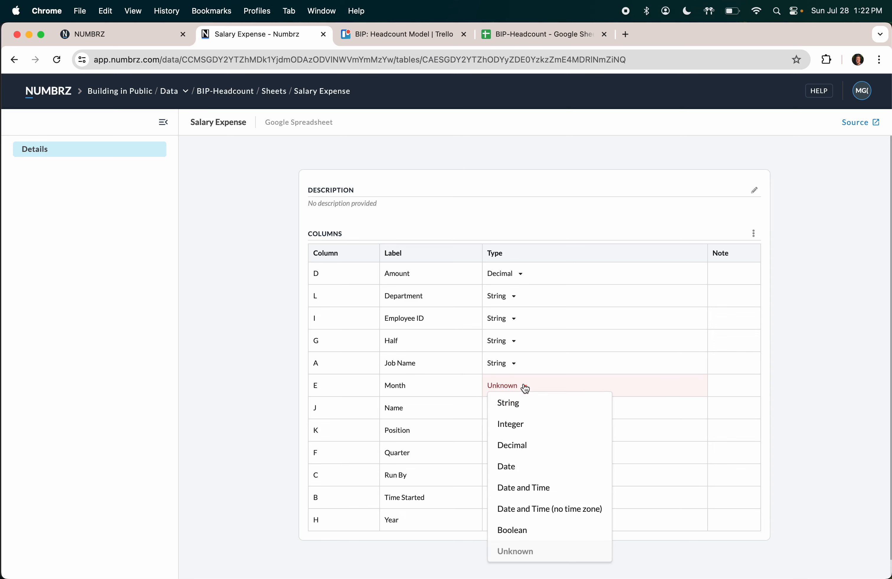
left_click(519, 468)
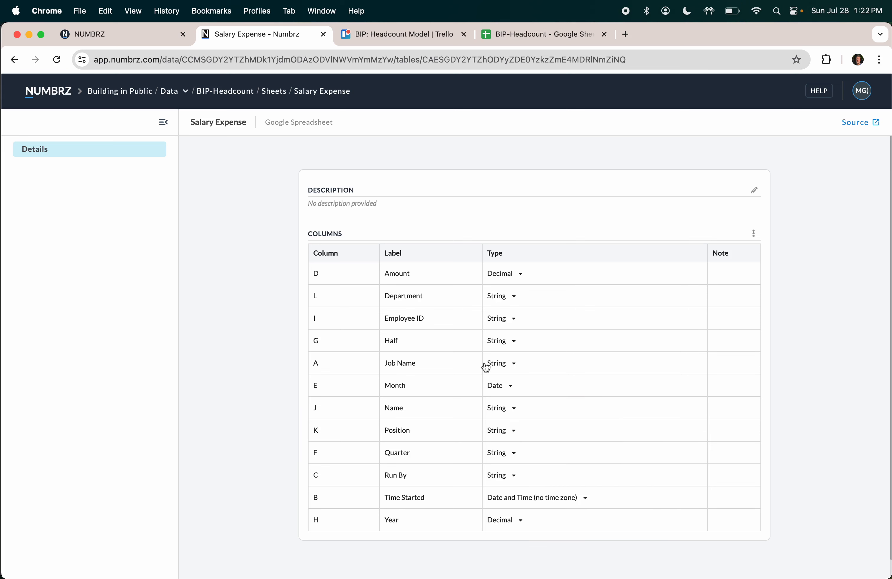
left_click(56, 97)
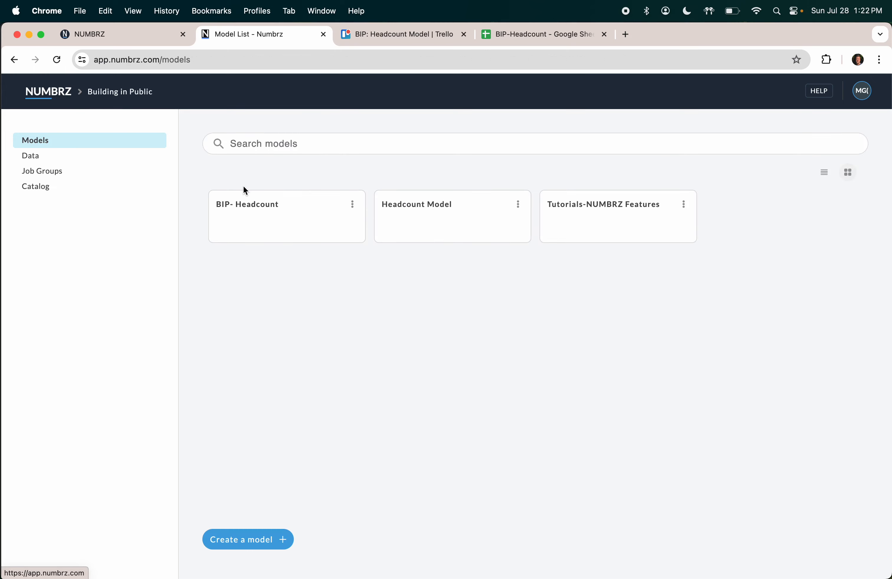
Step: Create a BIP-Headcount job from the Headcount flow with BIP-Headcount spreadsheet data, and expand People Details
left_click(243, 206)
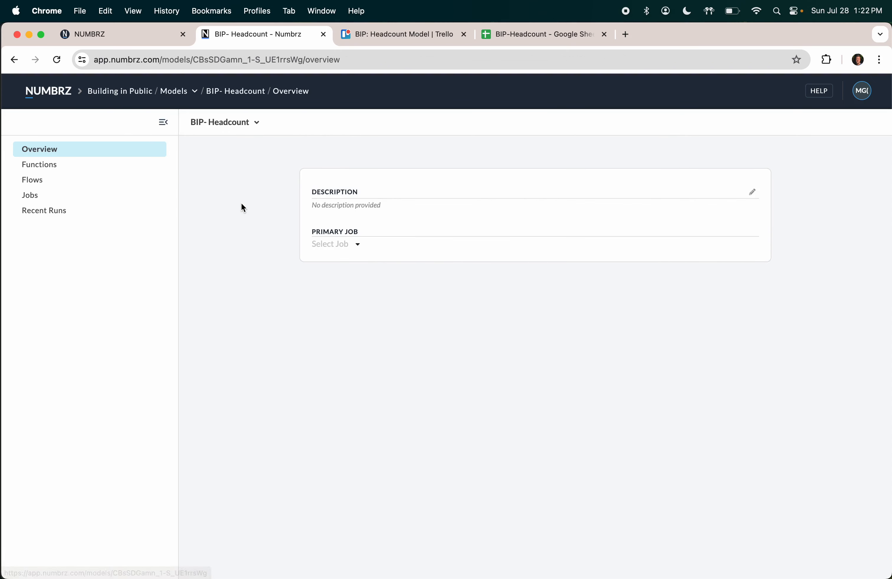
left_click(36, 198)
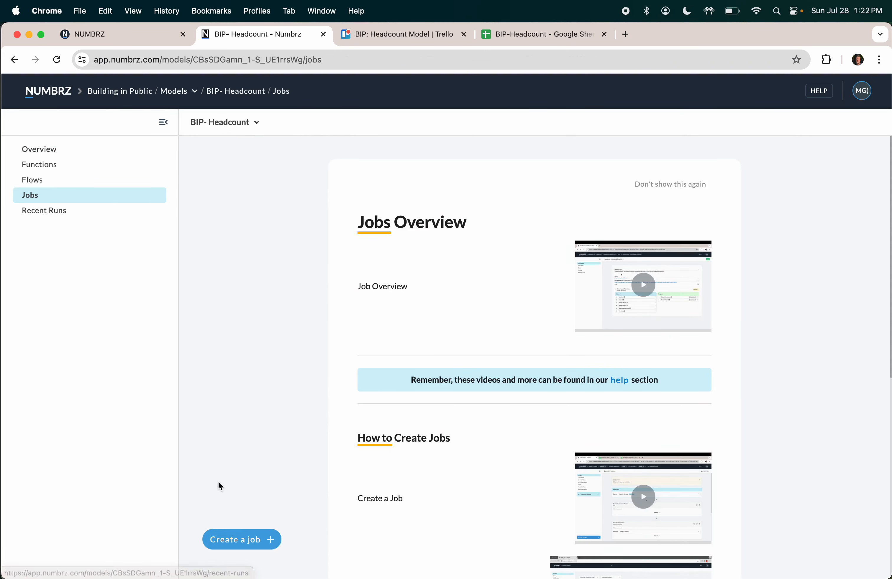
left_click(236, 538)
left_click(366, 272)
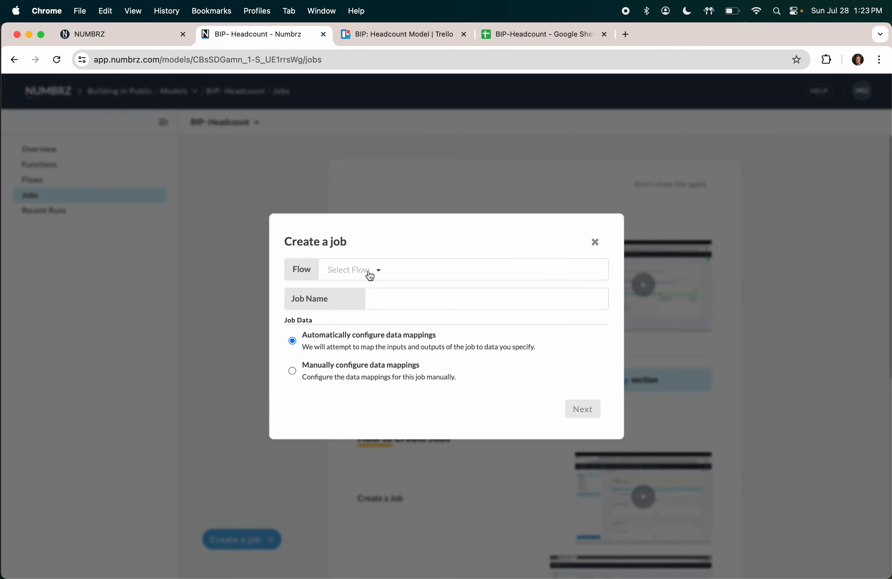
left_click(358, 293)
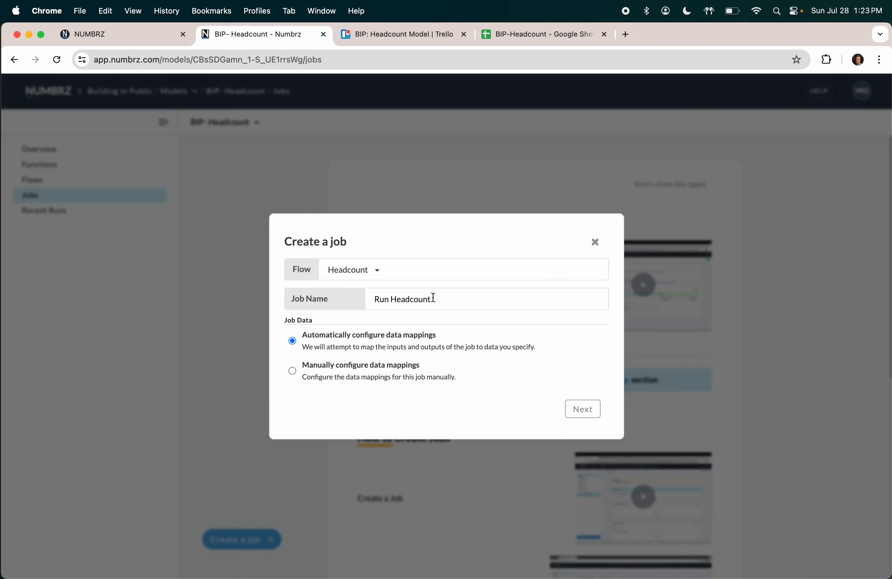
left_click(584, 410)
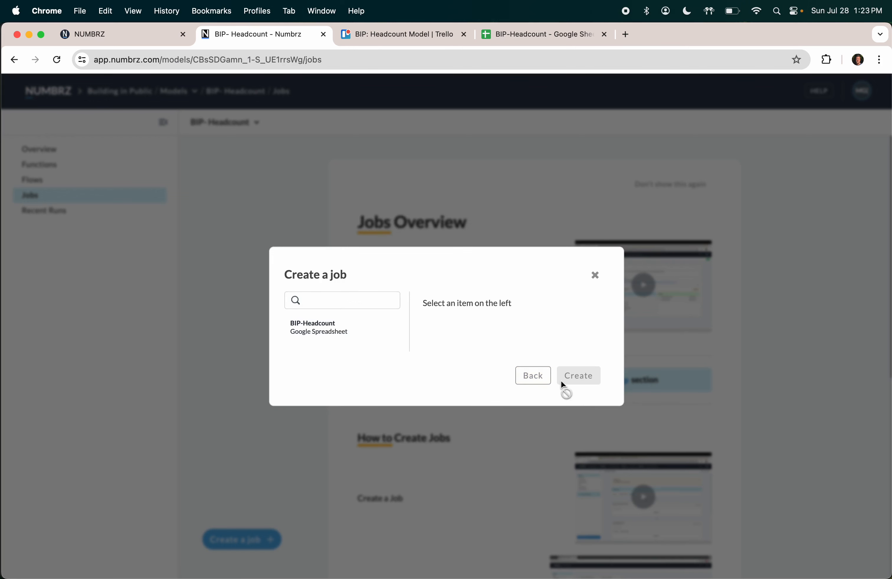
left_click(311, 327)
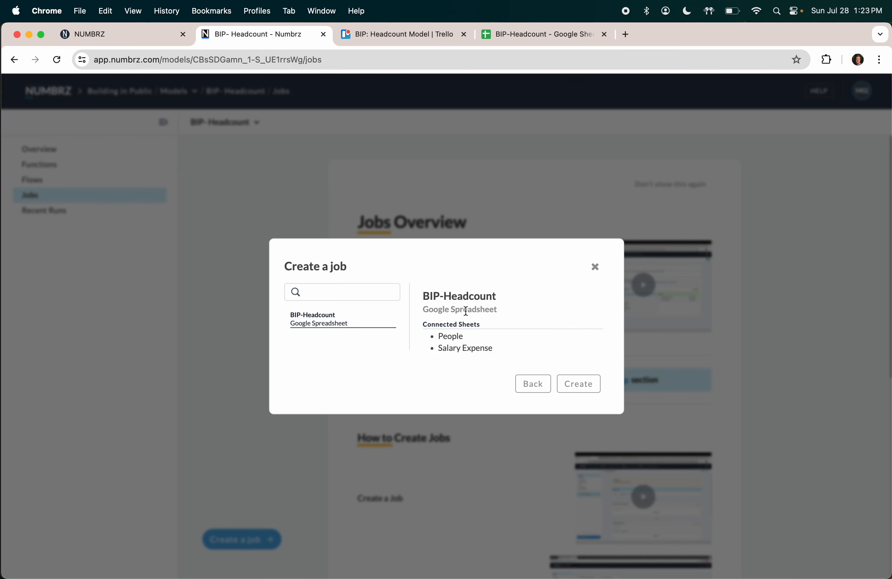
left_click(582, 389)
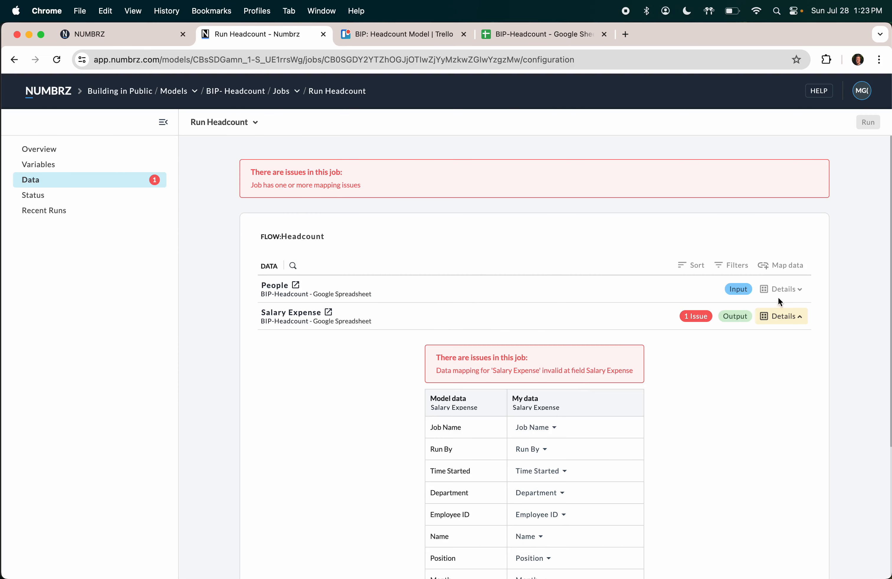
left_click(784, 291)
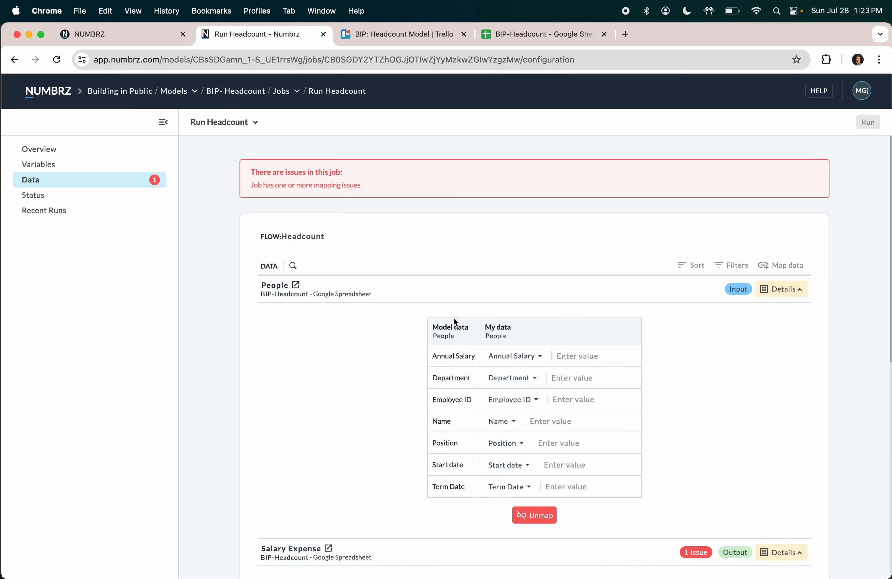
Step: Check the Amount column header on the Salary Expense sheet in Google Sheets
scroll(529, 391, "down", 6)
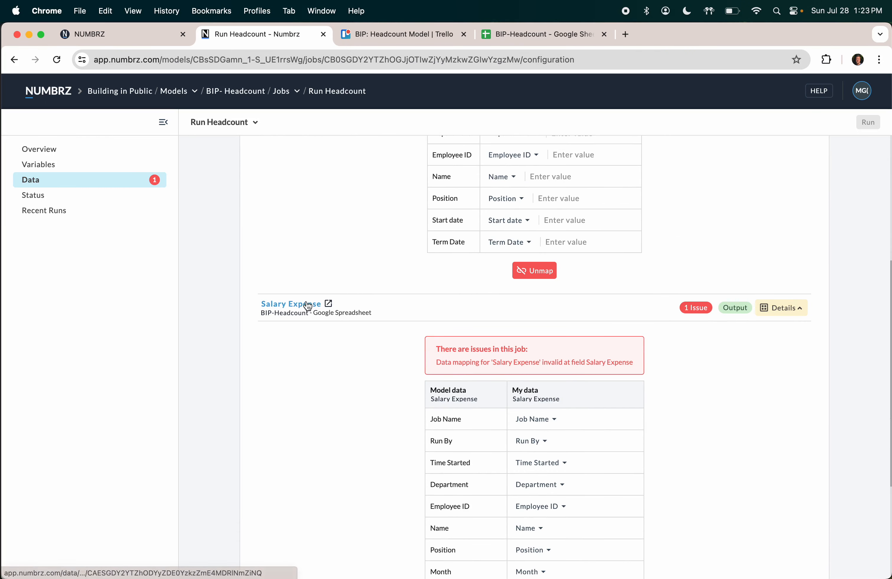
scroll(329, 378, "down", 2)
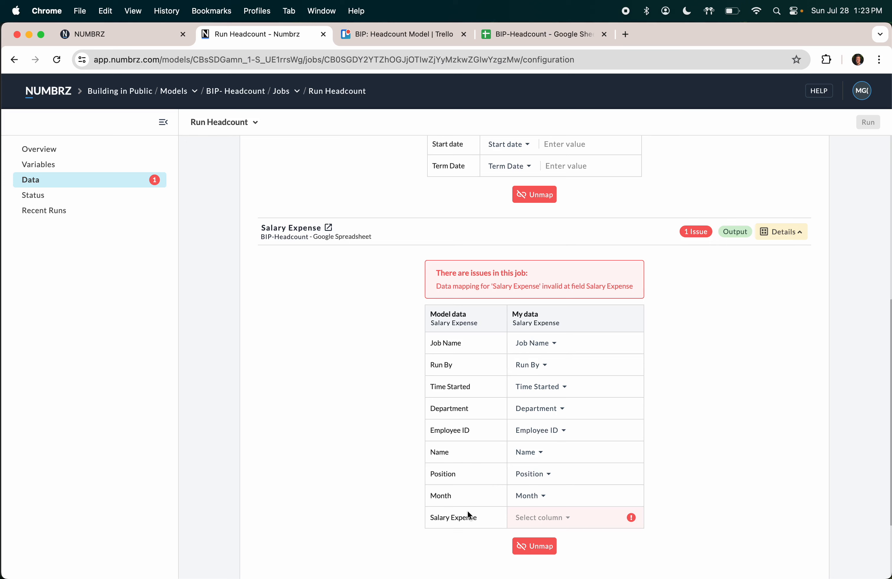
left_click(532, 36)
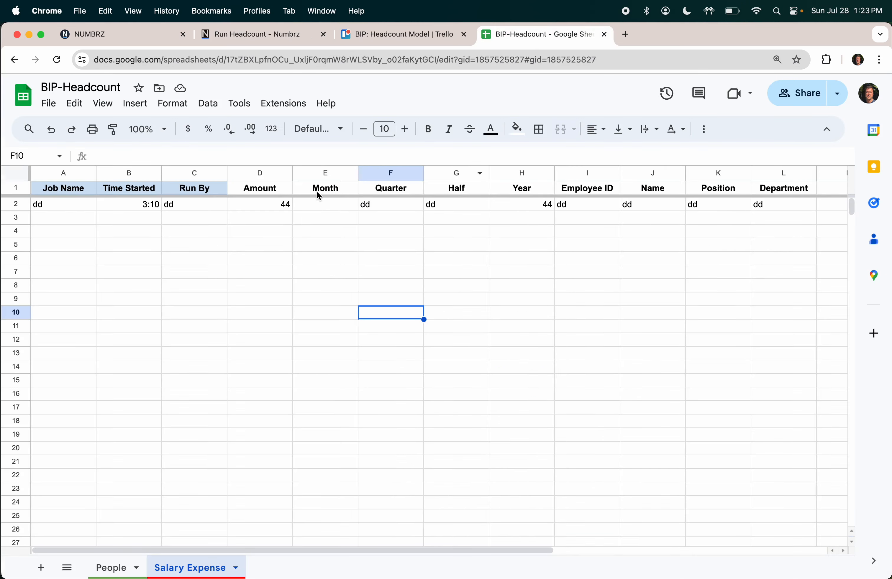
left_click(276, 191)
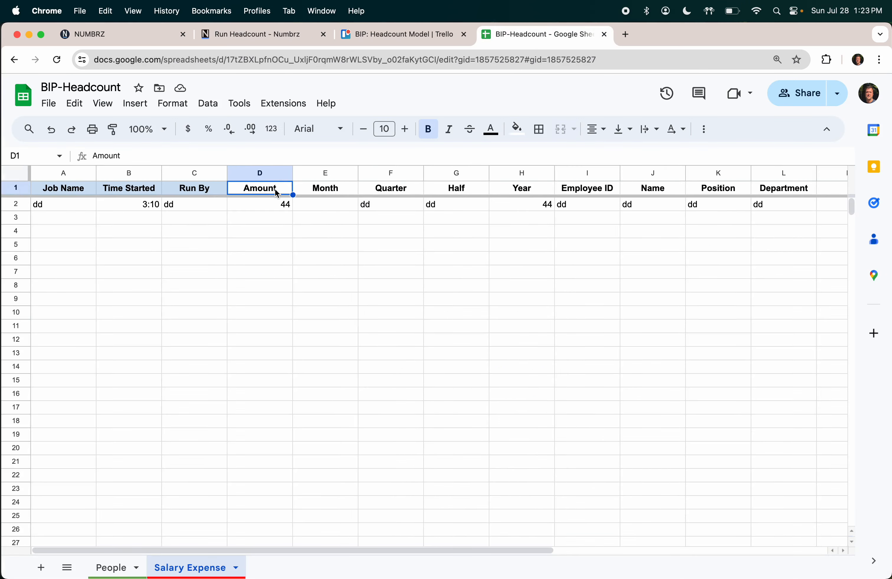
left_click(280, 35)
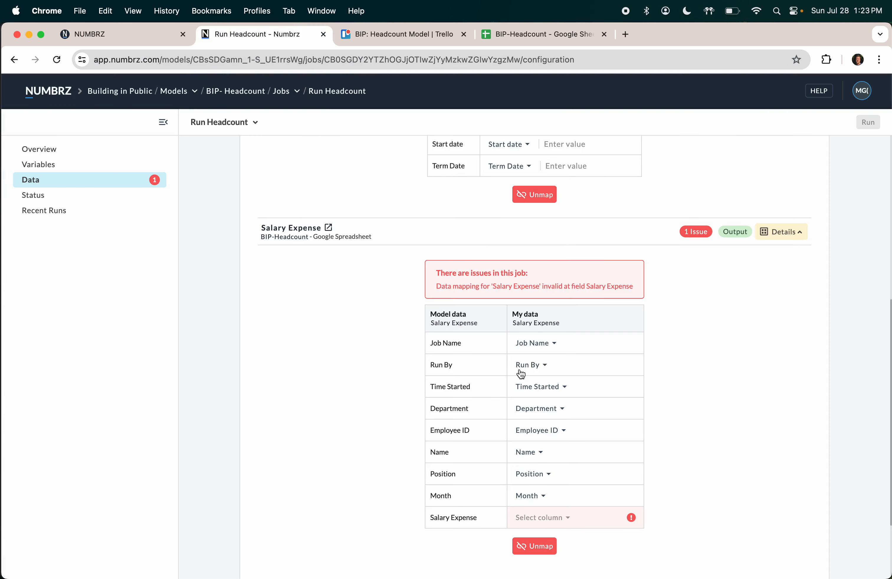
Step: Map the job's Salary Expense output field to the Amount column
left_click(559, 520)
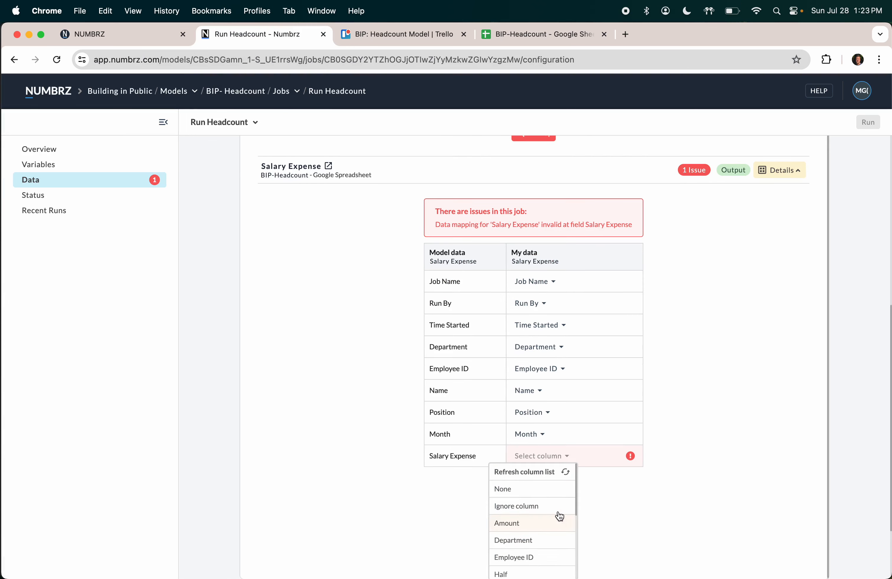
scroll(557, 513, "down", 3)
scroll(556, 511, "down", 3)
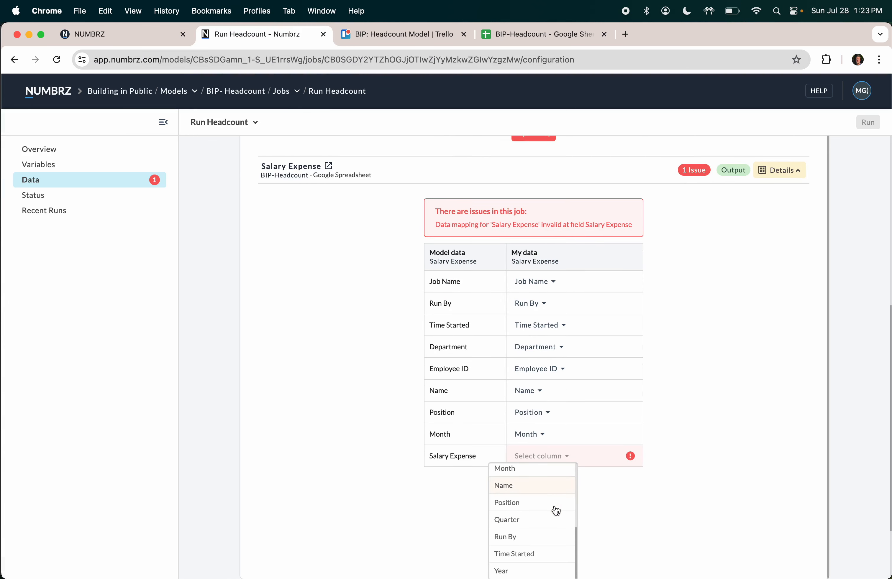
scroll(556, 510, "up", 5)
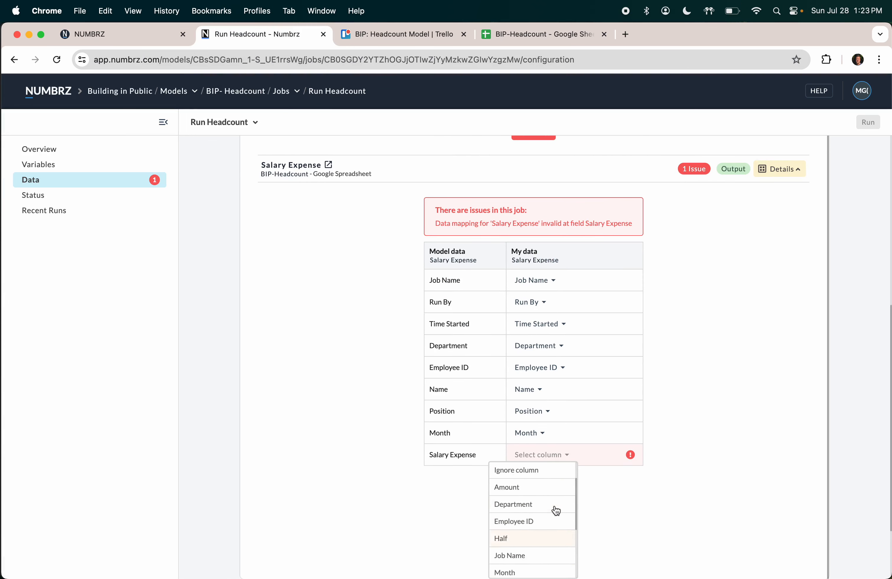
scroll(555, 510, "up", 1)
left_click(557, 521)
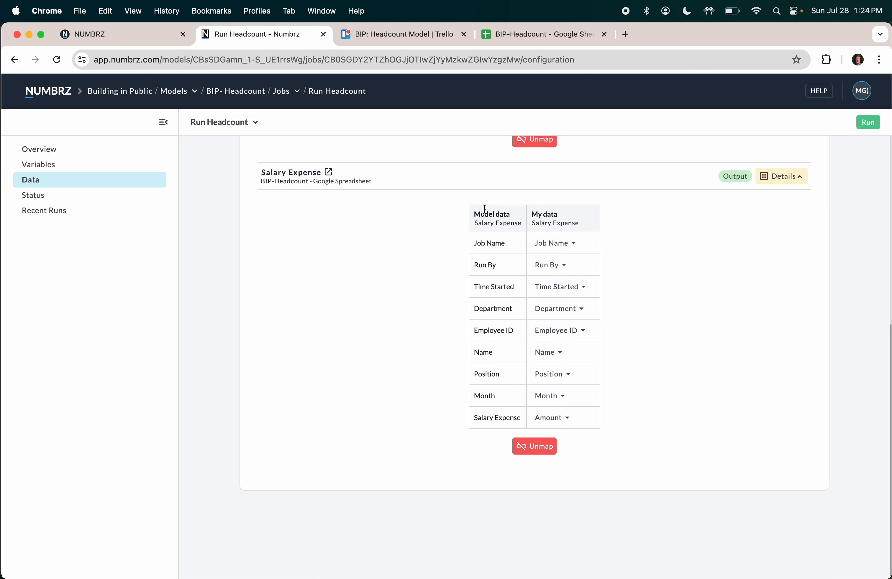
scroll(483, 218, "up", 1)
Step: Rename the Salary Expense table's Salary Expense column to Amount
left_click(487, 245)
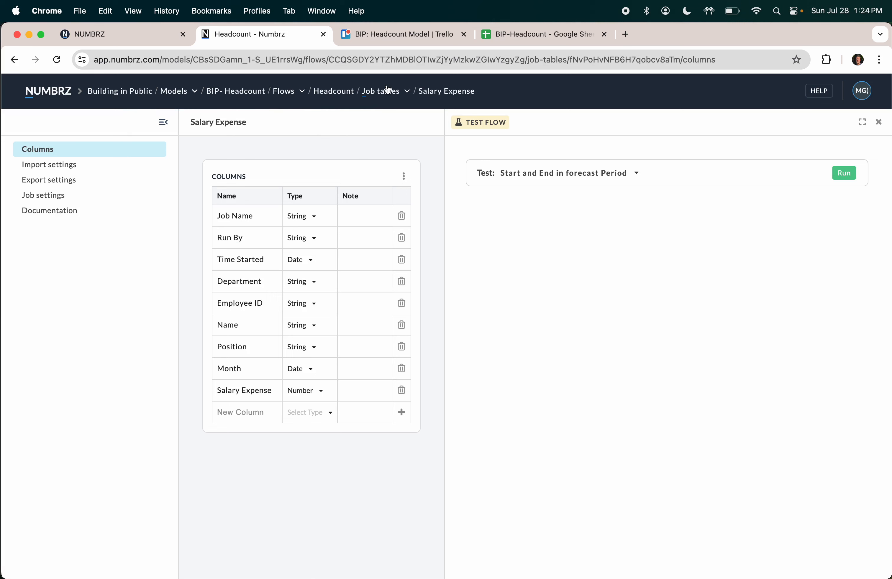
left_click(241, 392)
key("super+a")
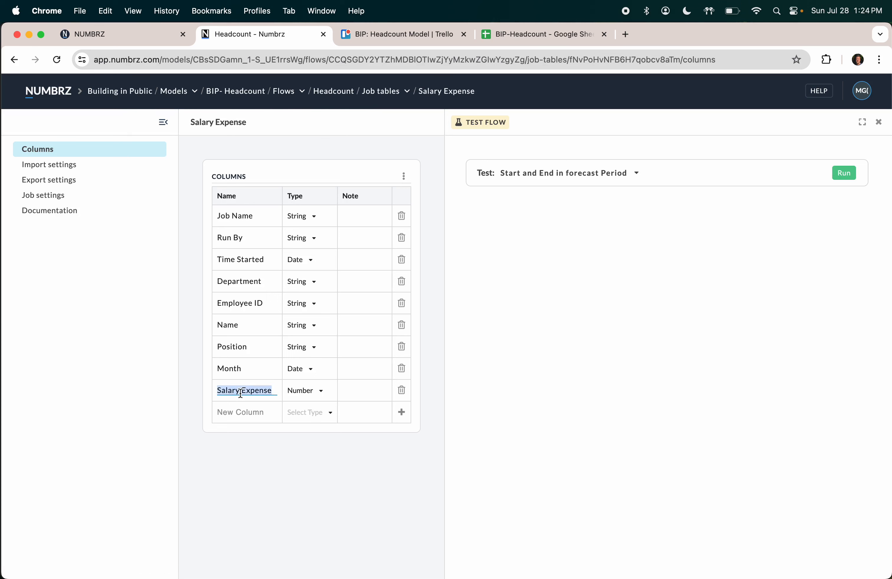
type("Pay")
key("BackSpace")
key("BackSpace")
key("BackSpace")
type("Amount")
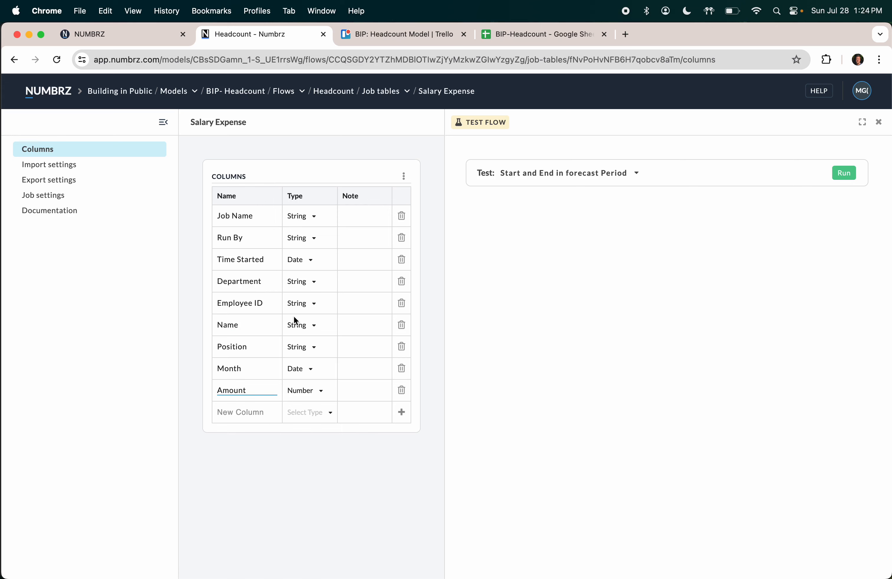
Step: Run the Run Headcount job and view the filled Salary Expense sheet
left_click(13, 59)
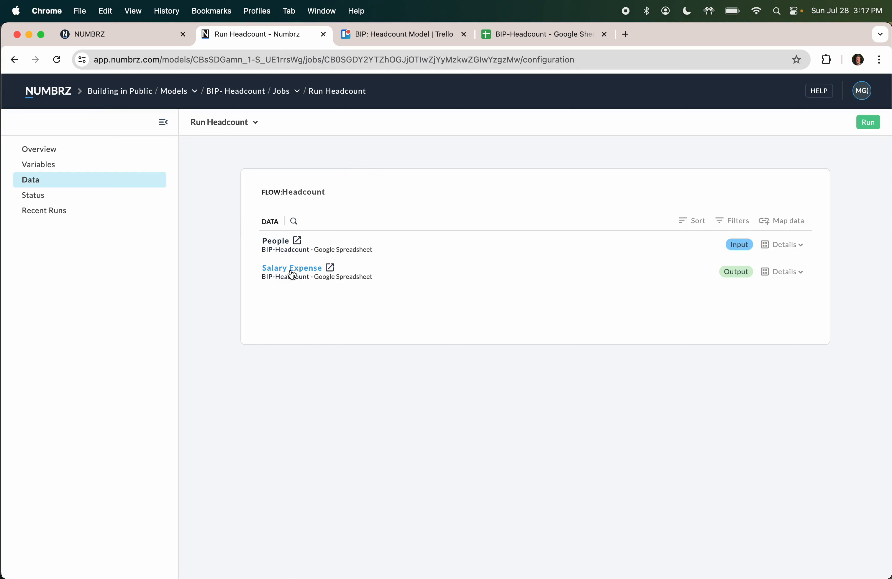
left_click(868, 122)
left_click(545, 34)
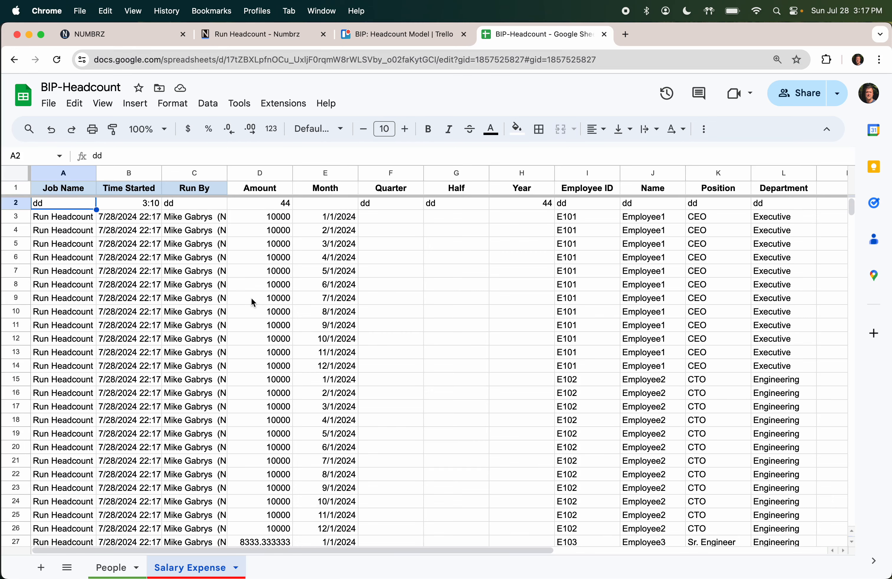
Step: Inspect the exported salary amounts in column D, including partial-month values in D39 and D47
scroll(254, 298, "down", 2)
scroll(254, 302, "up", 1)
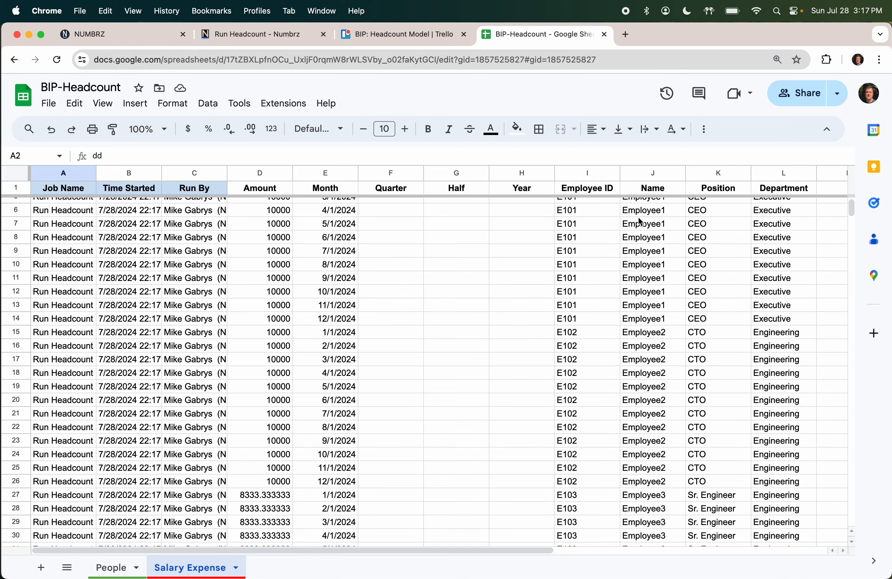
scroll(640, 222, "up", 2)
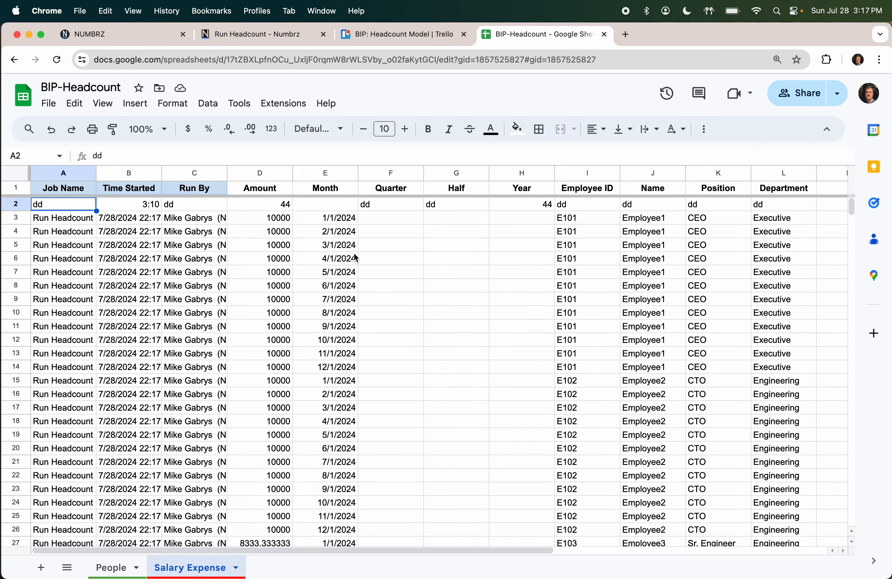
left_click(283, 220)
left_click_drag(285, 223, 289, 462)
scroll(291, 467, "down", 7)
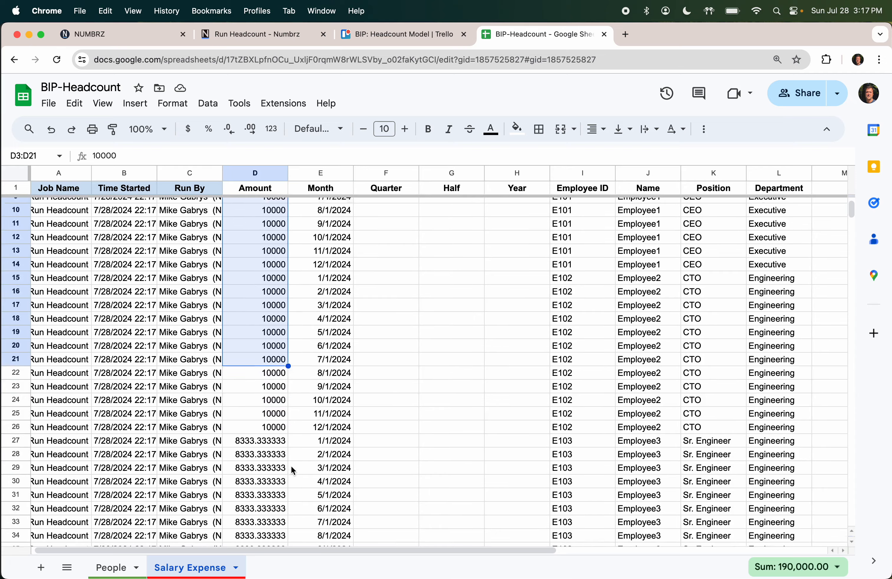
scroll(285, 448, "down", 2)
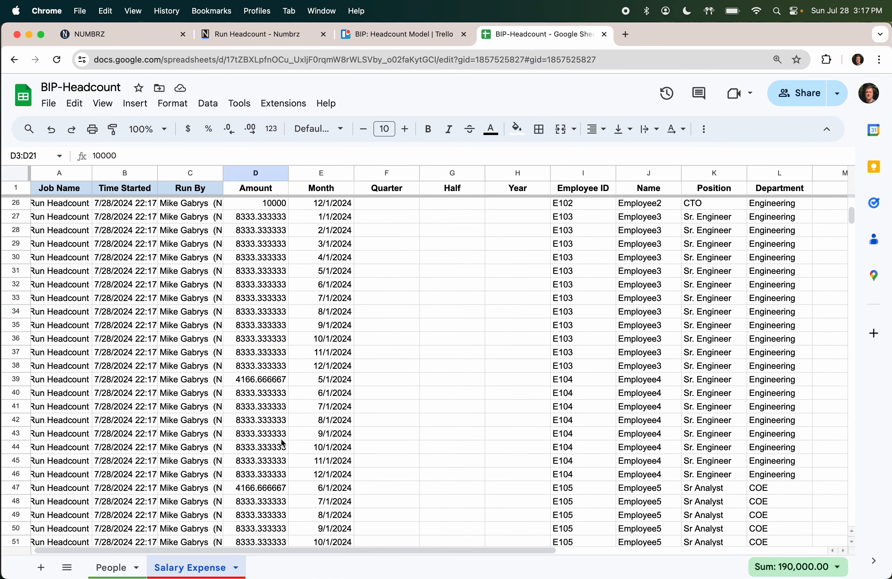
left_click(261, 381)
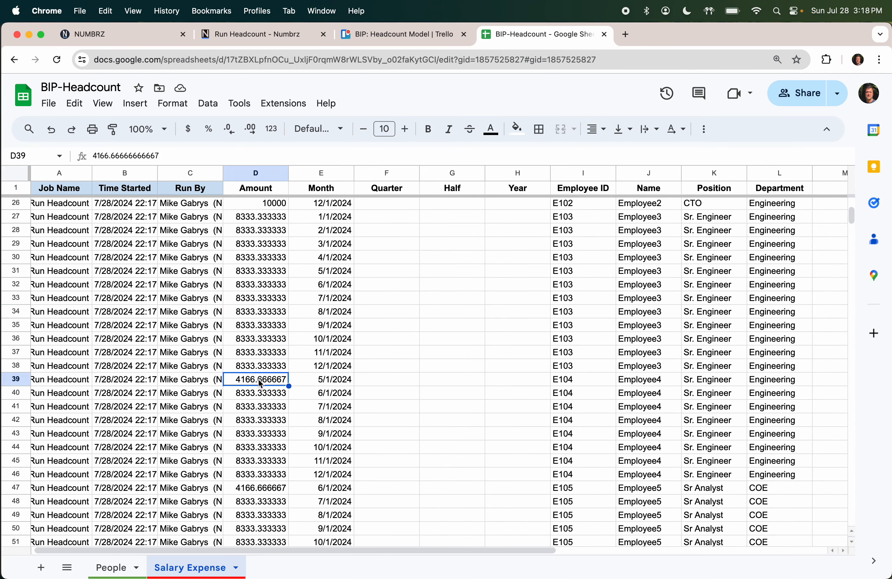
left_click(268, 490)
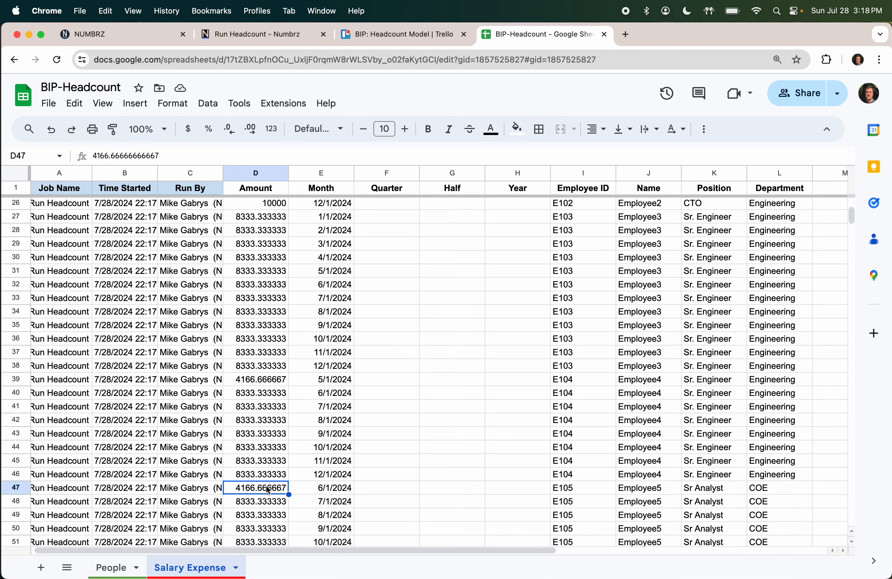
Step: Check the leftover test values in D2:G2, then return to the Run Headcount job
scroll(269, 490, "up", 10)
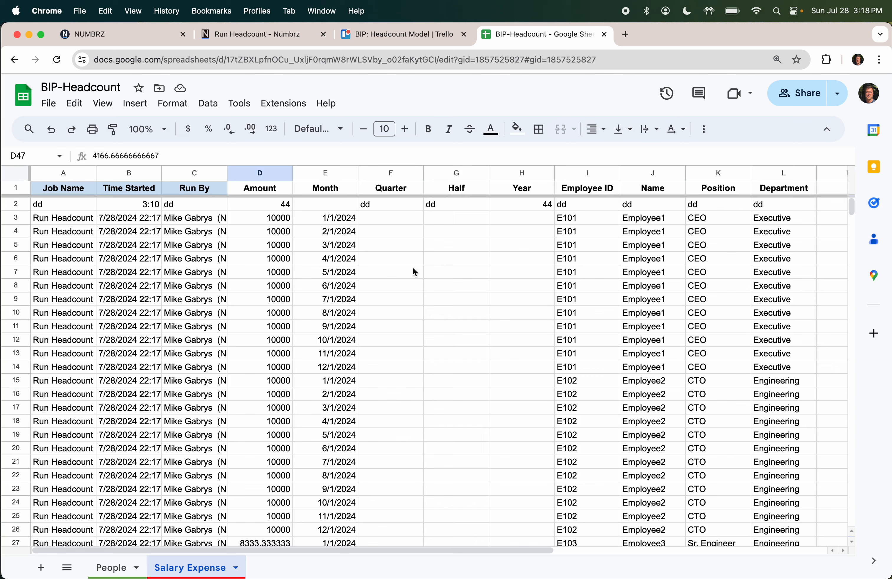
left_click(344, 206)
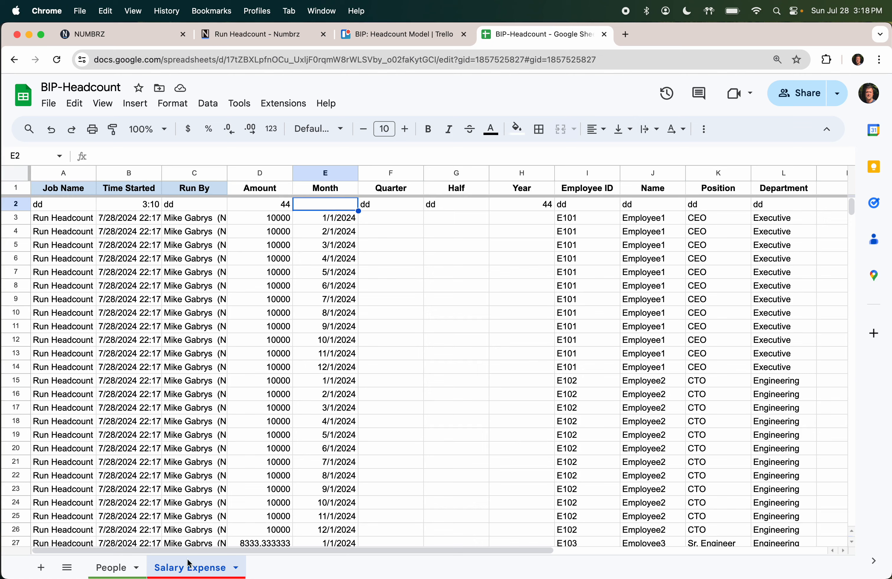
left_click_drag(272, 207, 441, 211)
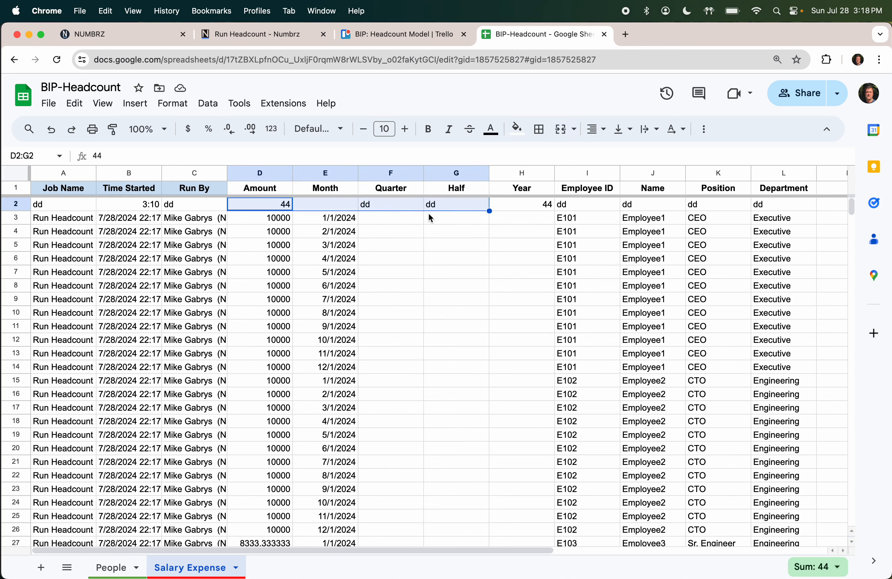
left_click(275, 33)
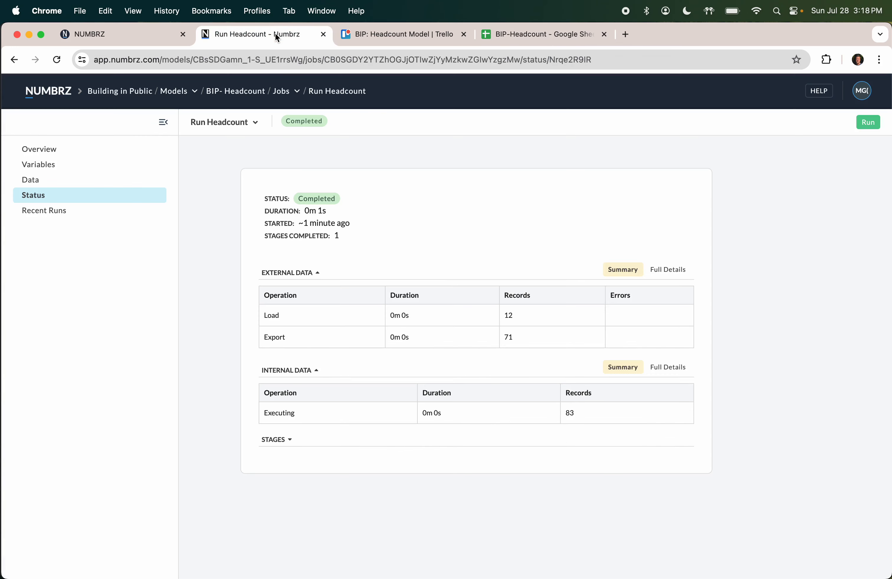
Step: Set the Headcount flow's Salary Expense job table export to Erase all data, then go to Jobs
left_click(297, 92)
left_click(287, 161)
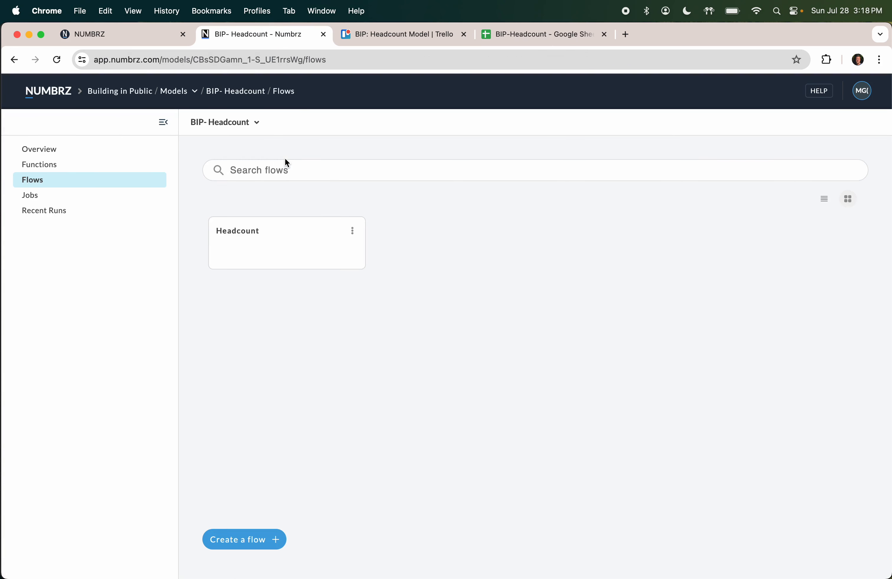
left_click(238, 230)
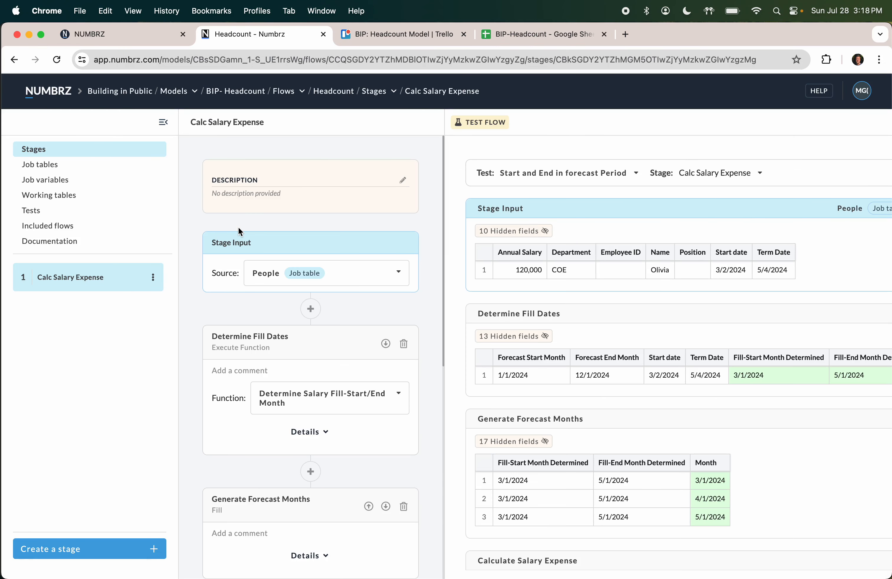
left_click(44, 165)
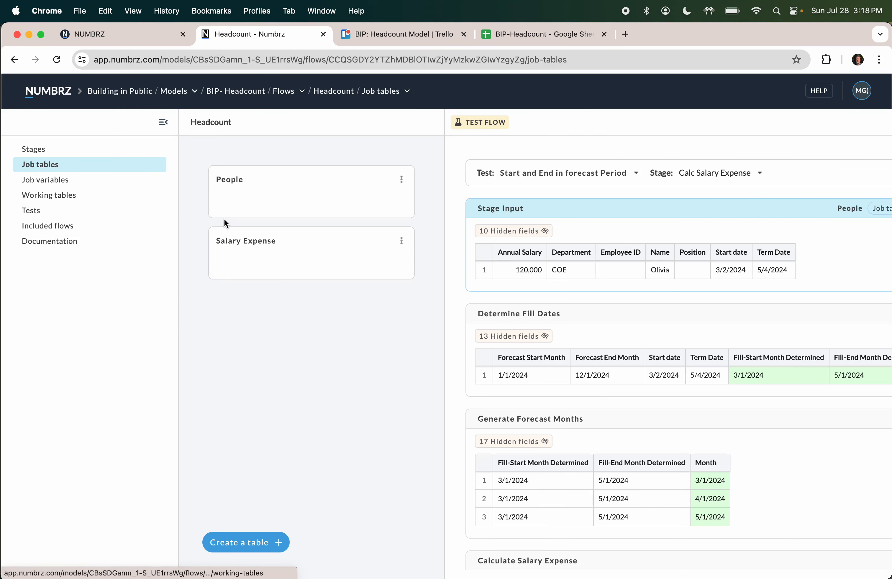
left_click(252, 241)
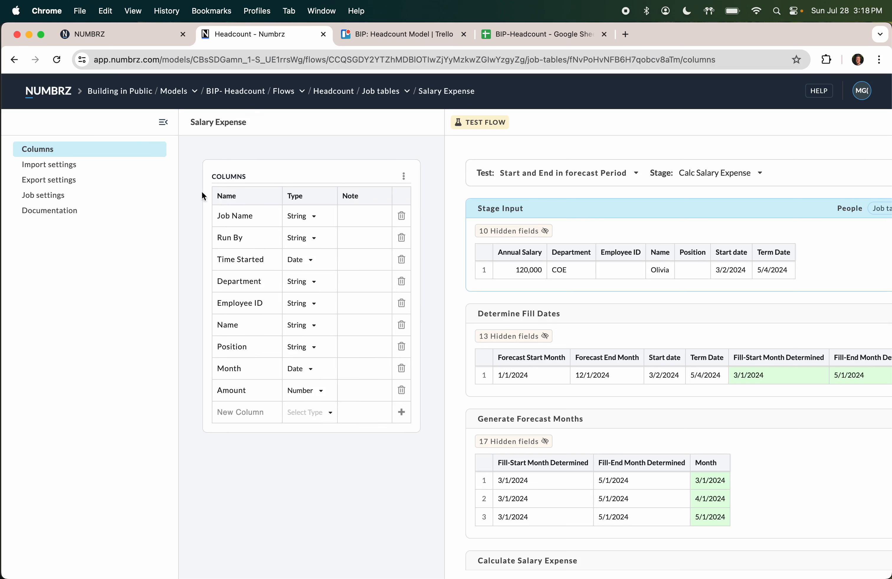
left_click(53, 178)
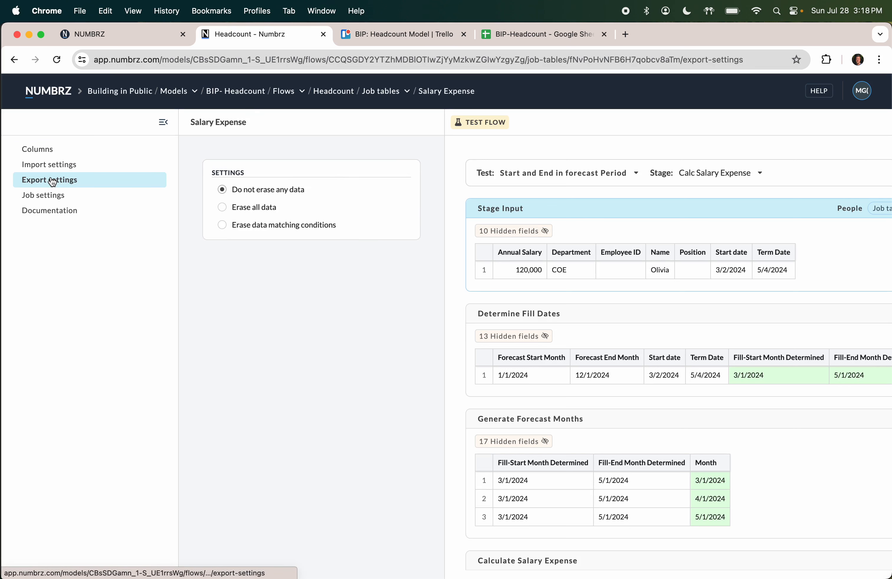
left_click(223, 209)
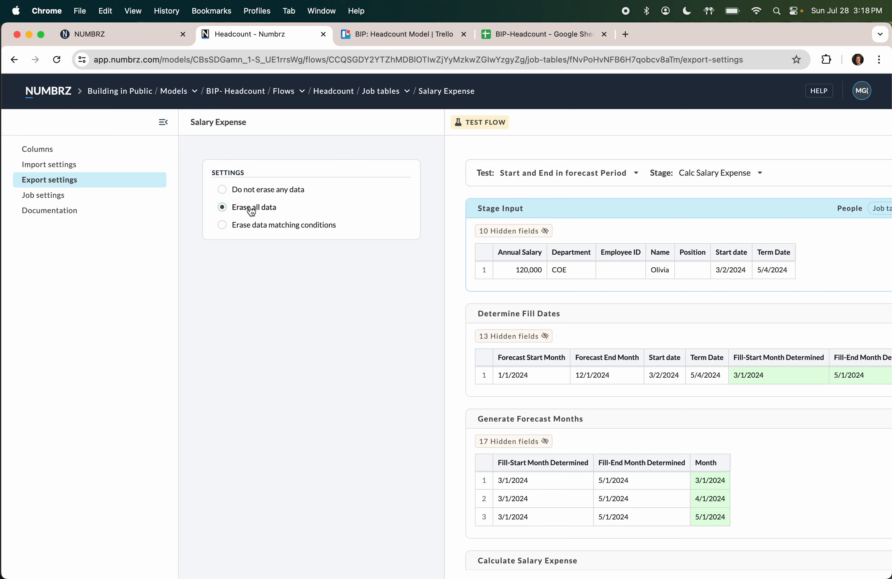
left_click(301, 91)
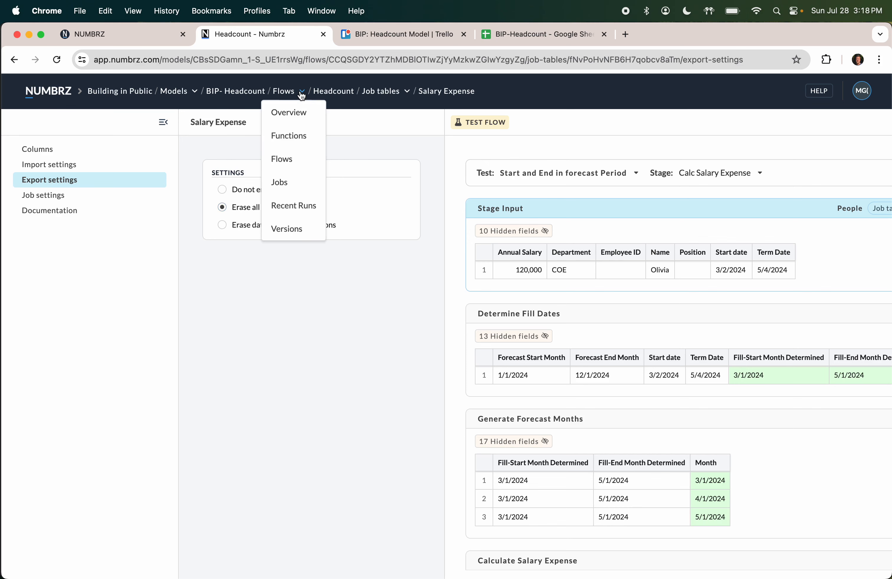
left_click(283, 182)
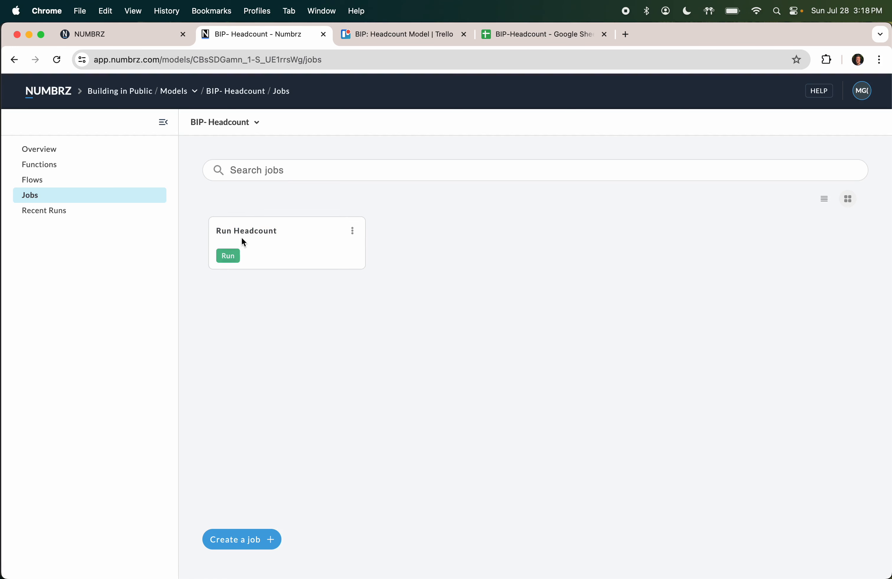
Step: Open the Run Headcount job and copy the BIP-Headcount spreadsheet's web address
left_click(247, 230)
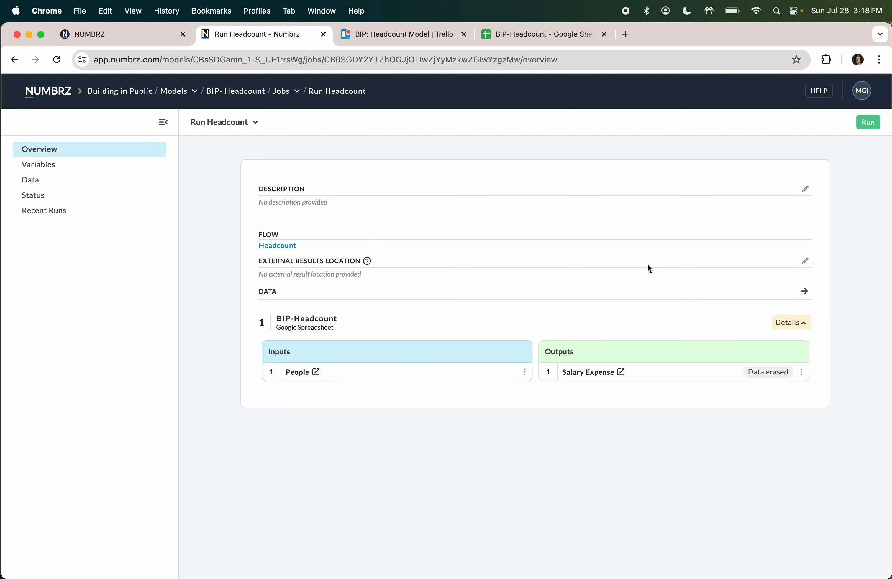
left_click(558, 38)
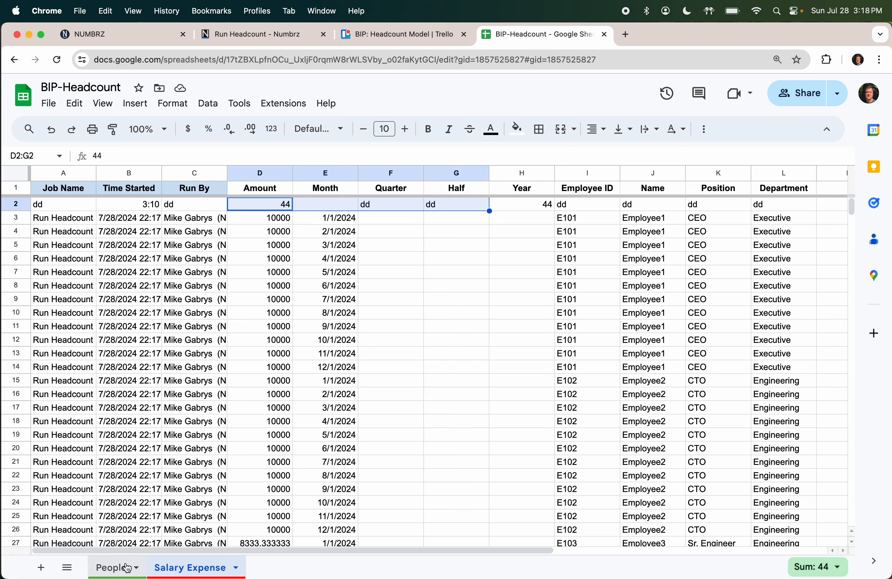
left_click(443, 61)
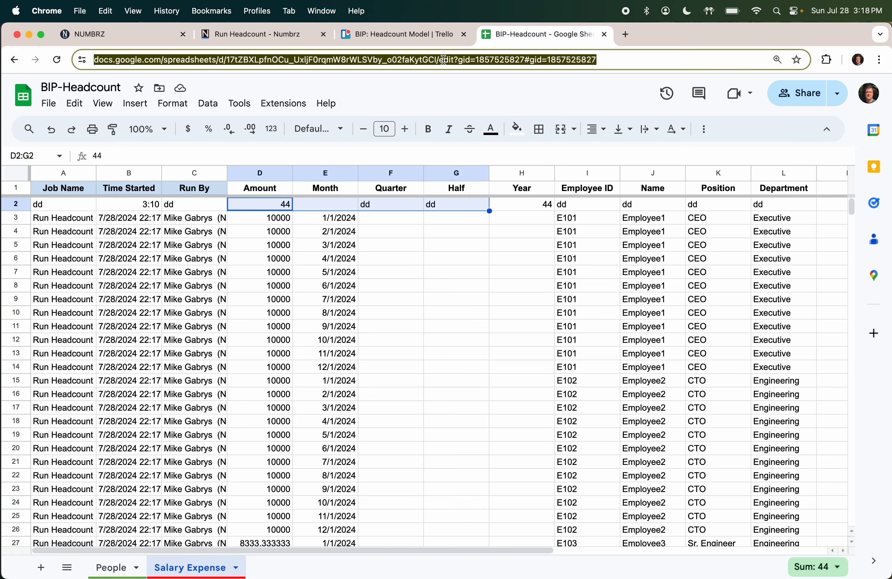
key("super+Tab")
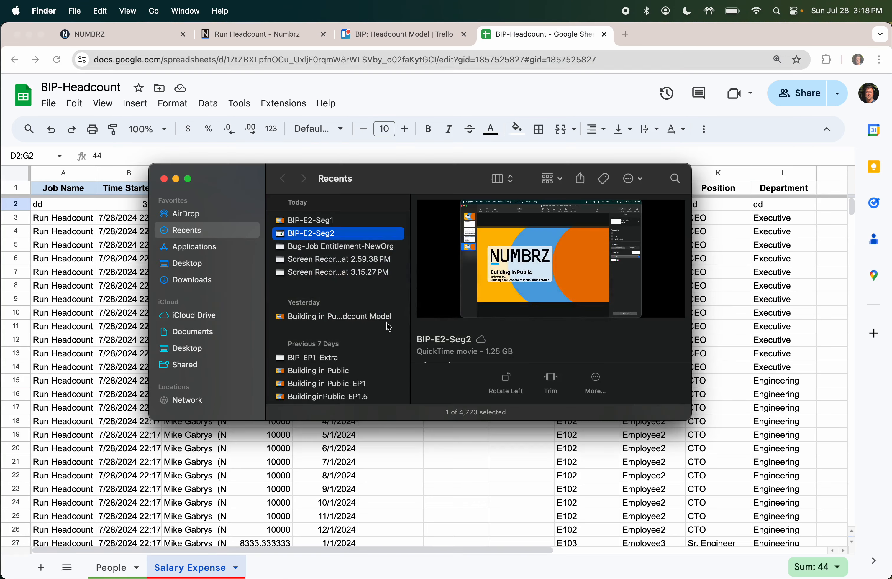
key("super+Tab")
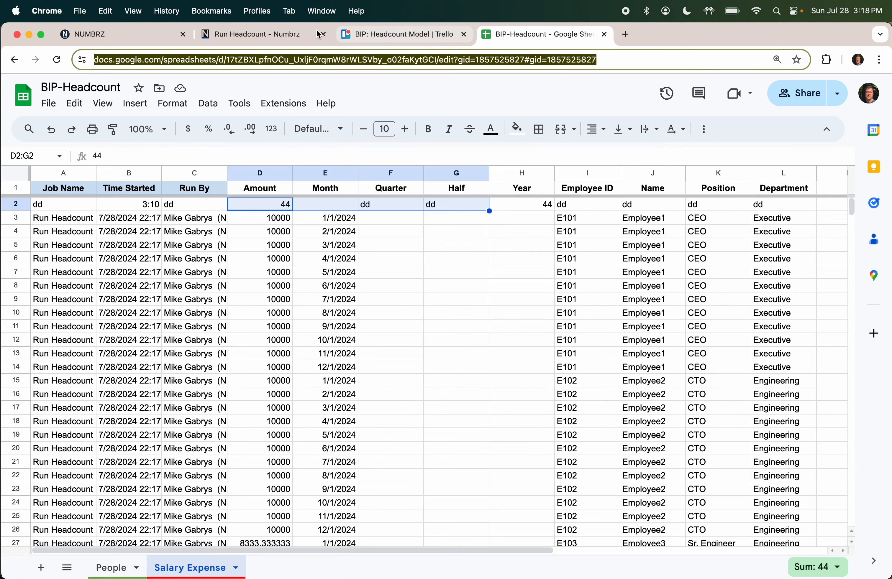
Step: Set the job's External Results Location to the spreadsheet URL, save, and rerun it
left_click(234, 35)
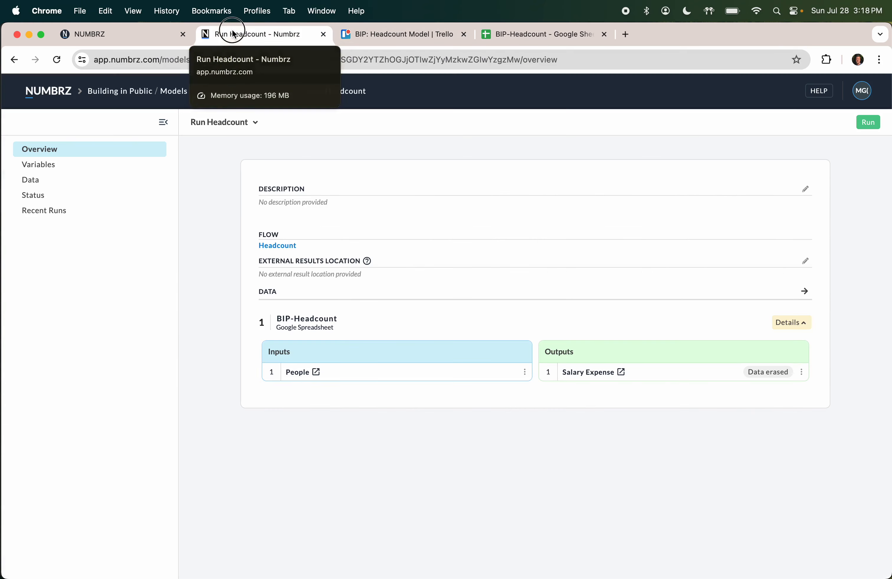
left_click(805, 261)
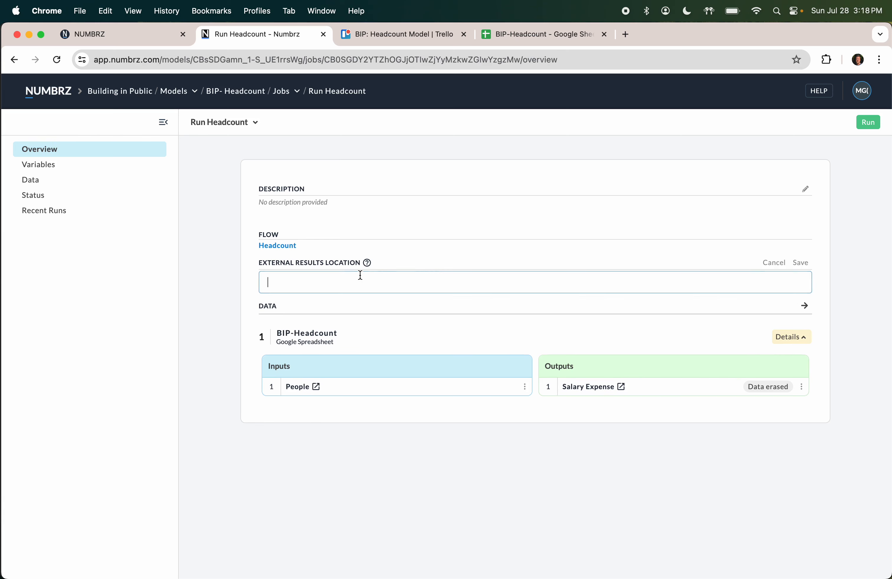
key("super+v")
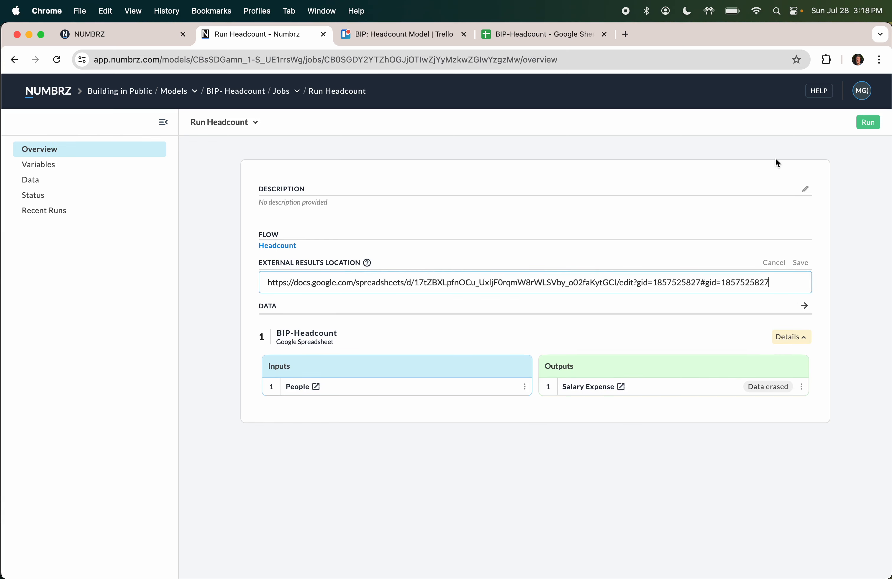
left_click(800, 262)
left_click(868, 122)
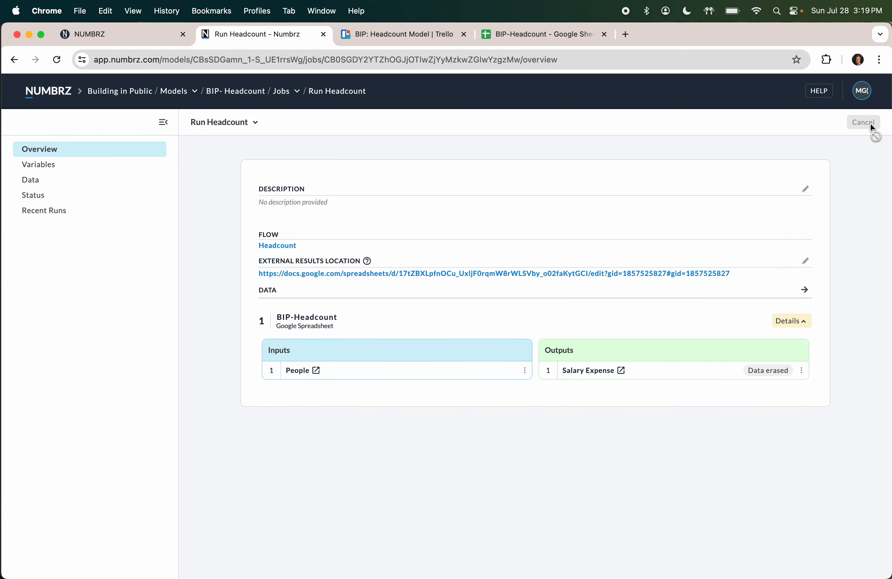
left_click(550, 33)
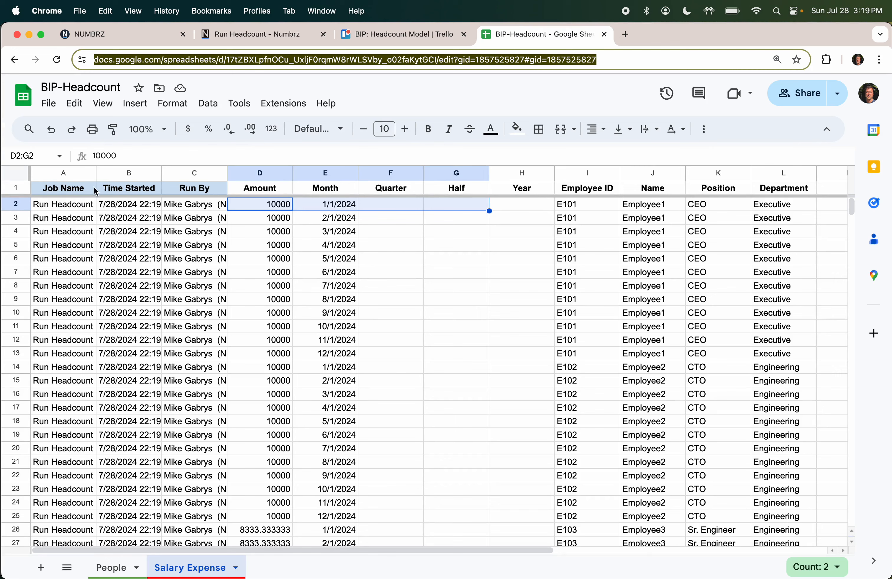
Step: Insert a pivot table on a new sheet from Salary Expense columns A through L
left_click(64, 173)
scroll(297, 216, "right", 10)
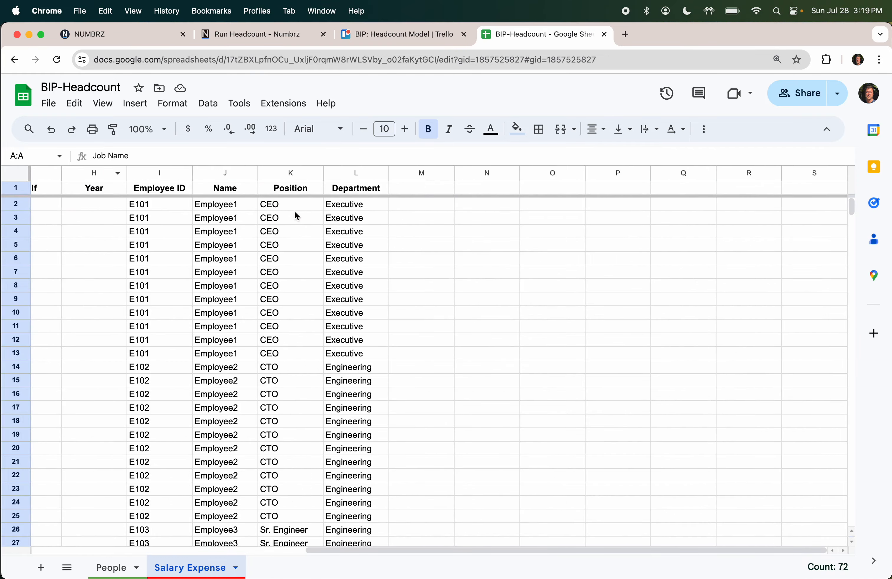
left_click(337, 173, "shift")
left_click(141, 106)
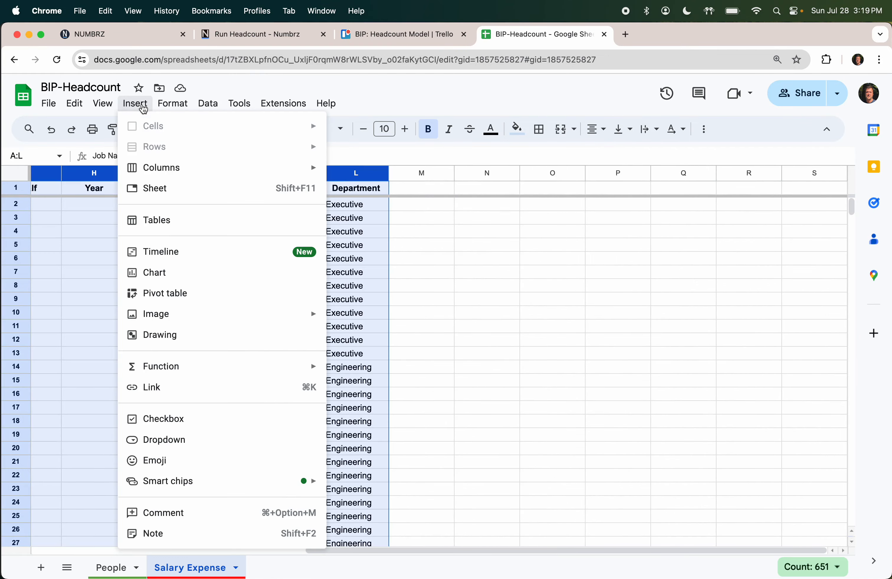
mouse_move(206, 379)
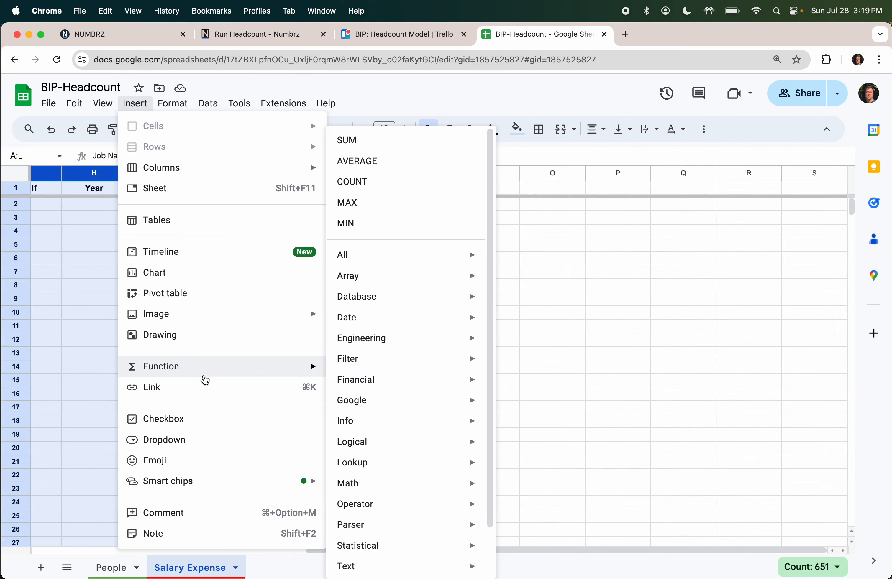
left_click(218, 293)
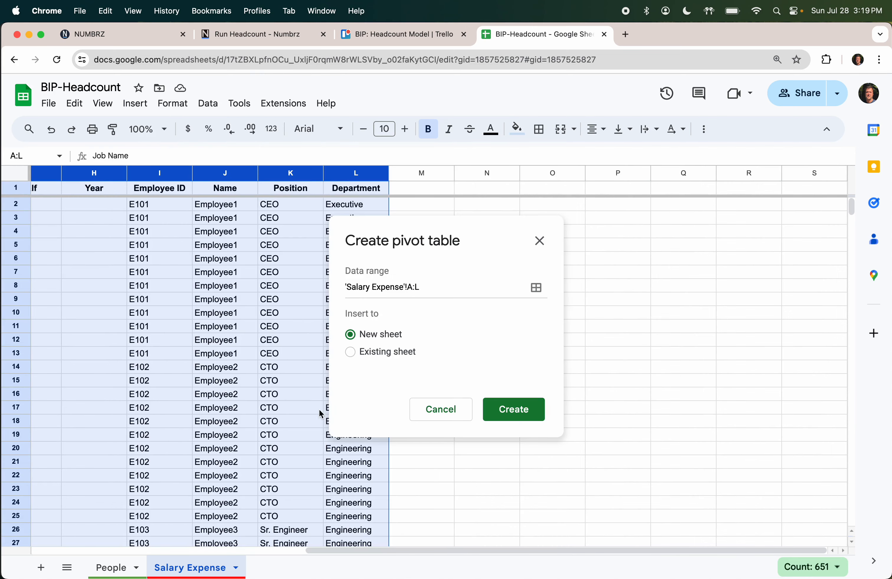
left_click(541, 416)
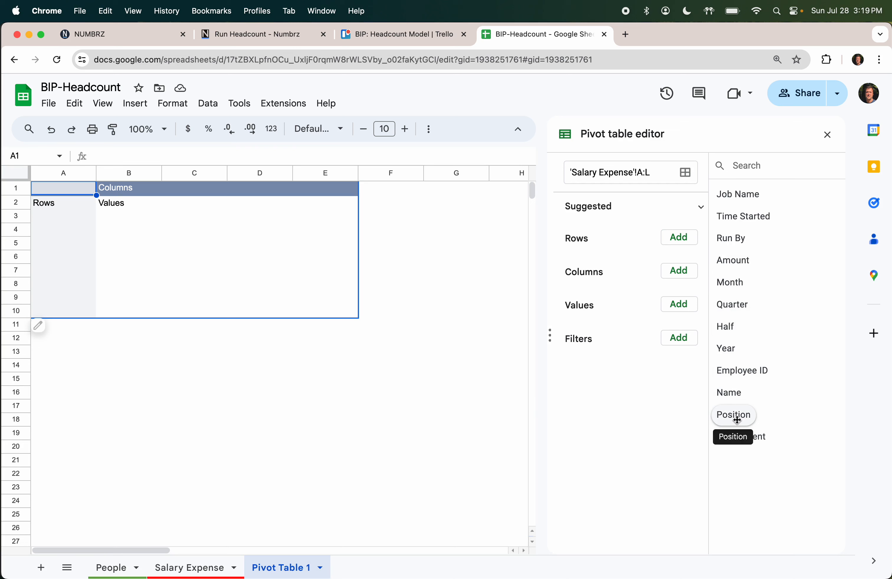
Step: Lay out the pivot with Department and Name rows, Month columns, and SUM of Amount values
left_click_drag(747, 439, 602, 254)
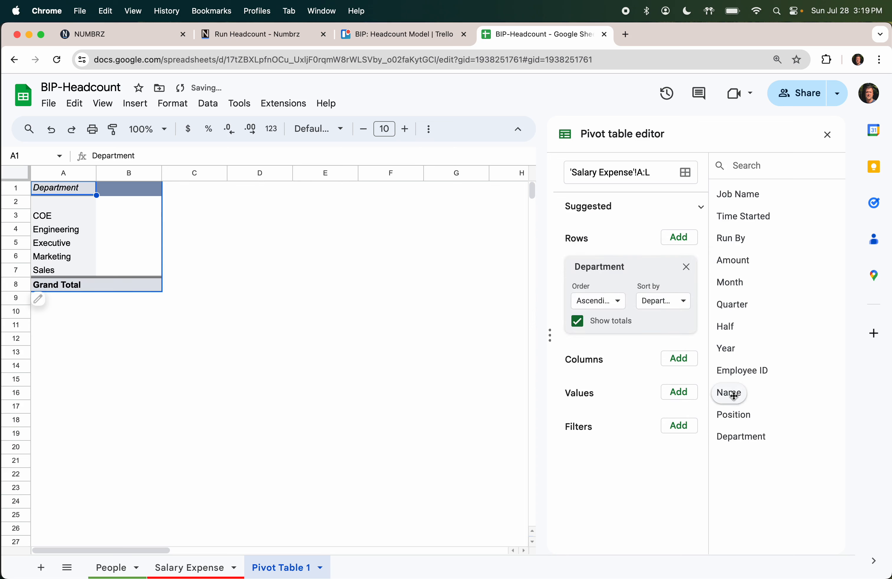
left_click_drag(732, 392, 624, 340)
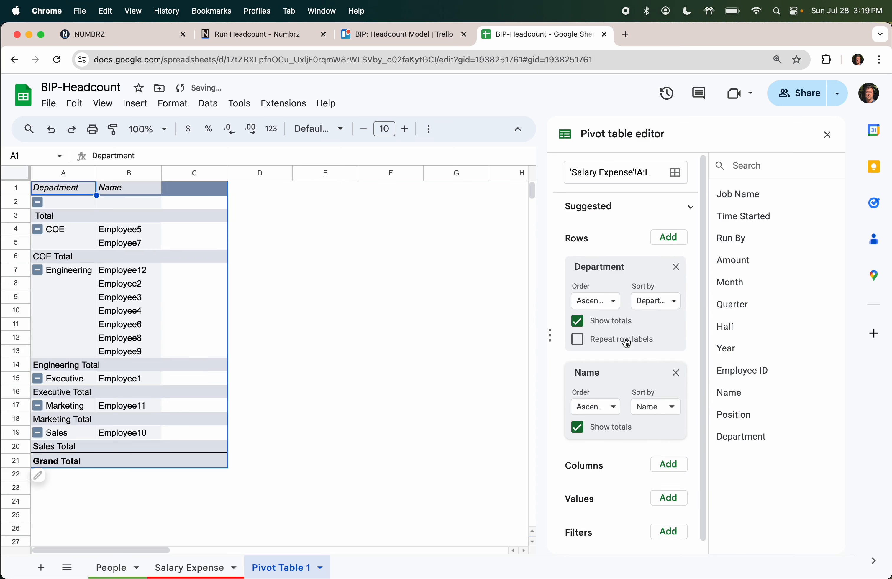
left_click_drag(735, 280, 588, 486)
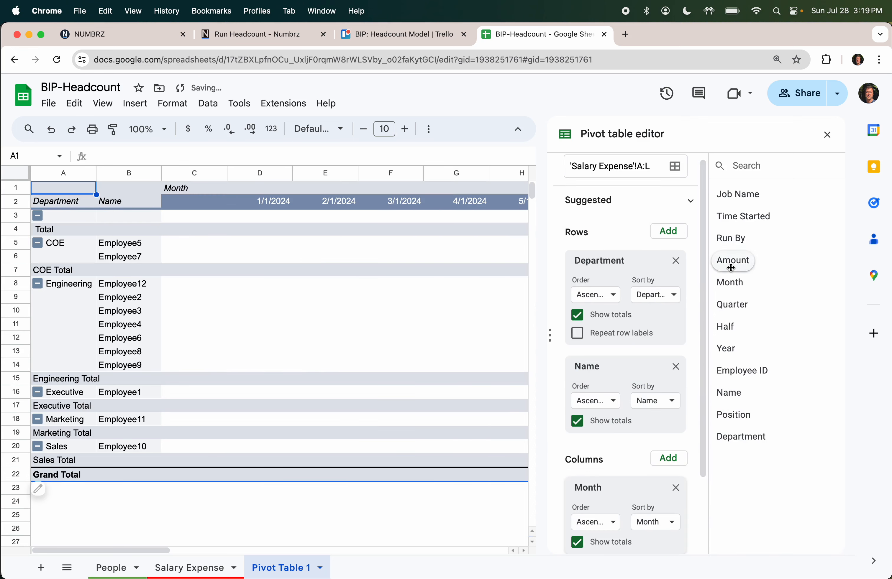
left_click_drag(737, 261, 646, 487)
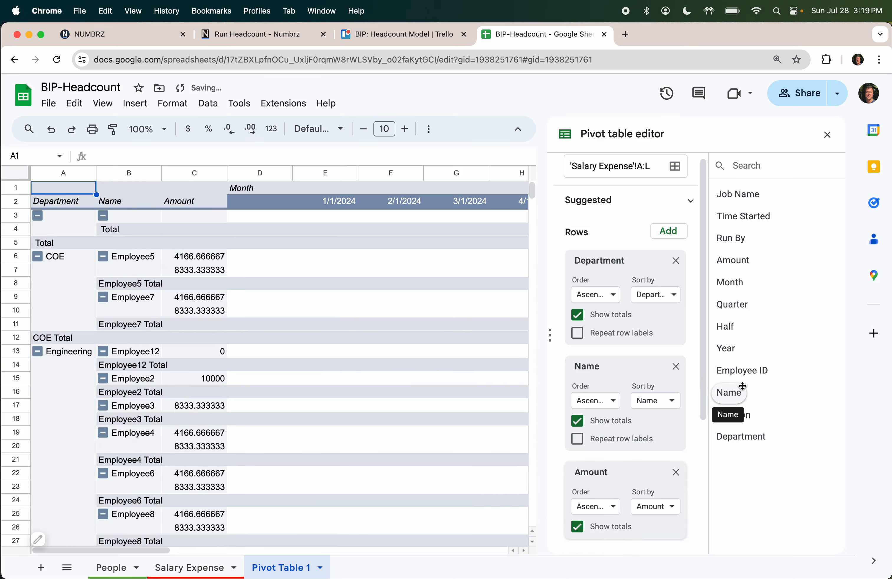
left_click(676, 473)
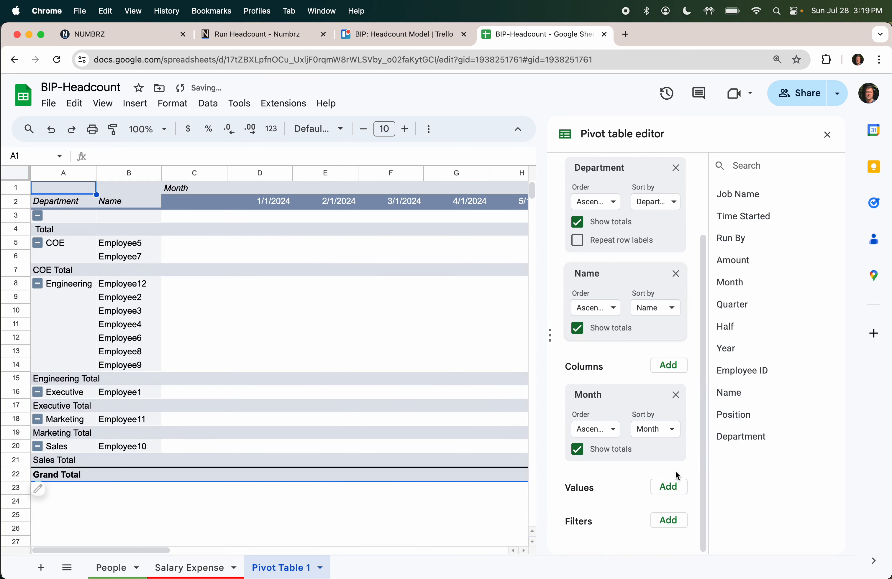
left_click(670, 490)
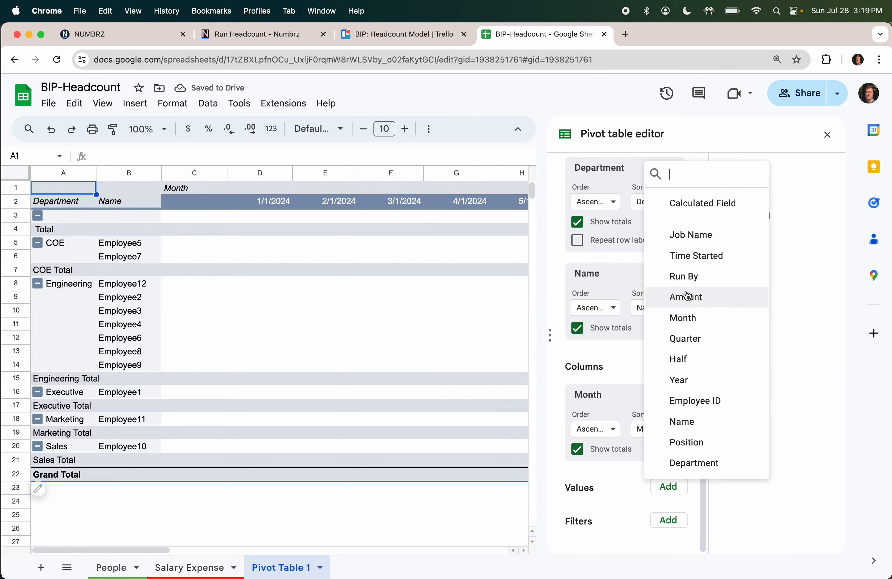
left_click(687, 297)
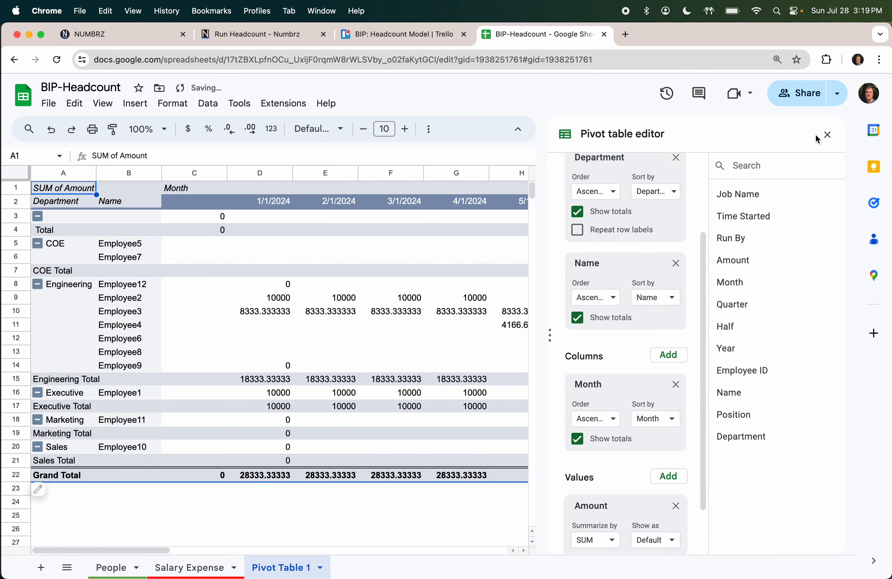
left_click(827, 136)
left_click(207, 222)
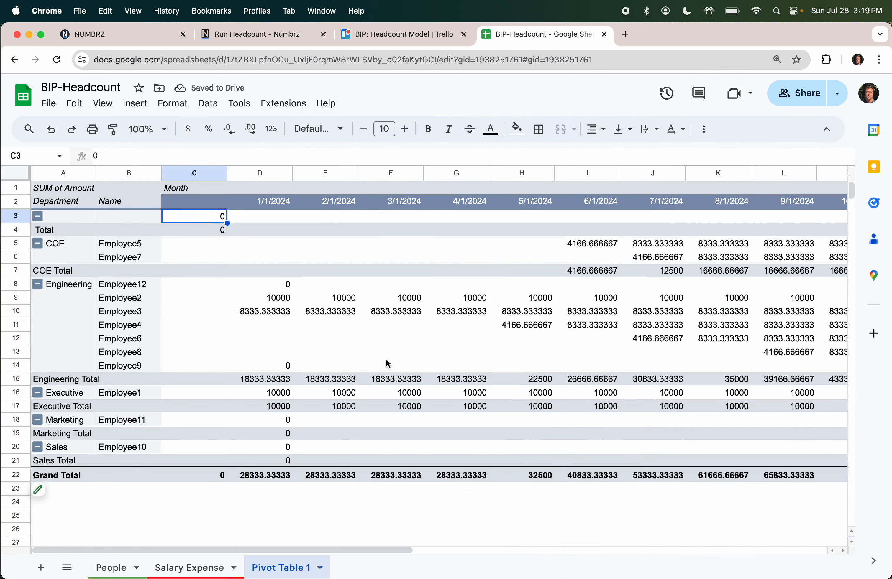
Step: Format pivot values C3:P22 as Number with zero decimal places
scroll(448, 406, "right", 5)
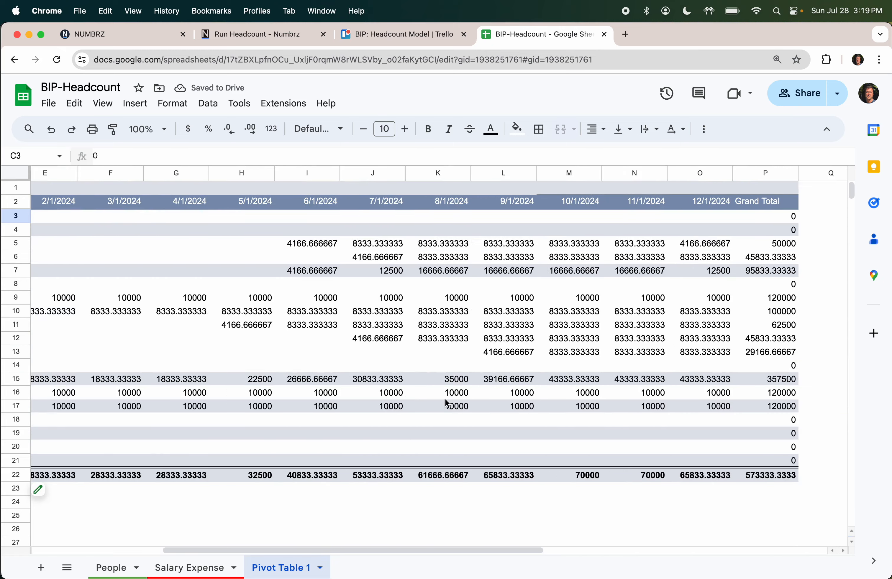
left_click(780, 481, "shift")
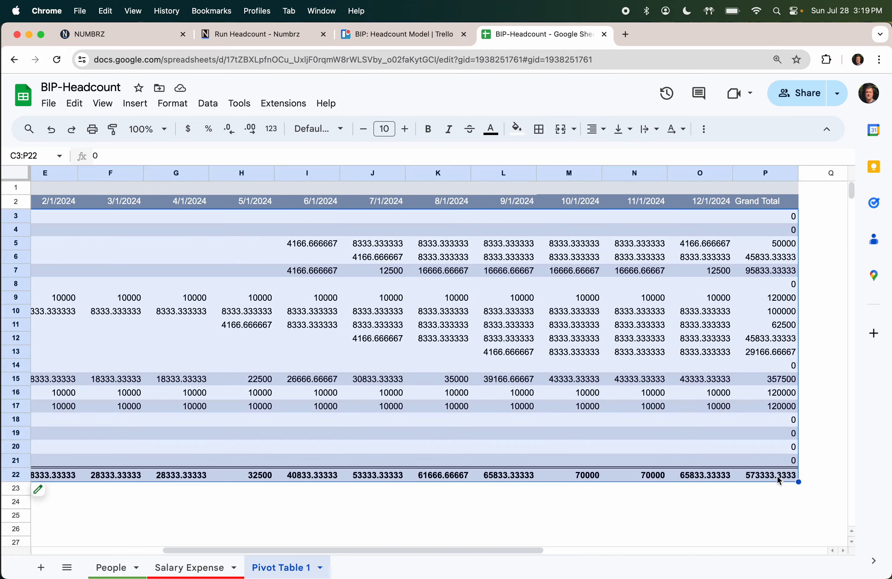
left_click(271, 129)
left_click(296, 205)
left_click(230, 130)
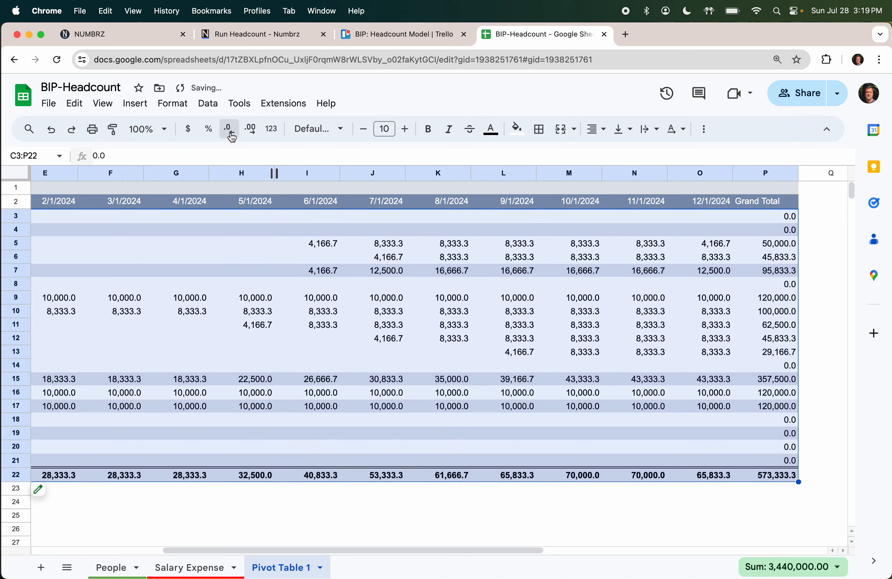
left_click(230, 130)
Step: Review the People and Salary Expense sheets, then return to the Numbrz job status page
scroll(302, 310, "left", 5)
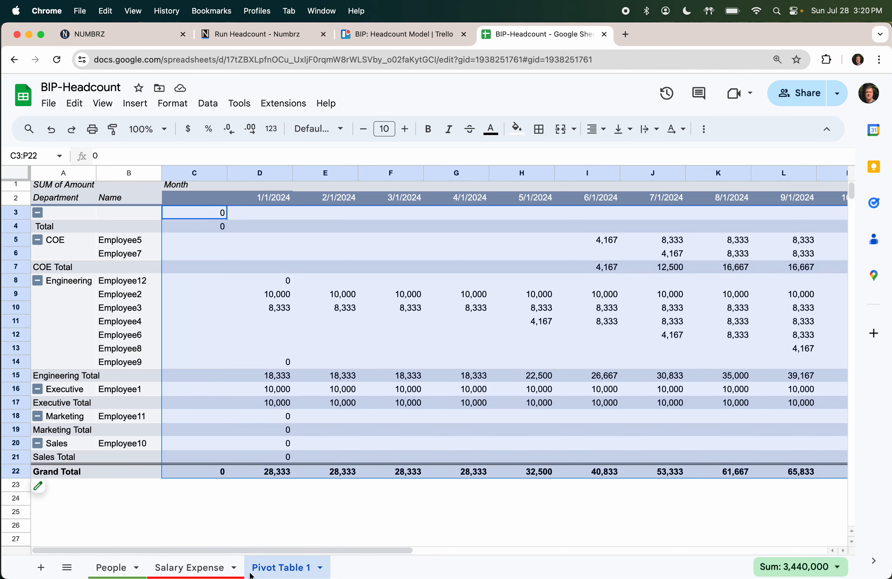
left_click(126, 568)
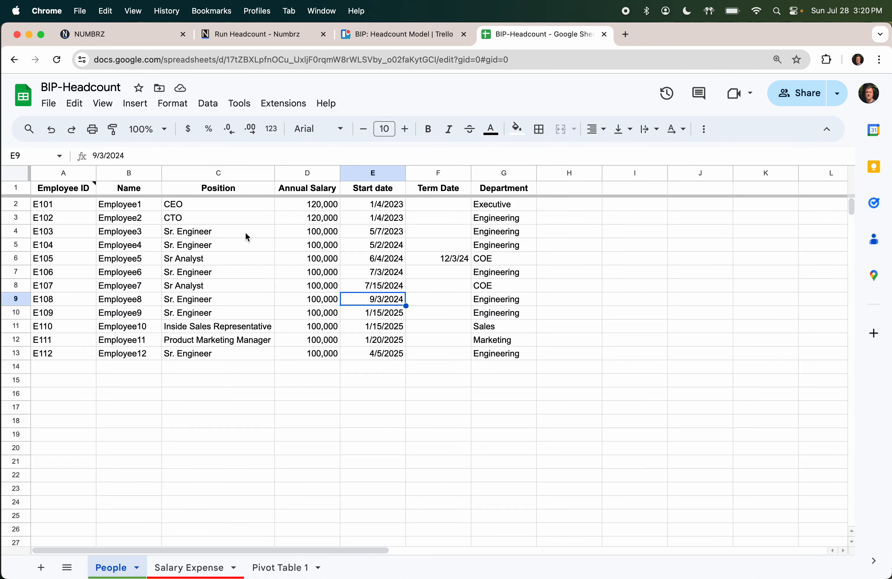
left_click(216, 568)
left_click(373, 421)
scroll(373, 421, "left", 6)
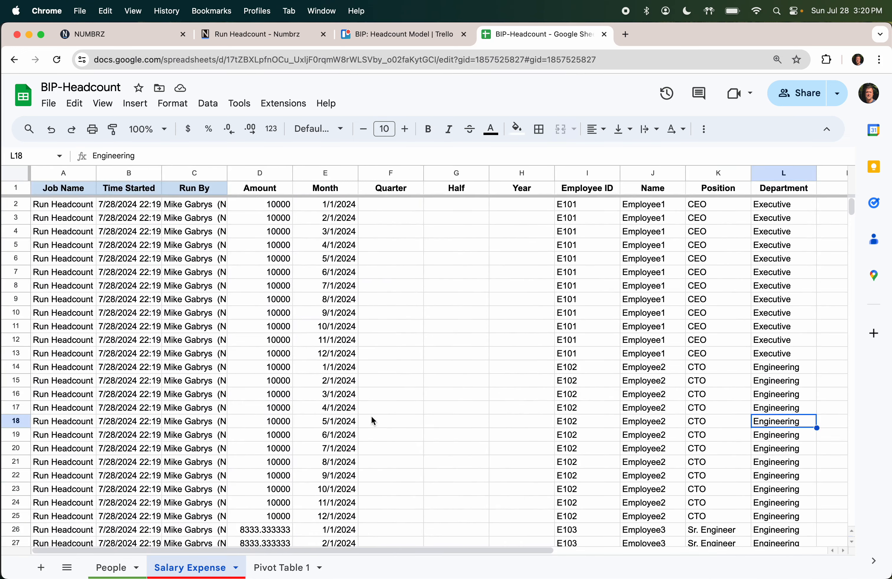
left_click(295, 571)
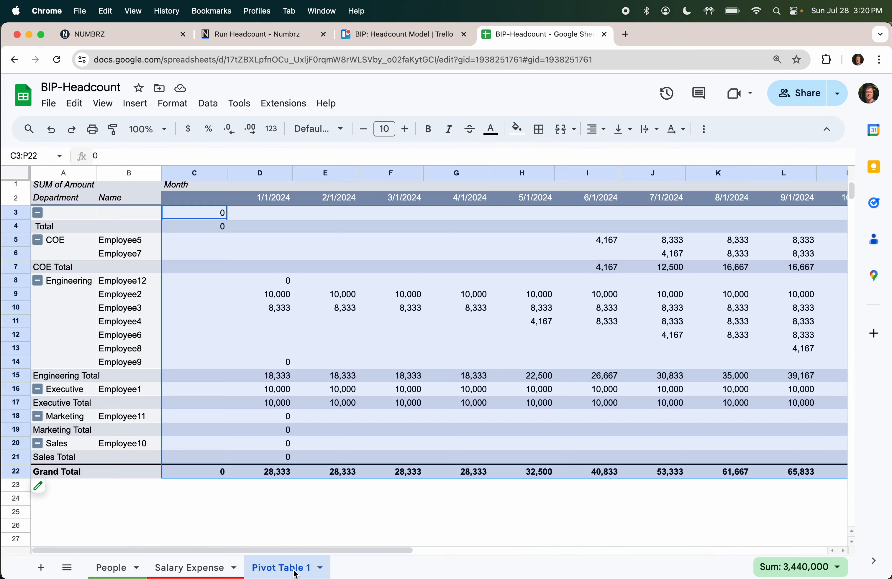
left_click(401, 330)
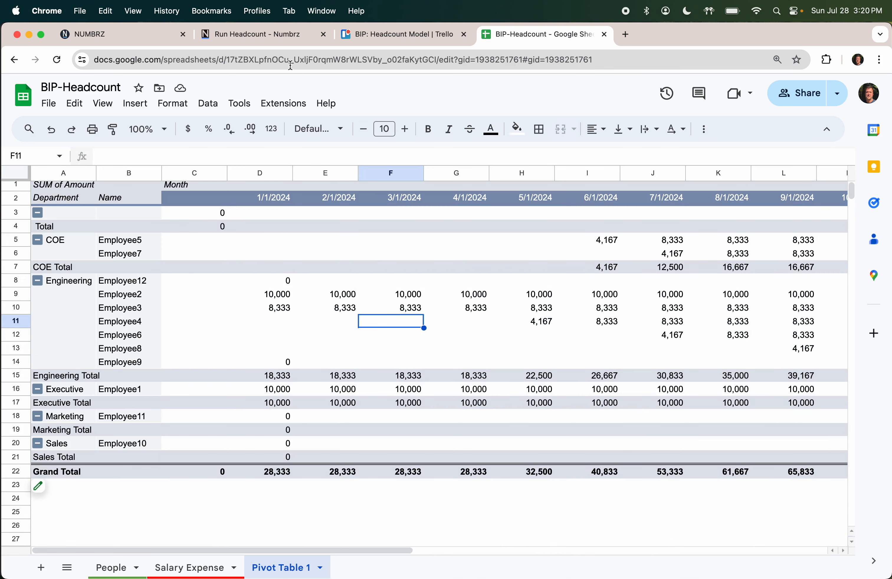
left_click(262, 38)
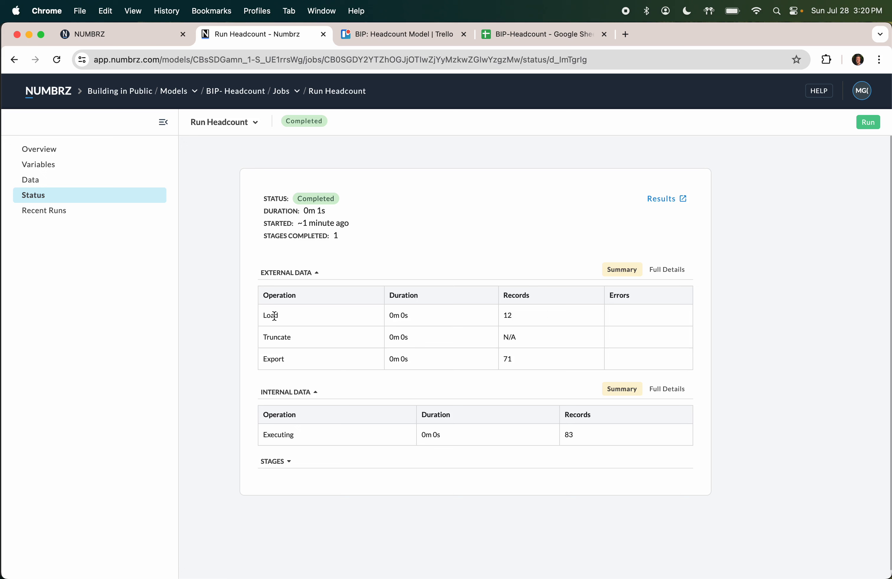
Step: Show the full details of the job's external data operations, briefly viewing the internal data too
left_click(666, 271)
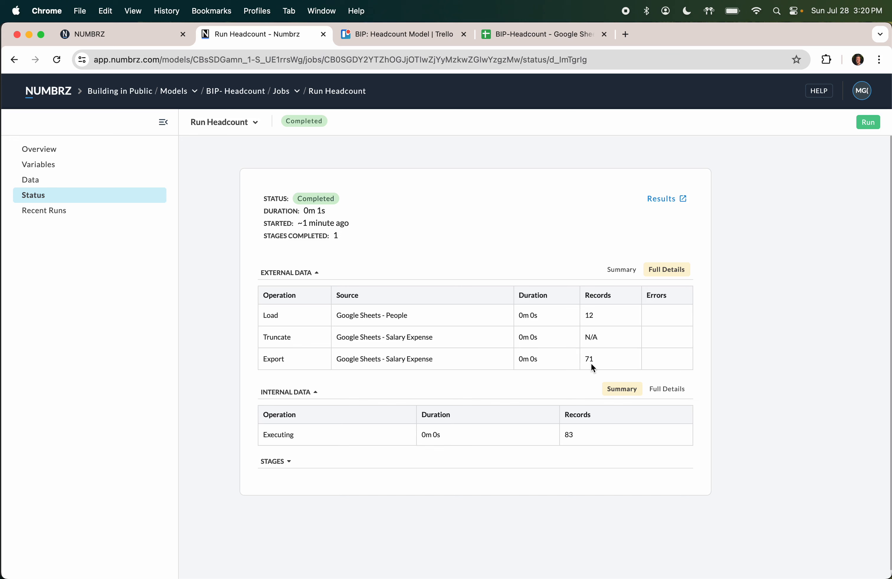
left_click(670, 391)
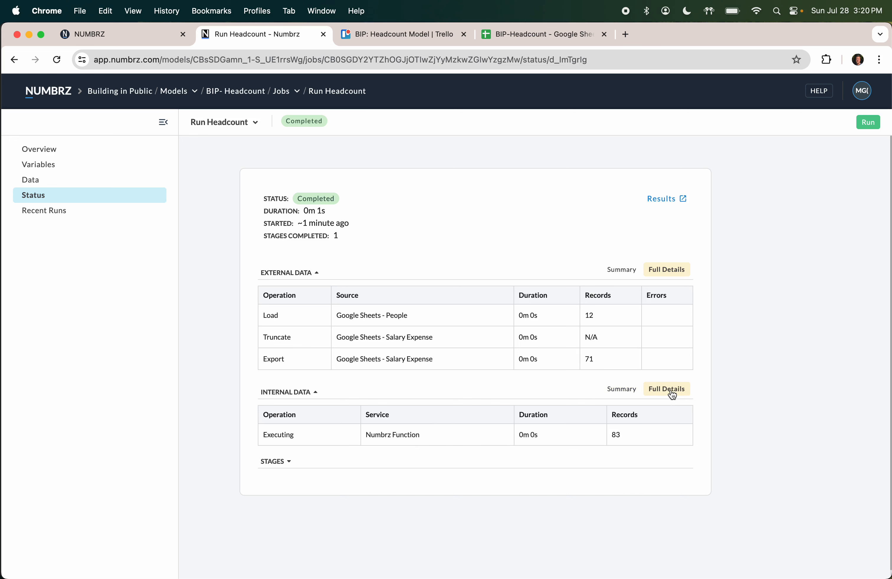
left_click(623, 391)
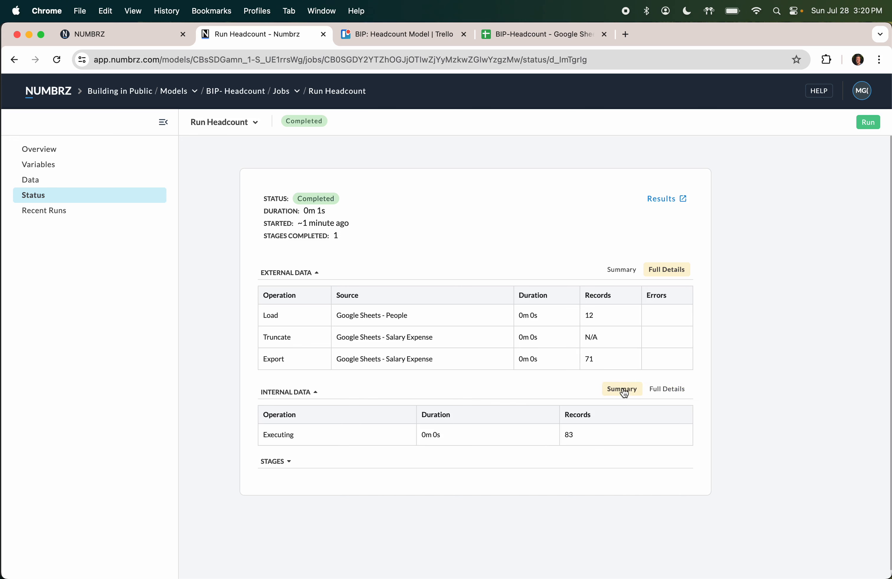
Step: Expand the job's stages and show the Calc Salary Expense stage's step-by-step record counts
left_click(278, 466)
scroll(340, 368, "down", 2)
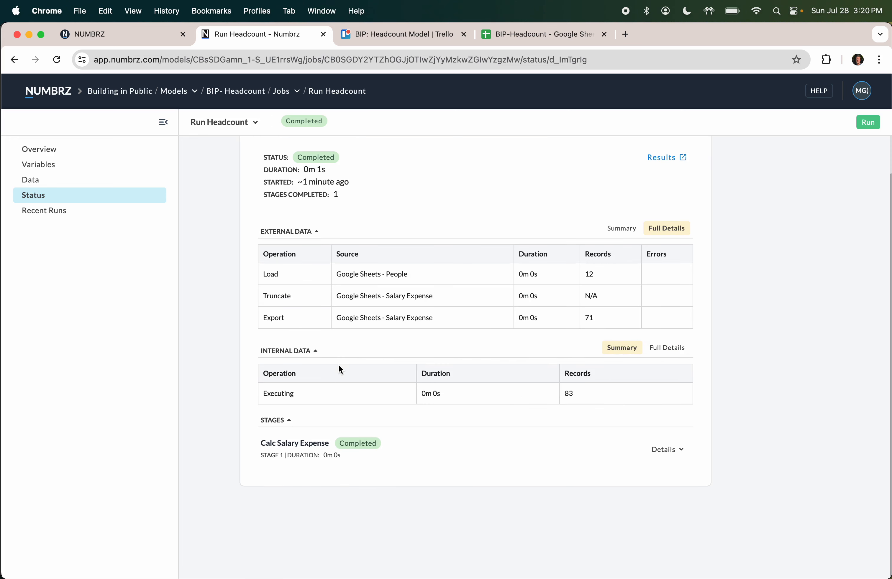
left_click(668, 450)
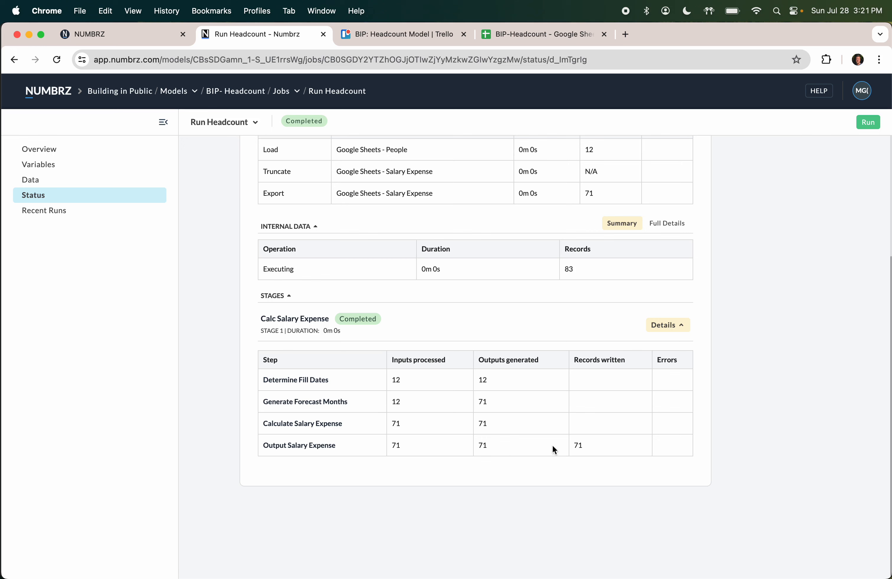
Step: Open the Salary Expense sheet and jump to its last filled row, row 72
left_click(530, 34)
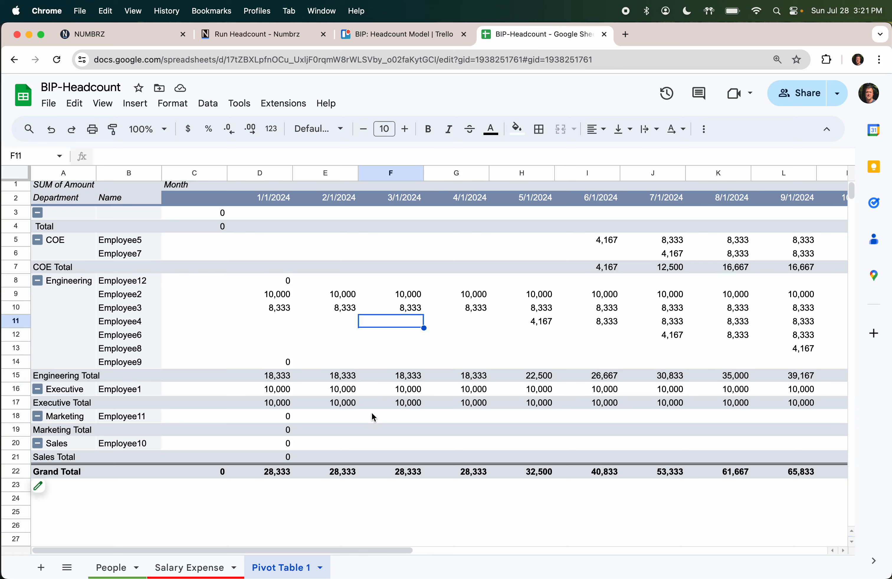
left_click(205, 569)
left_click(156, 425)
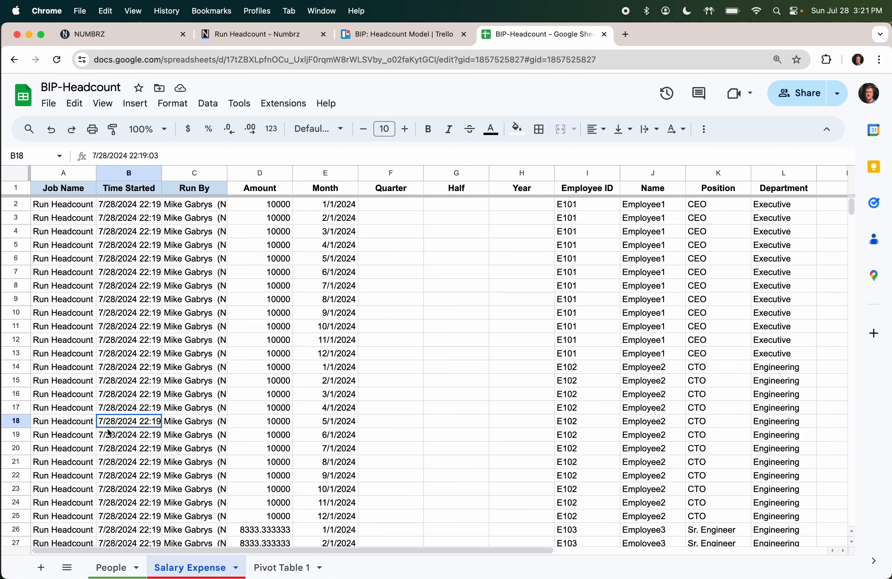
key("Left")
key("Page_Down")
key("Down")
key("Down")
key("Down")
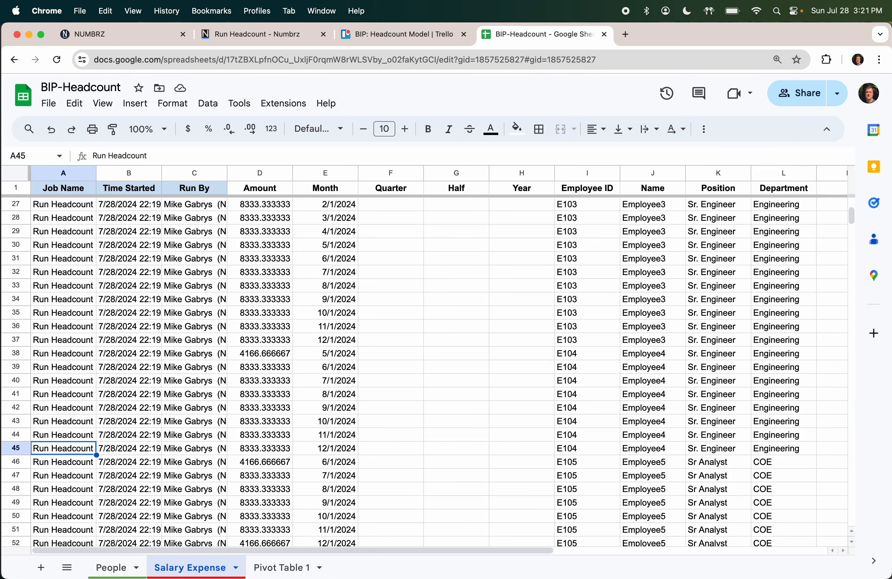
key("super+Down")
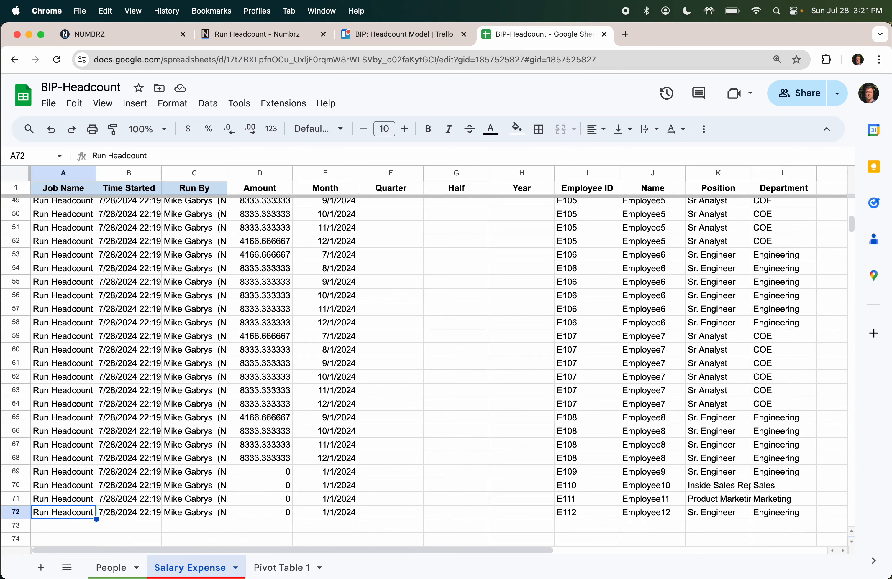
Step: Check the Numbrz job status, then scroll back to the top of the Salary Expense data
left_click(272, 42)
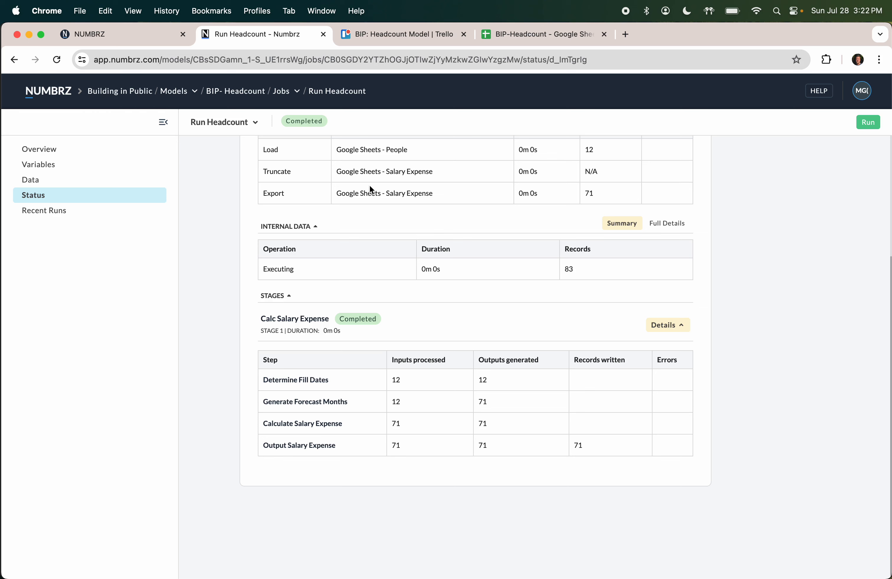
left_click(525, 33)
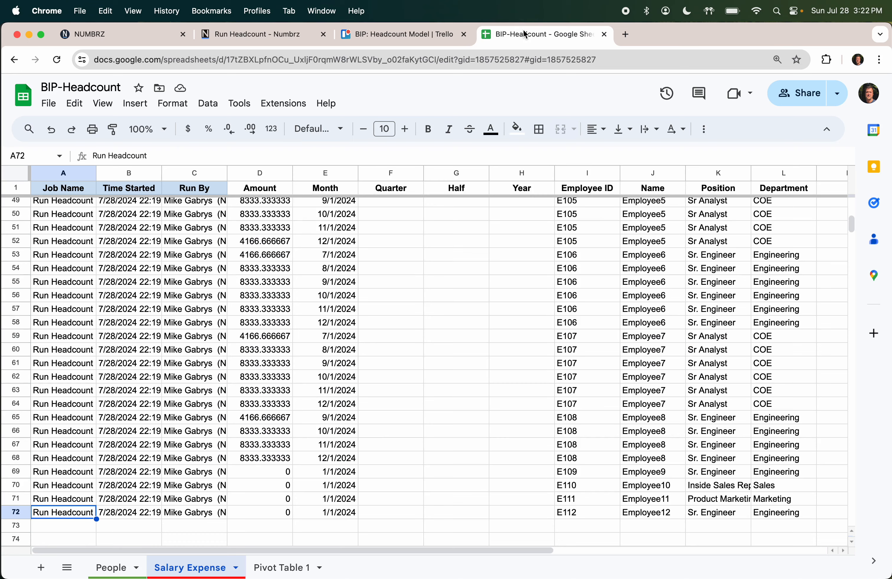
scroll(363, 415, "right", 3)
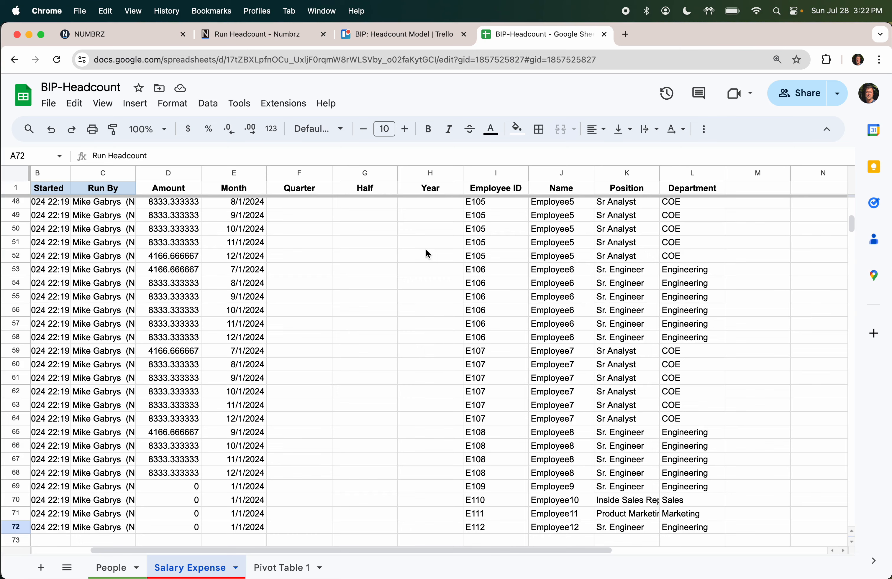
scroll(406, 269, "left", 3)
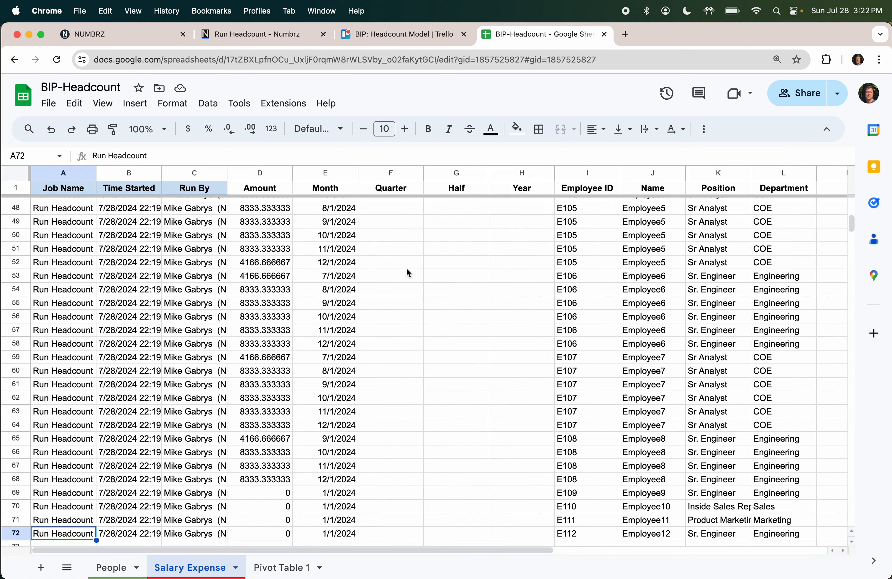
scroll(296, 333, "up", 7)
scroll(295, 331, "up", 4)
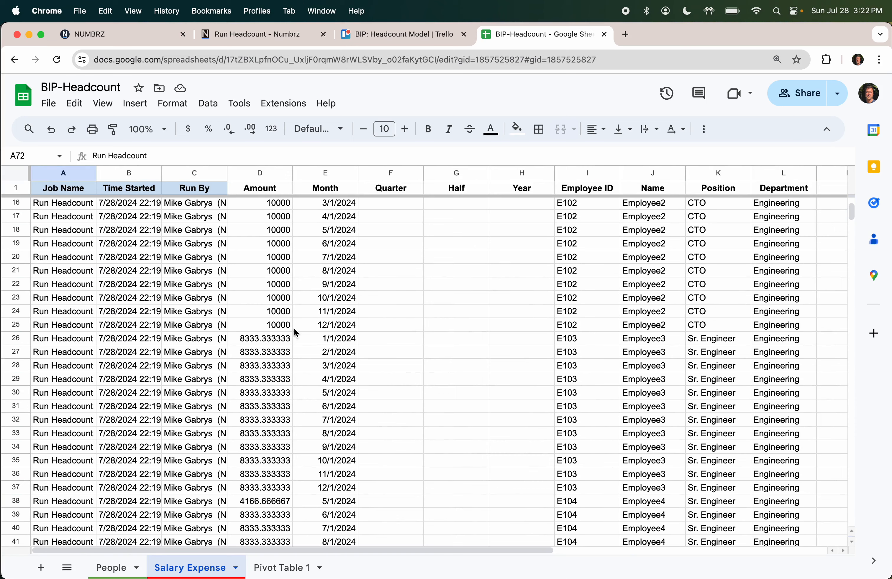